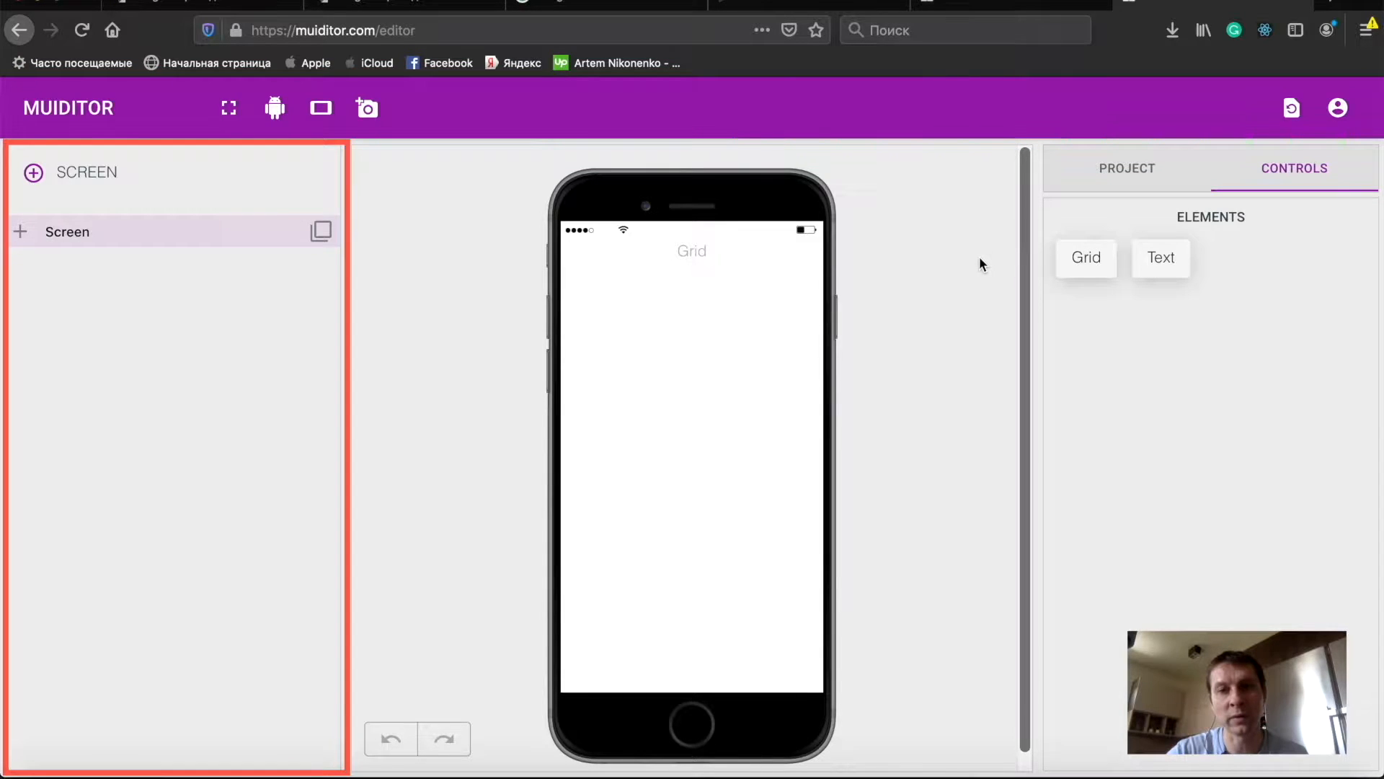
- Expand the Screen entry in the layer tree to show its contents
{"action": "left_click", "coordinate": [20, 231]}
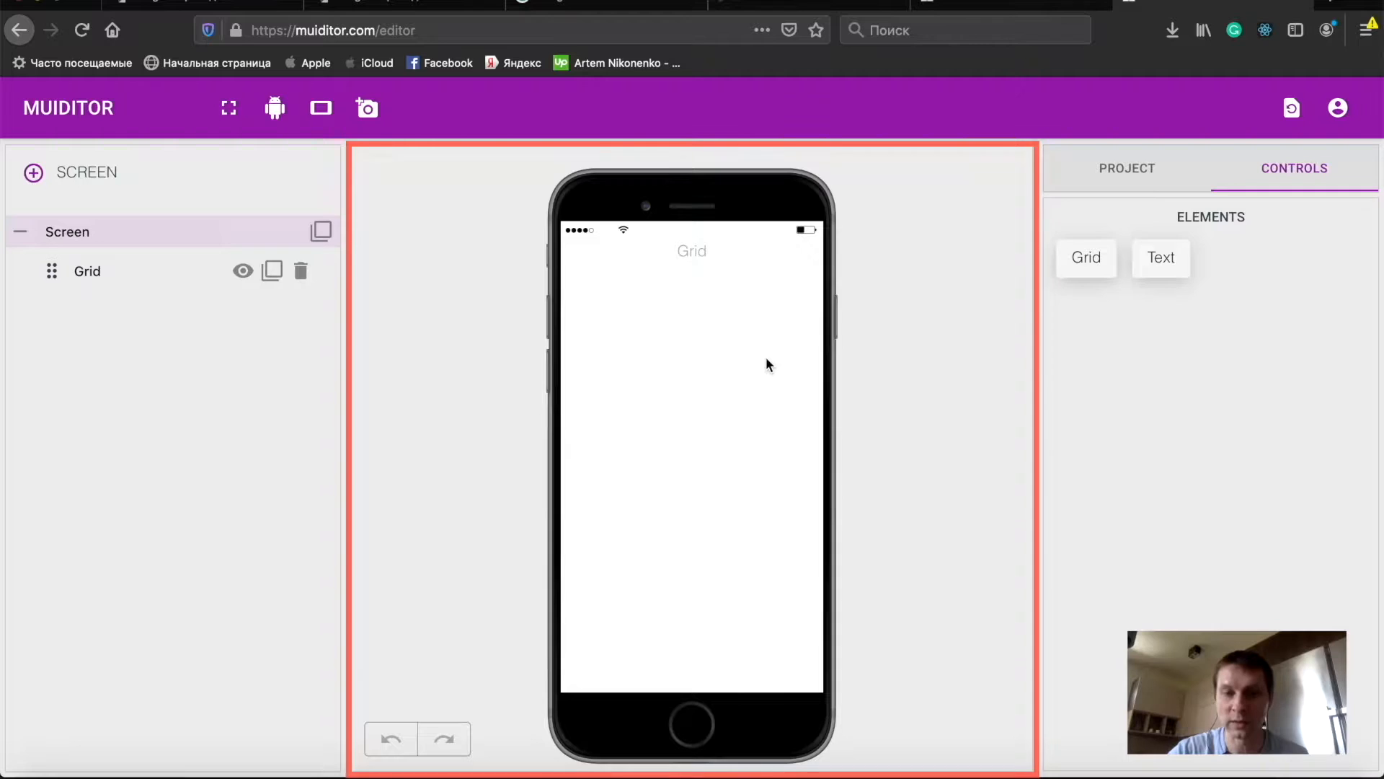
- Set the project's screen background colour to #a9a9a9 using the colour picker
{"action": "left_click", "coordinate": [1134, 180]}
{"action": "left_click", "coordinate": [1266, 500]}
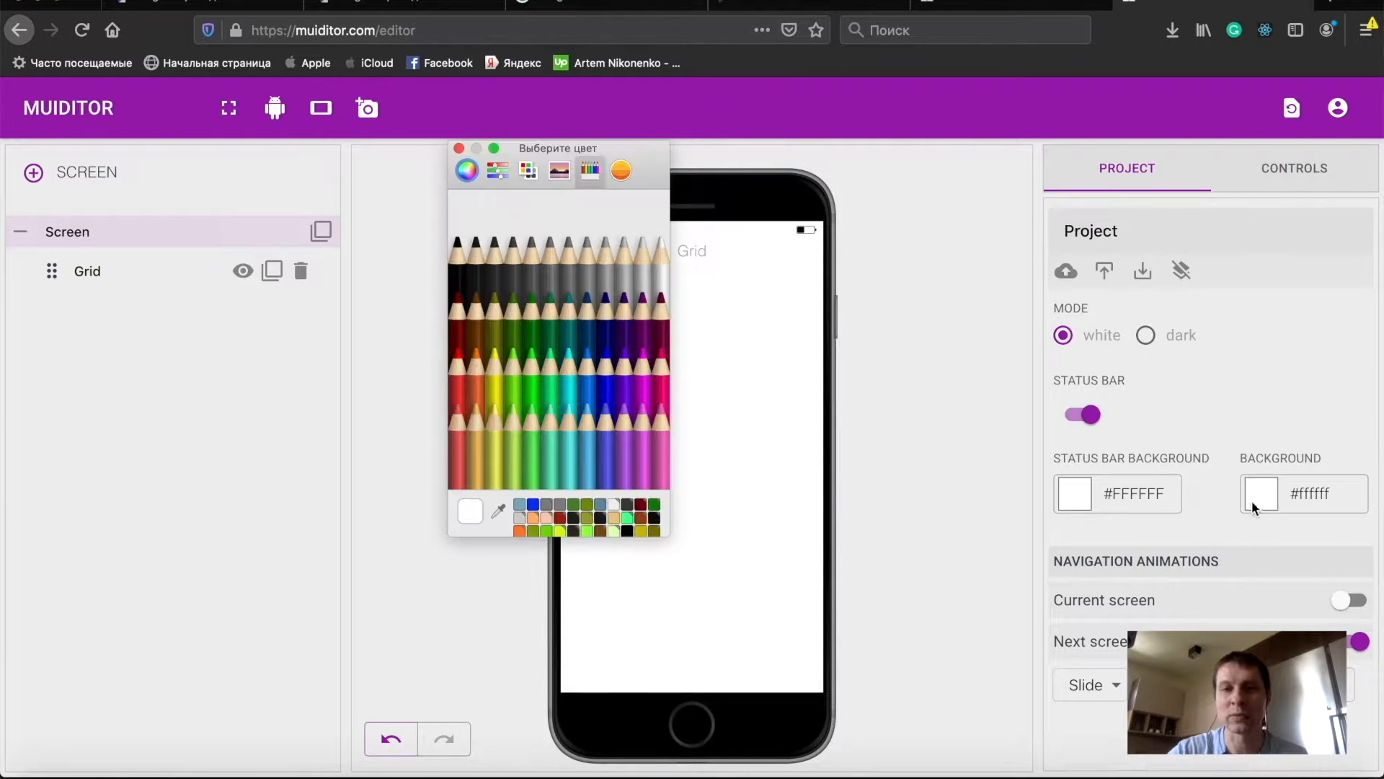
{"action": "left_click", "coordinate": [588, 276]}
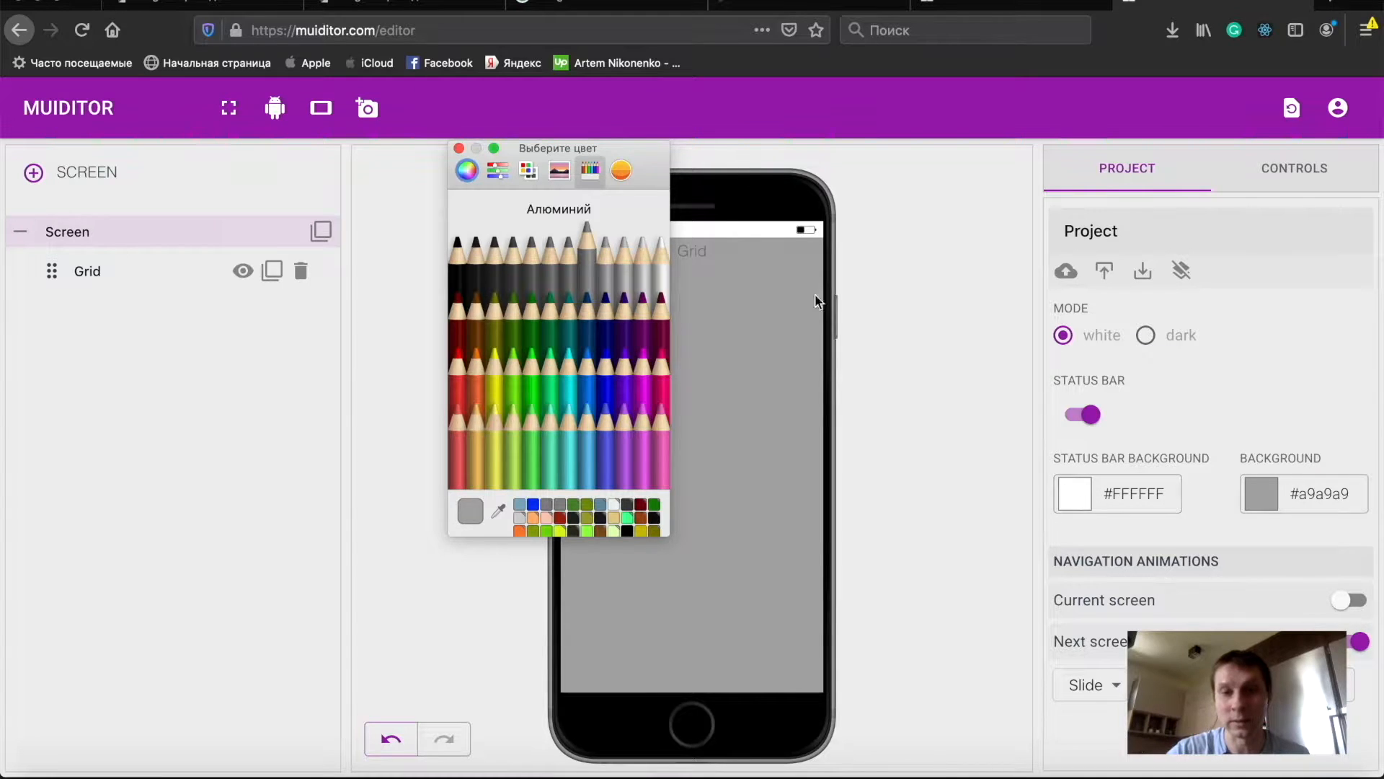
{"action": "left_click", "coordinate": [459, 148]}
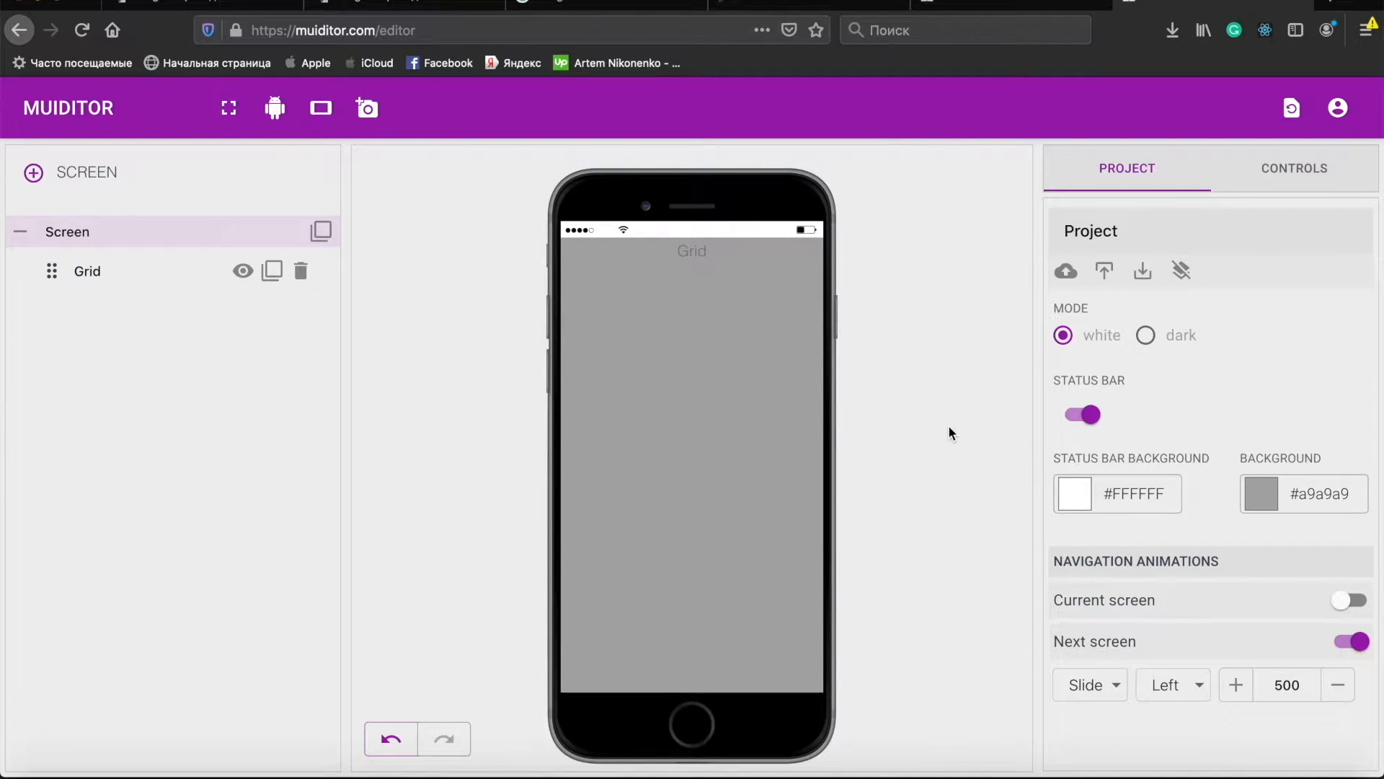
- Set the status bar background to #929292 and switch the mode to dark and back to white
{"action": "left_click", "coordinate": [1070, 495]}
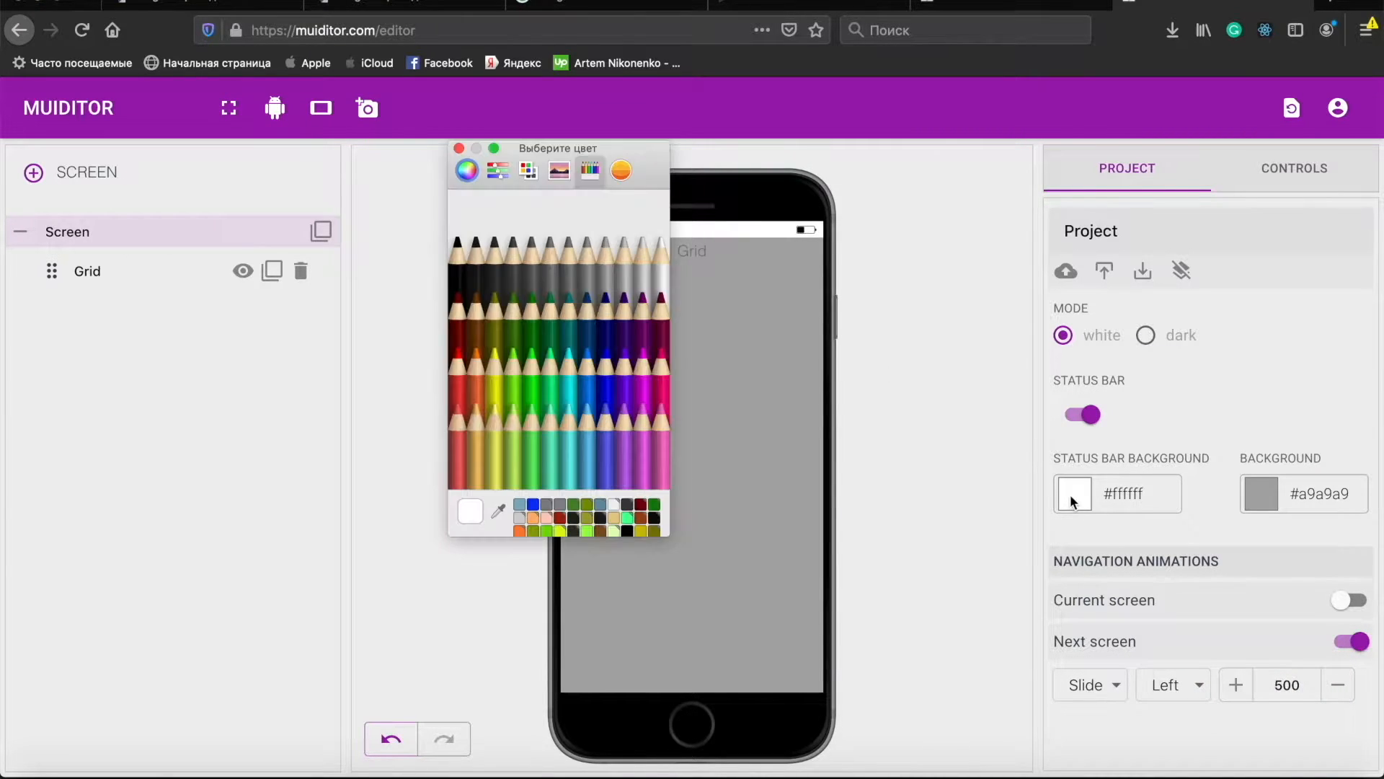
{"action": "left_click", "coordinate": [565, 271]}
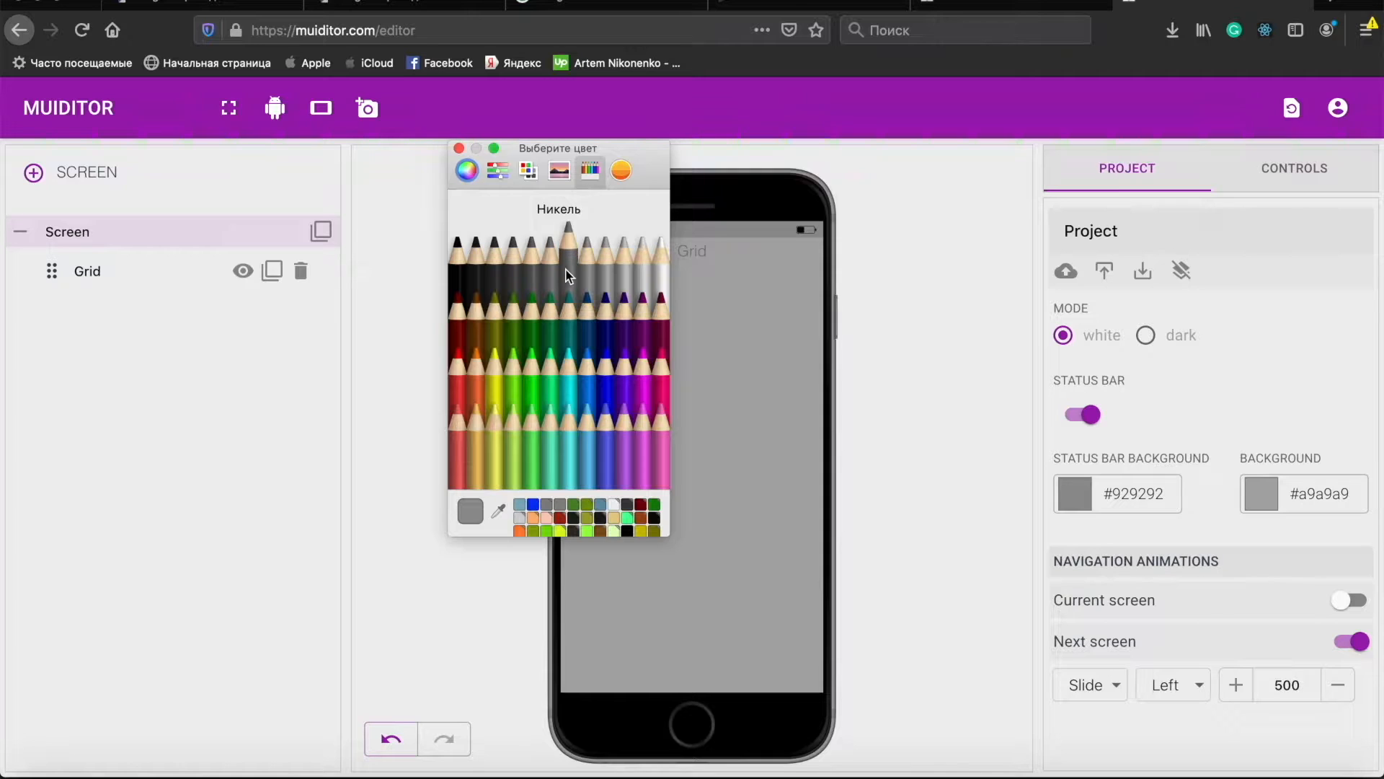
{"action": "left_click", "coordinate": [459, 149]}
{"action": "left_click", "coordinate": [1167, 340]}
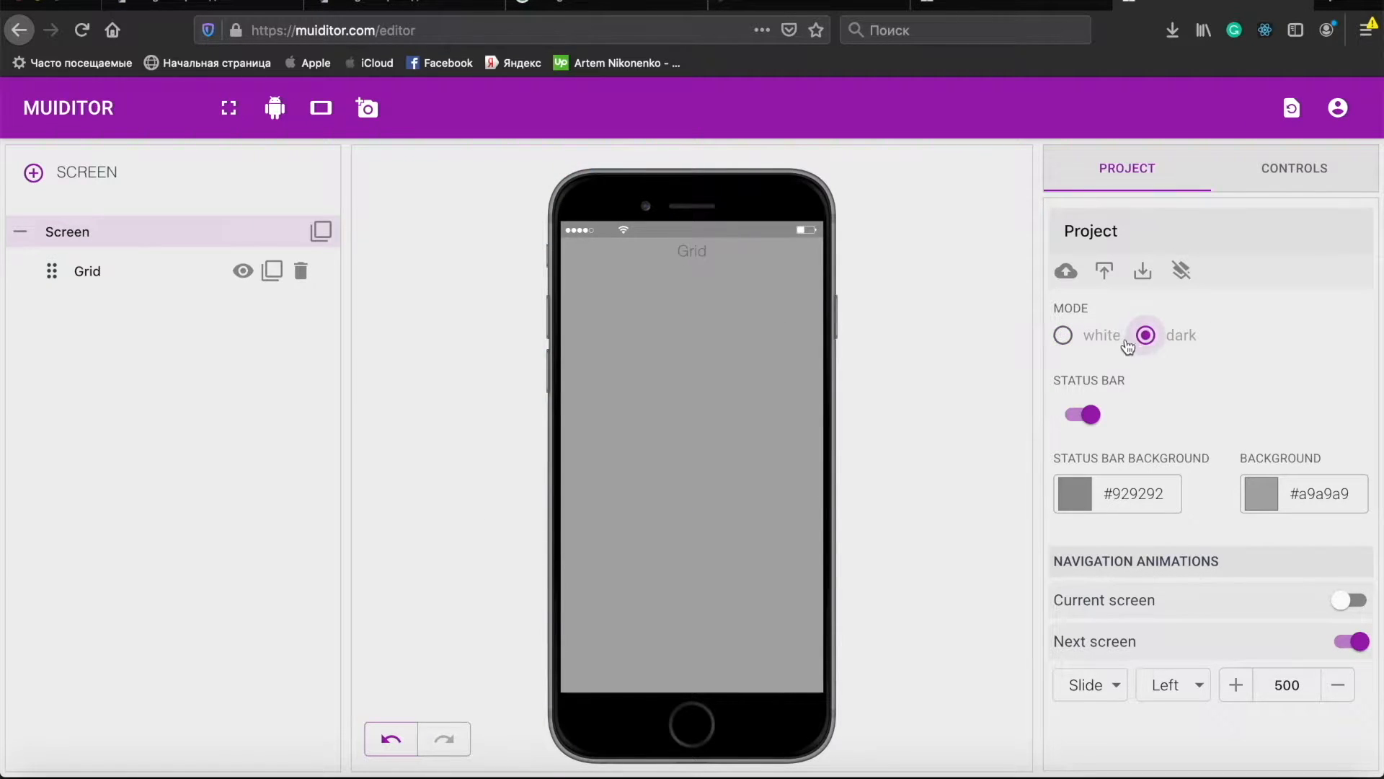
{"action": "left_click", "coordinate": [1091, 341]}
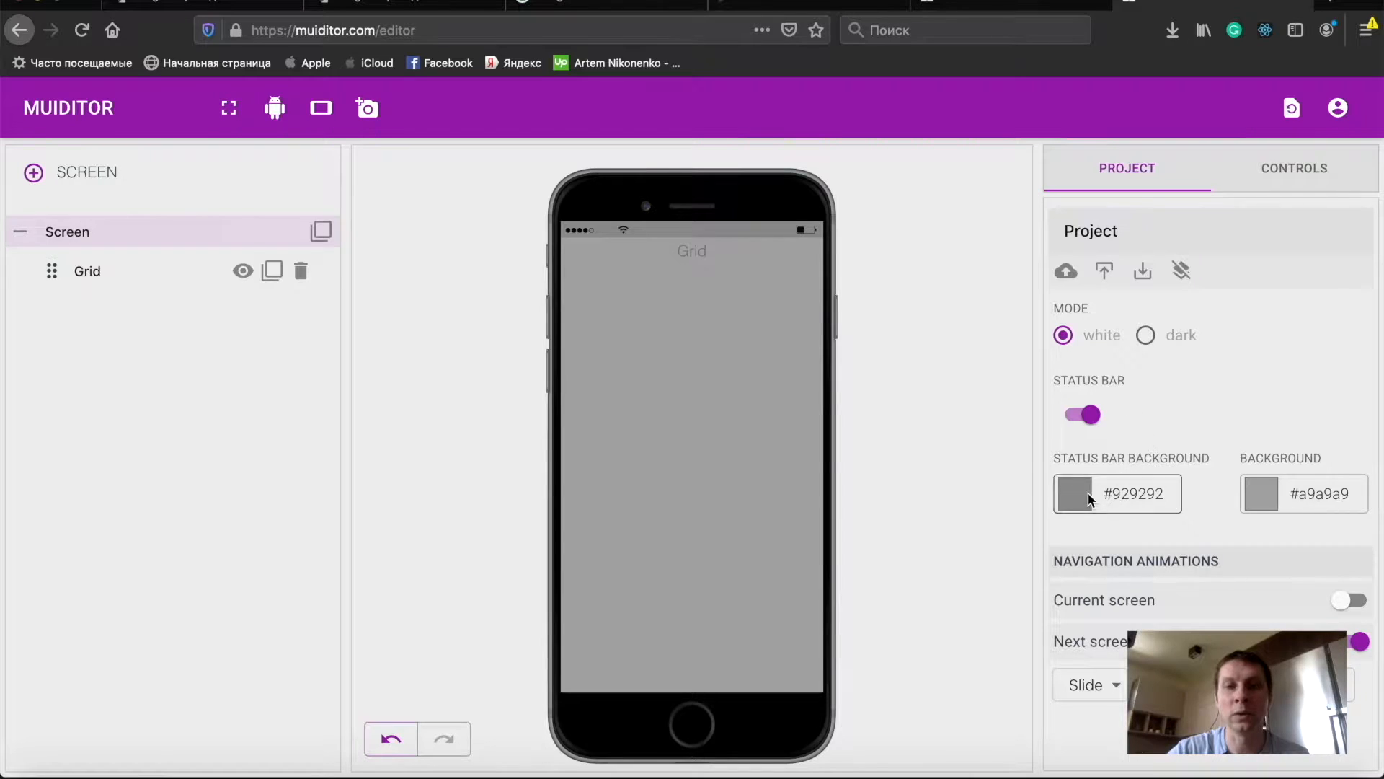
- Undo the colour and mode changes to restore the white backgrounds
{"action": "left_click", "coordinate": [392, 741]}
{"action": "left_click", "coordinate": [391, 740]}
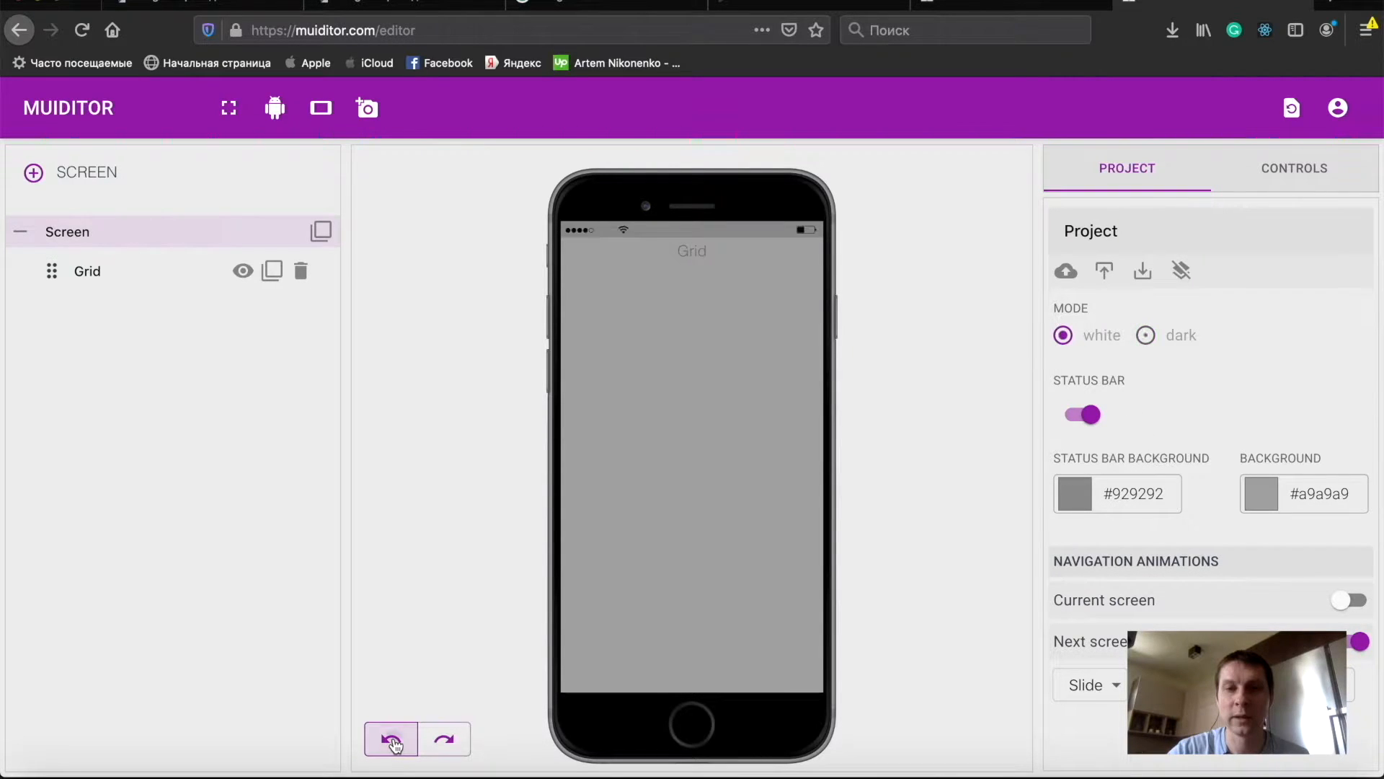
{"action": "left_click", "coordinate": [392, 741]}
{"action": "left_click", "coordinate": [391, 740]}
{"action": "left_click", "coordinate": [392, 740]}
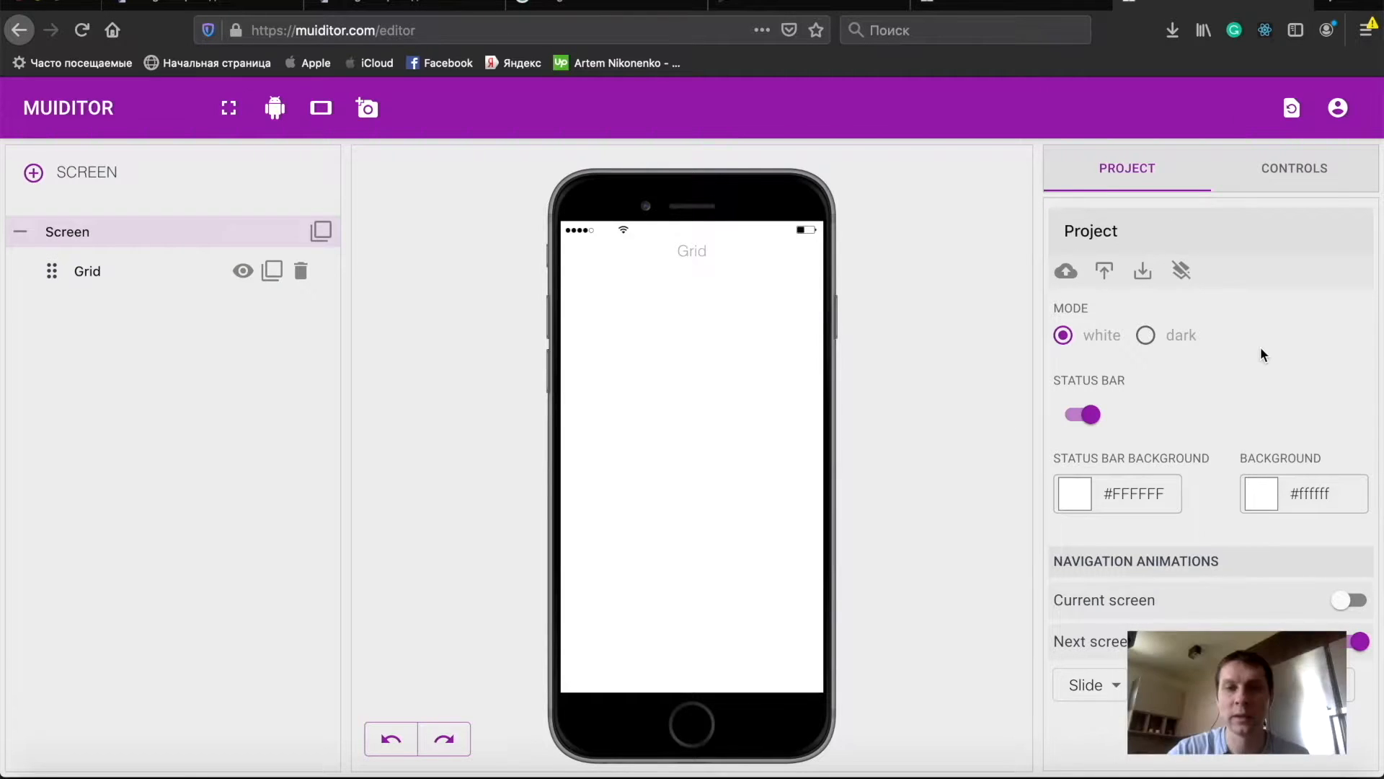
- Add a second Grid element to the screen below the existing one
{"action": "left_click", "coordinate": [1304, 187]}
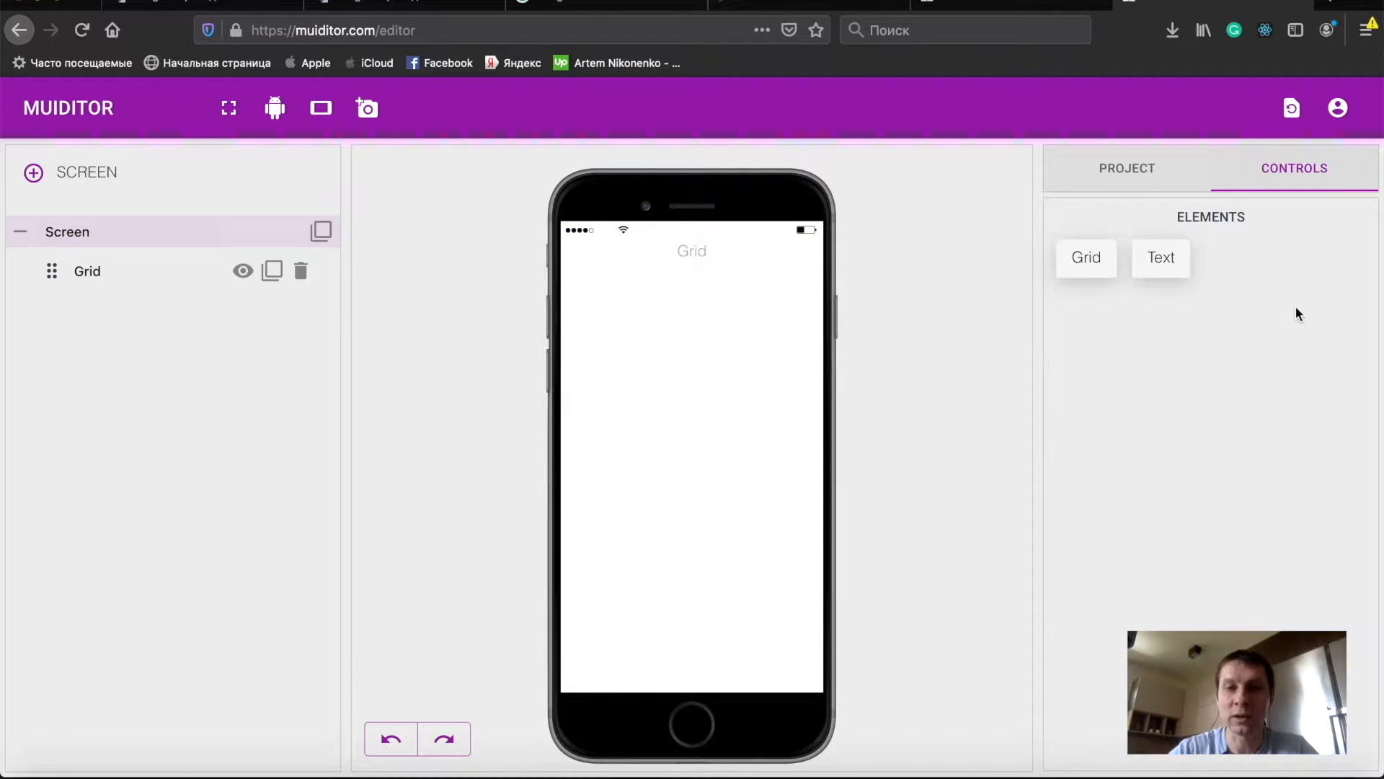
{"action": "left_click_drag", "start_coordinate": [1087, 258], "coordinate": [672, 262]}
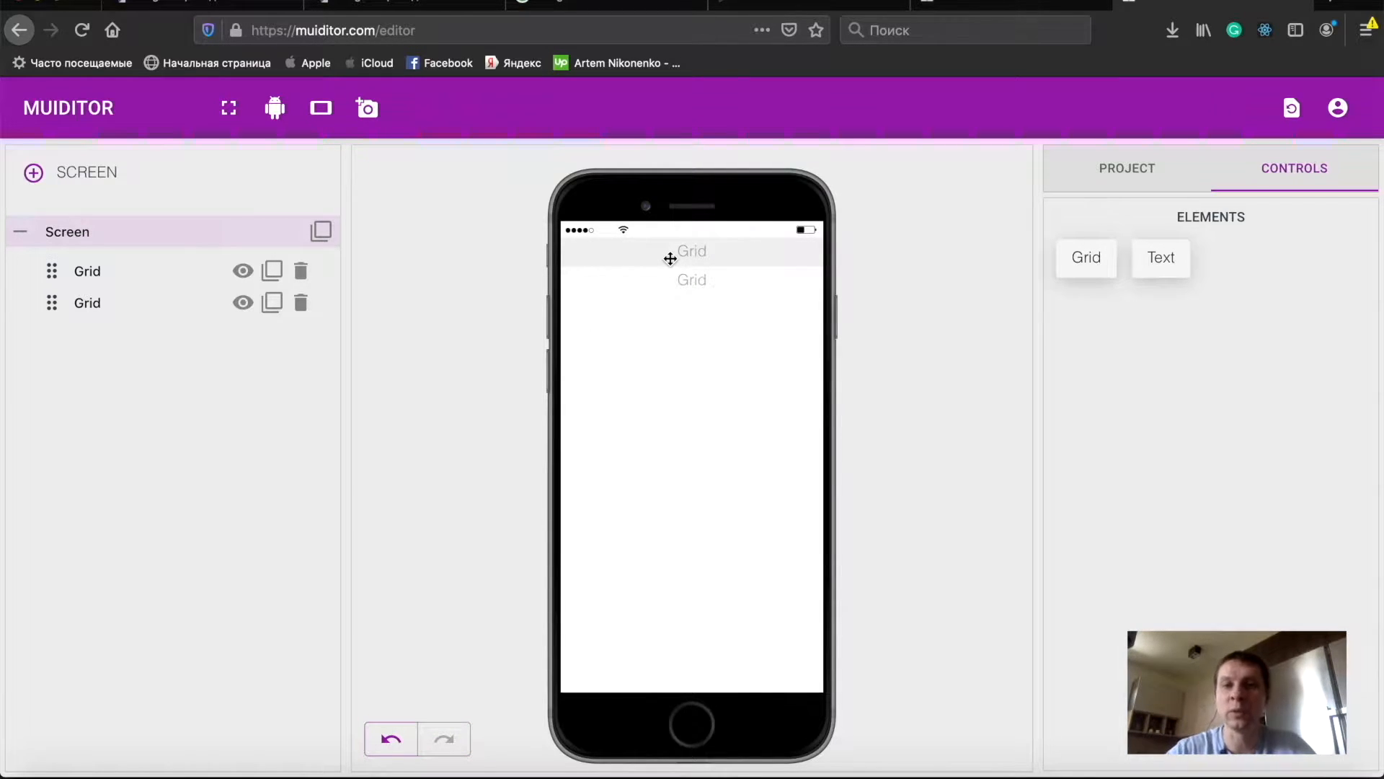
- Nest a new Grid inside the top Grid on the screen
{"action": "left_click", "coordinate": [670, 258]}
{"action": "left_click", "coordinate": [1120, 264]}
{"action": "left_click", "coordinate": [1159, 227]}
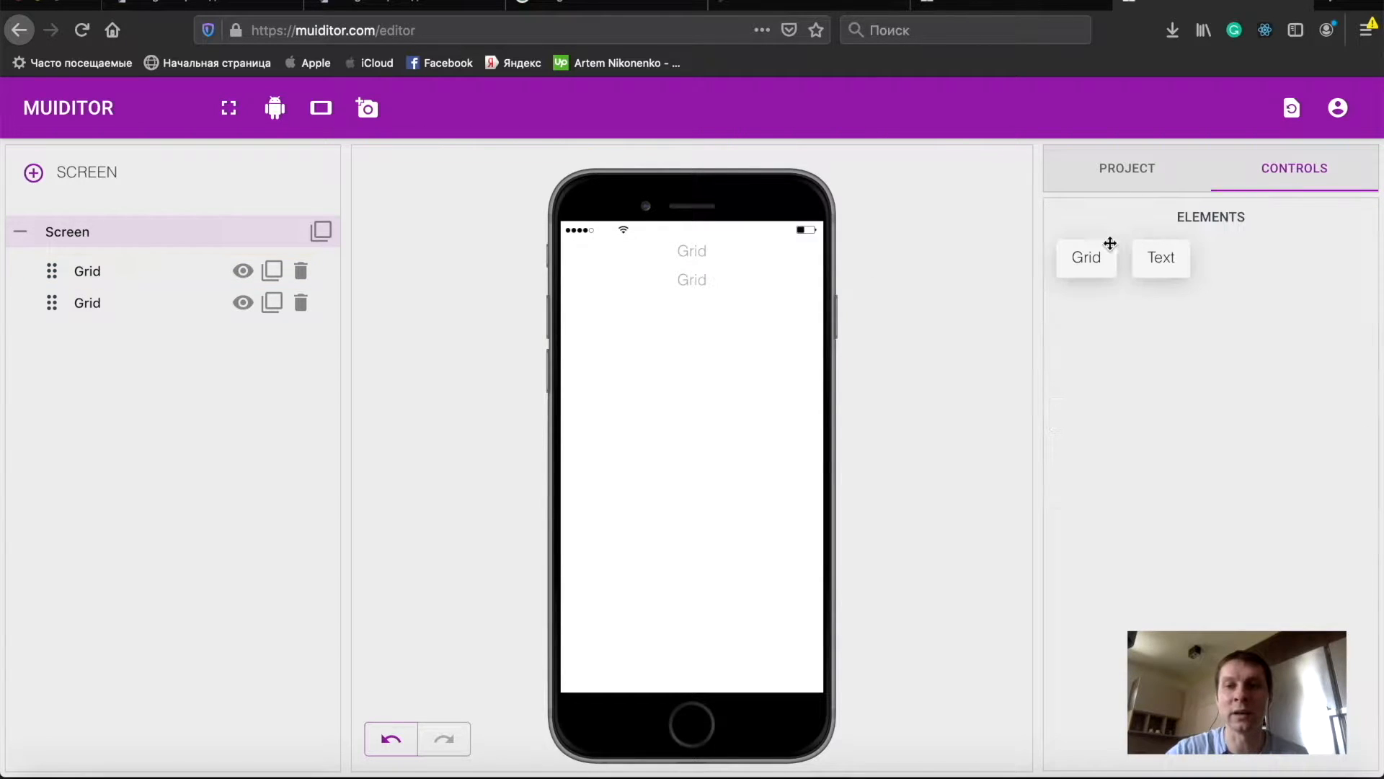
{"action": "left_click_drag", "start_coordinate": [1088, 252], "coordinate": [714, 256]}
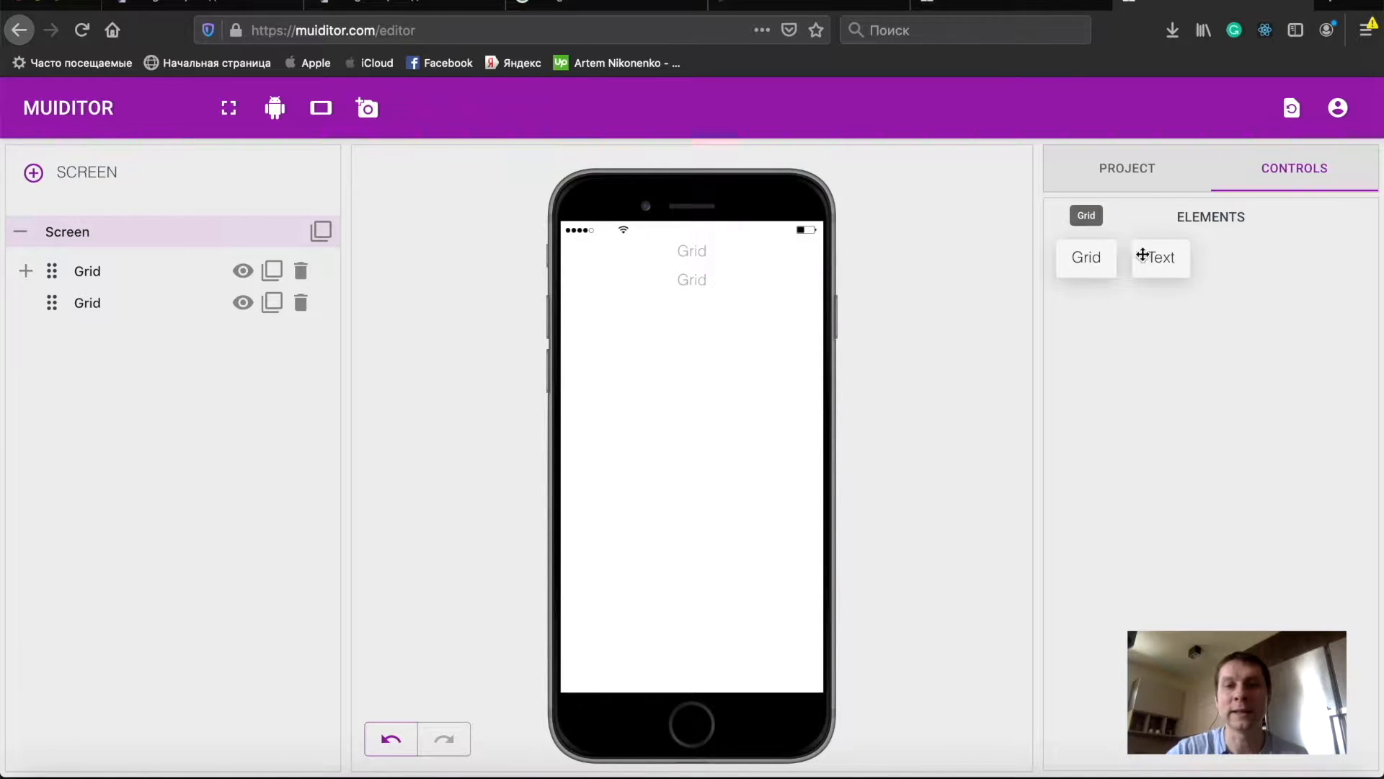
- Add a Text element and move it out of the nested Grid so it sits directly inside the top Grid
{"action": "left_click_drag", "start_coordinate": [1165, 257], "coordinate": [752, 258]}
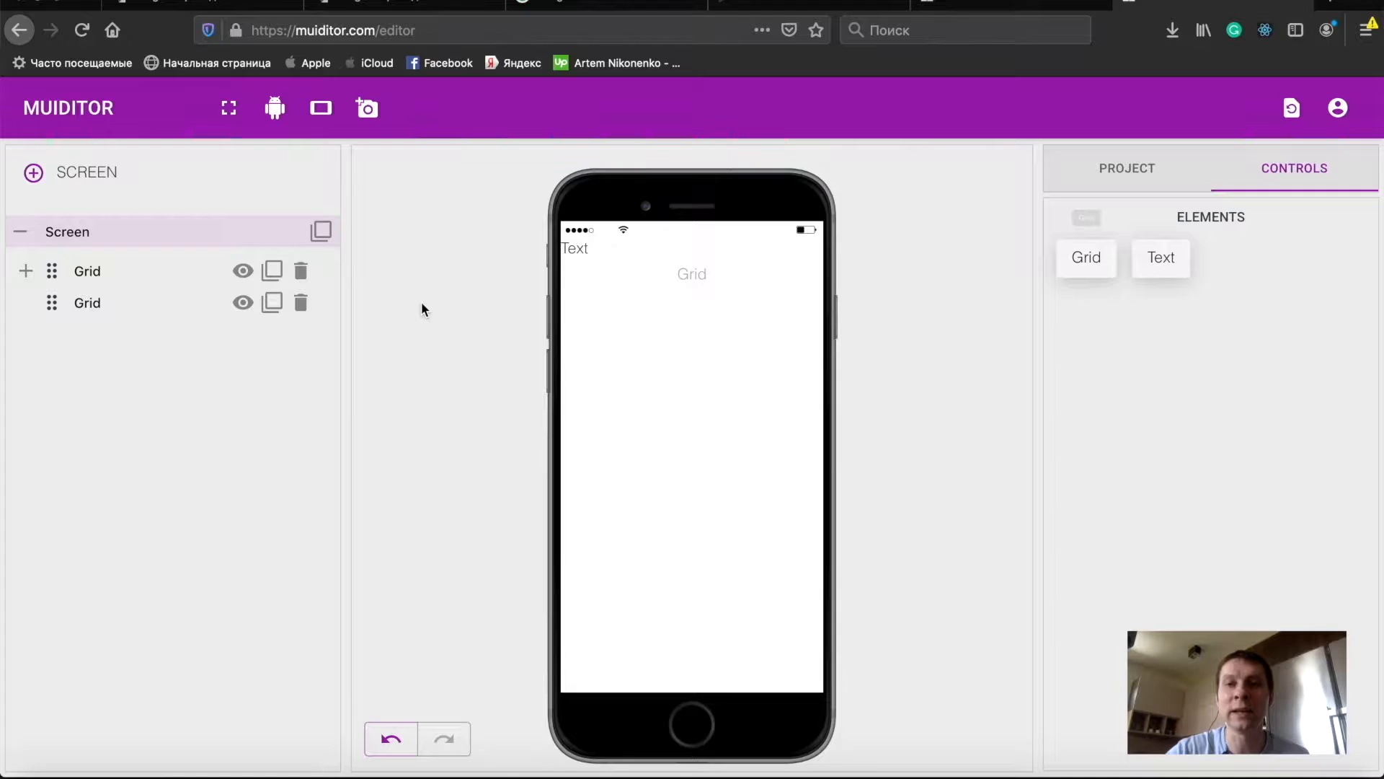
{"action": "left_click", "coordinate": [26, 270]}
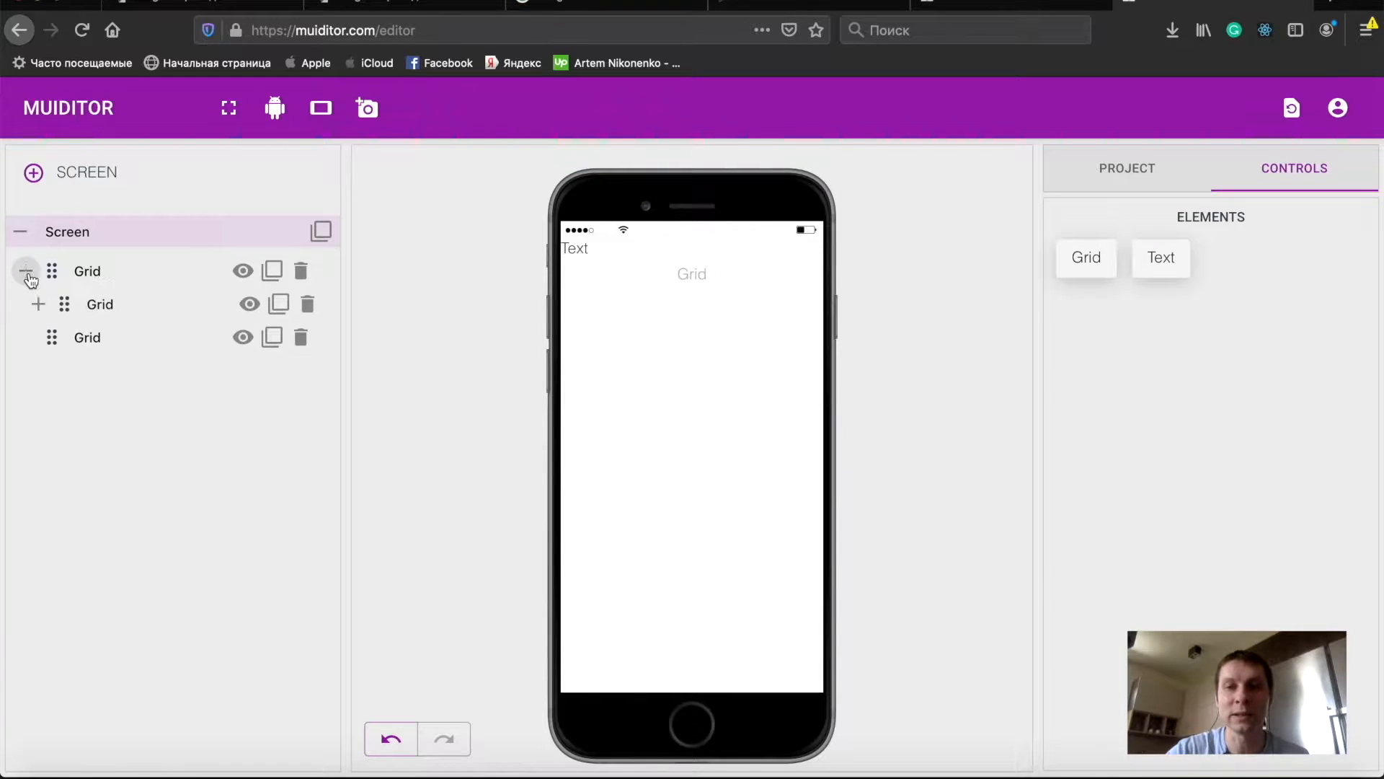
{"action": "left_click", "coordinate": [38, 303]}
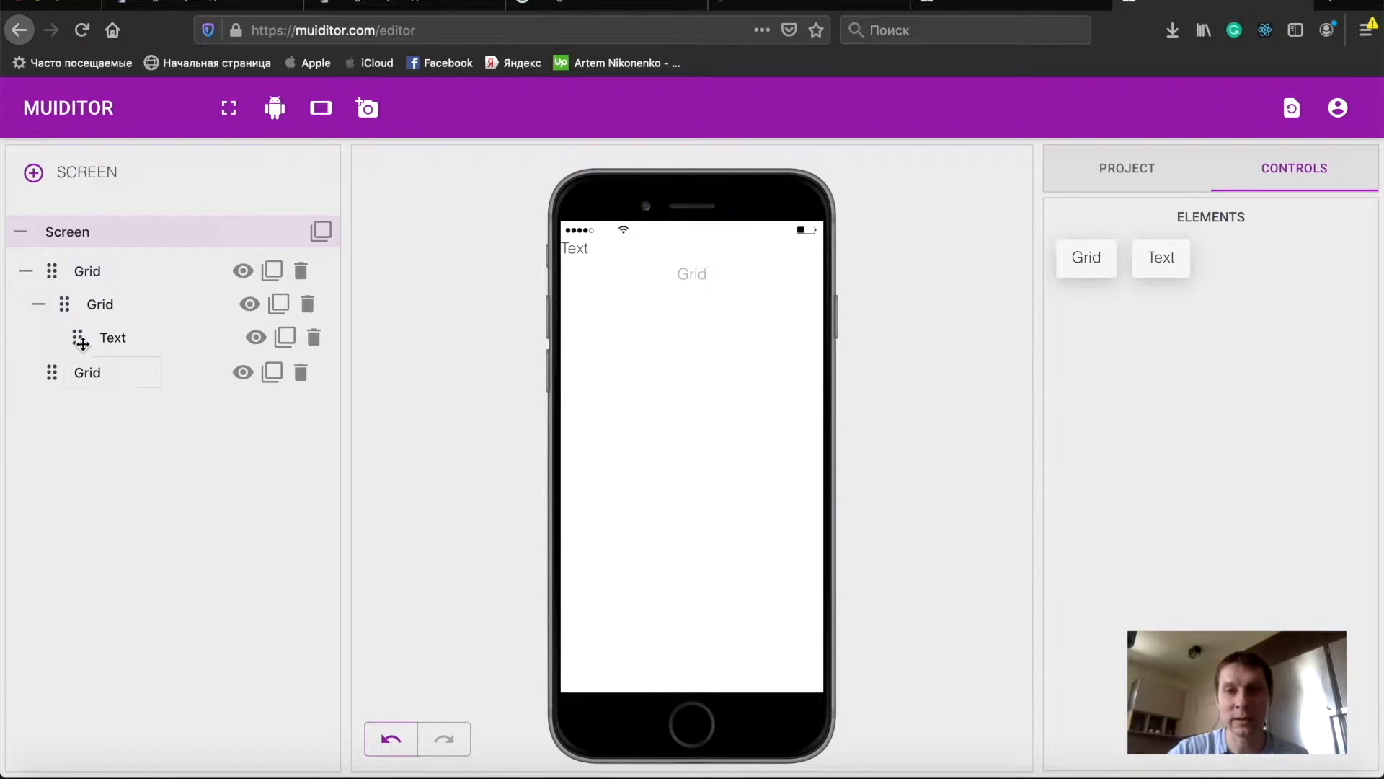
{"action": "mouse_move", "coordinate": [81, 339]}
{"action": "left_mouse_down"}
{"action": "mouse_move", "coordinate": [50, 341]}
{"action": "mouse_move", "coordinate": [88, 318]}
{"action": "left_mouse_up"}
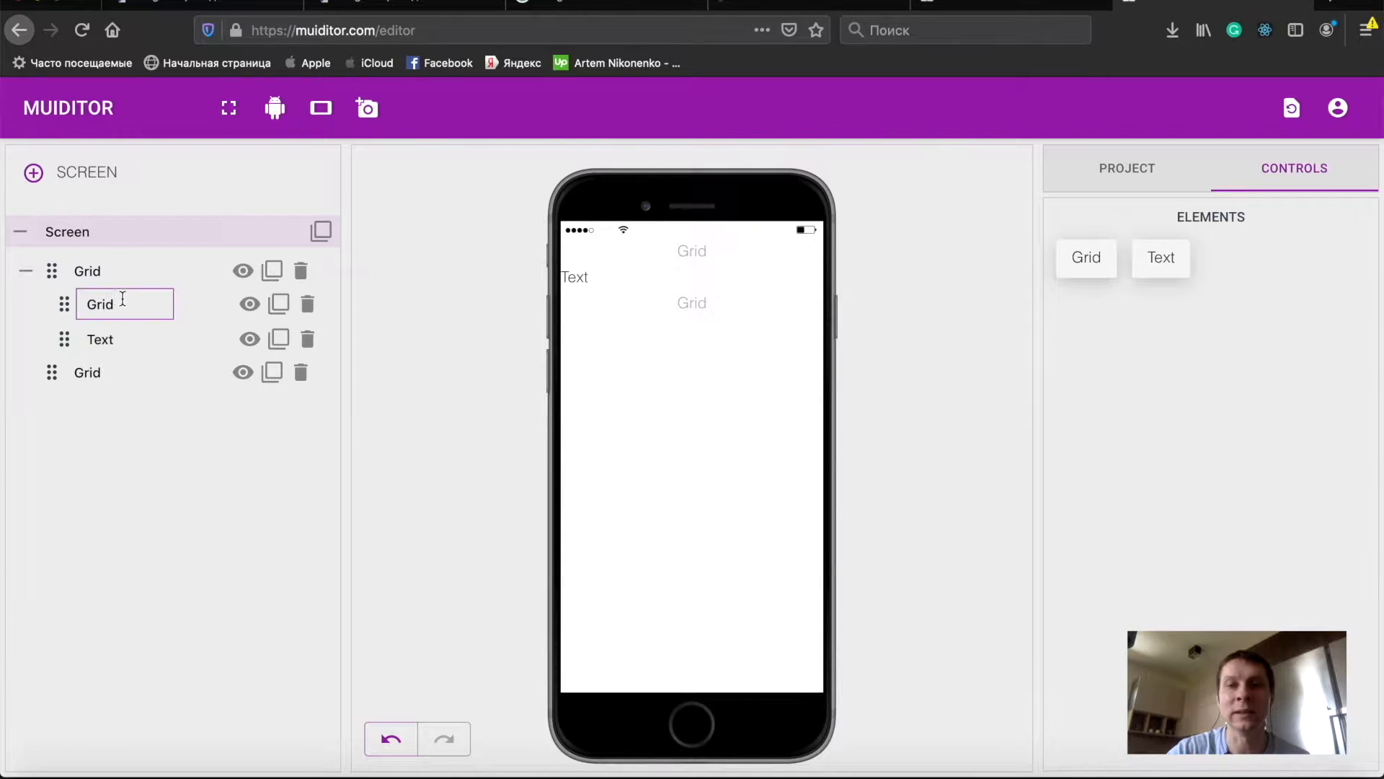
- Select the top Grid and turn on flex display in its Align Children styles
{"action": "left_click", "coordinate": [81, 270]}
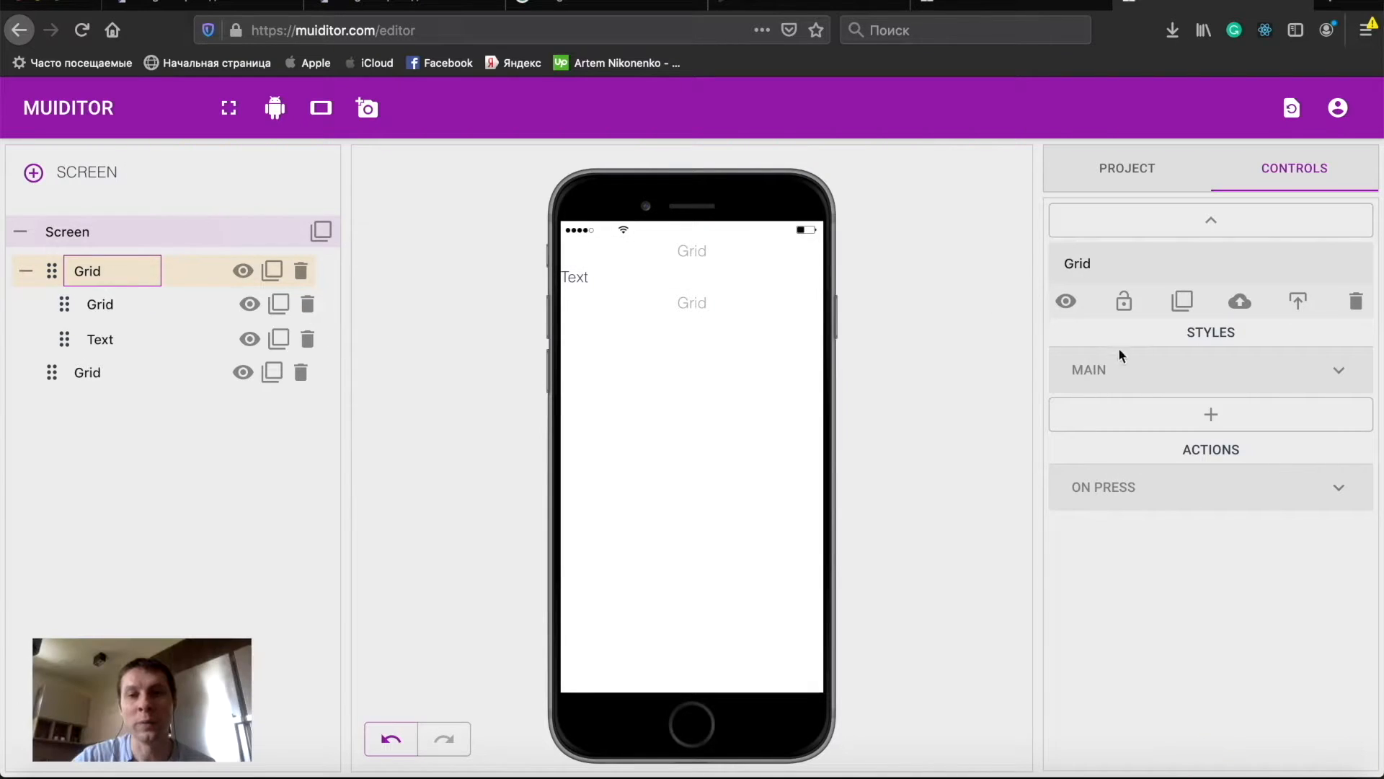
{"action": "left_click", "coordinate": [1152, 381]}
{"action": "scroll", "coordinate": [1217, 553], "scroll_direction": "down", "scroll_amount": 2}
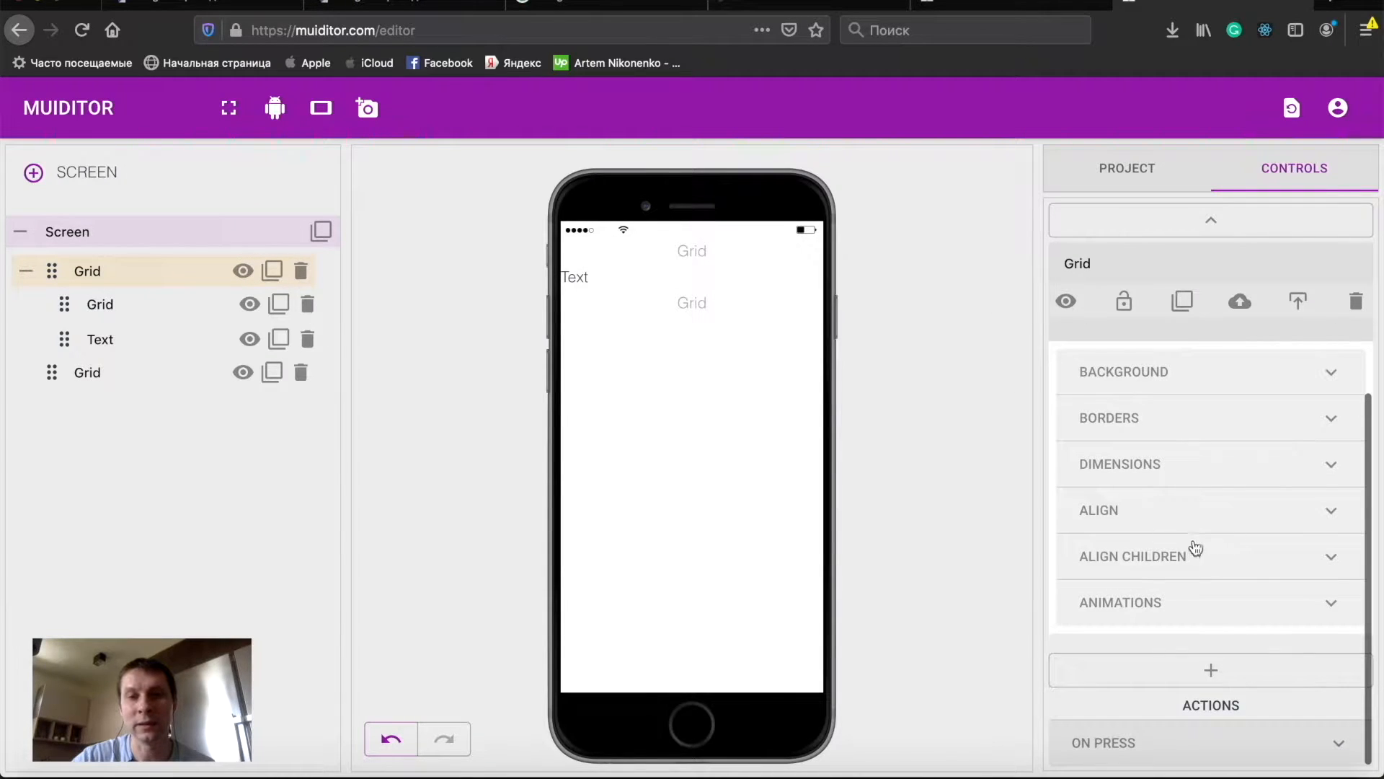
{"action": "left_click", "coordinate": [1173, 554]}
{"action": "scroll", "coordinate": [1172, 551], "scroll_direction": "down", "scroll_amount": 2}
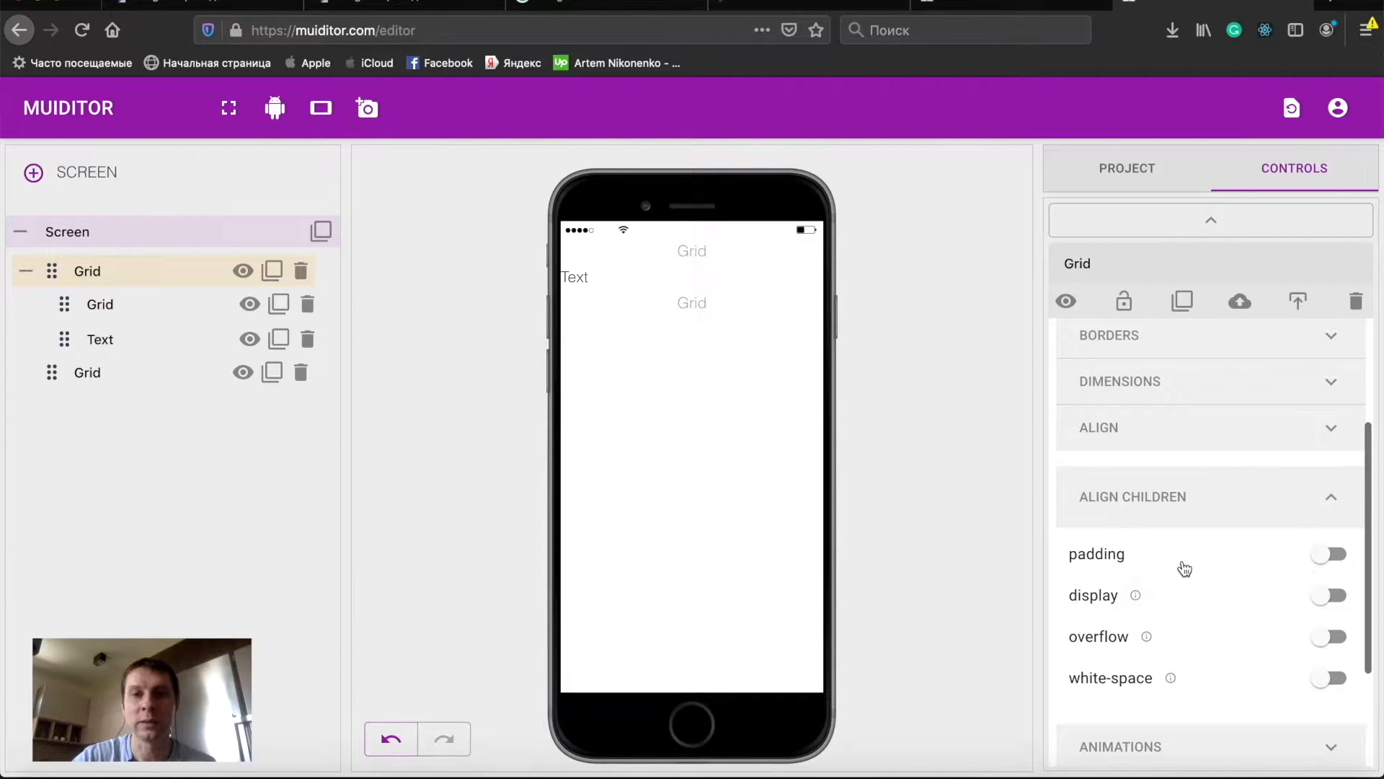
{"action": "left_click", "coordinate": [1199, 606]}
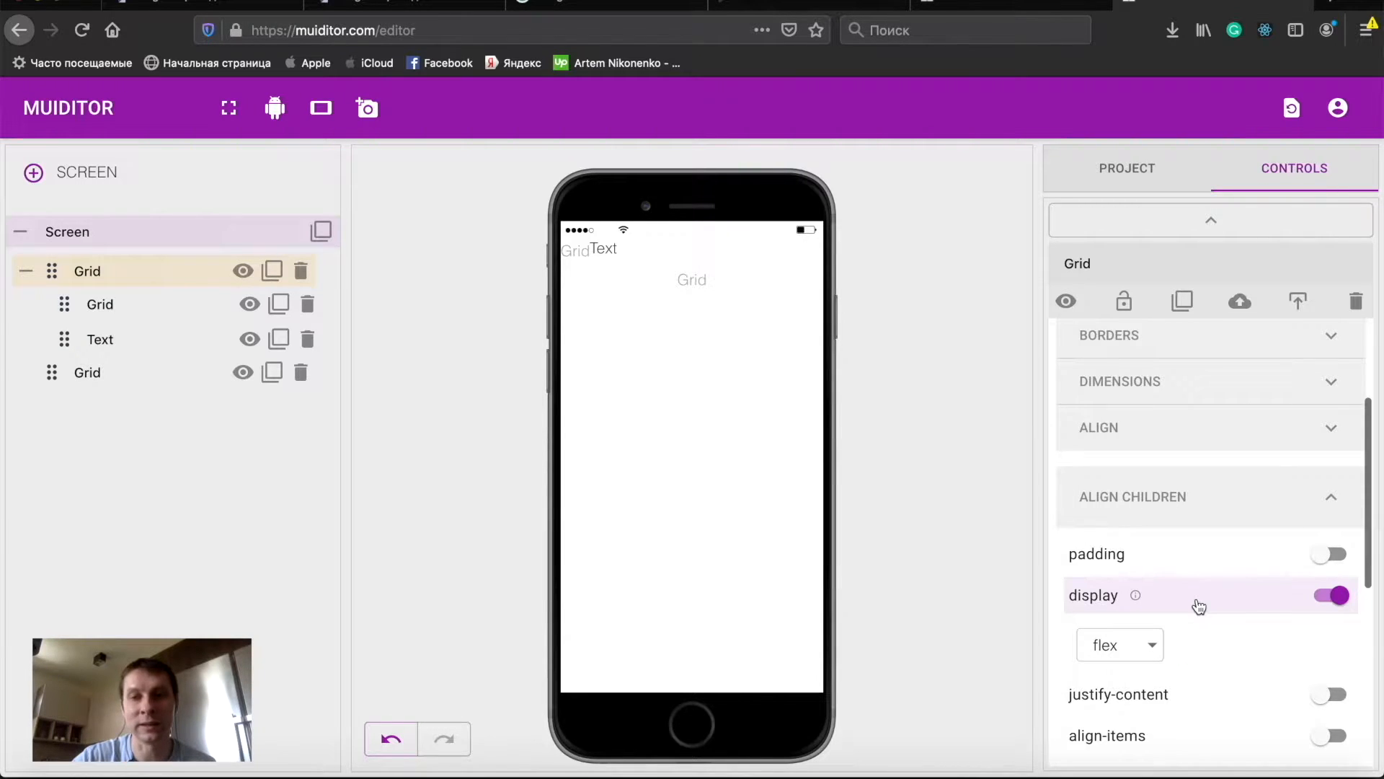
- Set the top Grid's justify-content to space-between
{"action": "scroll", "coordinate": [1199, 606], "scroll_direction": "down", "scroll_amount": 2}
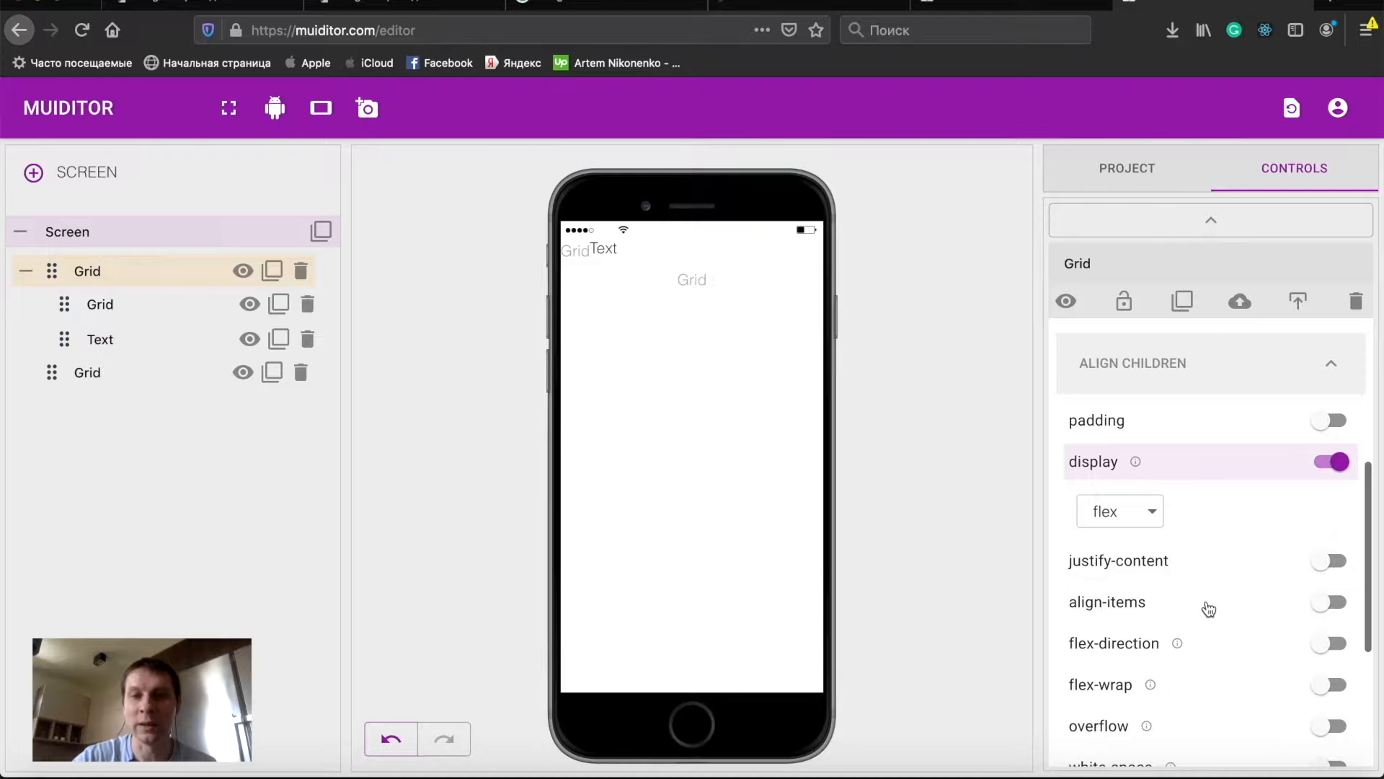
{"action": "left_click", "coordinate": [1197, 563]}
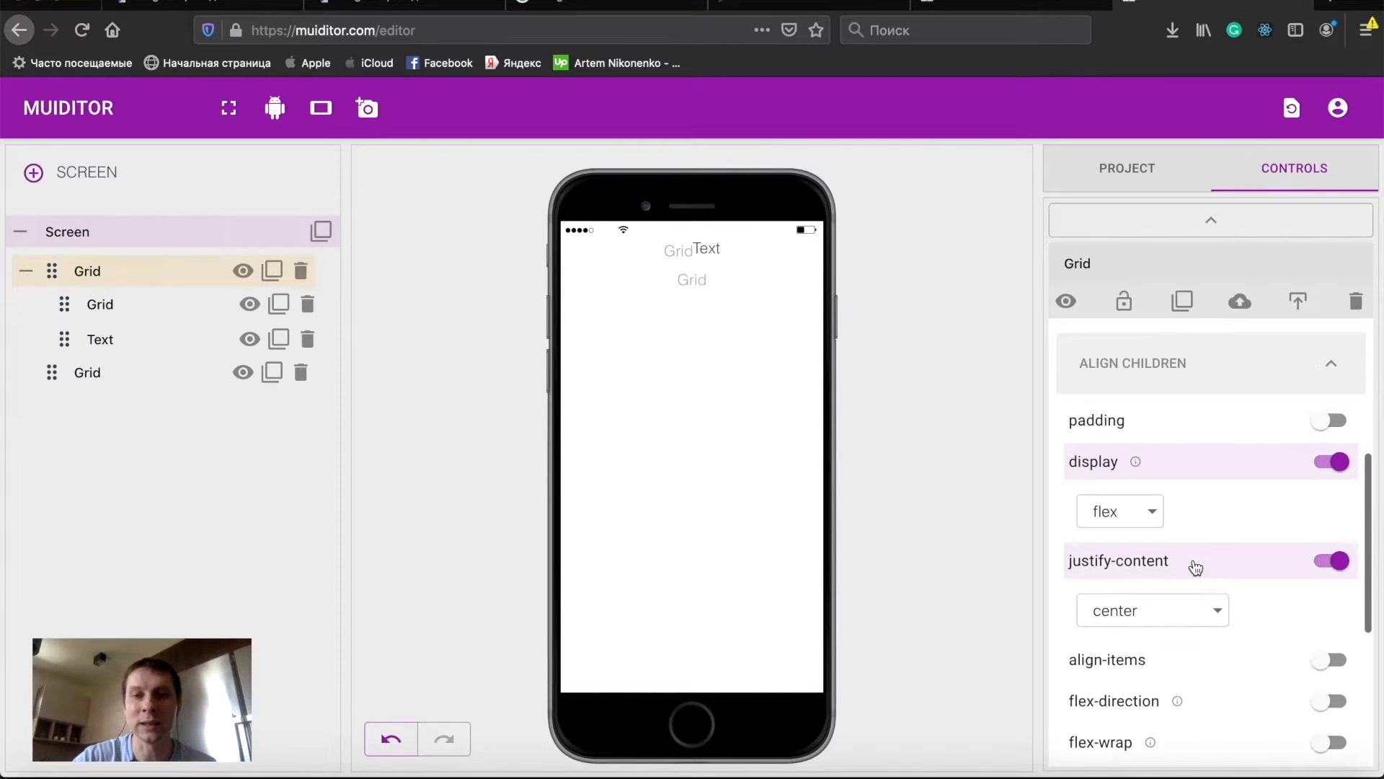
{"action": "left_click", "coordinate": [1207, 614]}
{"action": "left_click", "coordinate": [1182, 682]}
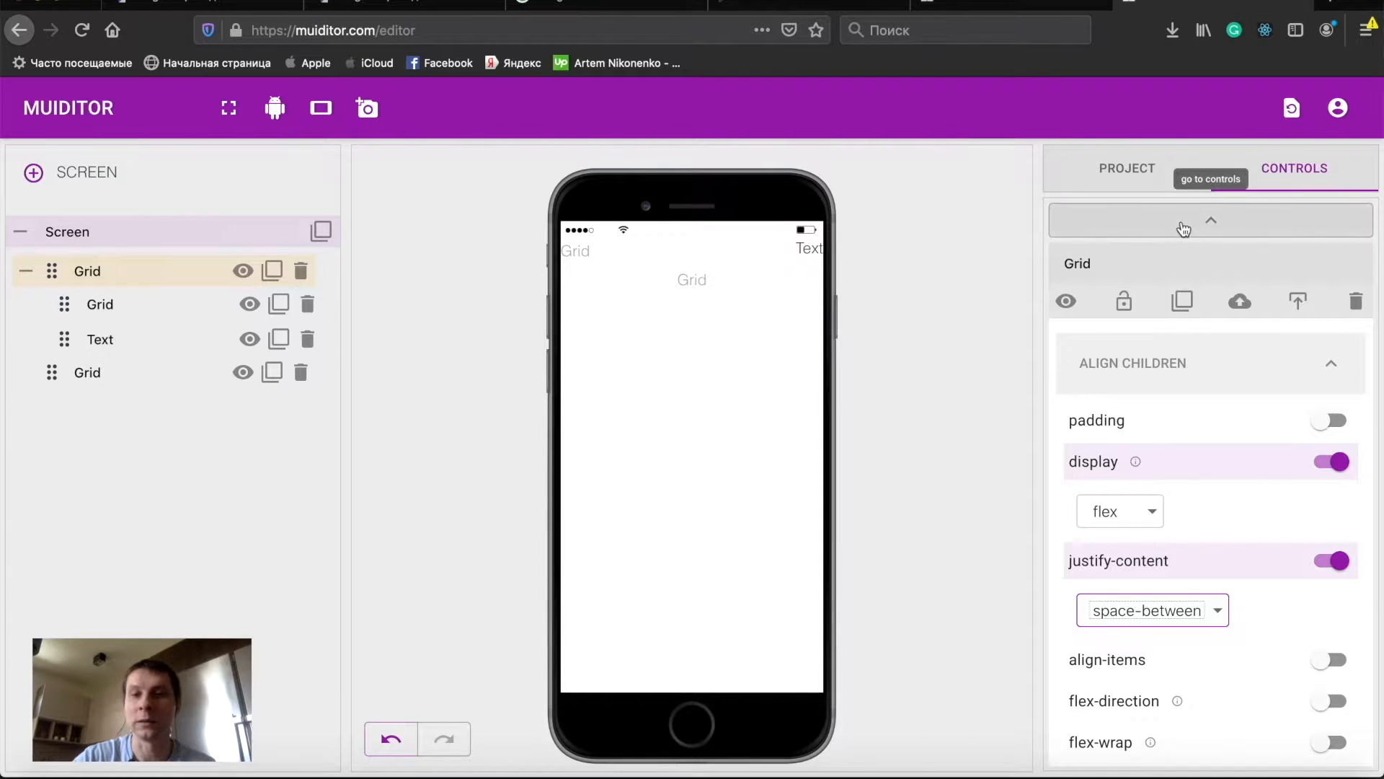
- Duplicate the nested Grid and place the copy after the Text element
{"action": "left_click", "coordinate": [276, 307]}
{"action": "left_click_drag", "start_coordinate": [64, 372], "coordinate": [73, 332]}
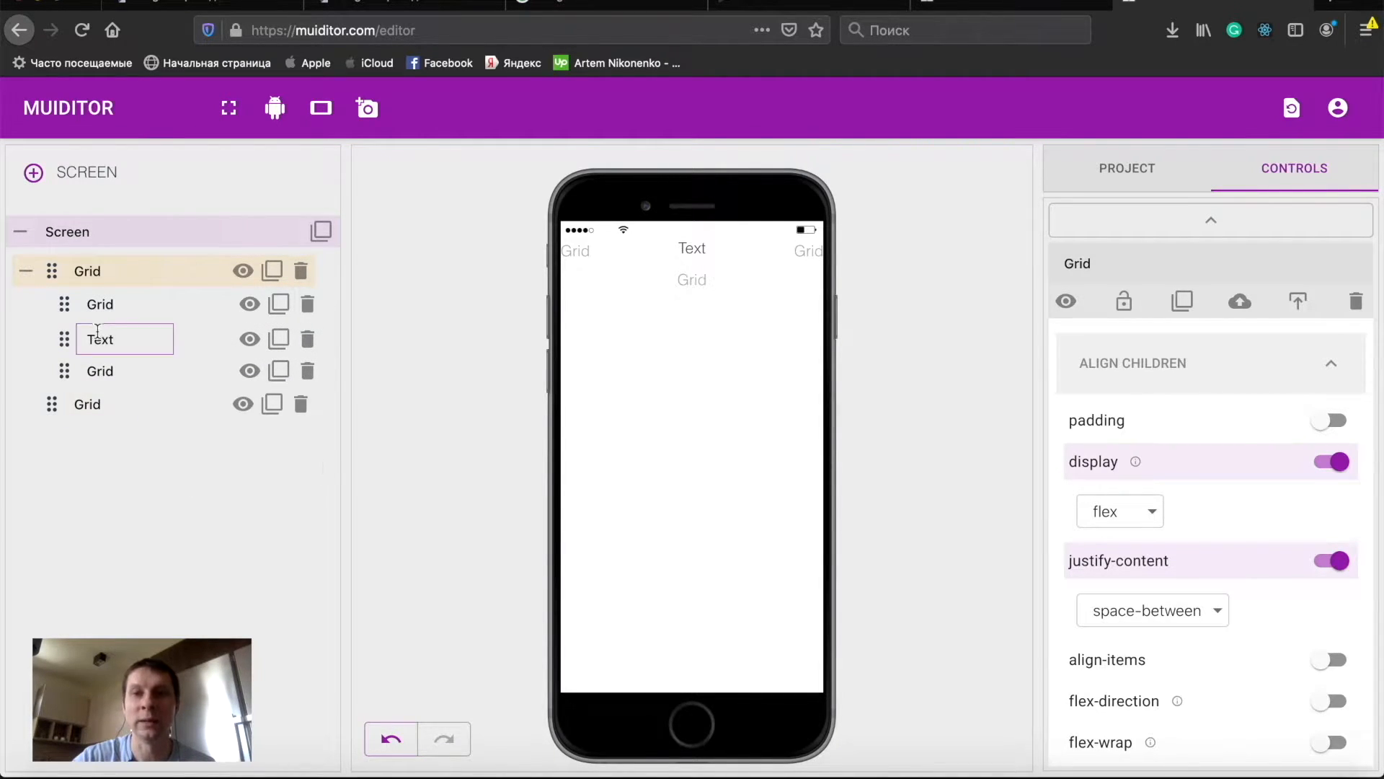
- Rename the first nested Grid to Menu
{"action": "left_click", "coordinate": [202, 310]}
{"action": "key", "text": "BackSpace"}
{"action": "key", "text": "BackSpace"}
{"action": "key", "text": "BackSpace"}
{"action": "key", "text": "BackSpace"}
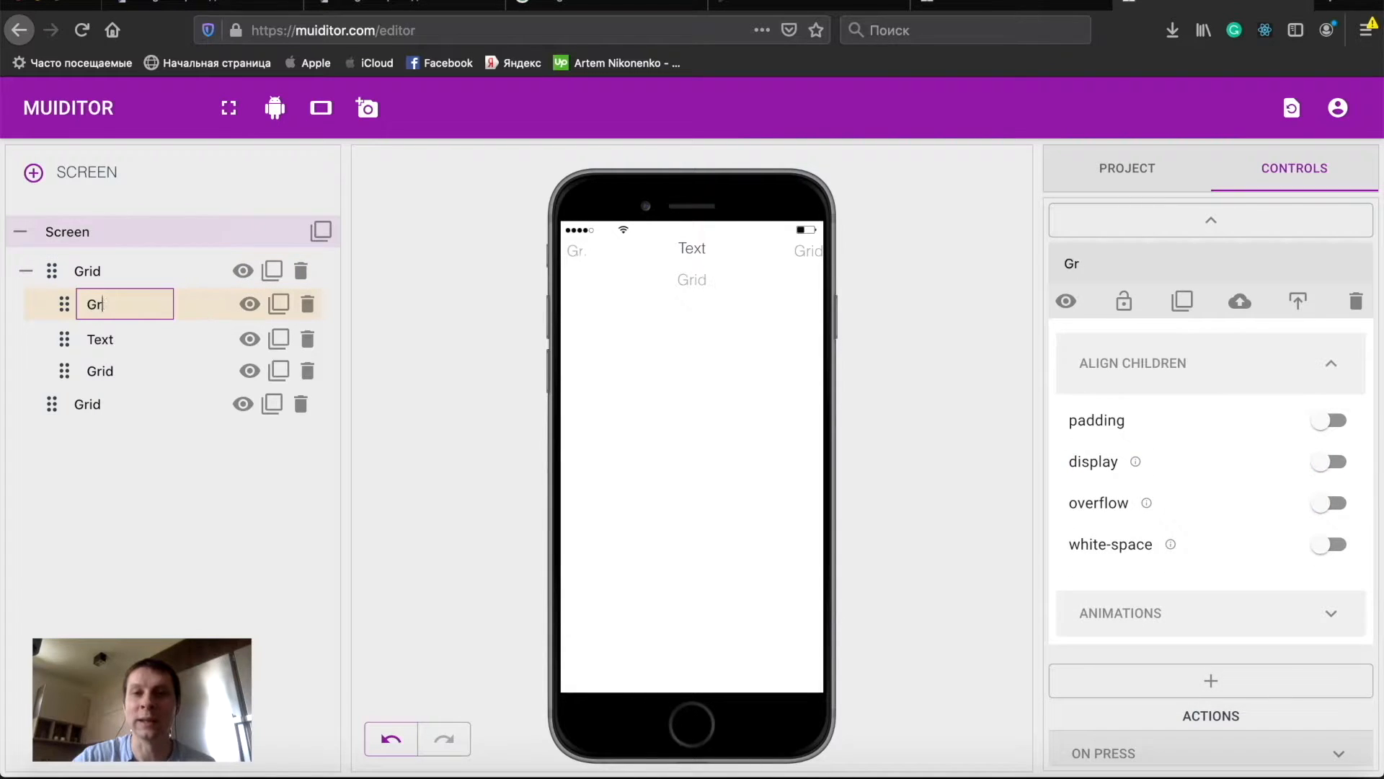
{"action": "type", "text": "Menu"}
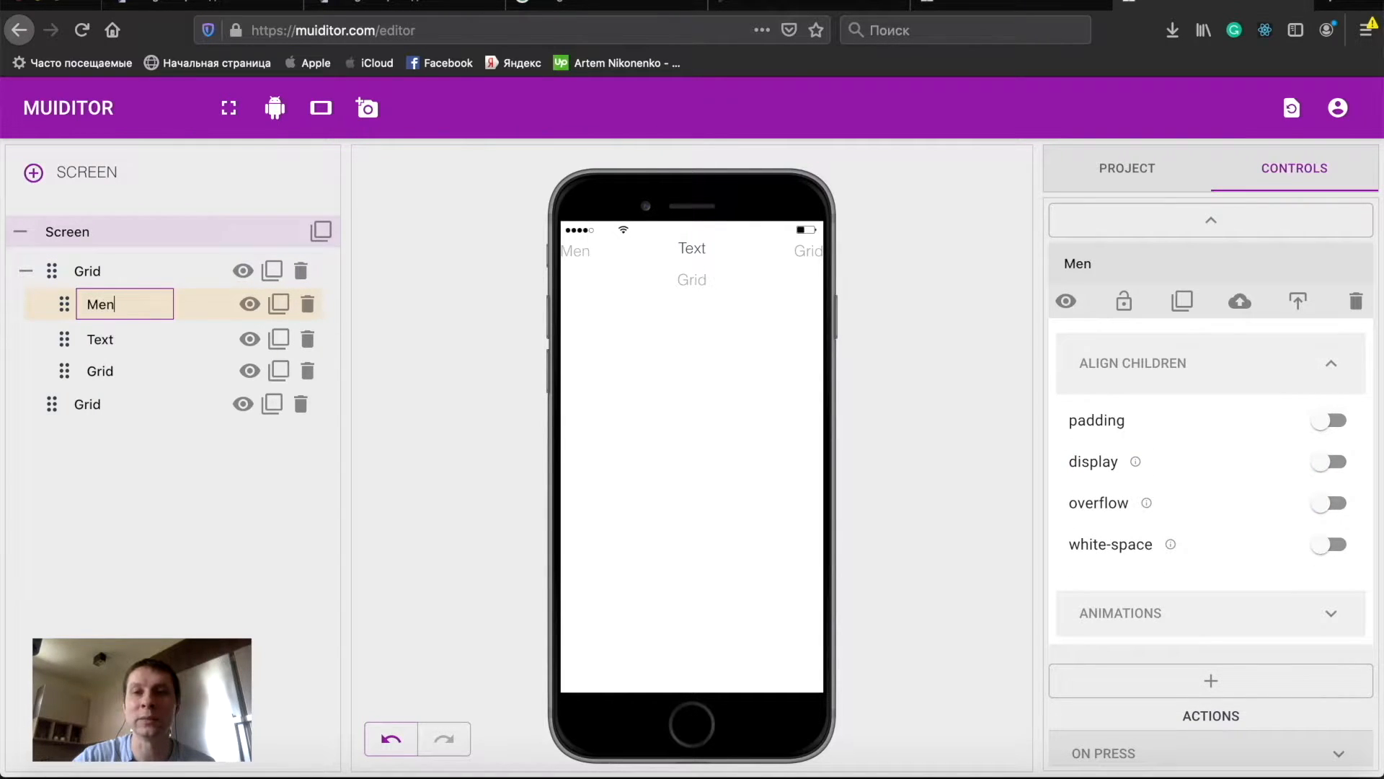
- Rename the Text element to Title
{"action": "left_click", "coordinate": [130, 340]}
{"action": "key", "text": "BackSpace"}
{"action": "key", "text": "BackSpace"}
{"action": "key", "text": "BackSpace"}
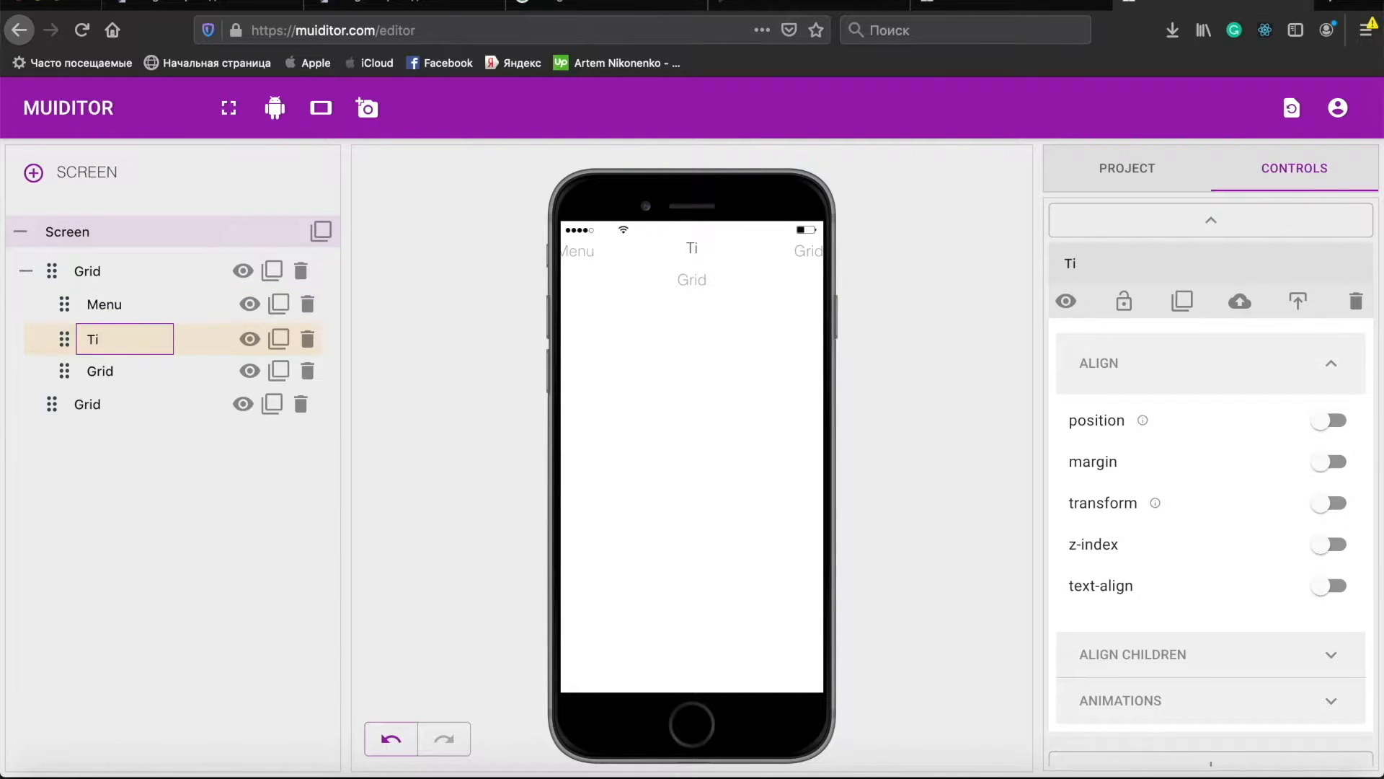
{"action": "type", "text": "le"}
{"action": "key", "text": "Tab"}
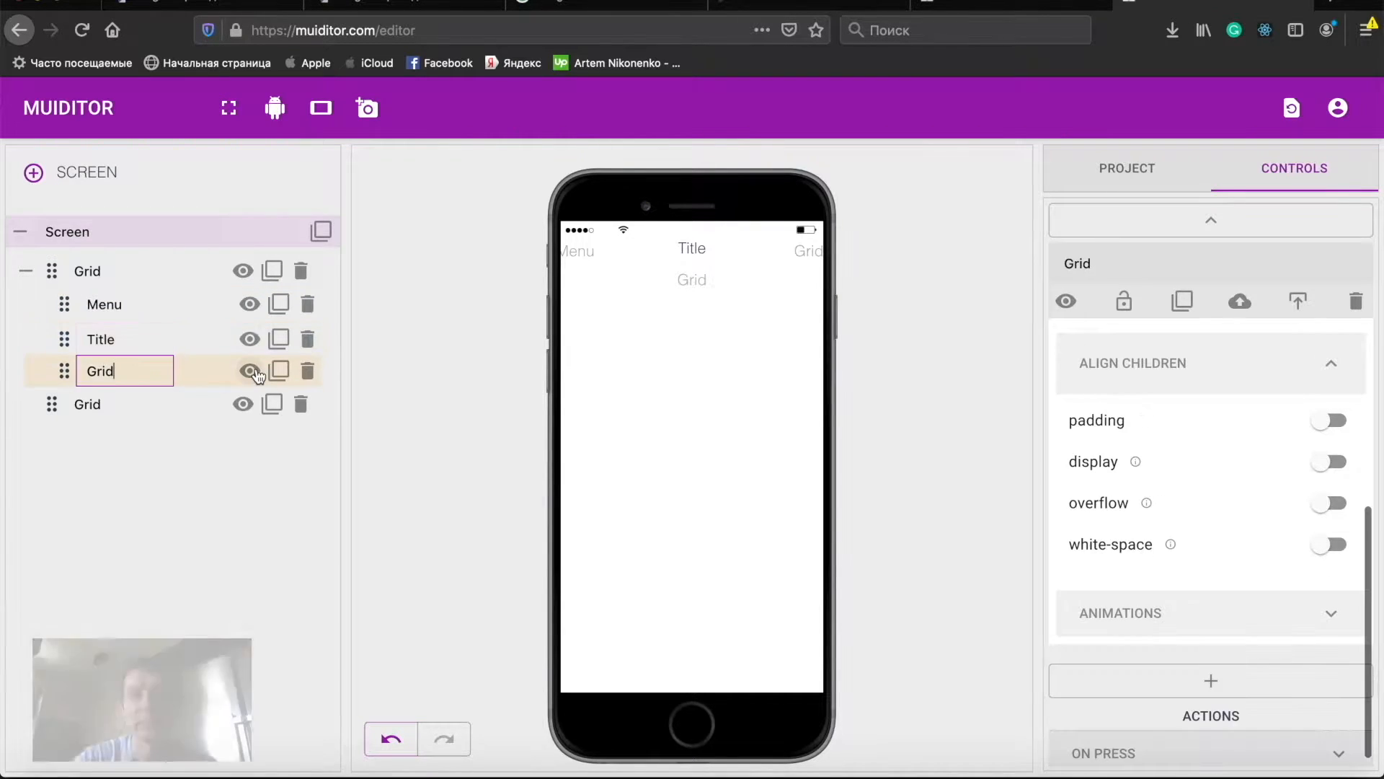
- Rename the last nested Grid to Email
{"action": "key", "text": "BackSpace"}
{"action": "key", "text": "BackSpace"}
{"action": "key", "text": "BackSpace"}
{"action": "key", "text": "BackSpace"}
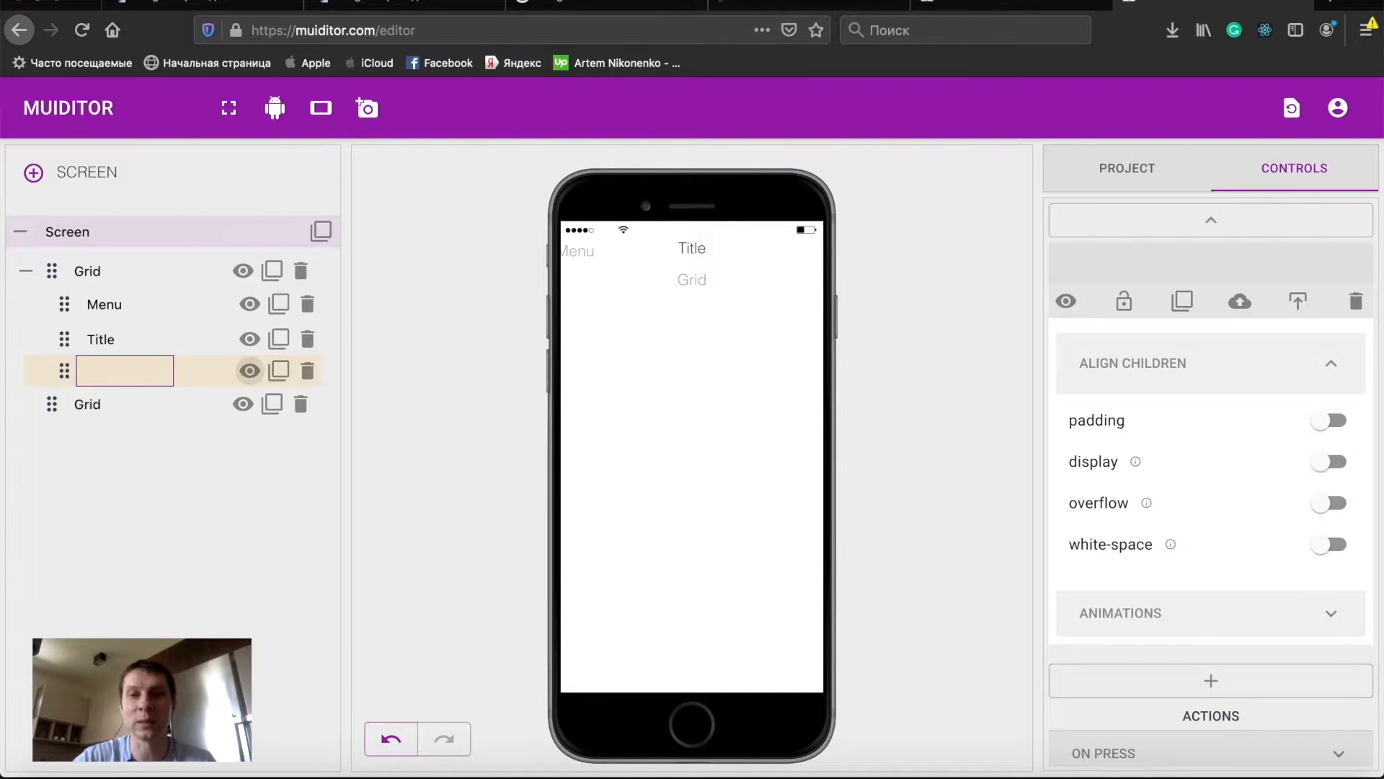
{"action": "type", "text": "Email"}
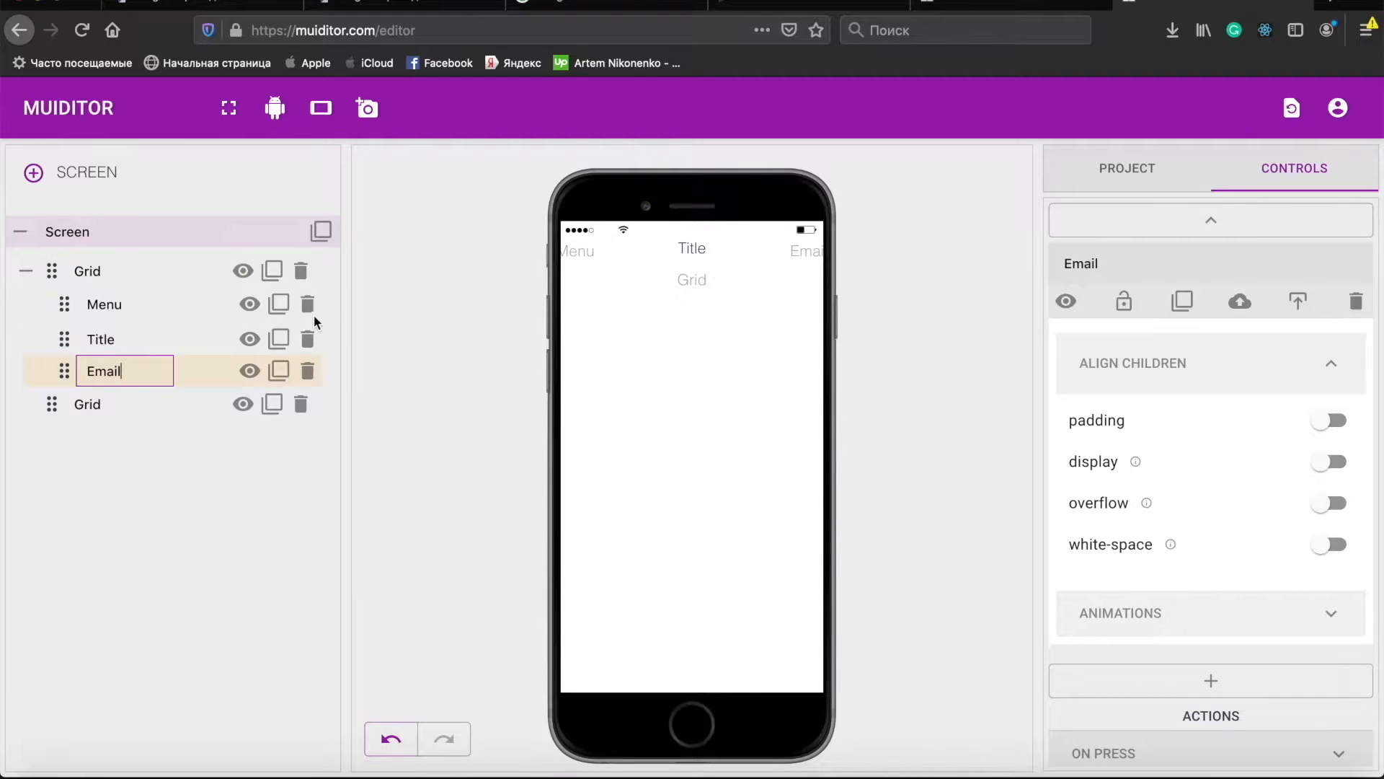
- Select Menu and add a Grid element inside it
{"action": "left_click", "coordinate": [103, 305]}
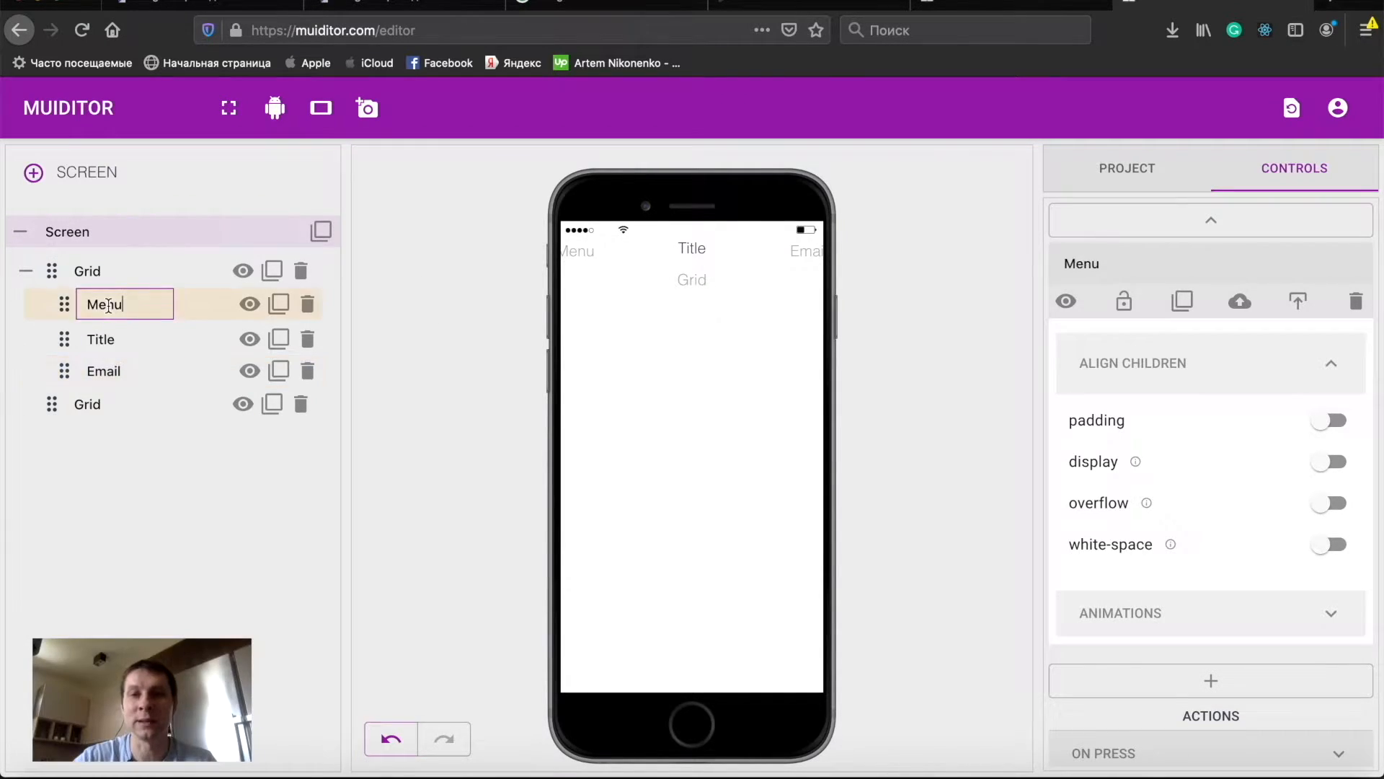
{"action": "left_click", "coordinate": [1122, 221]}
{"action": "left_click_drag", "start_coordinate": [1097, 258], "coordinate": [583, 252]}
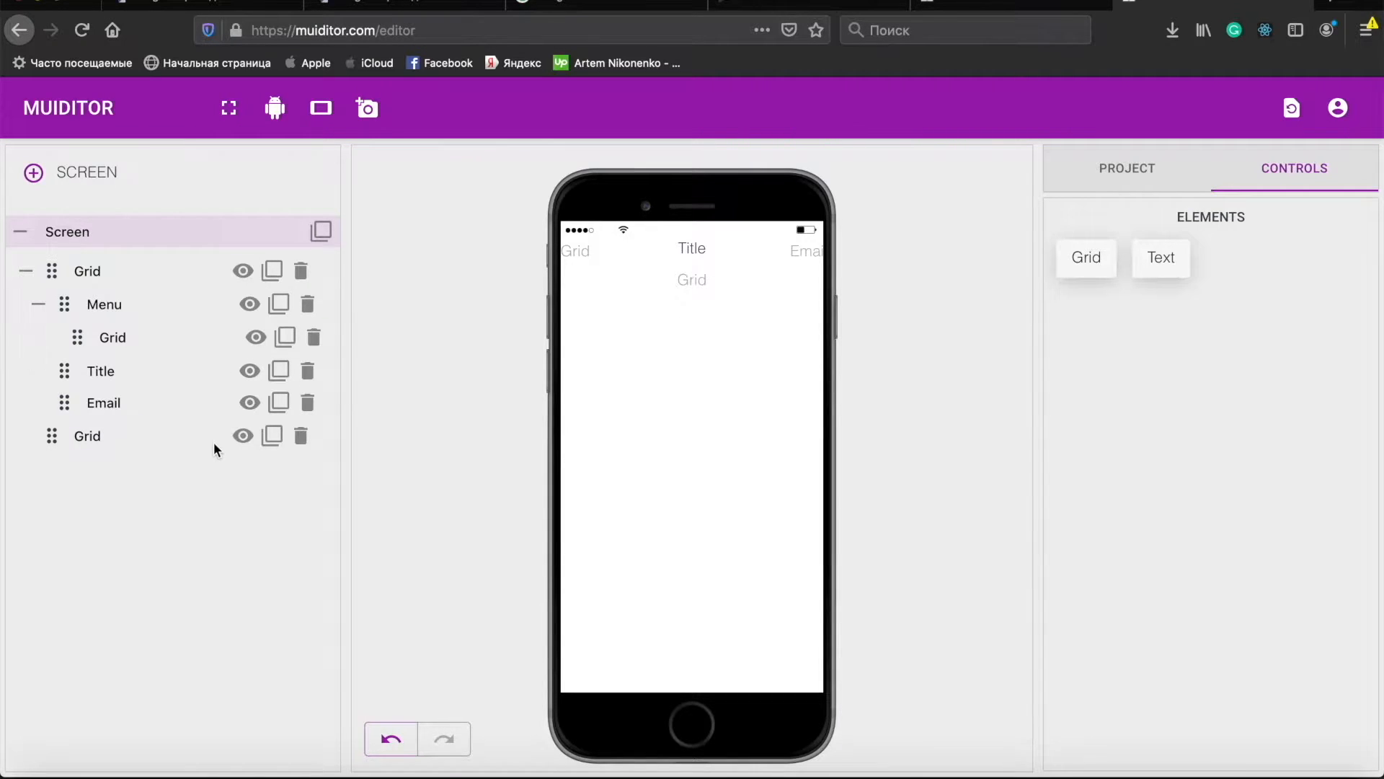
- Add a Text element inside the Menu's new Grid and expand it in the layer tree
{"action": "left_click_drag", "start_coordinate": [1161, 258], "coordinate": [585, 257]}
{"action": "left_click", "coordinate": [51, 337]}
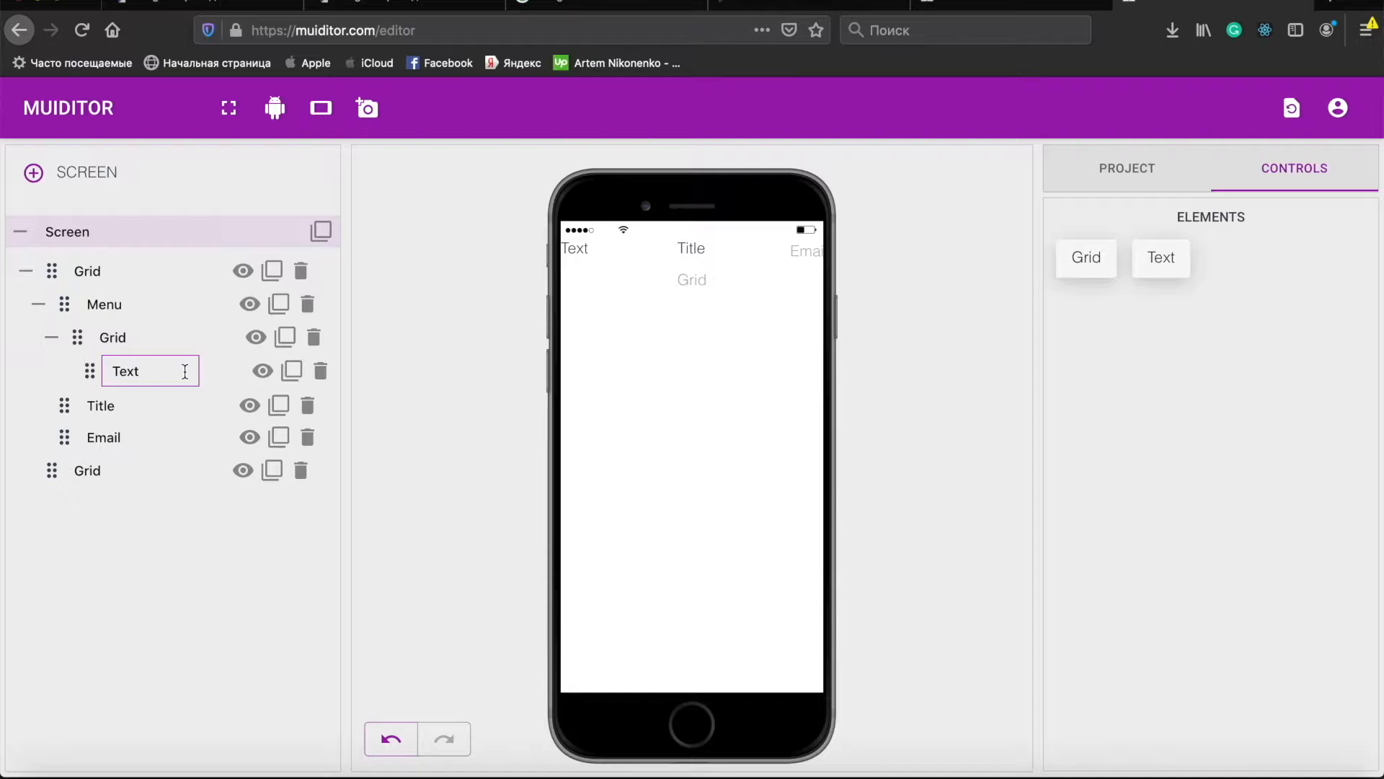
- Clear the text content of the Text element nested in the Menu's Grid
{"action": "left_click", "coordinate": [160, 369]}
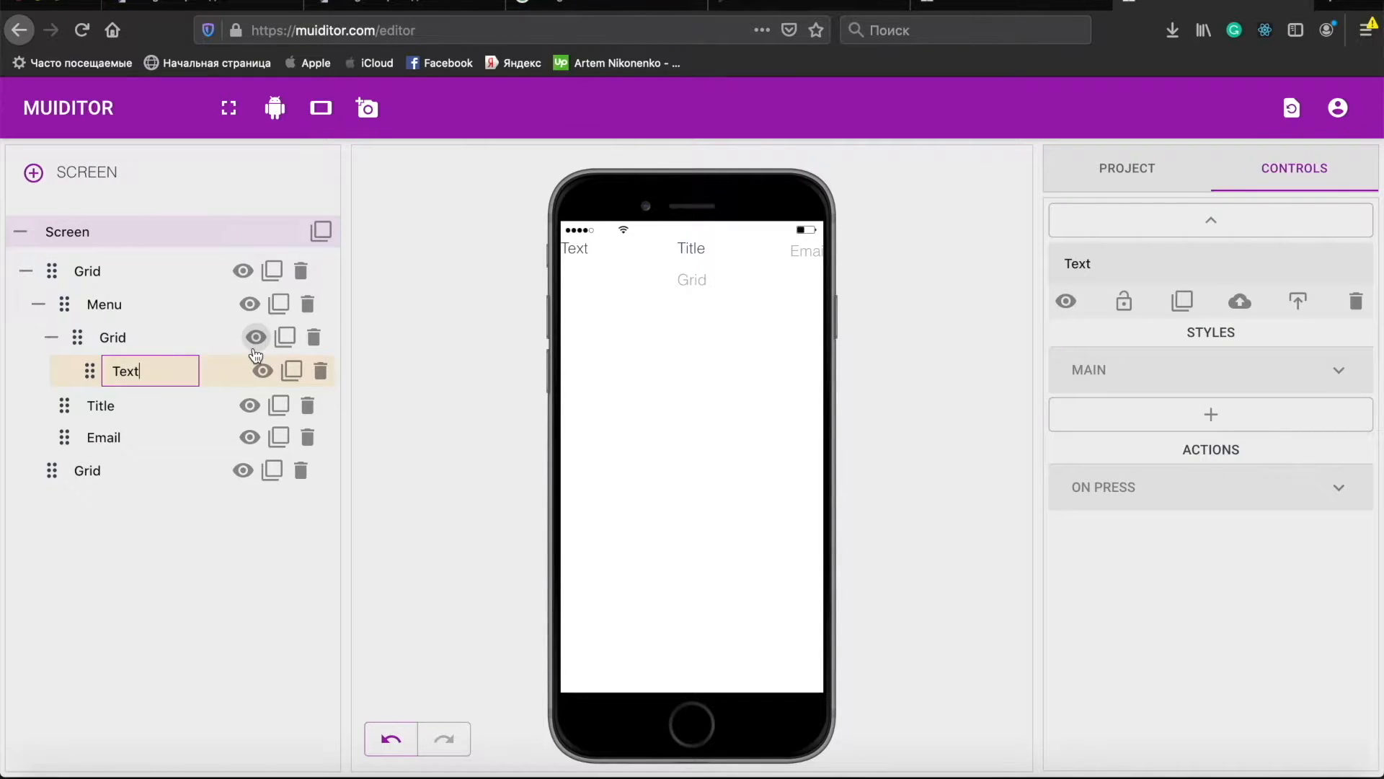
{"action": "key", "text": "BackSpace"}
{"action": "key", "text": "BackSpace"}
{"action": "key", "text": "BackSpace"}
{"action": "key", "text": "BackSpace"}
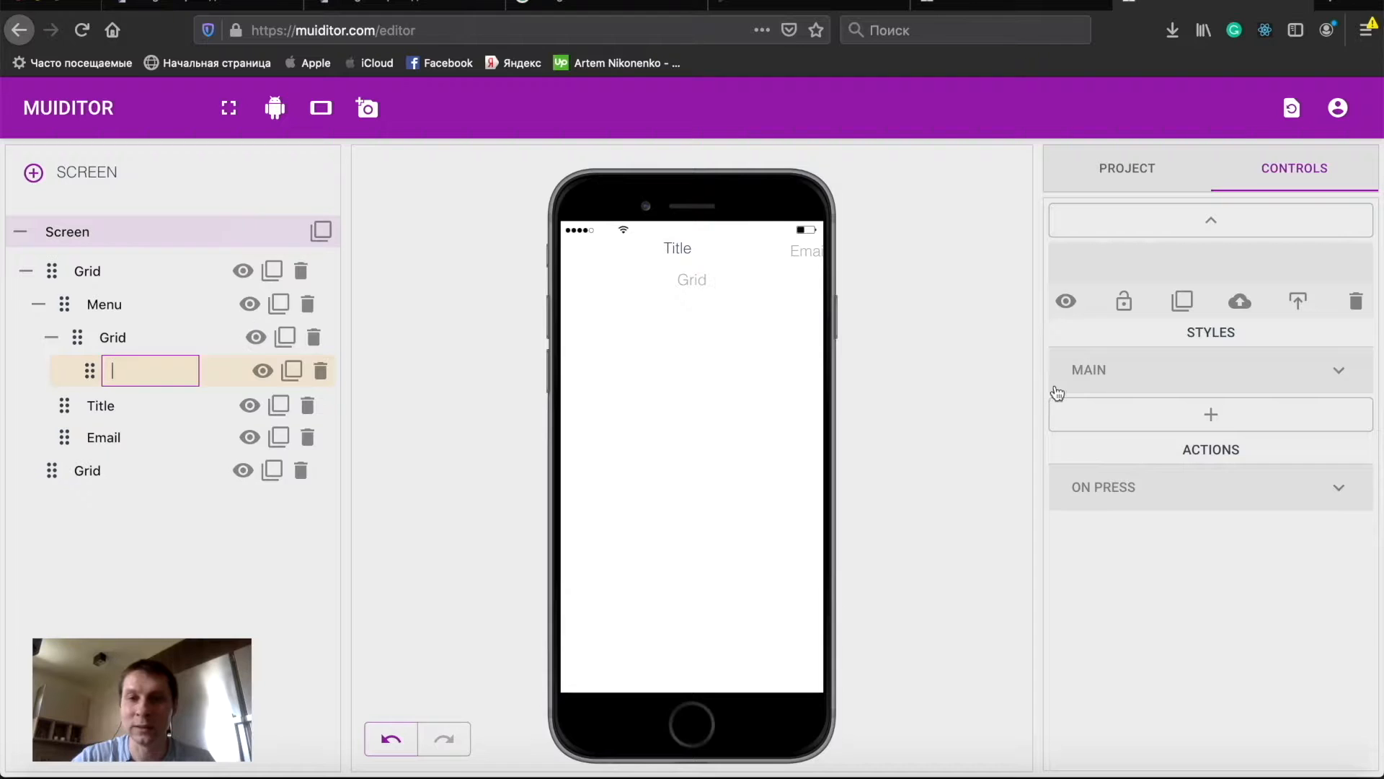
- Try enabling a background-image on the emptied element, then switch it back off
{"action": "left_click", "coordinate": [1116, 382]}
{"action": "left_click", "coordinate": [1159, 448]}
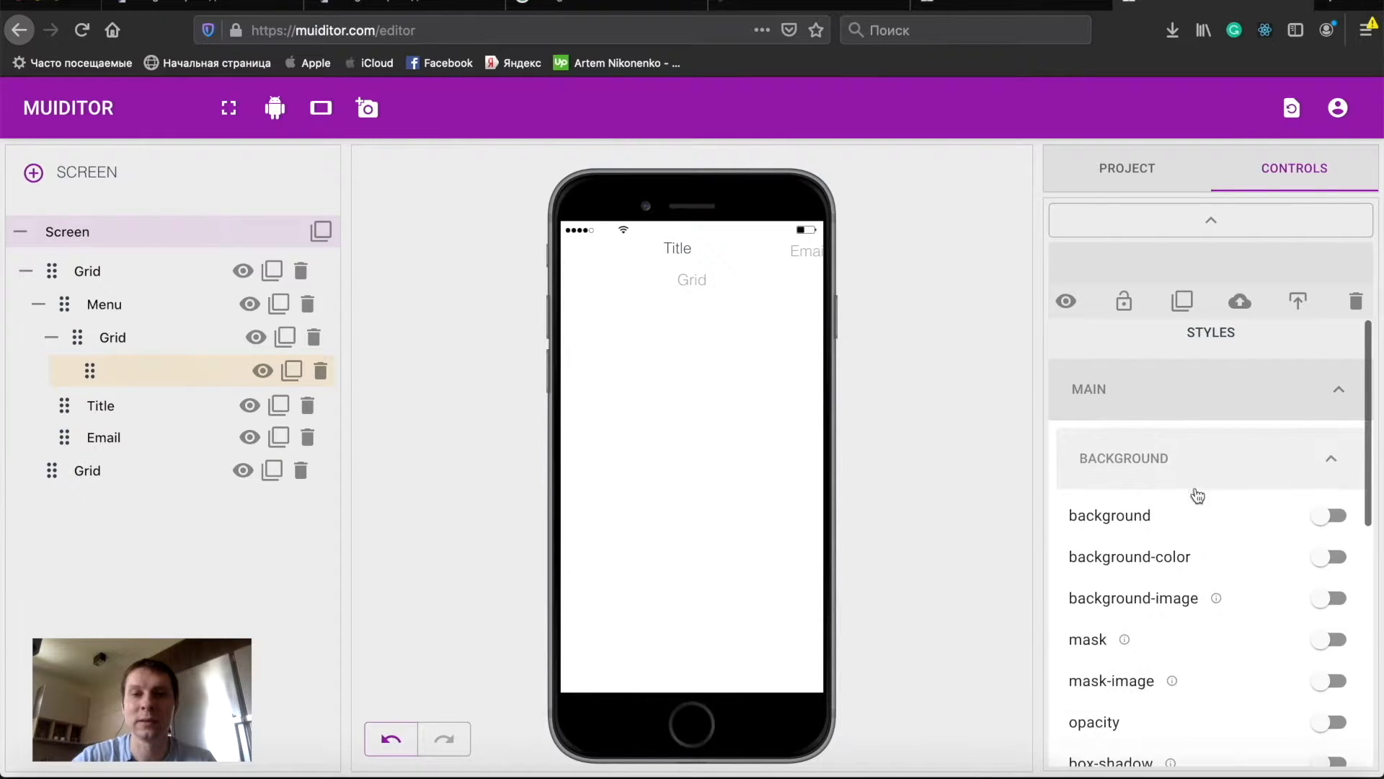
{"action": "scroll", "coordinate": [1199, 513], "scroll_direction": "down", "scroll_amount": 3}
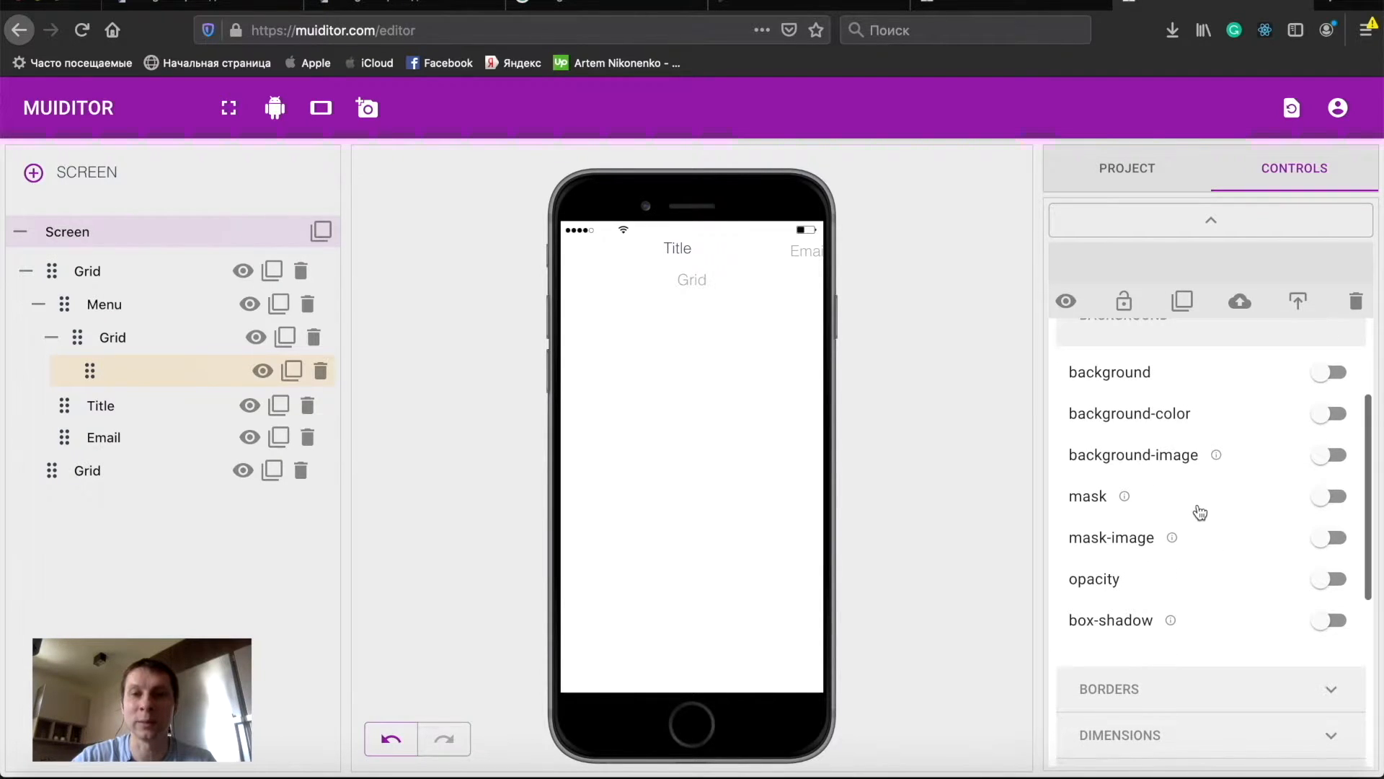
{"action": "left_click", "coordinate": [1169, 461]}
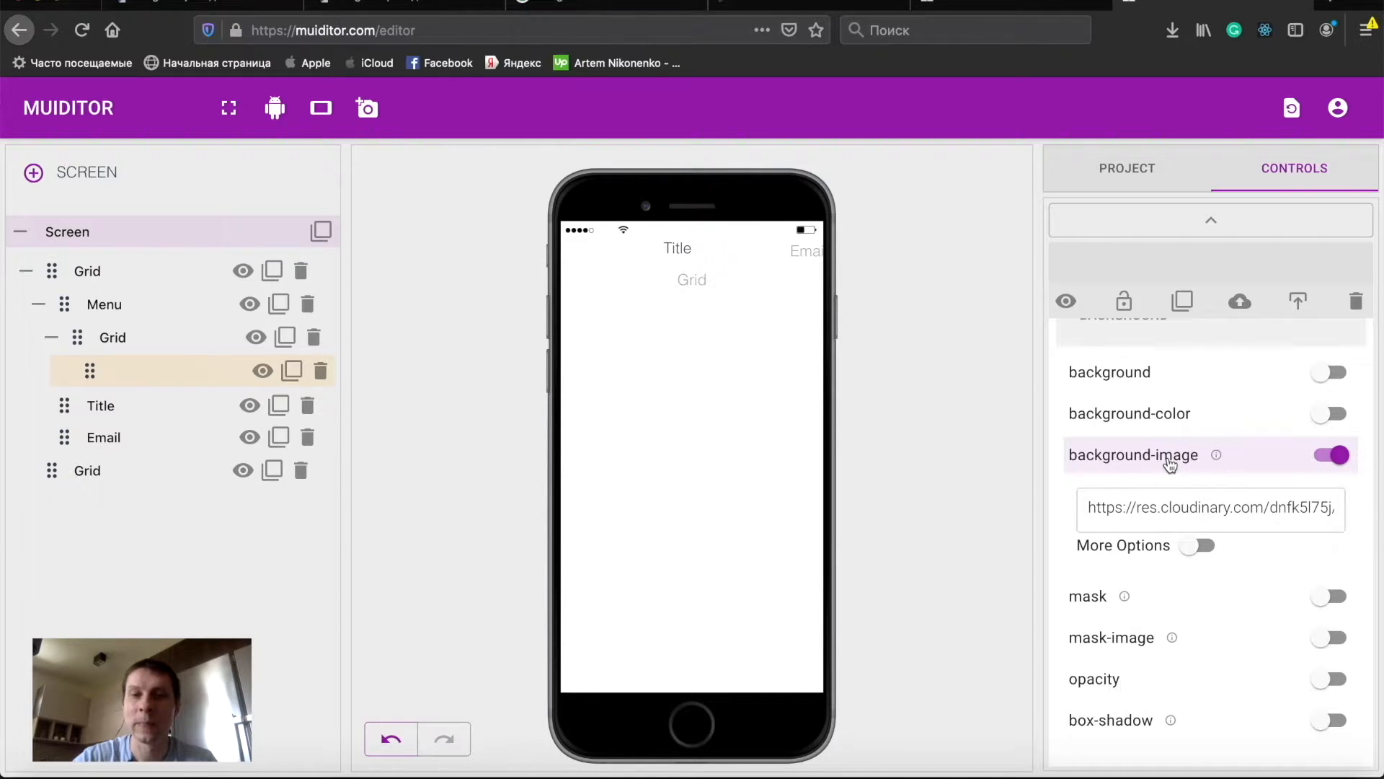
{"action": "left_click", "coordinate": [1169, 464]}
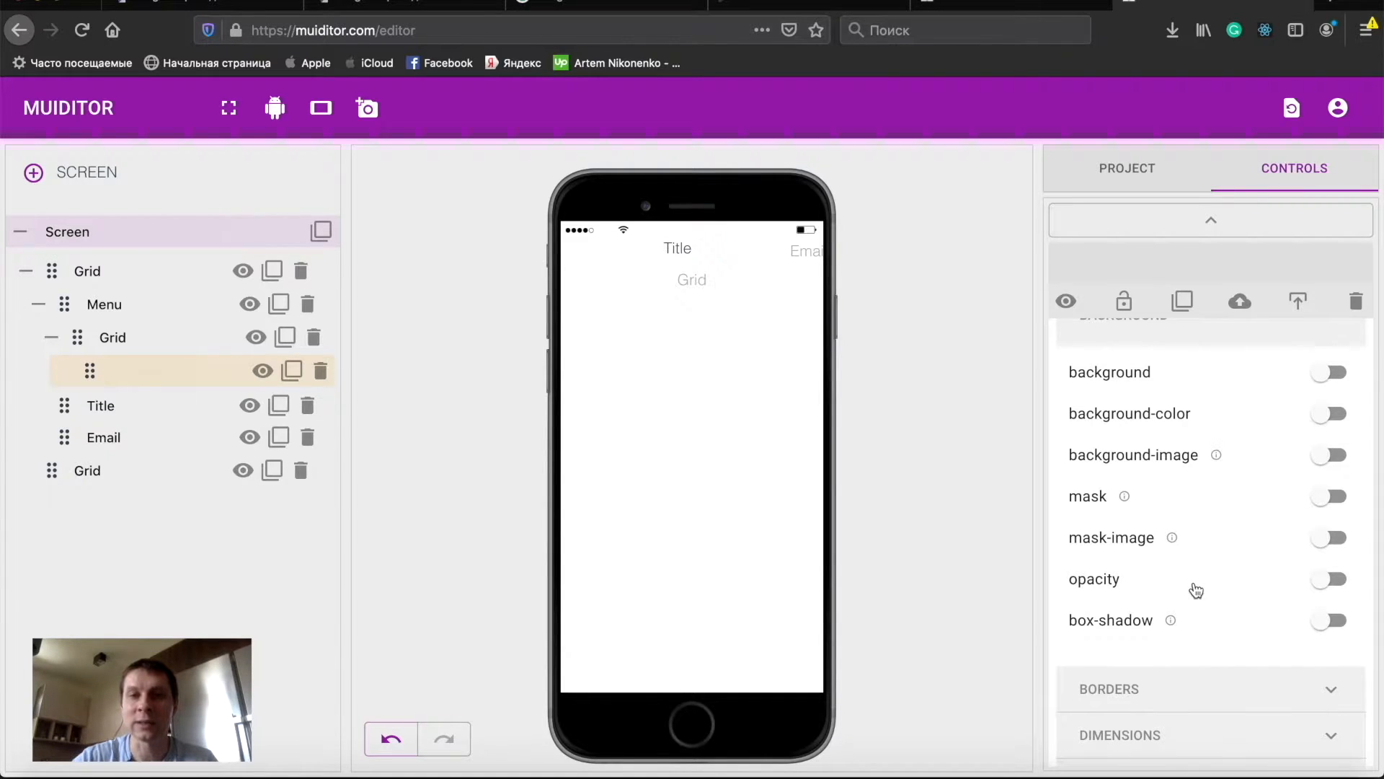
- Enable width and height for the emptied element, setting its width to 20 px
{"action": "scroll", "coordinate": [1161, 515], "scroll_direction": "down", "scroll_amount": 4}
{"action": "left_click", "coordinate": [1152, 490]}
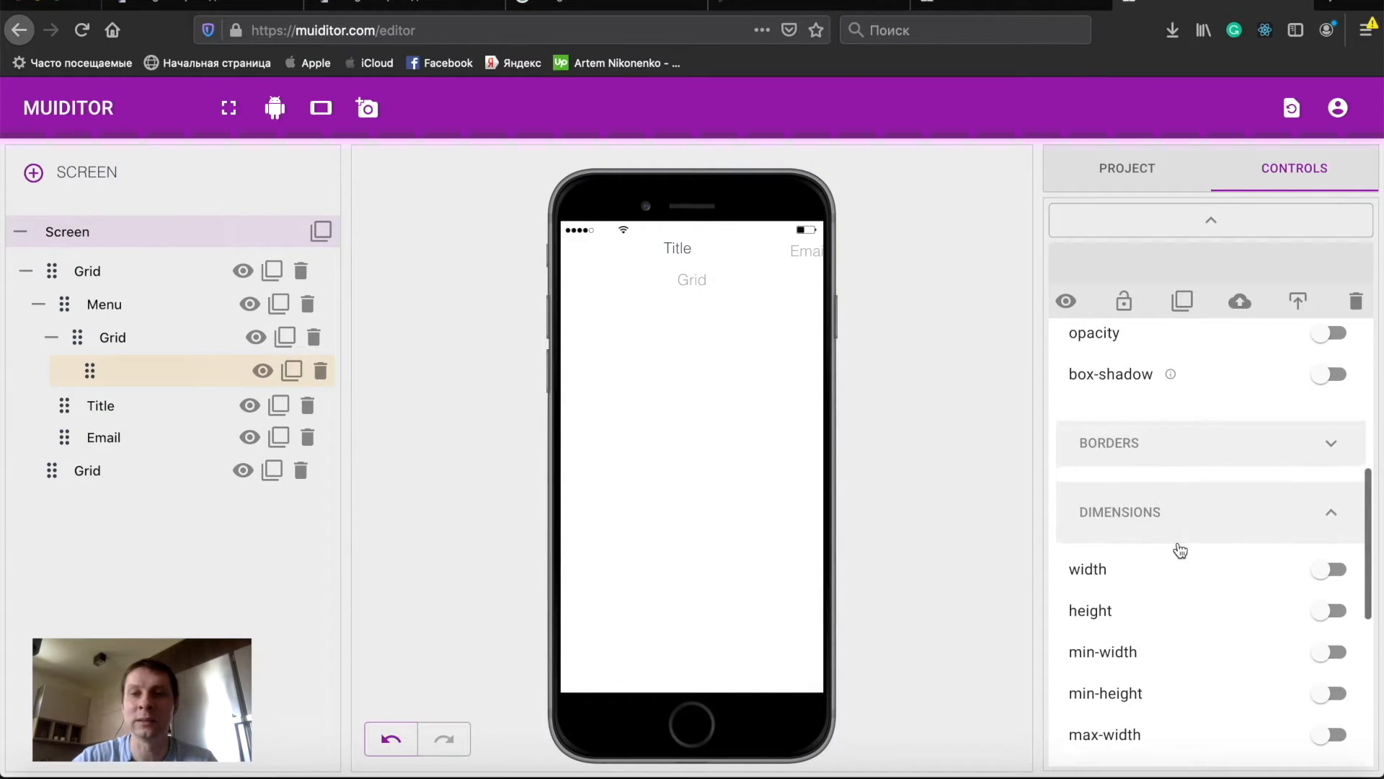
{"action": "scroll", "coordinate": [1177, 550], "scroll_direction": "down", "scroll_amount": 1}
{"action": "left_click", "coordinate": [1144, 501]}
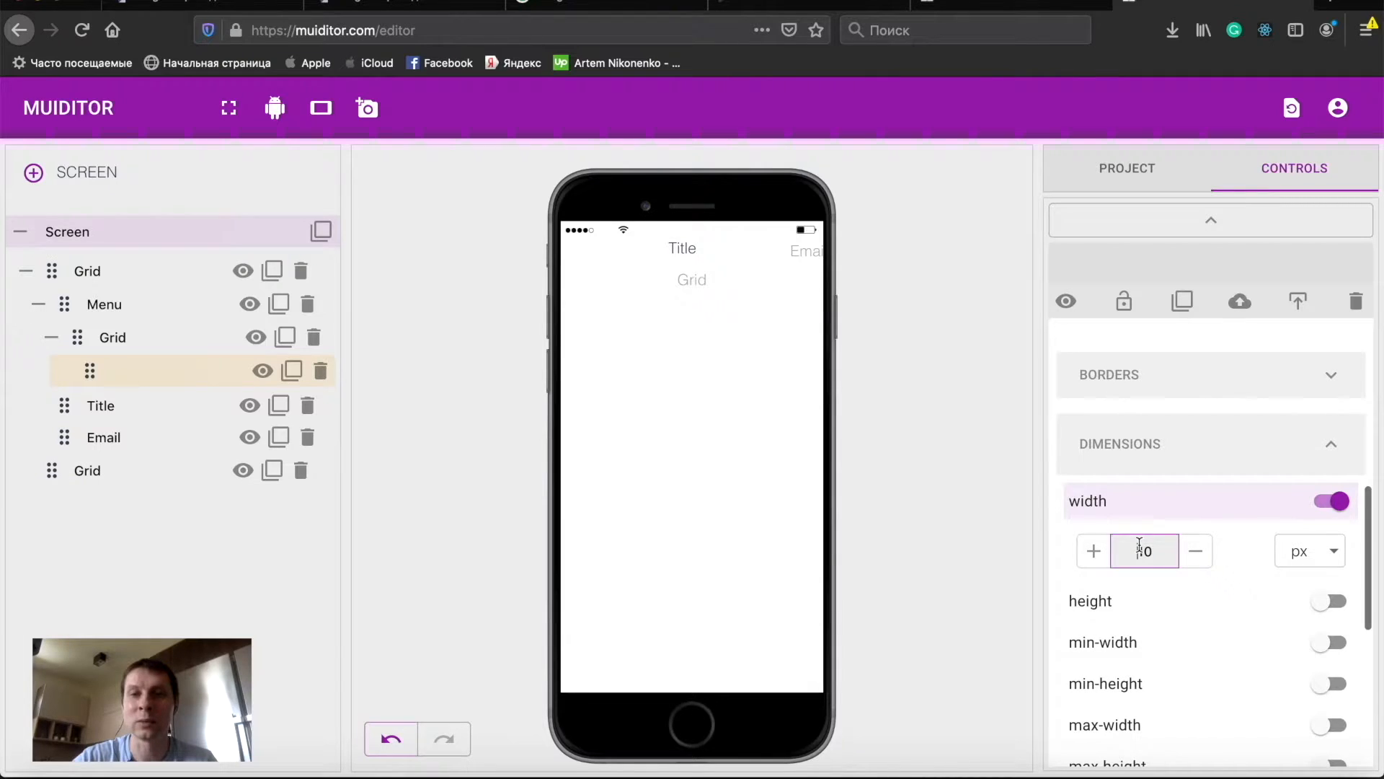
{"action": "double_click", "coordinate": [1139, 550]}
{"action": "type", "text": "20"}
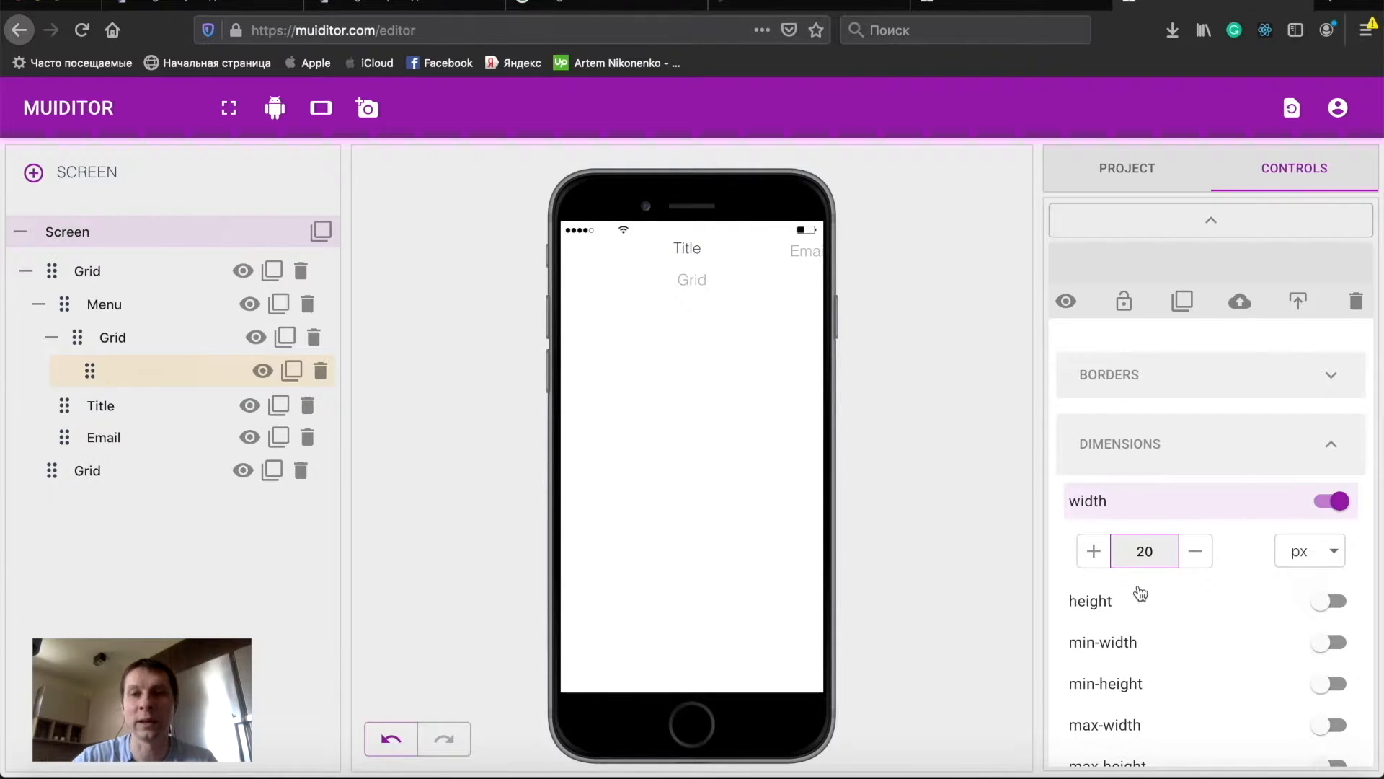
{"action": "left_click", "coordinate": [1123, 604]}
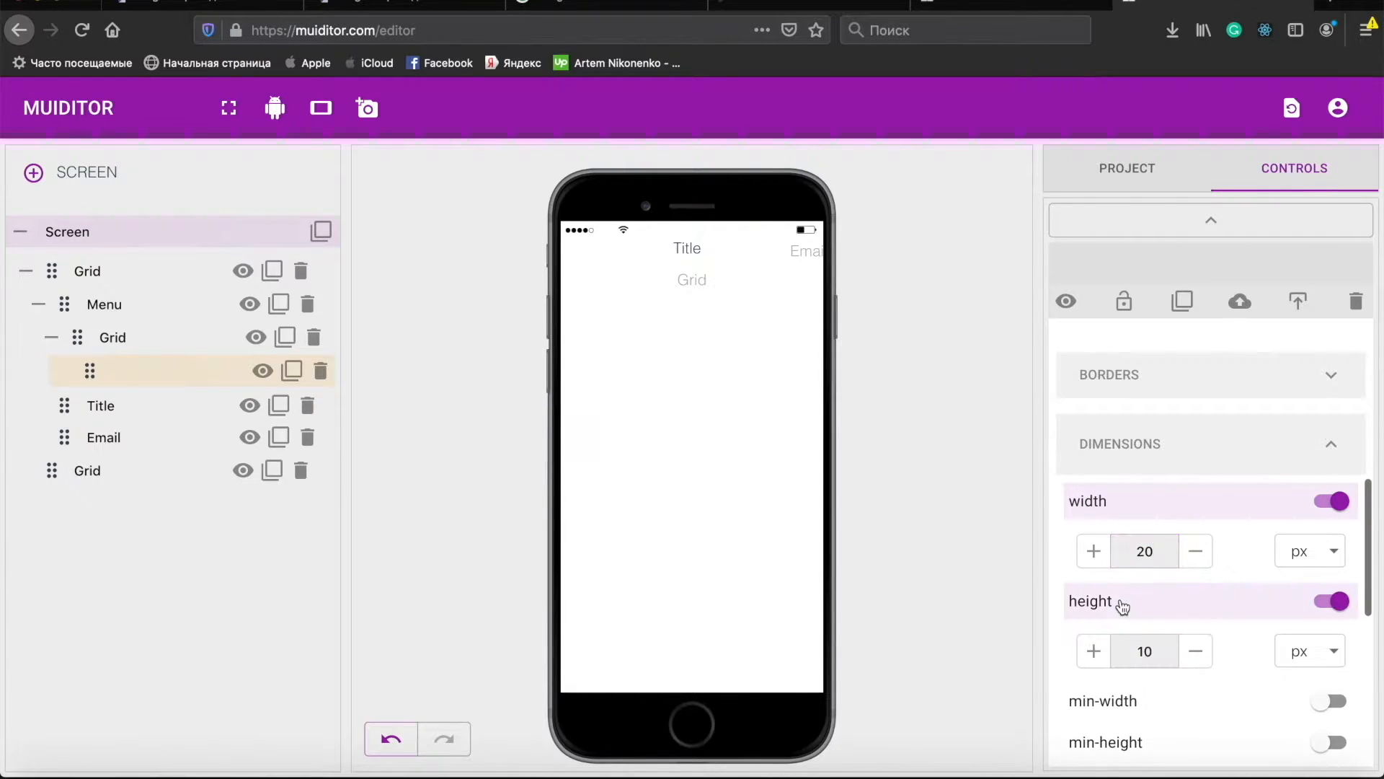
{"action": "double_click", "coordinate": [1149, 649]}
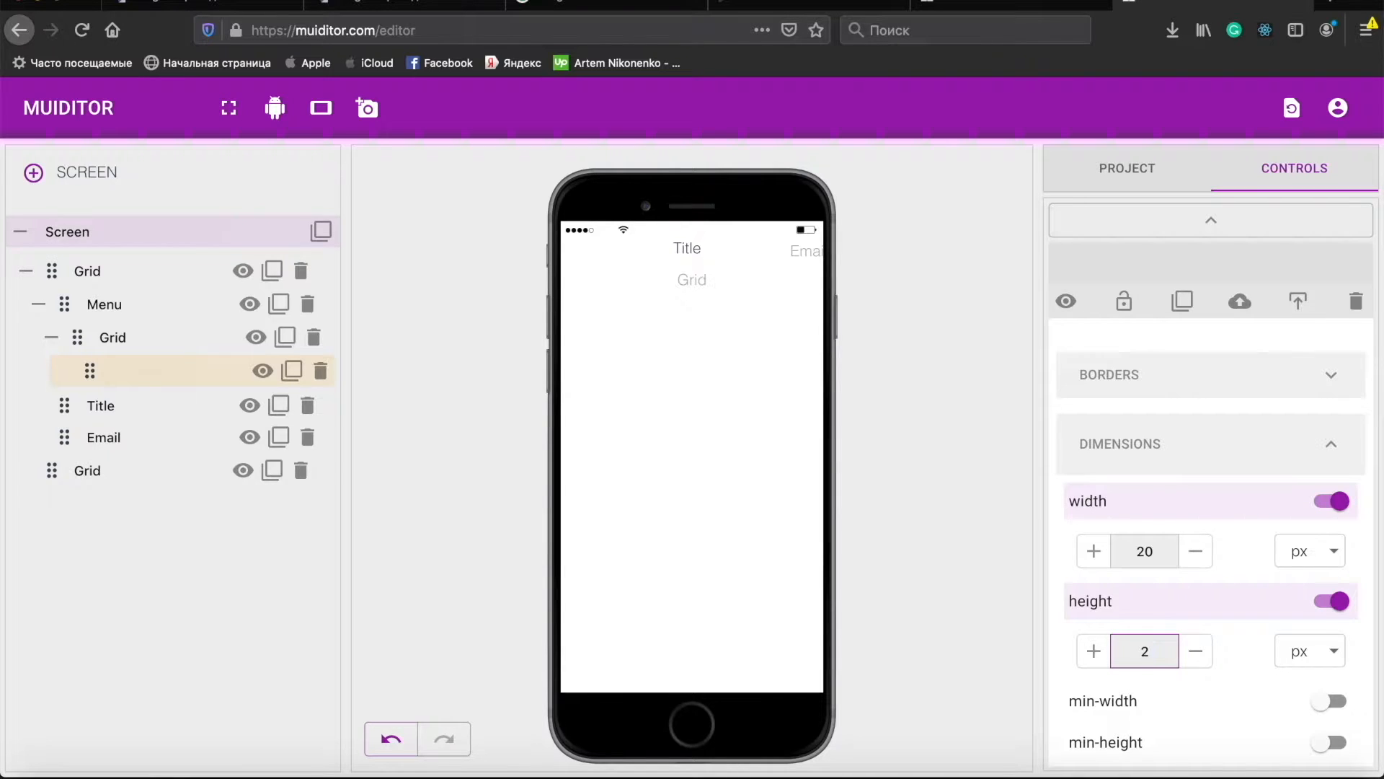
- Enable the element's background-color and pick a white shade from the color picker
{"action": "scroll", "coordinate": [1190, 546], "scroll_direction": "up", "scroll_amount": 5}
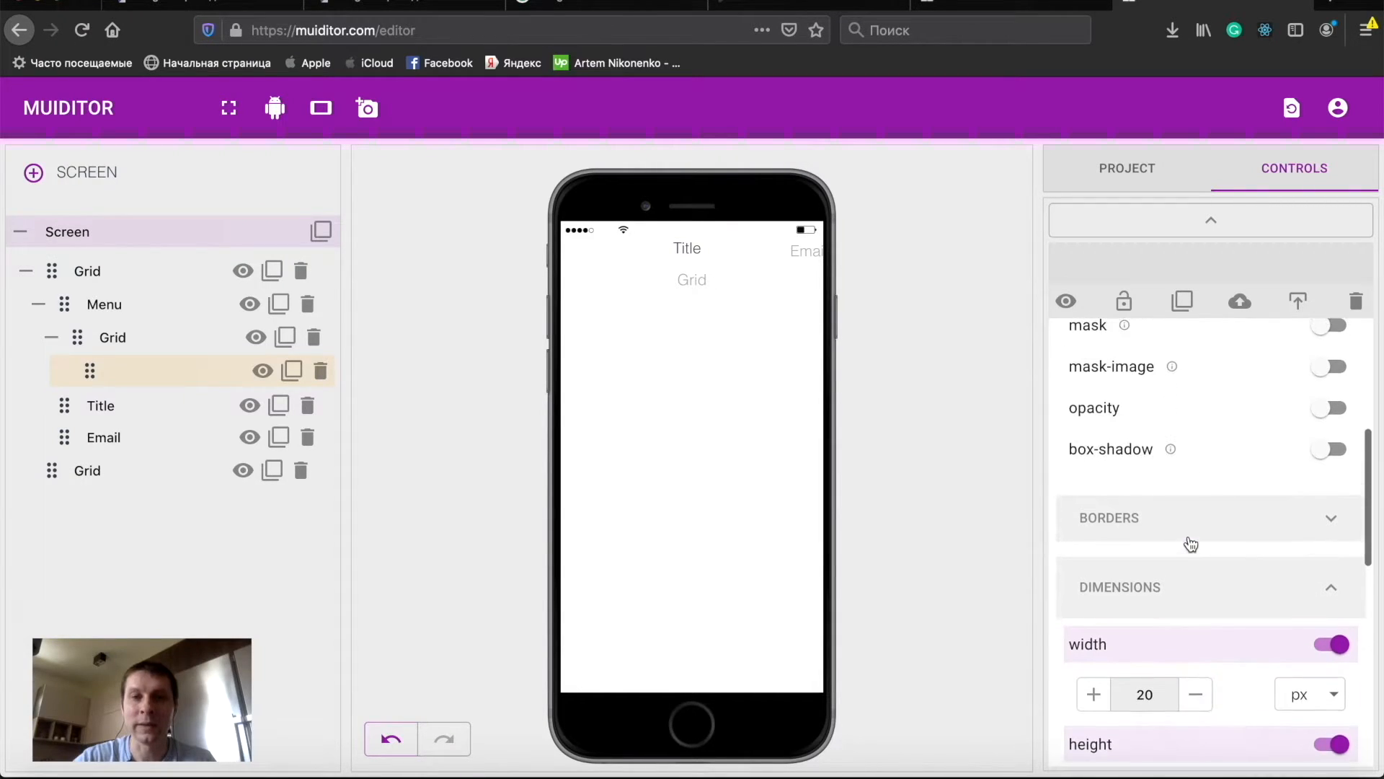
{"action": "left_click", "coordinate": [1161, 514]}
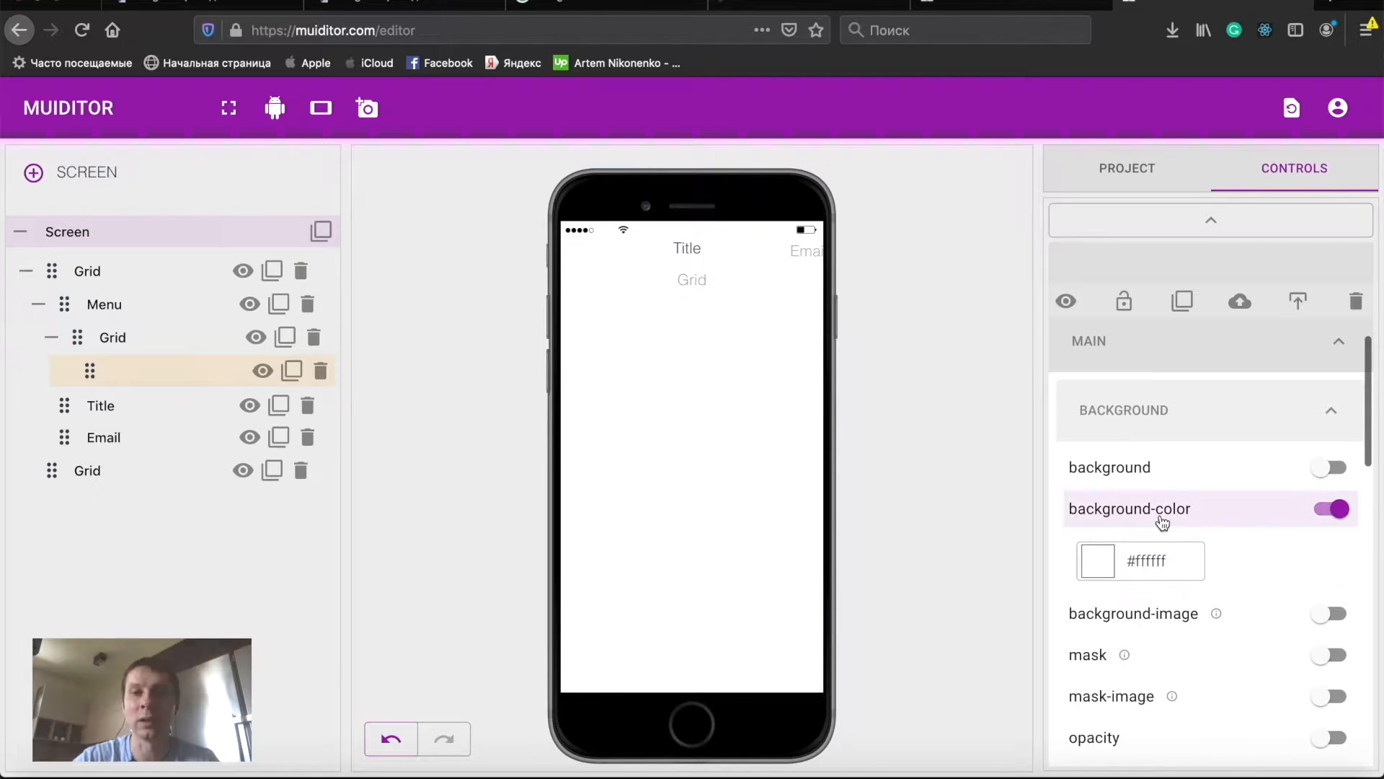
{"action": "left_click", "coordinate": [1104, 559]}
{"action": "left_click", "coordinate": [664, 265]}
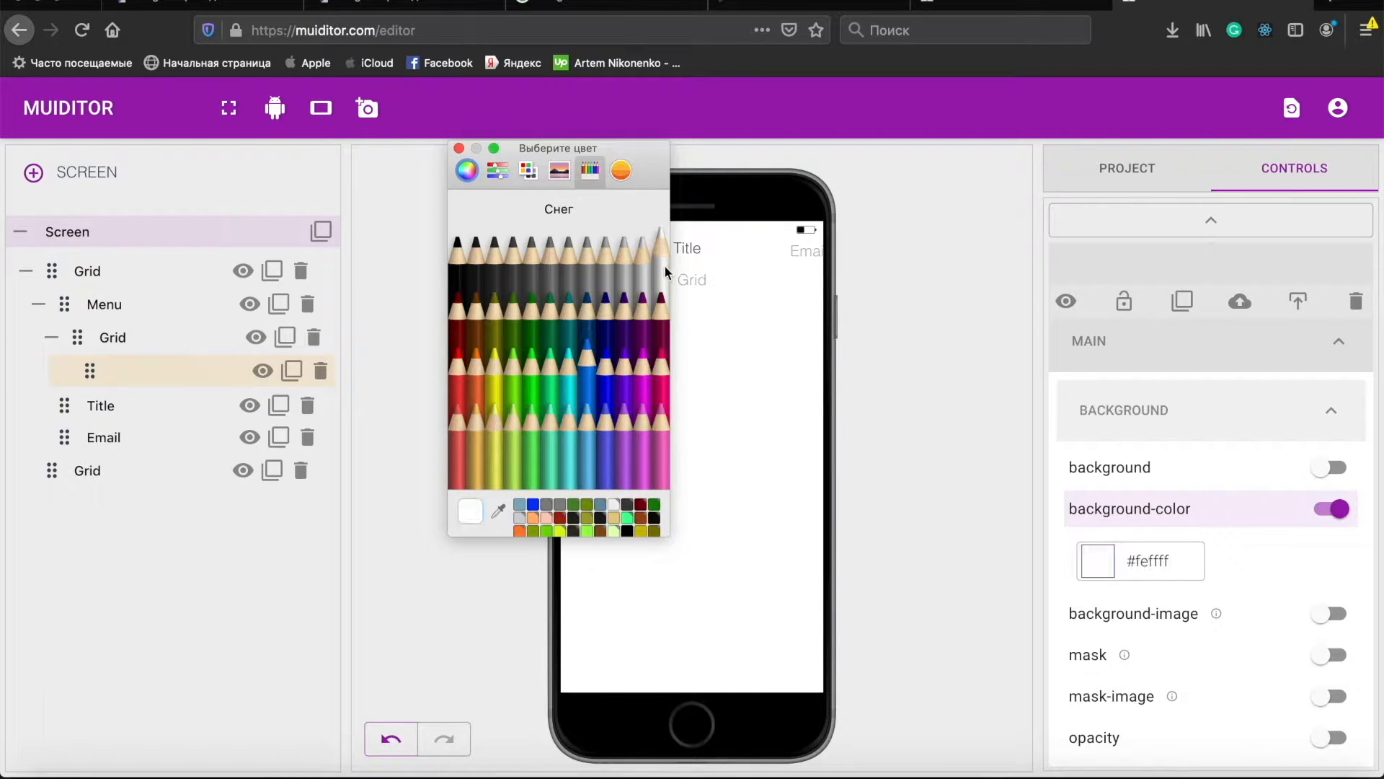
{"action": "left_click", "coordinate": [459, 147]}
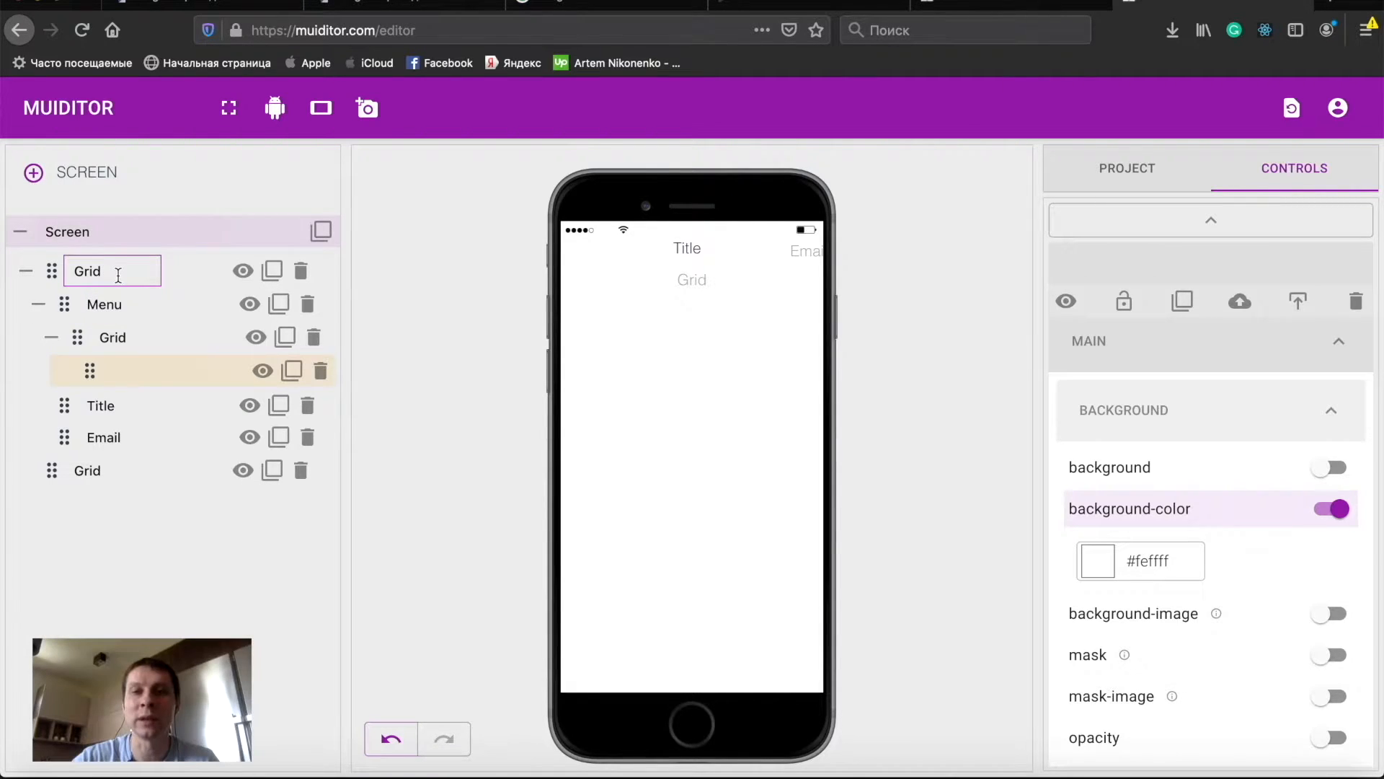
- Rename the top-level Grid to Header
{"action": "left_click", "coordinate": [155, 273]}
{"action": "key", "text": "BackSpace"}
{"action": "key", "text": "BackSpace"}
{"action": "key", "text": "BackSpace"}
{"action": "key", "text": "BackSpace"}
{"action": "type", "text": "Header"}
- Give the Header a blue #0096ff background color
{"action": "left_click", "coordinate": [1145, 512]}
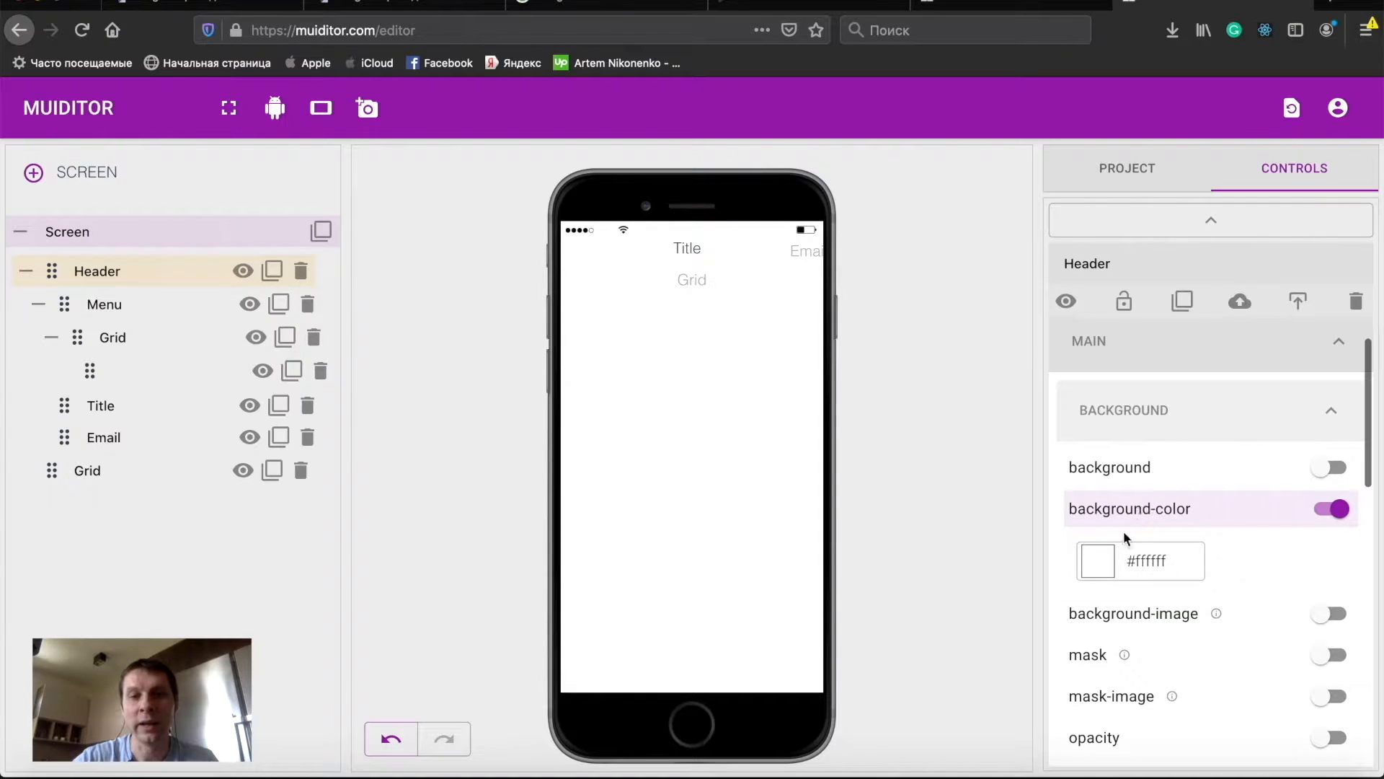
{"action": "left_click", "coordinate": [1098, 560]}
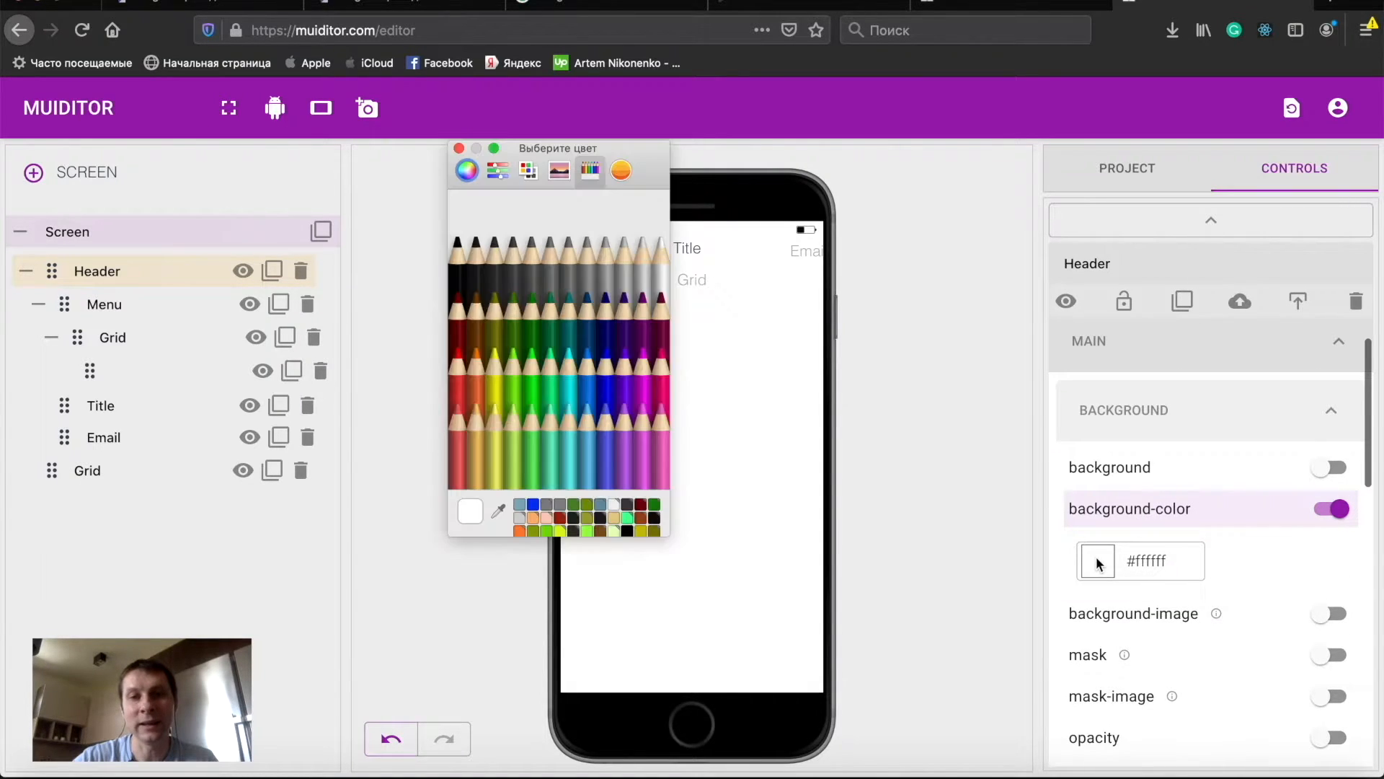
{"action": "left_click", "coordinate": [584, 375]}
{"action": "left_click", "coordinate": [458, 148]}
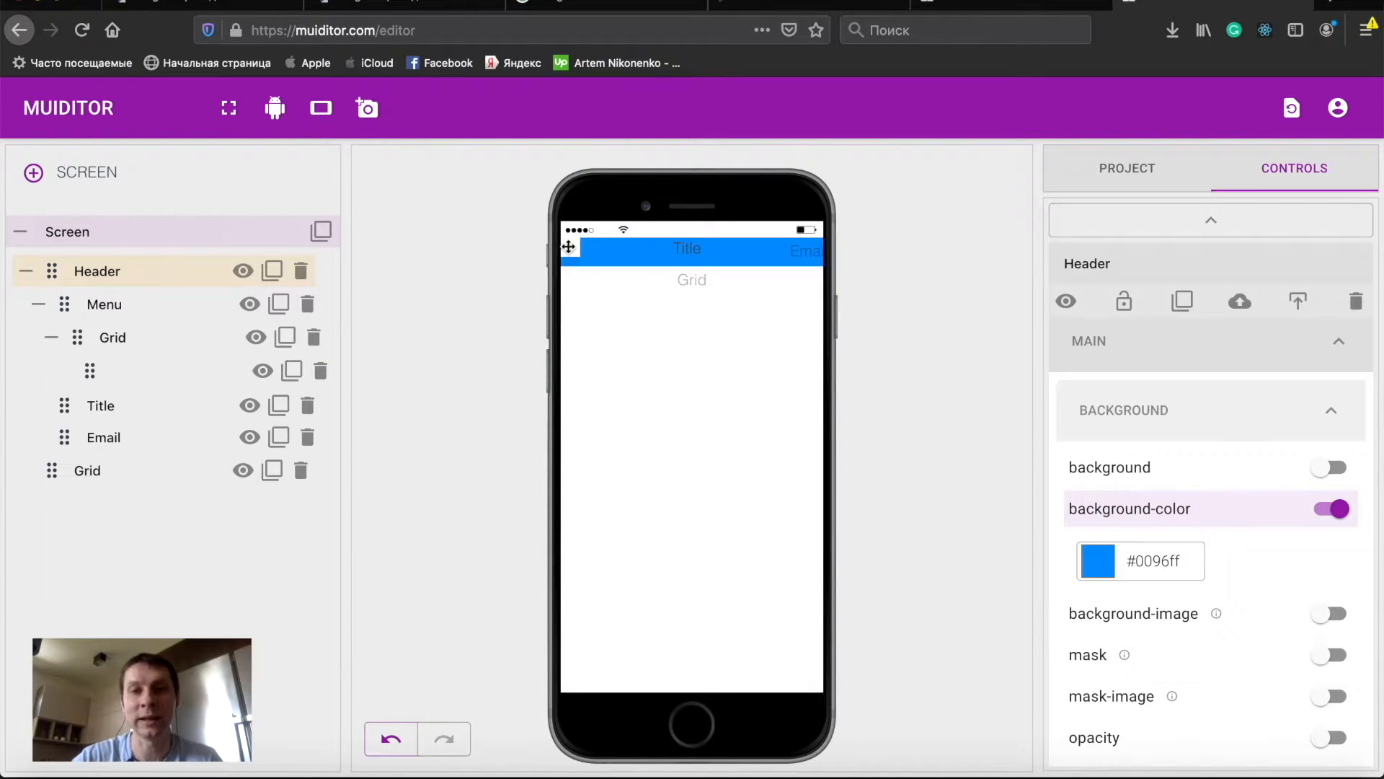
- Enable align-items set to center in the Header's child alignment settings
{"action": "left_click", "coordinate": [116, 304]}
{"action": "scroll", "coordinate": [1252, 617], "scroll_direction": "down", "scroll_amount": 5}
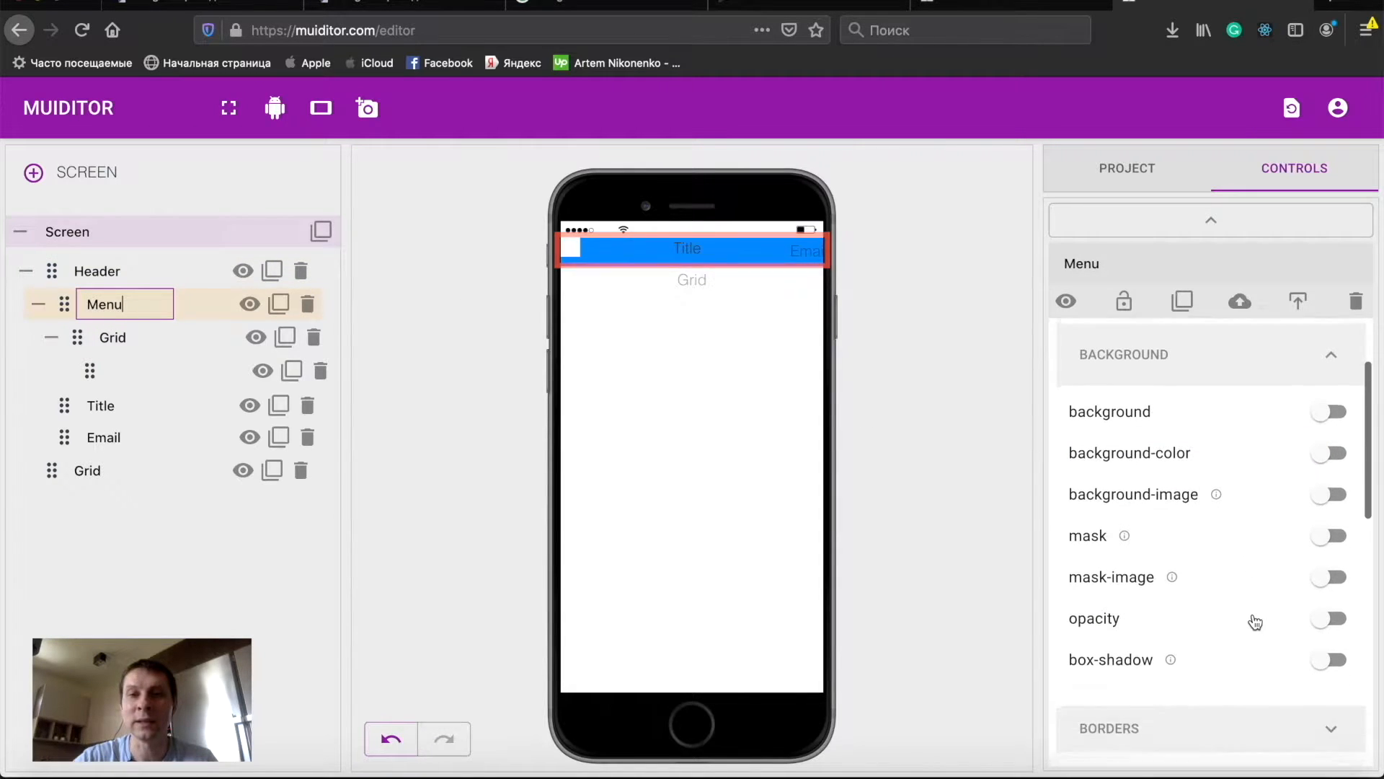
{"action": "scroll", "coordinate": [1252, 620], "scroll_direction": "down", "scroll_amount": 3}
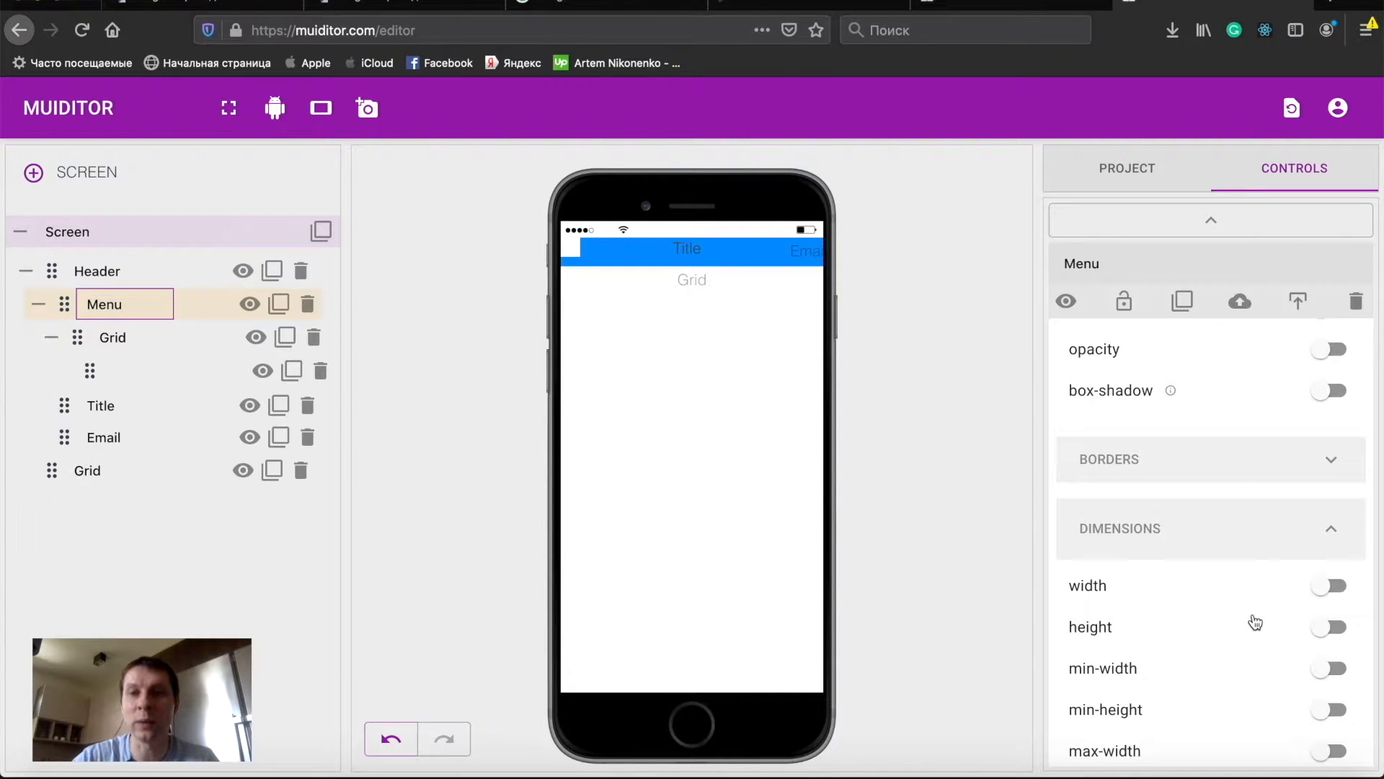
{"action": "left_click", "coordinate": [113, 272]}
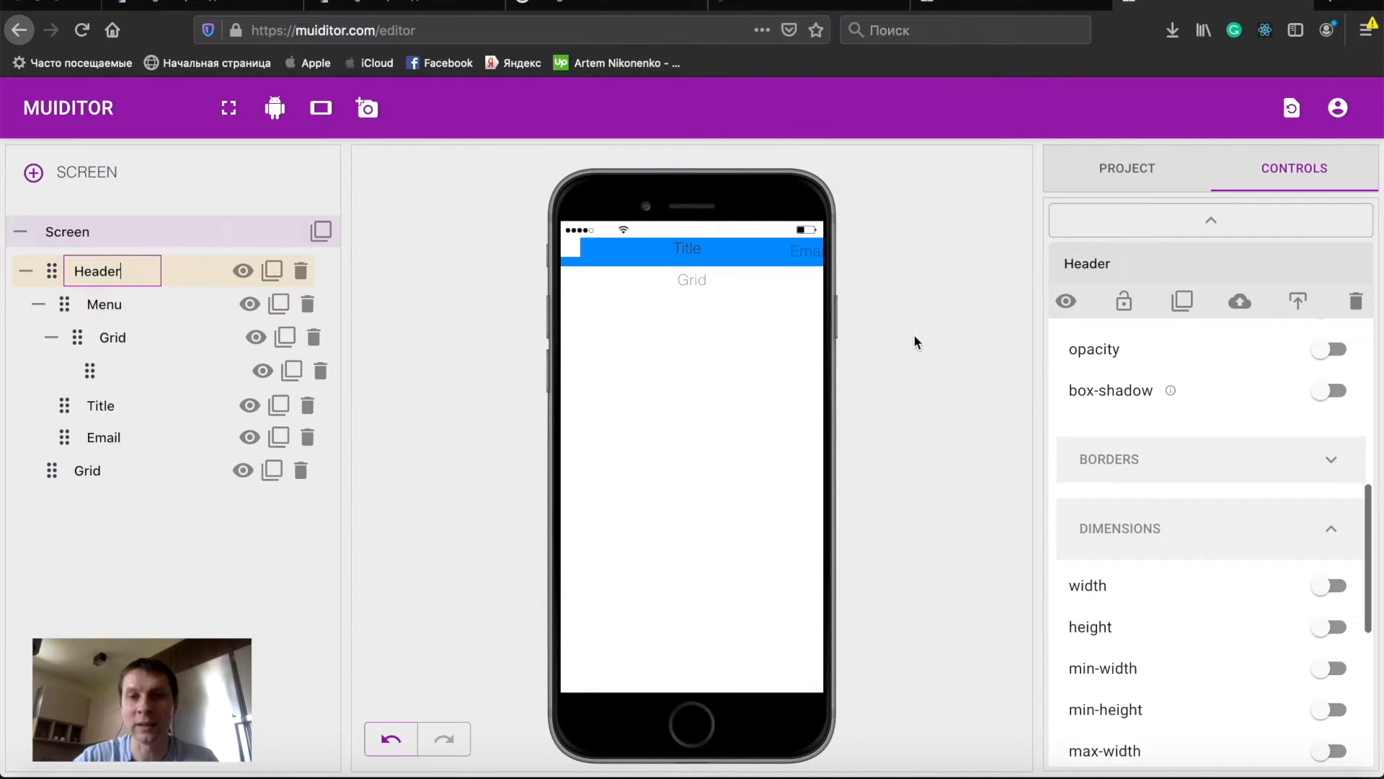
{"action": "scroll", "coordinate": [1191, 485], "scroll_direction": "down", "scroll_amount": 6}
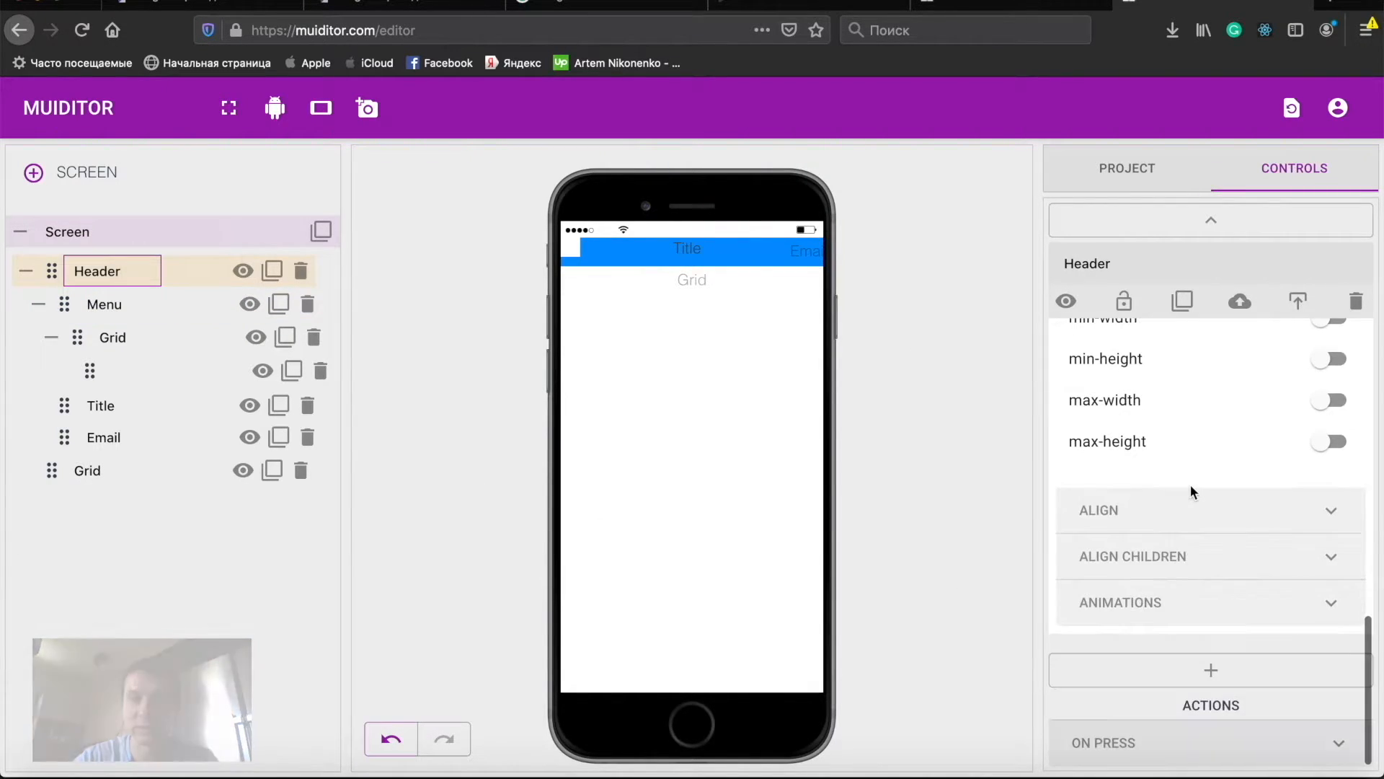
{"action": "left_click", "coordinate": [1168, 566]}
{"action": "scroll", "coordinate": [1171, 574], "scroll_direction": "down", "scroll_amount": 3}
{"action": "scroll", "coordinate": [1171, 572], "scroll_direction": "down", "scroll_amount": 2}
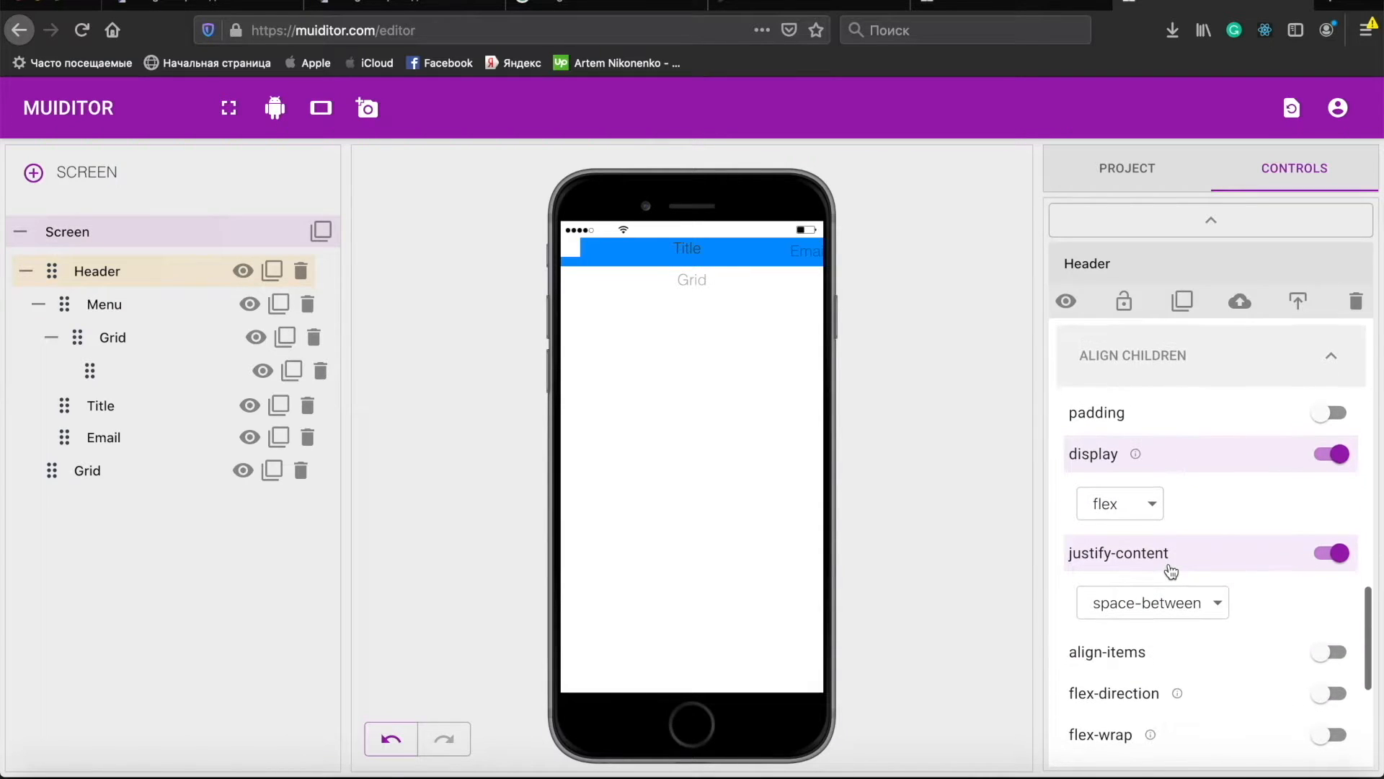
{"action": "left_click", "coordinate": [1153, 659]}
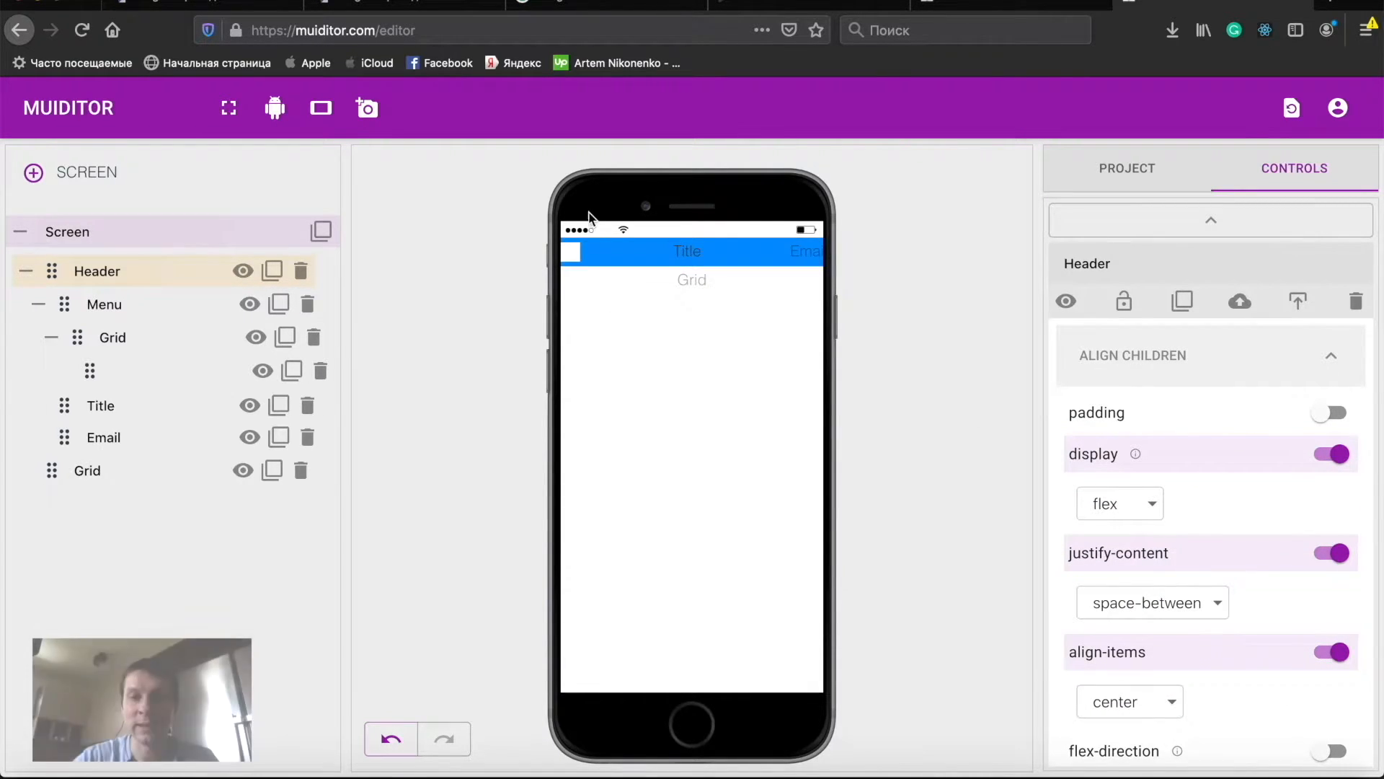
- Select the menu element in the header and enable a mask-image using the menu_vnllet.svg icon URL
{"action": "left_click", "coordinate": [569, 253]}
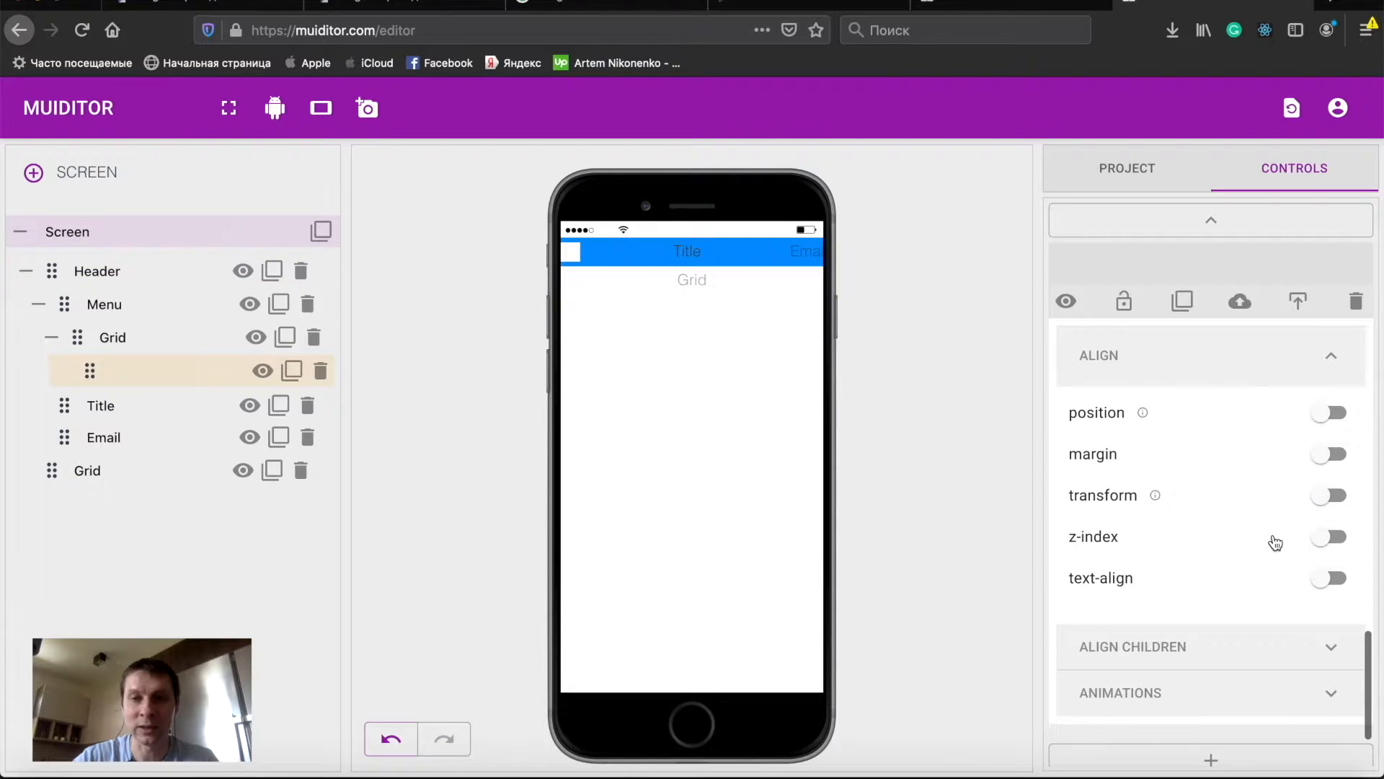
{"action": "scroll", "coordinate": [1275, 539], "scroll_direction": "up", "scroll_amount": 5}
{"action": "scroll", "coordinate": [1273, 538], "scroll_direction": "up", "scroll_amount": 10}
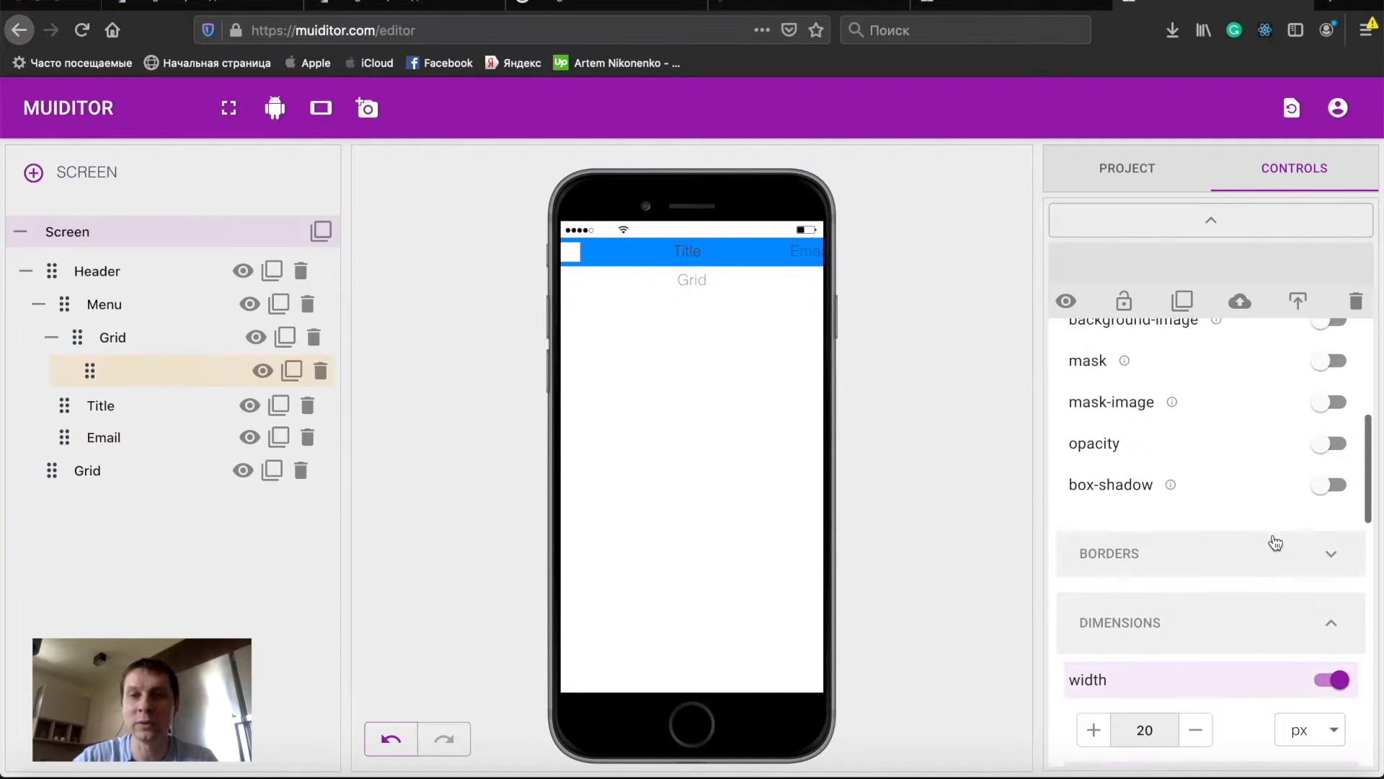
{"action": "scroll", "coordinate": [1274, 542], "scroll_direction": "down", "scroll_amount": 4}
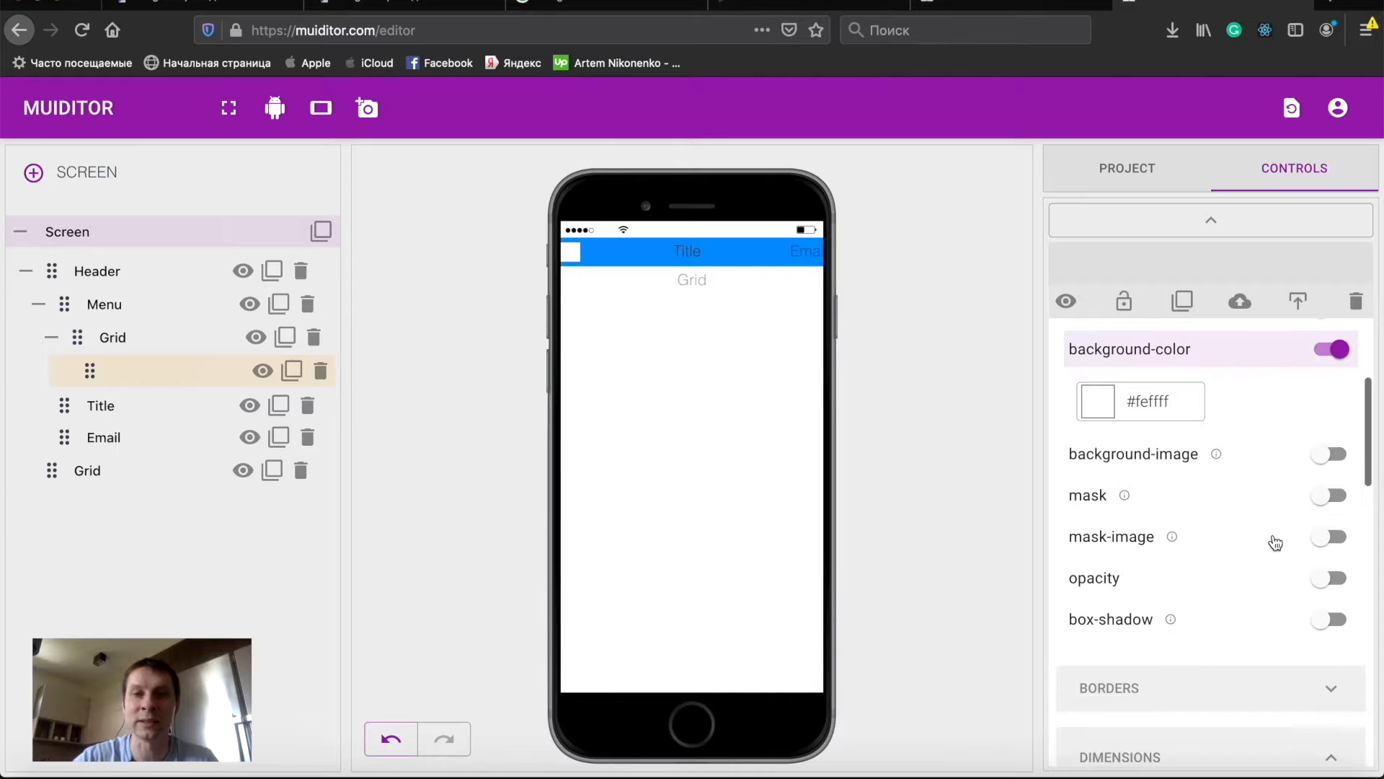
{"action": "scroll", "coordinate": [1276, 542], "scroll_direction": "up", "scroll_amount": 1}
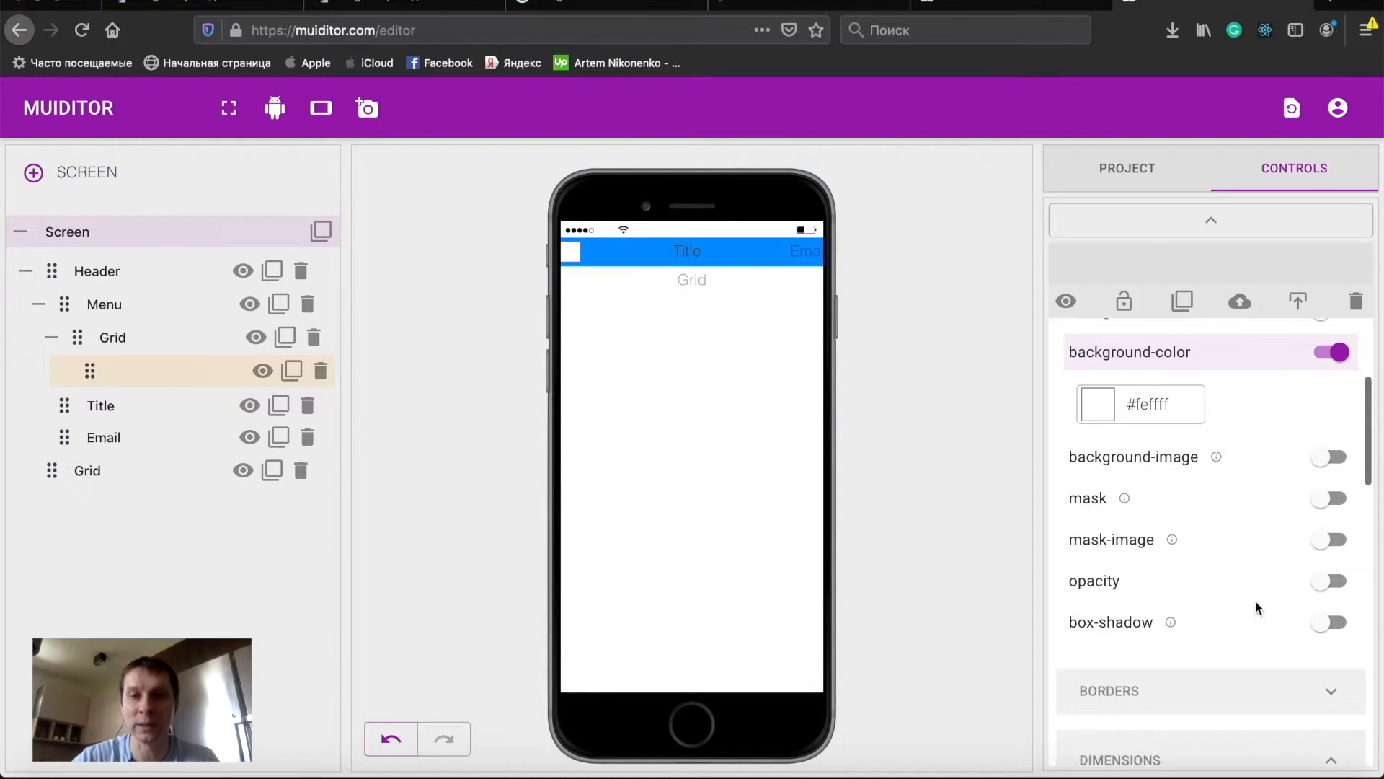
{"action": "left_click", "coordinate": [1130, 549]}
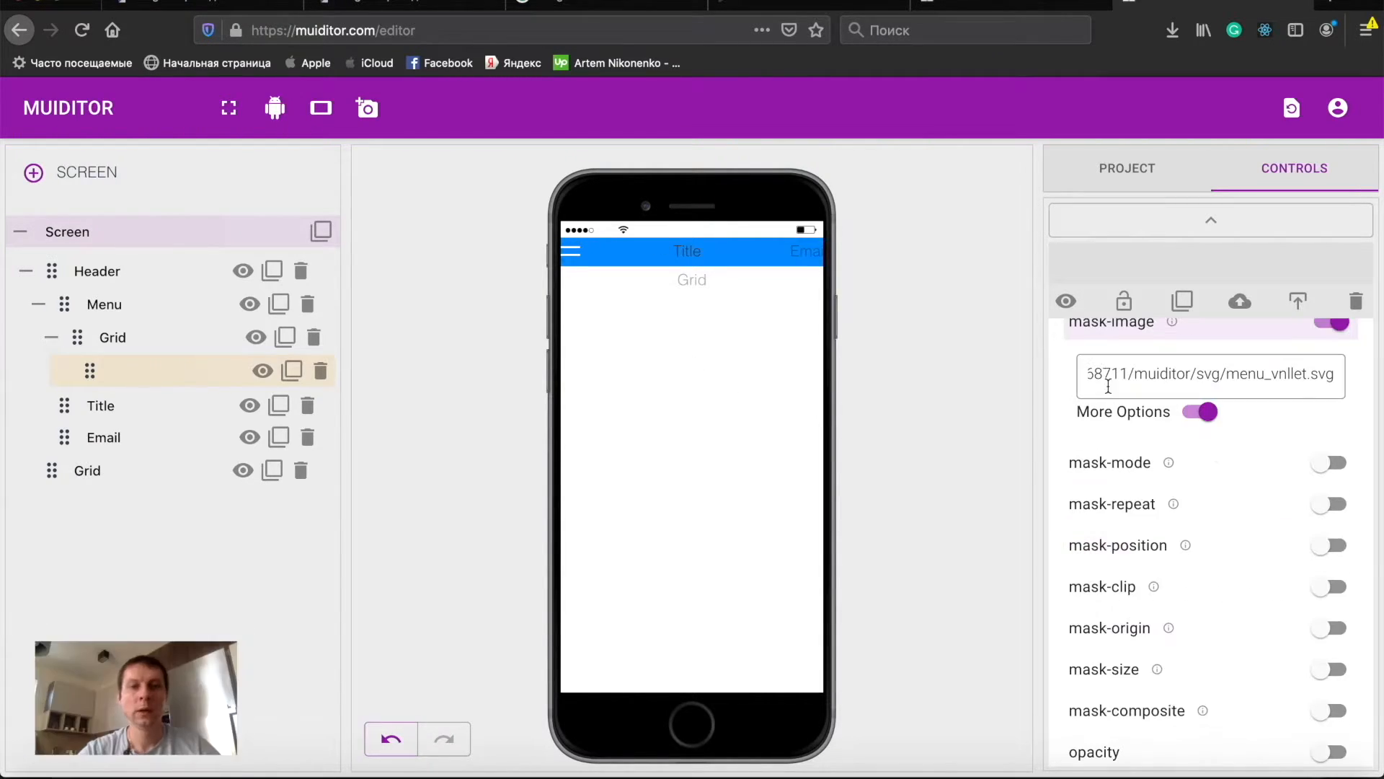
- Enable mask-repeat for the menu icon and set it to round
{"action": "scroll", "coordinate": [1173, 457], "scroll_direction": "up", "scroll_amount": 1}
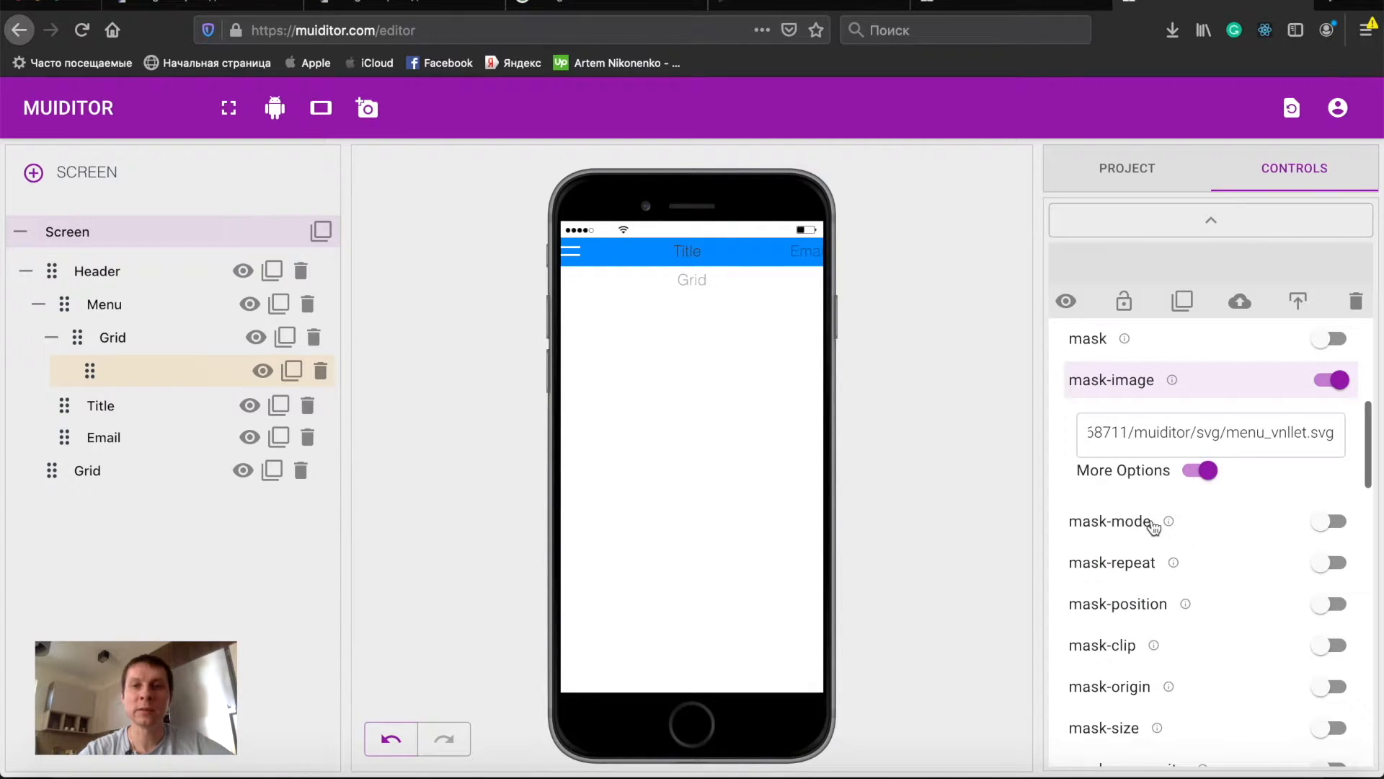
{"action": "left_click", "coordinate": [1135, 566]}
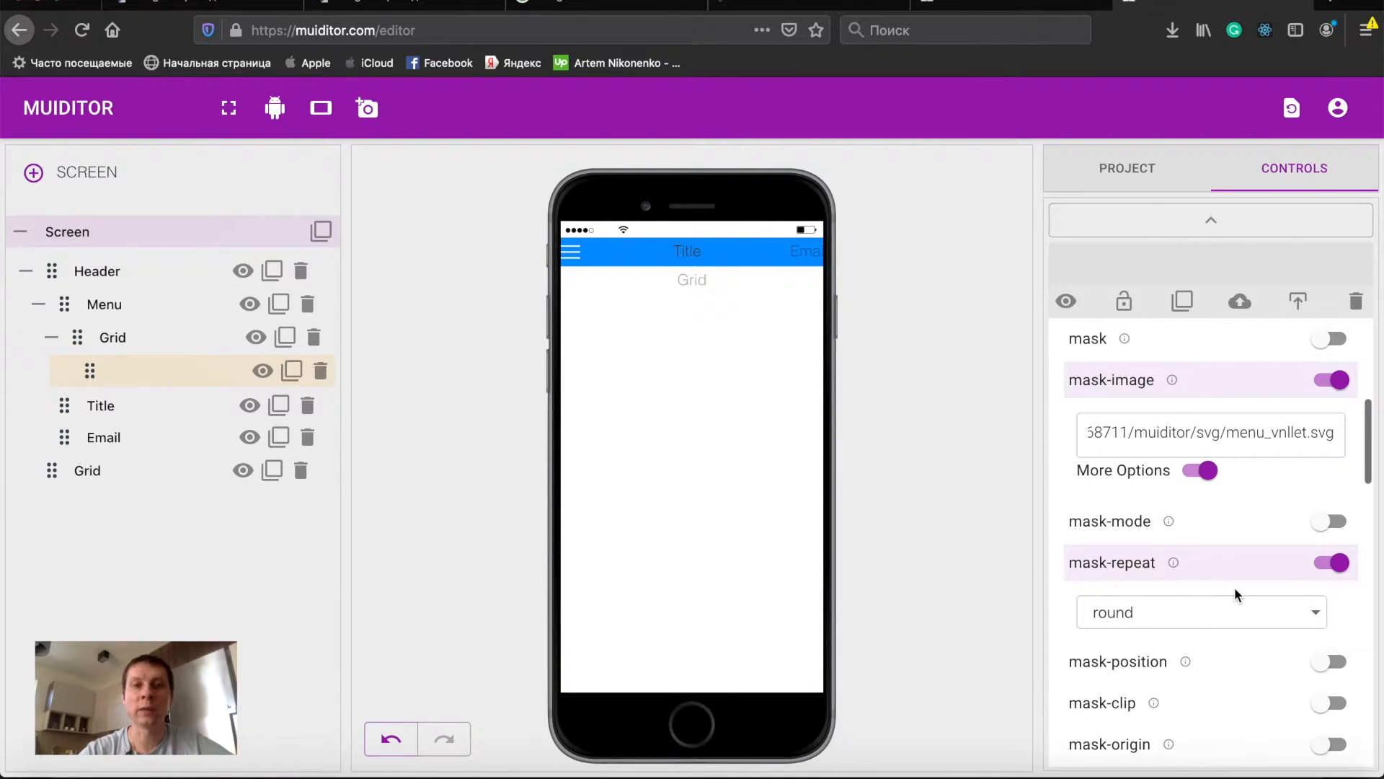
{"action": "scroll", "coordinate": [1234, 587], "scroll_direction": "down", "scroll_amount": 2}
{"action": "left_click", "coordinate": [1291, 483]}
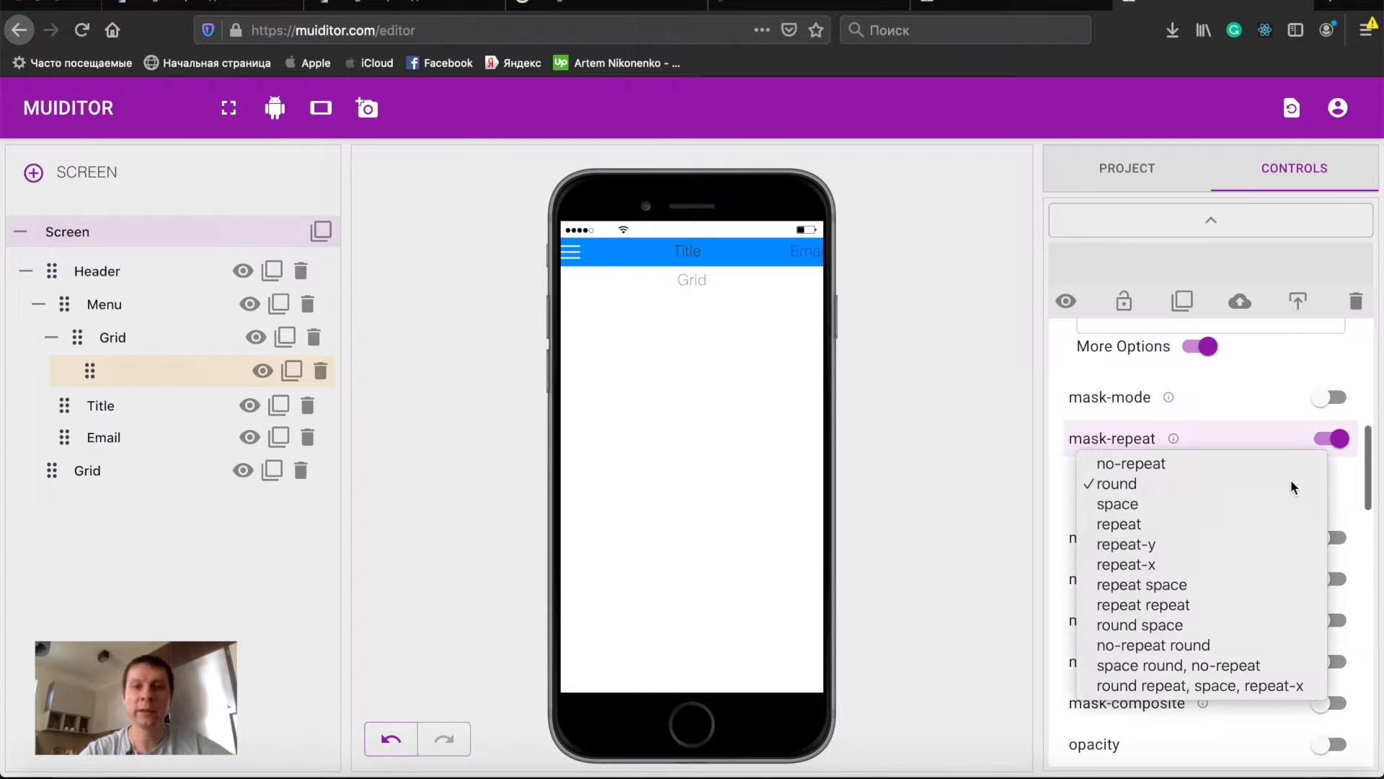
{"action": "left_click", "coordinate": [1154, 463]}
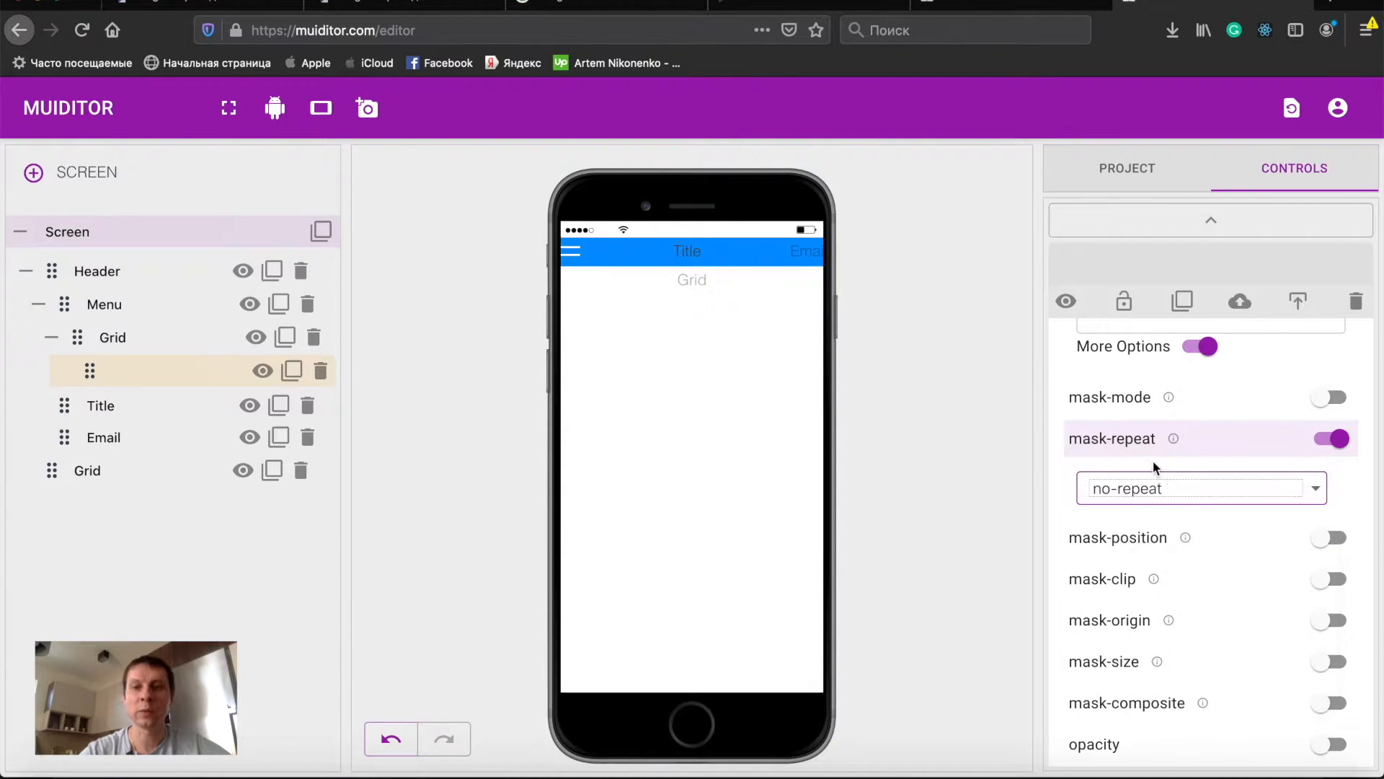
{"action": "left_click", "coordinate": [1312, 493]}
{"action": "left_click", "coordinate": [1180, 509]}
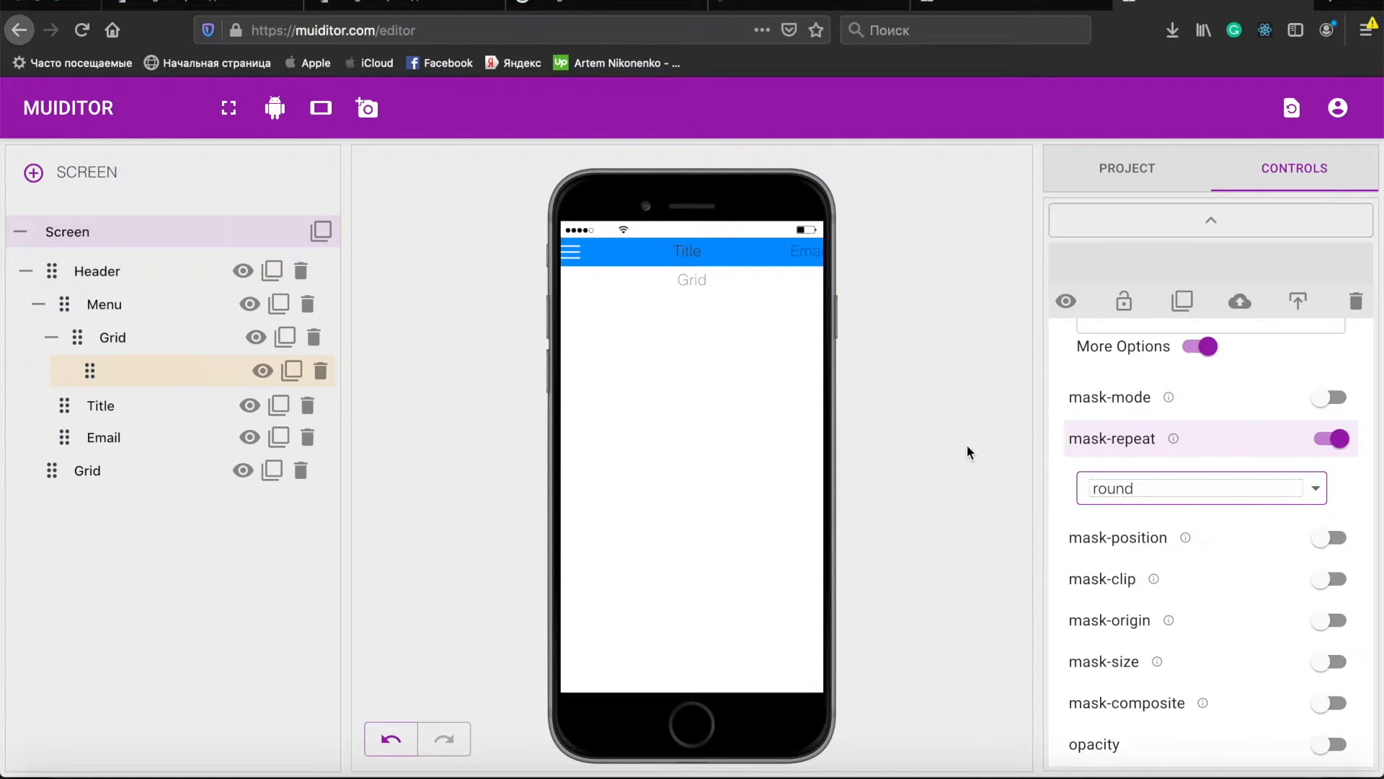
- Duplicate the menu icon element and move the copy into the Email element
{"action": "left_click", "coordinate": [291, 371]}
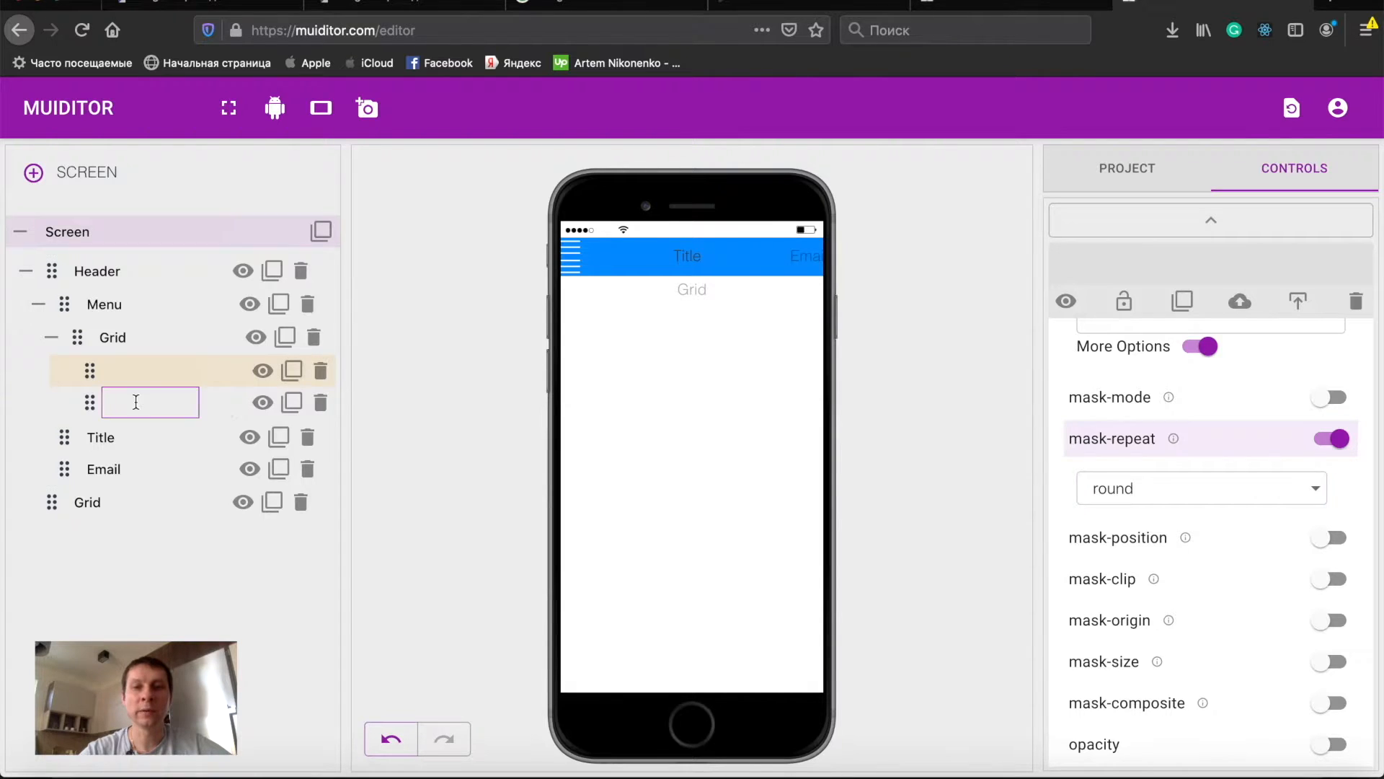
{"action": "left_click_drag", "start_coordinate": [88, 401], "coordinate": [105, 439]}
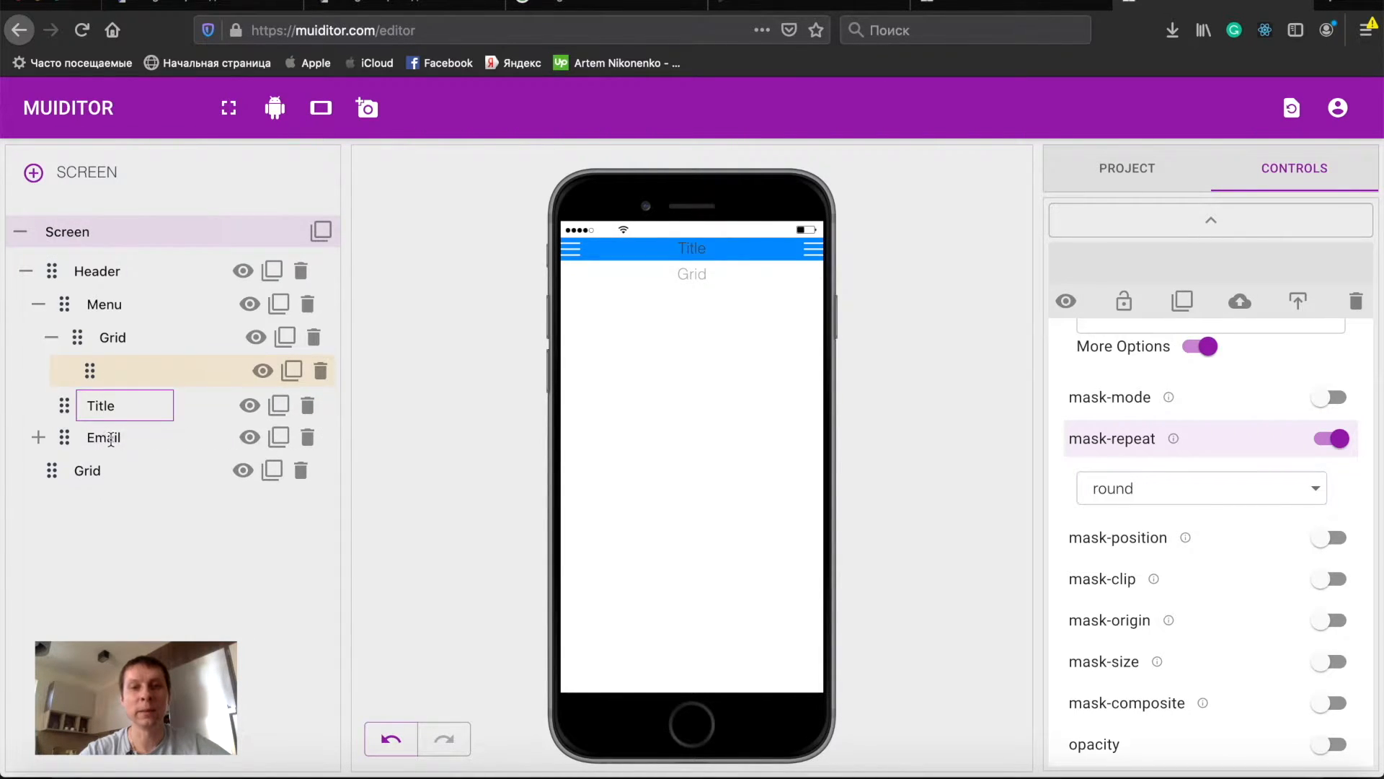
- Select the icon copy inside Email and copy the envelop_l3kc20 SVG link from the Cloudinary media library
{"action": "left_click", "coordinate": [38, 436]}
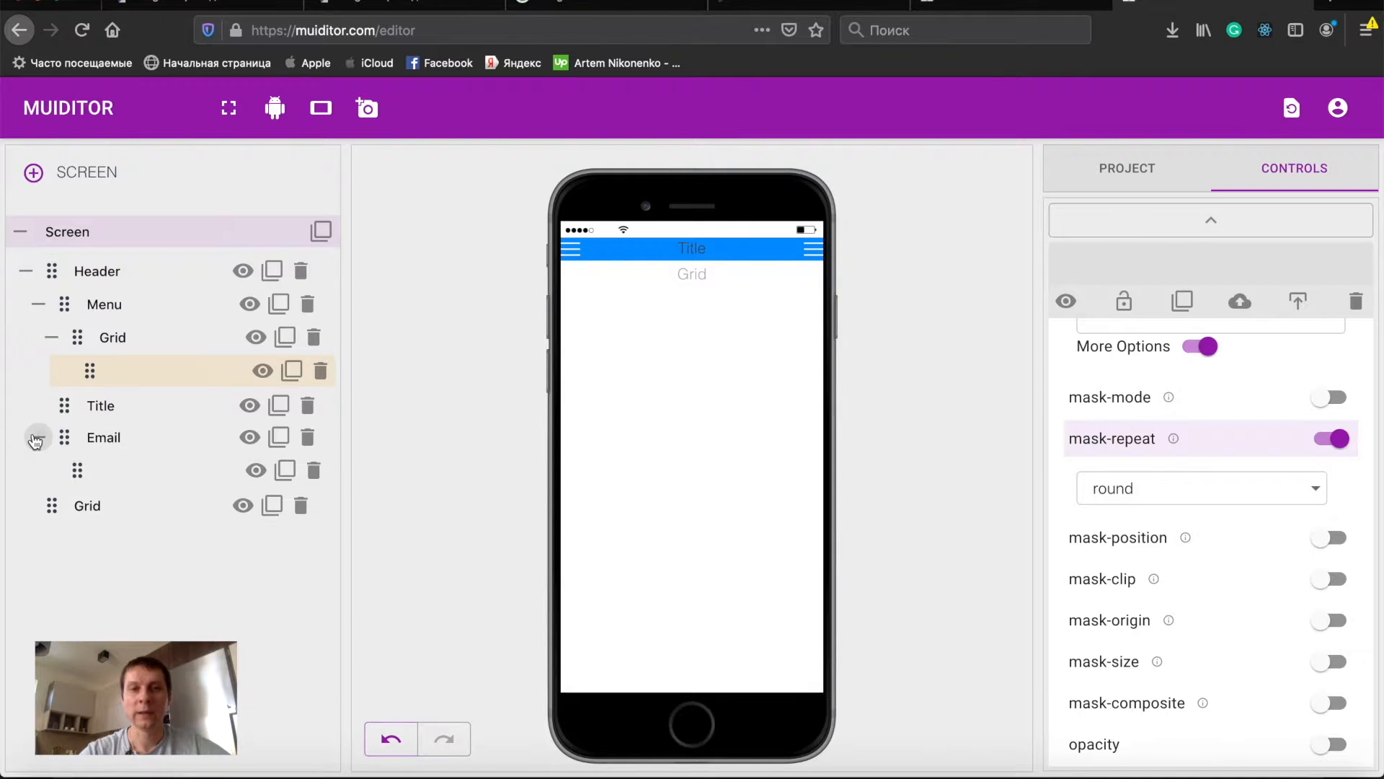
{"action": "left_click", "coordinate": [115, 471]}
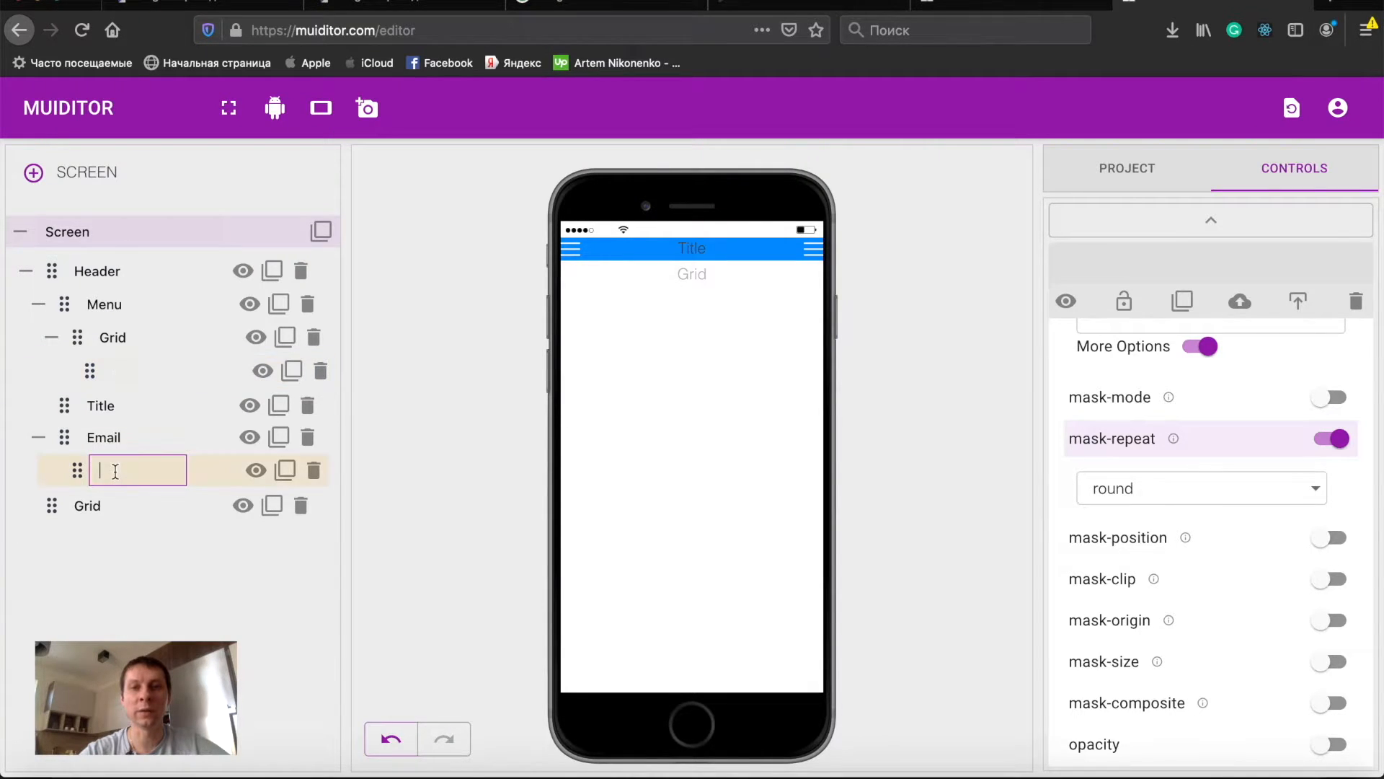
{"action": "scroll", "coordinate": [1145, 531], "scroll_direction": "up", "scroll_amount": 2}
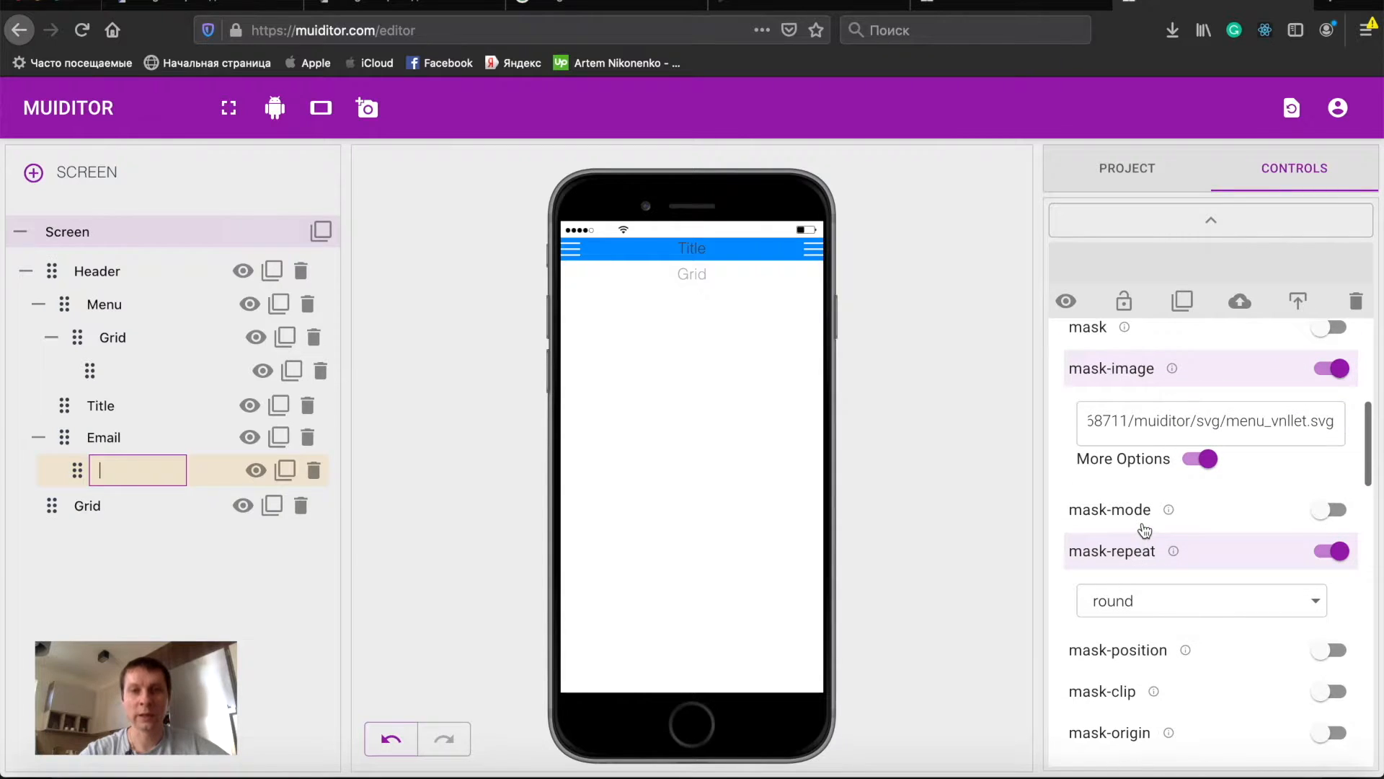
{"action": "left_click", "coordinate": [534, 765]}
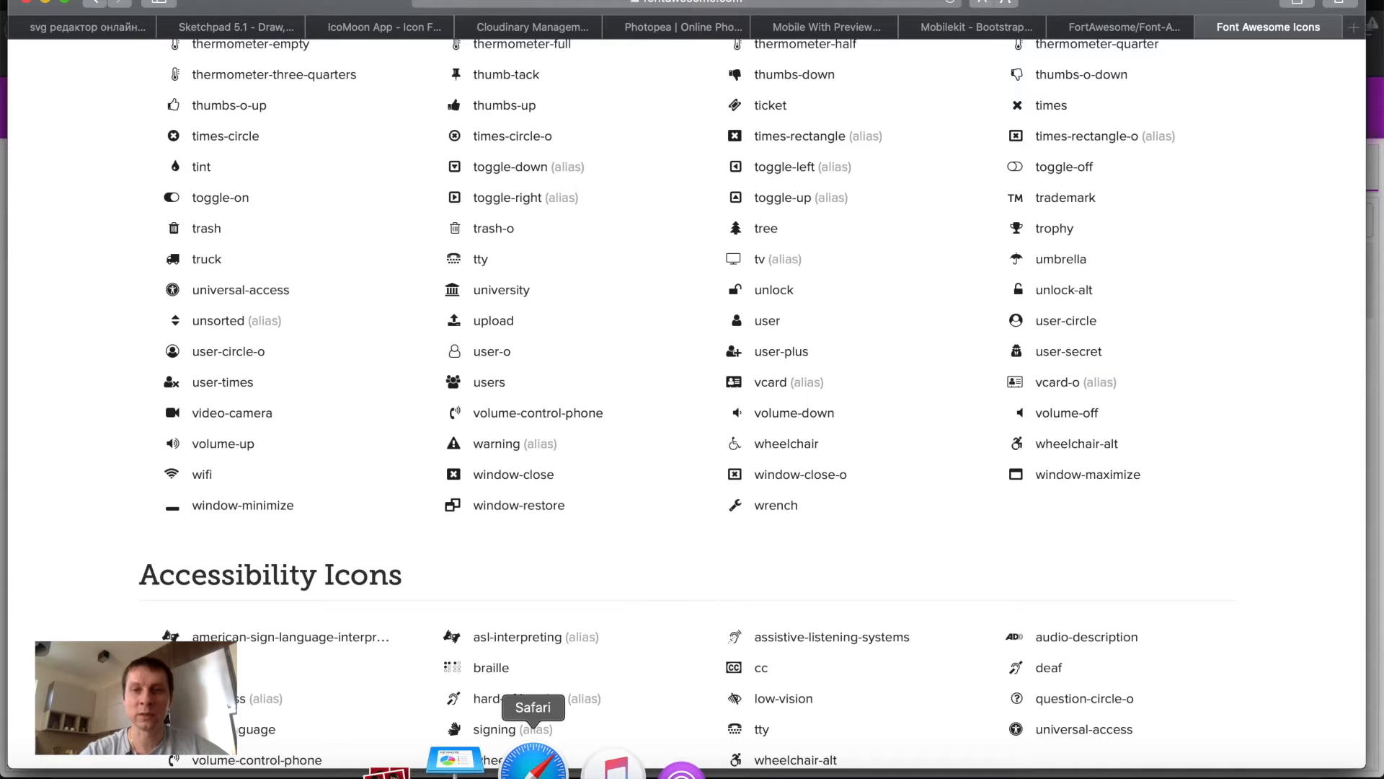
{"action": "left_click", "coordinate": [532, 29]}
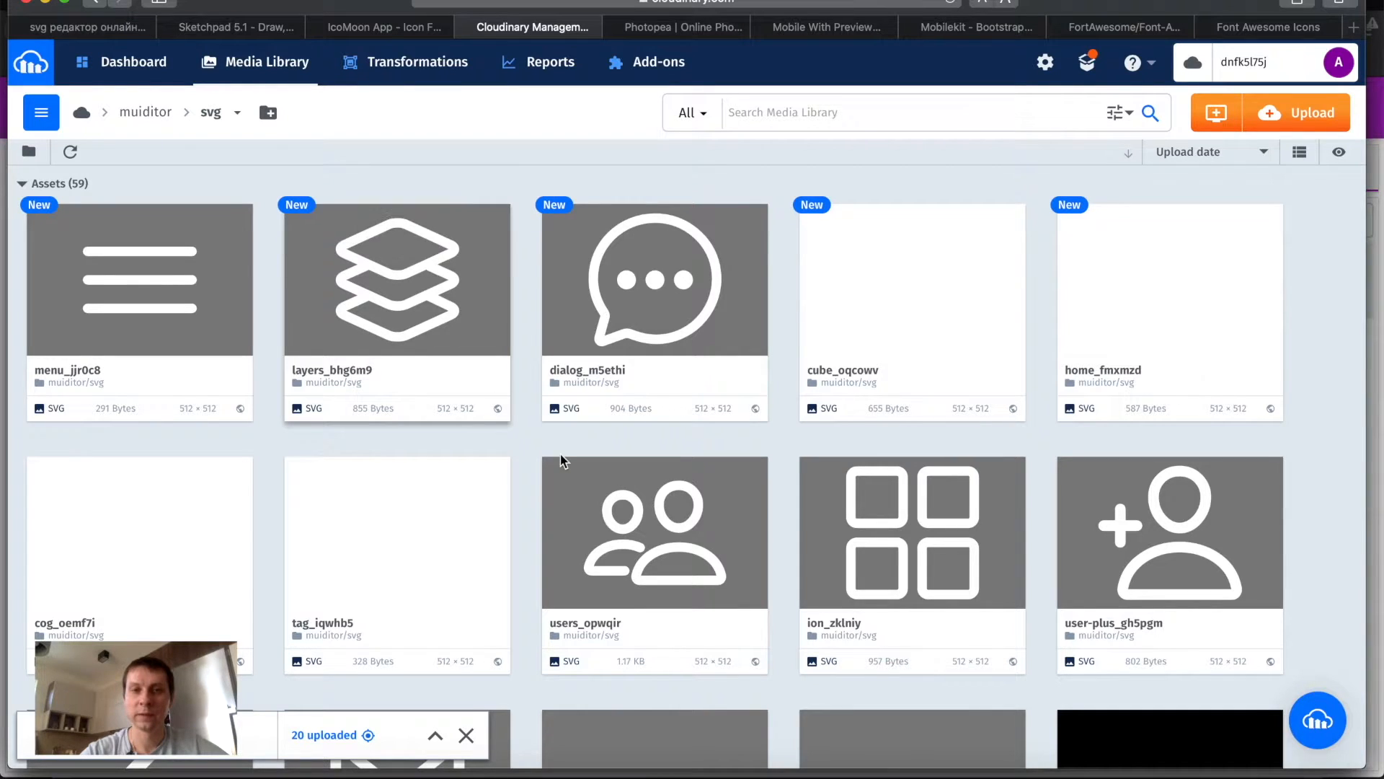
{"action": "scroll", "coordinate": [559, 451], "scroll_direction": "down", "scroll_amount": 1}
{"action": "scroll", "coordinate": [562, 462], "scroll_direction": "down", "scroll_amount": 5}
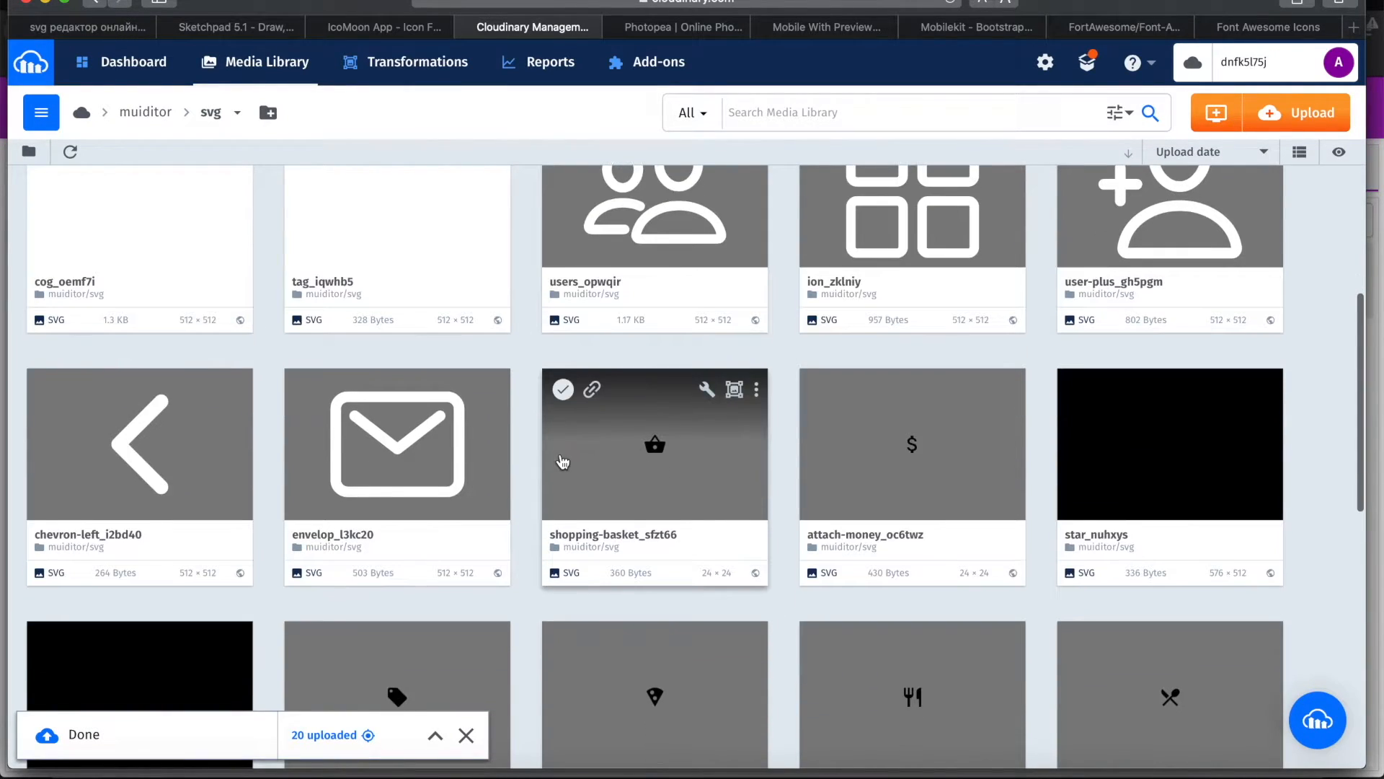
{"action": "left_click", "coordinate": [334, 389]}
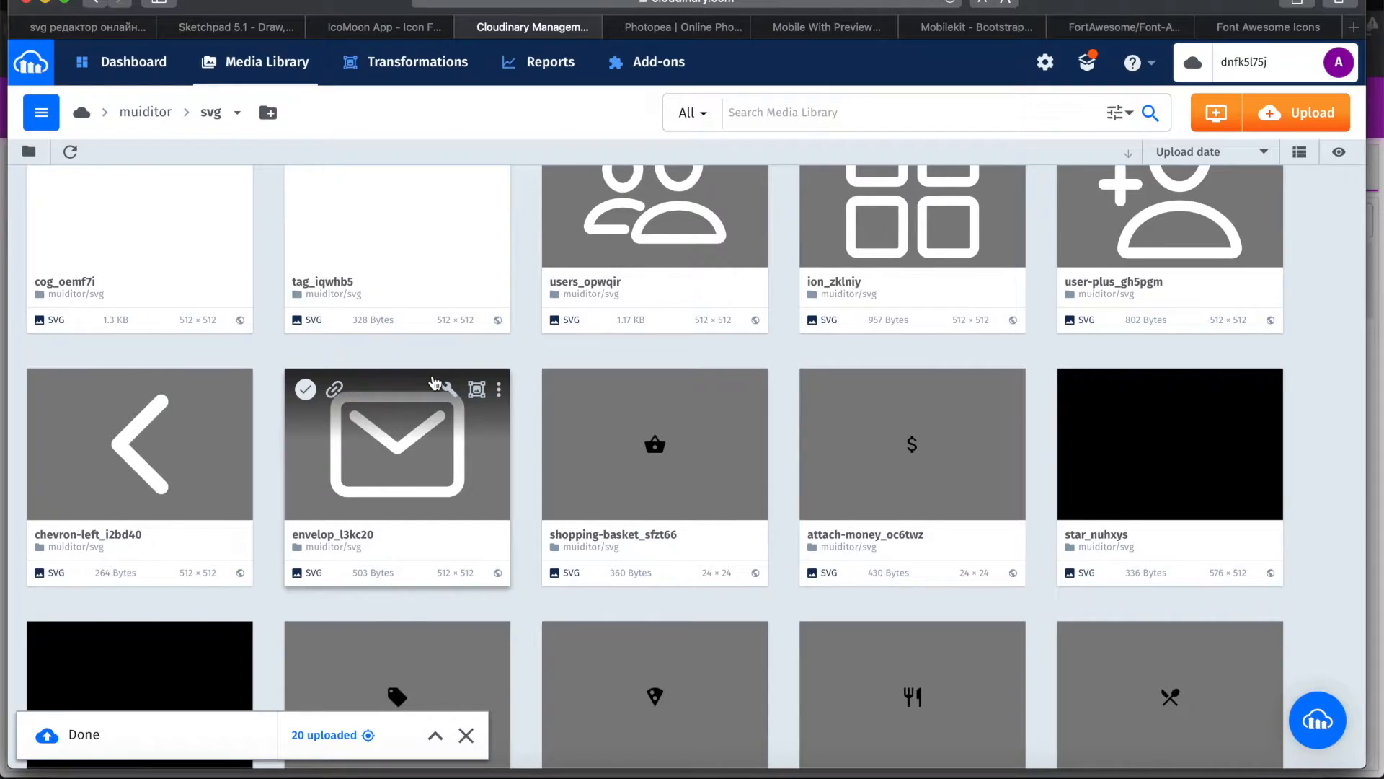
- Replace the Email icon's mask-image URL with the copied envelop_l3kc20.svg link
{"action": "key", "text": "super+Tab"}
{"action": "key", "text": "super+Tab"}
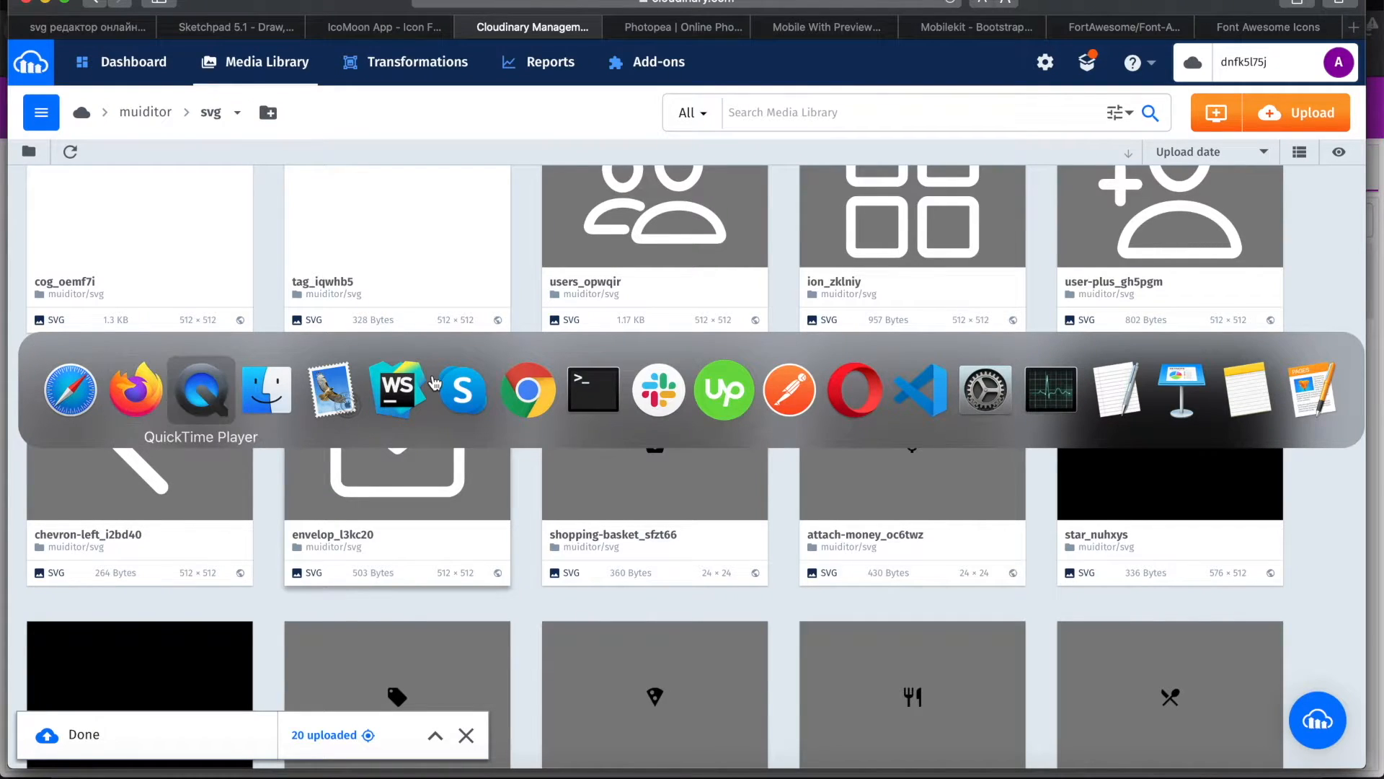
{"action": "key", "text": "super+shift+Tab"}
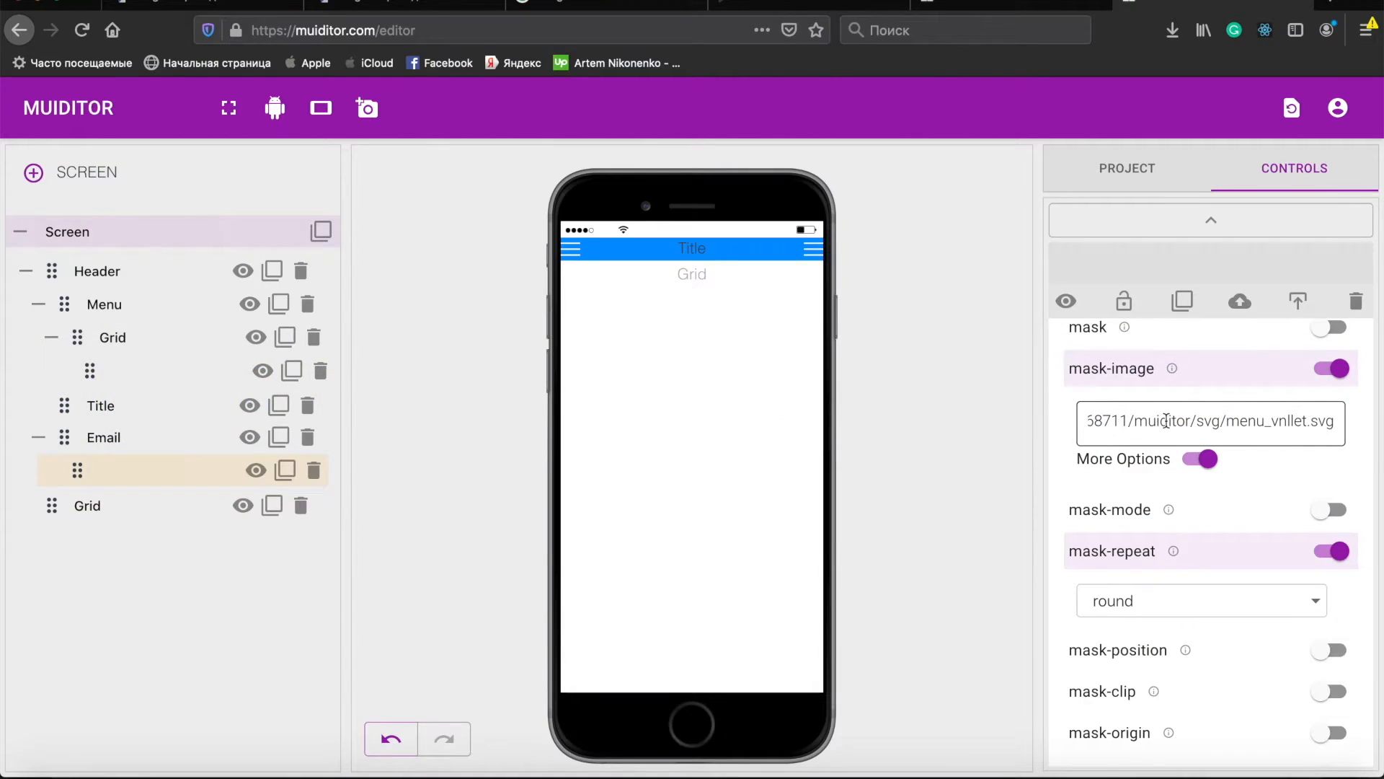
{"action": "double_click", "coordinate": [1164, 420]}
{"action": "key", "text": "super+a"}
{"action": "key", "text": "super+v"}
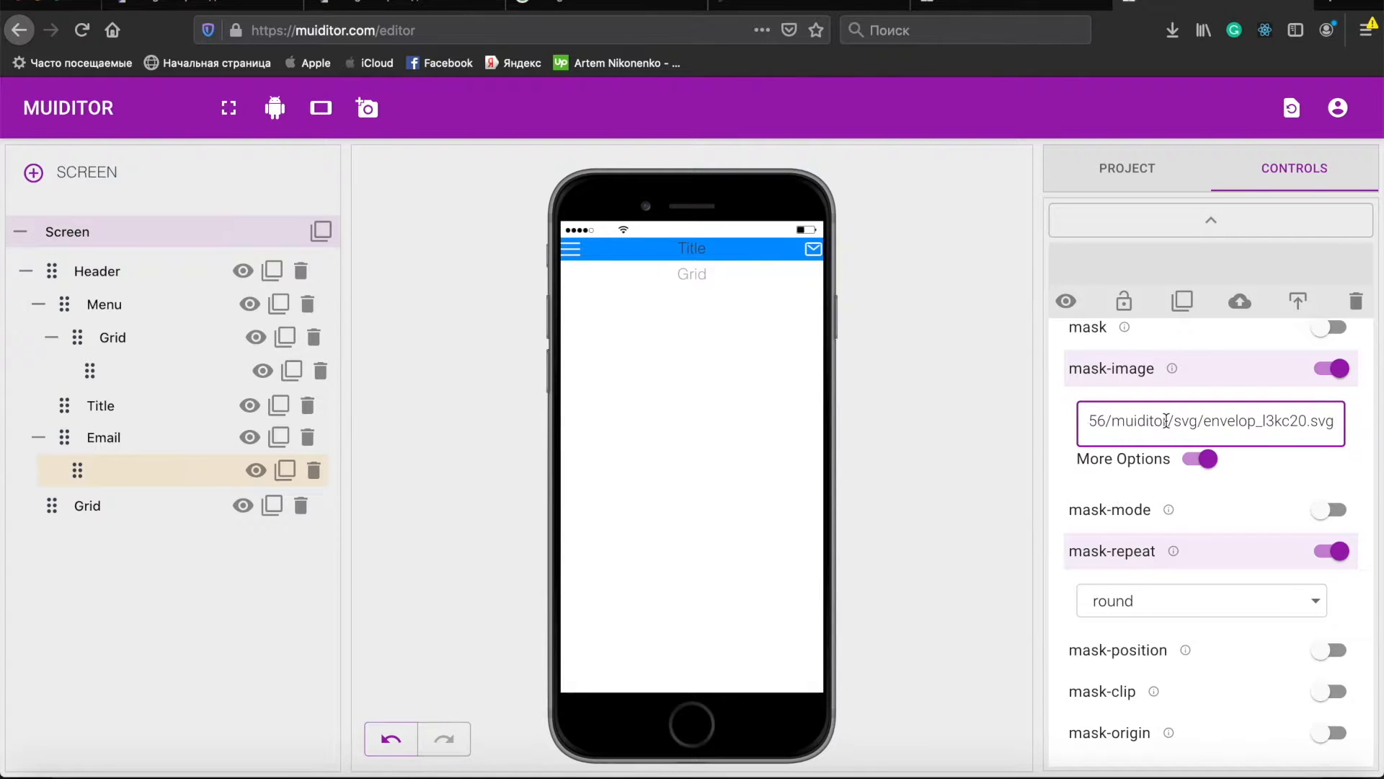
- Set the Email element's width and height to 35 px
{"action": "left_click", "coordinate": [167, 446]}
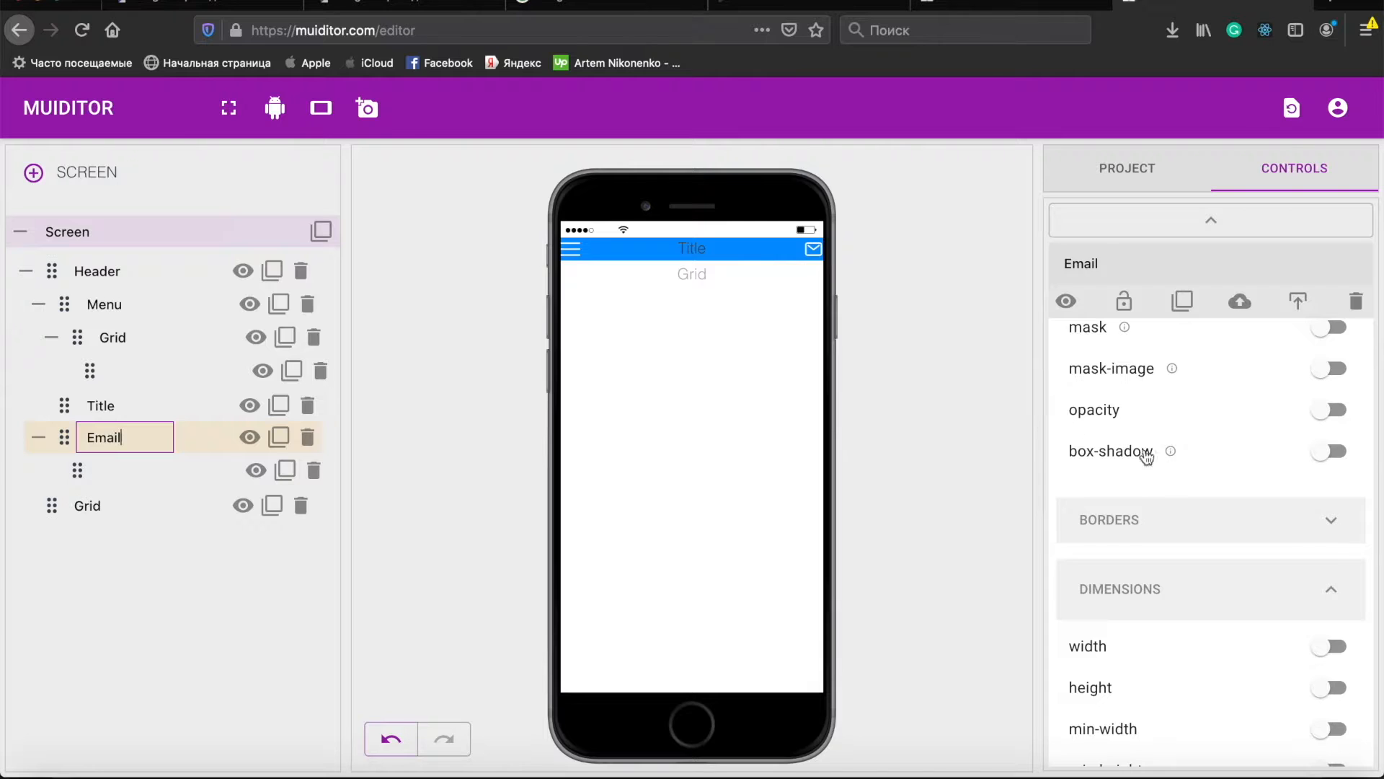
{"action": "scroll", "coordinate": [1183, 486], "scroll_direction": "down", "scroll_amount": 2}
{"action": "left_click", "coordinate": [1149, 568]}
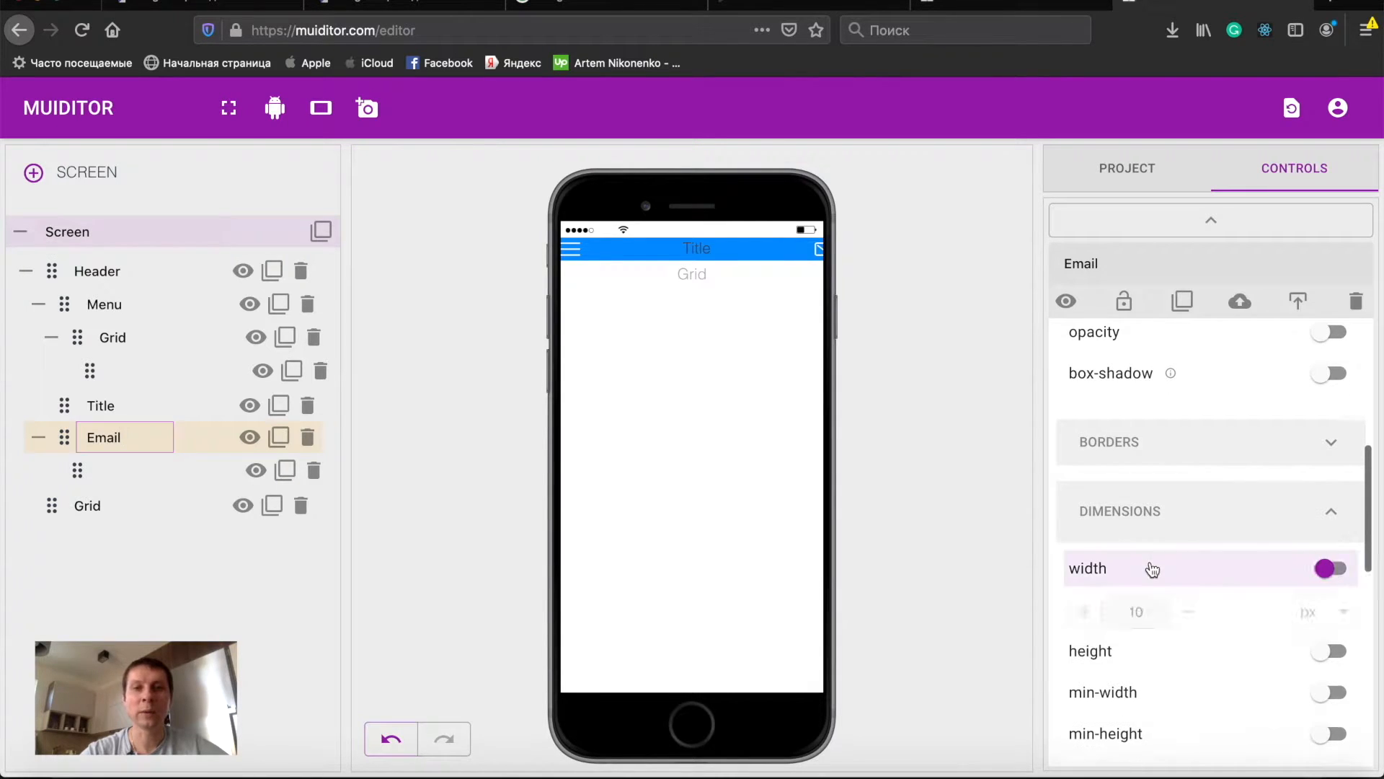
{"action": "double_click", "coordinate": [1144, 618]}
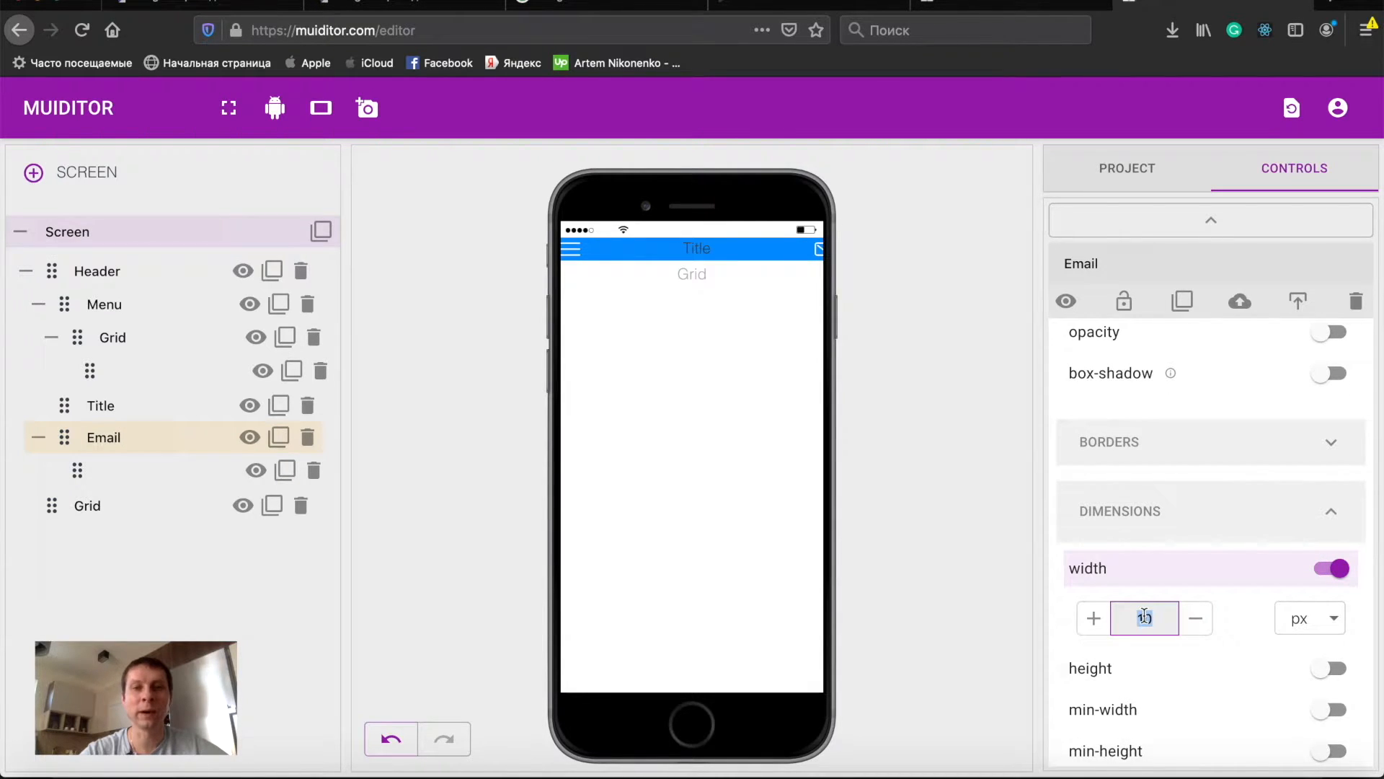
{"action": "type", "text": "35"}
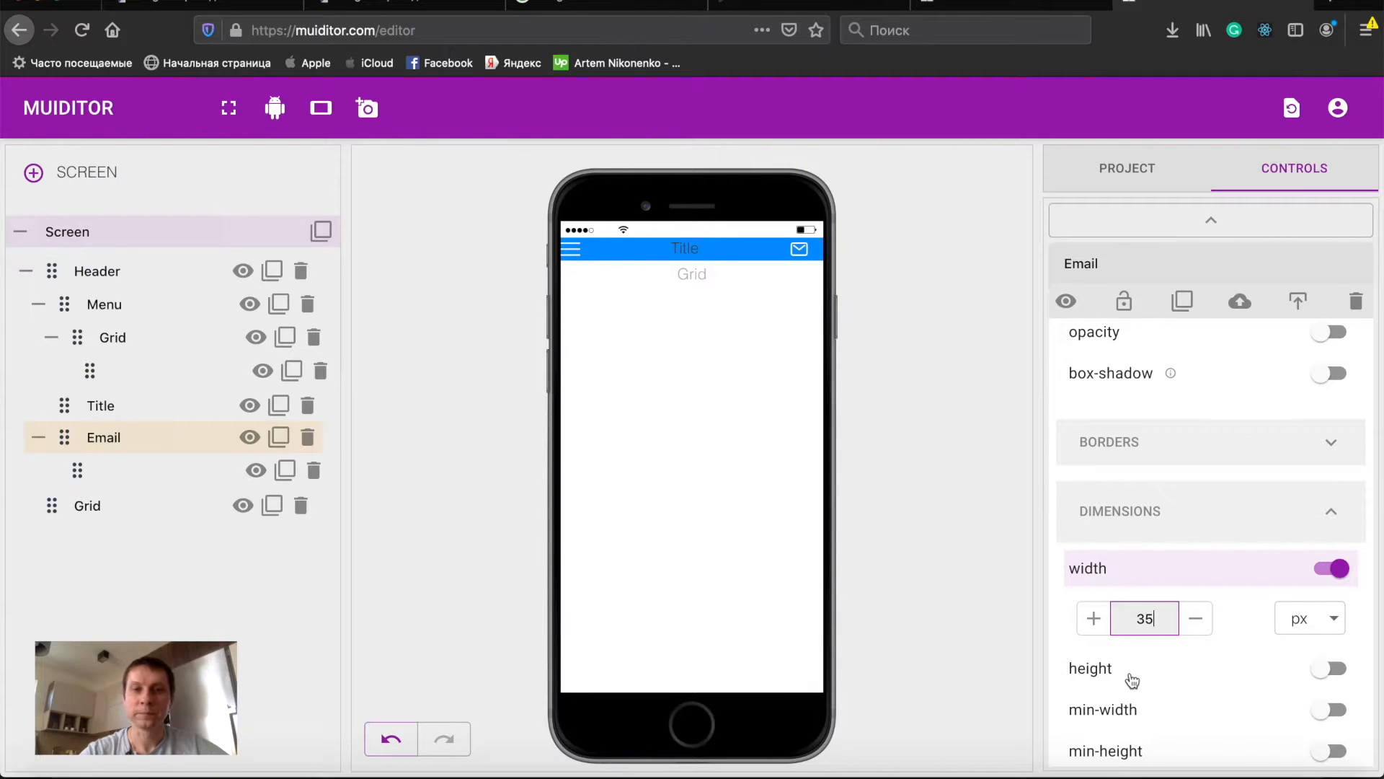
{"action": "left_click", "coordinate": [1133, 678]}
{"action": "double_click", "coordinate": [1143, 718]}
{"action": "type", "text": "35"}
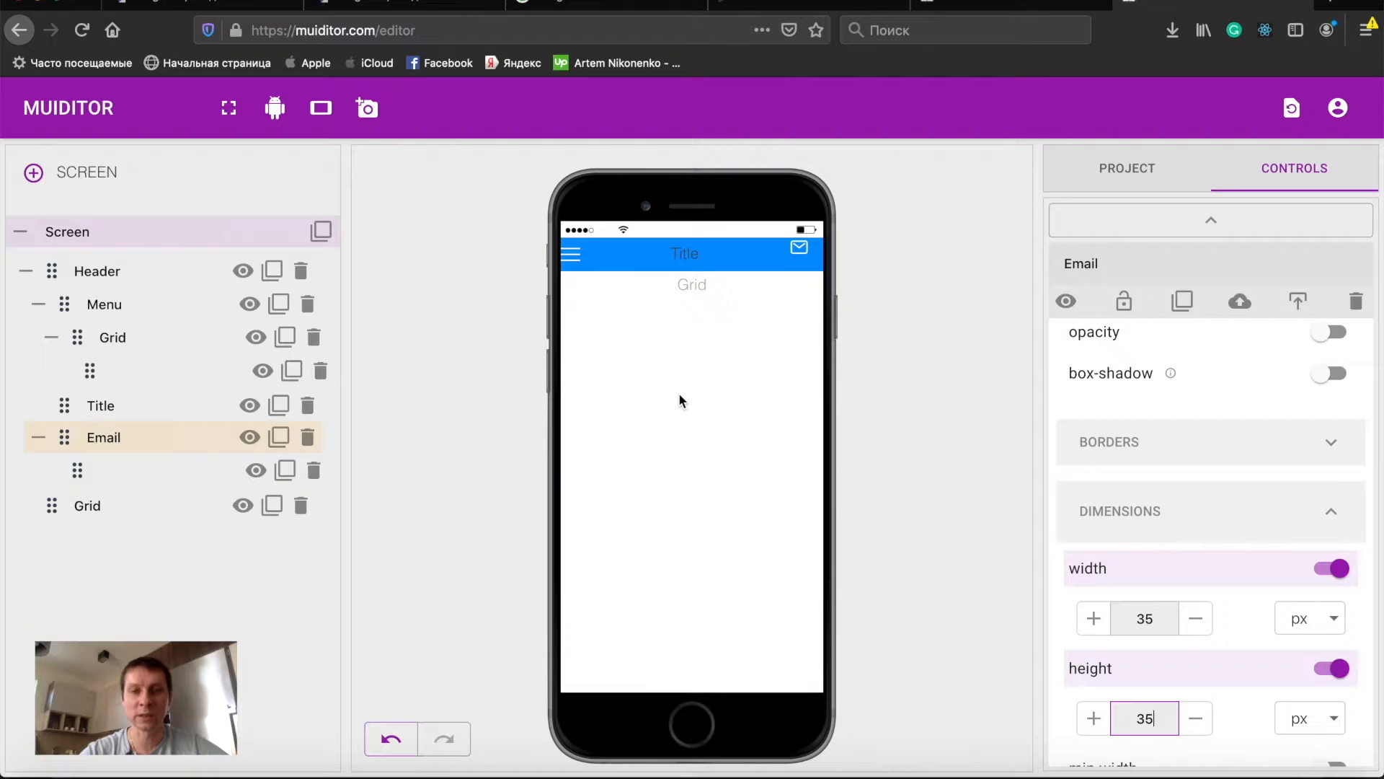
- Set the width and height of the Grid inside Menu to 35 px
{"action": "left_click", "coordinate": [571, 253]}
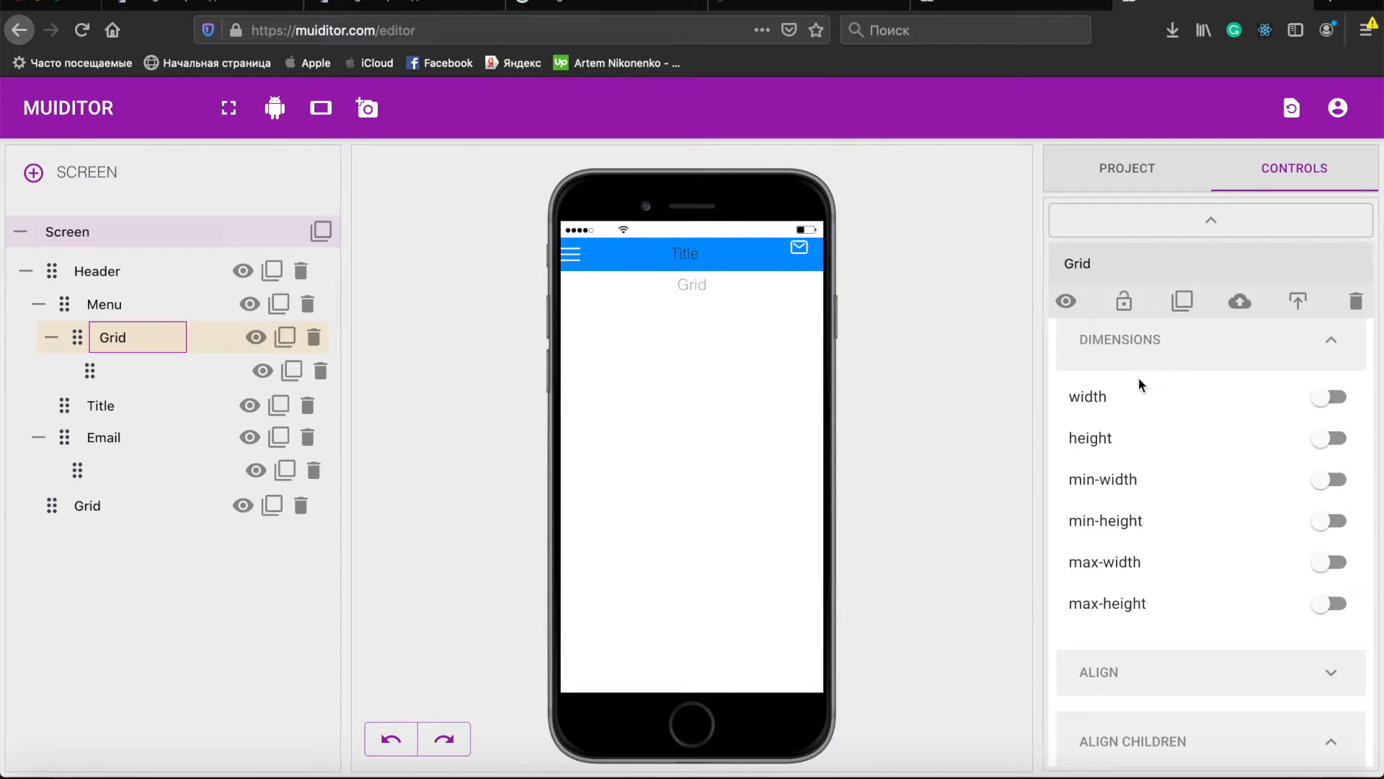
{"action": "left_click", "coordinate": [1121, 397]}
{"action": "type", "text": "35"}
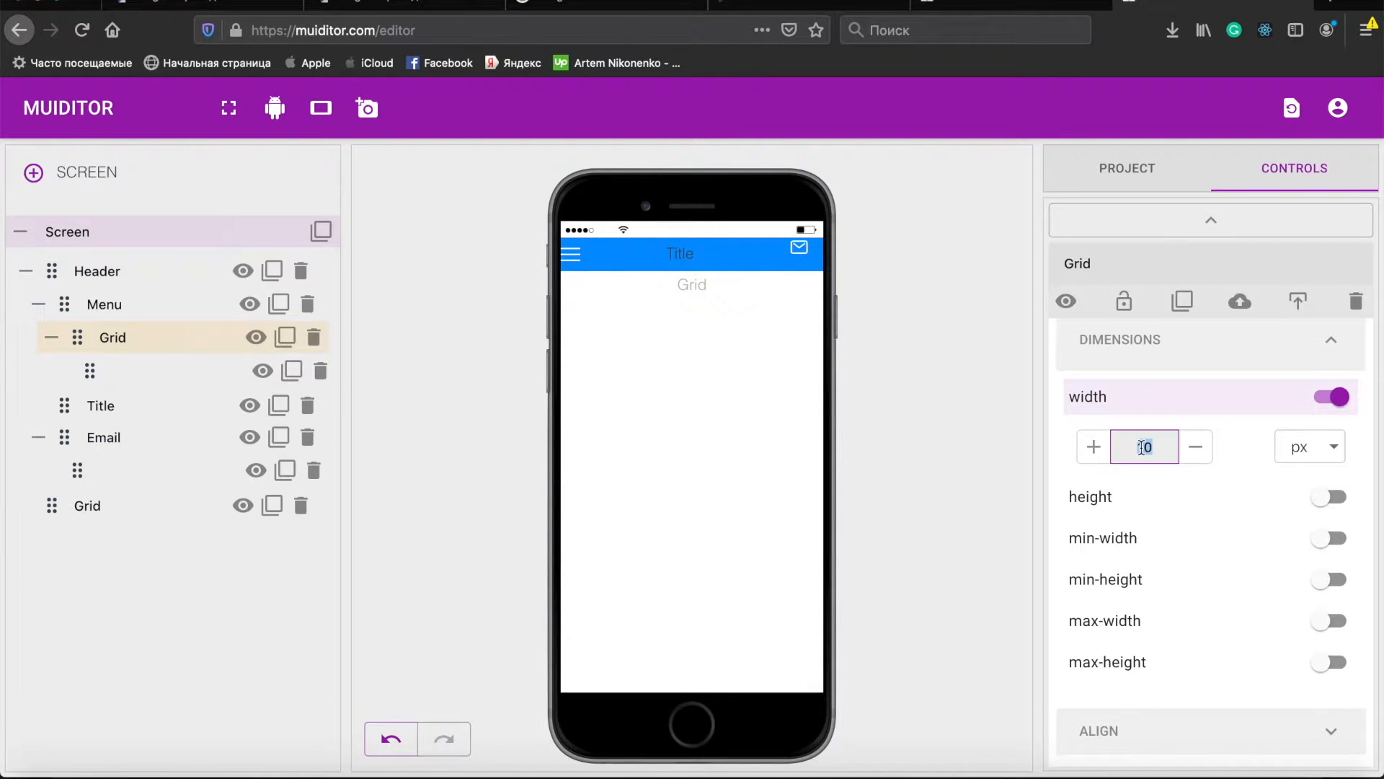
{"action": "left_click", "coordinate": [1104, 496]}
{"action": "double_click", "coordinate": [1144, 547]}
{"action": "type", "text": "35"}
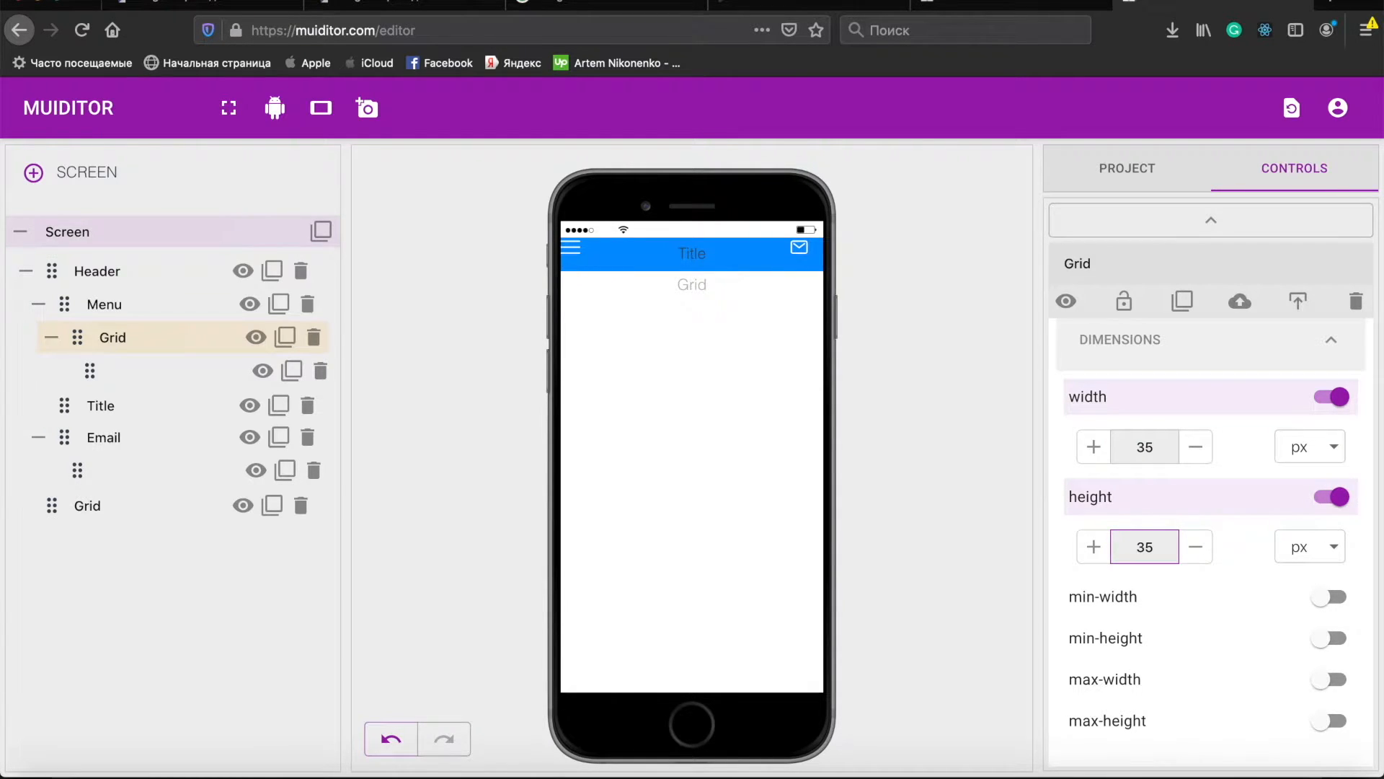
- Enable display flex with justify-content and align-items set to center on the Grid inside Menu
{"action": "scroll", "coordinate": [1178, 629], "scroll_direction": "down", "scroll_amount": 5}
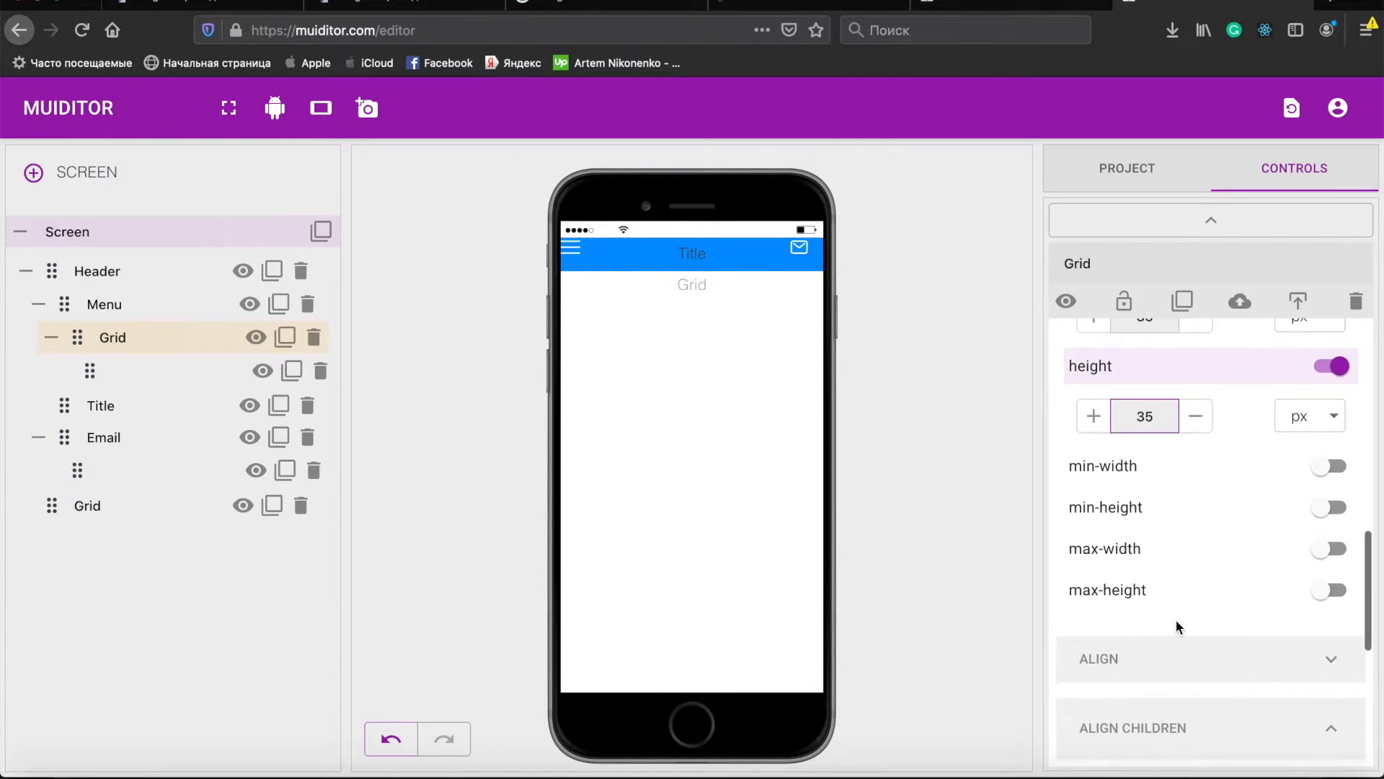
{"action": "scroll", "coordinate": [1178, 629], "scroll_direction": "down", "scroll_amount": 3}
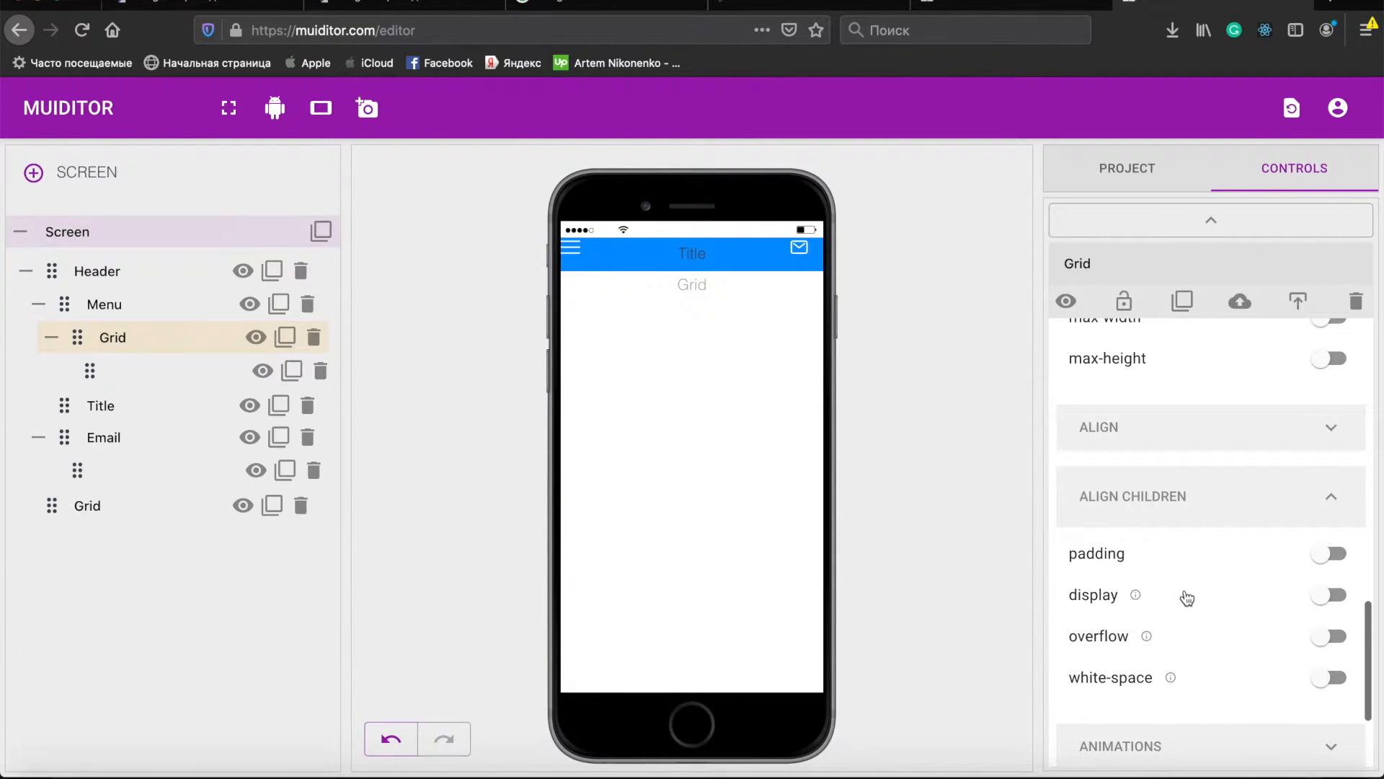
{"action": "left_click", "coordinate": [1183, 595]}
{"action": "scroll", "coordinate": [1186, 598], "scroll_direction": "down", "scroll_amount": 2}
{"action": "scroll", "coordinate": [1186, 598], "scroll_direction": "down", "scroll_amount": 2}
{"action": "left_click", "coordinate": [1184, 514]}
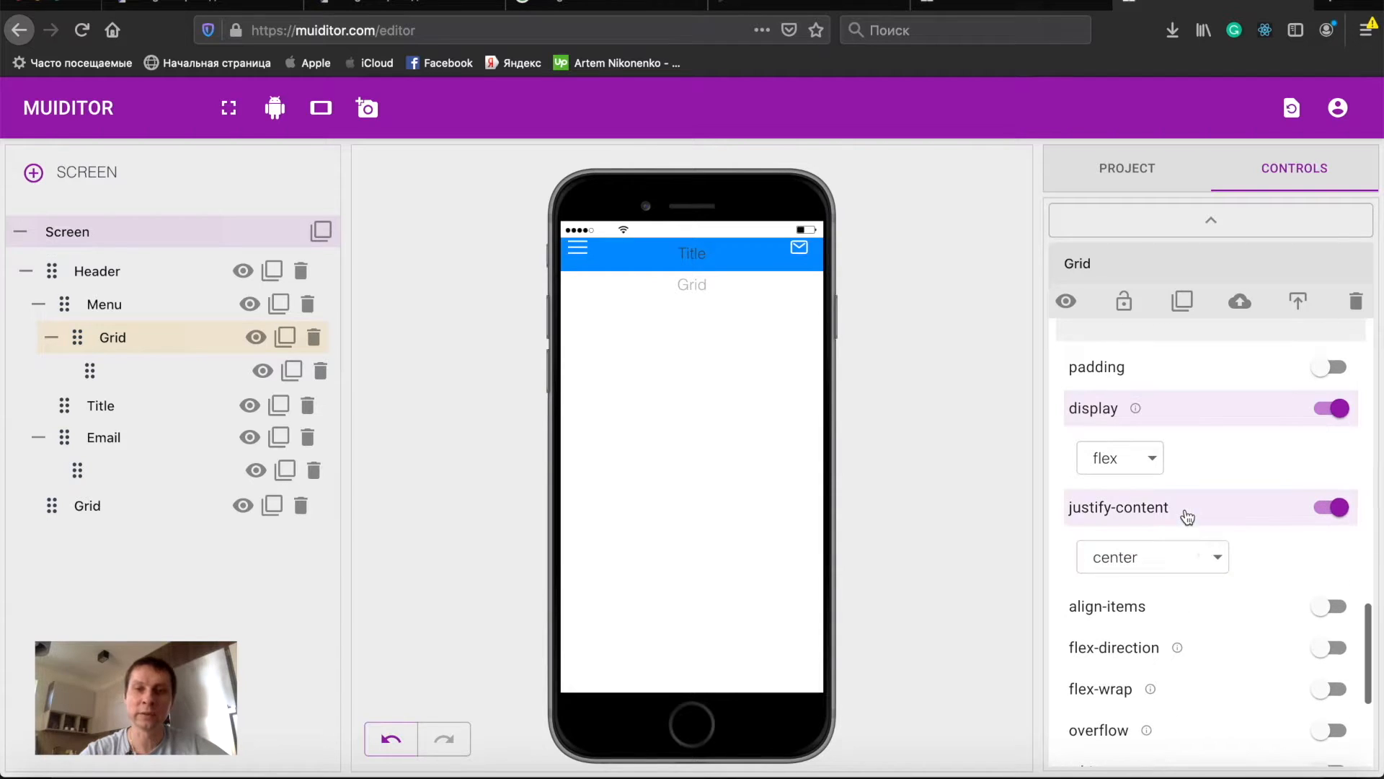
{"action": "left_click", "coordinate": [1191, 610]}
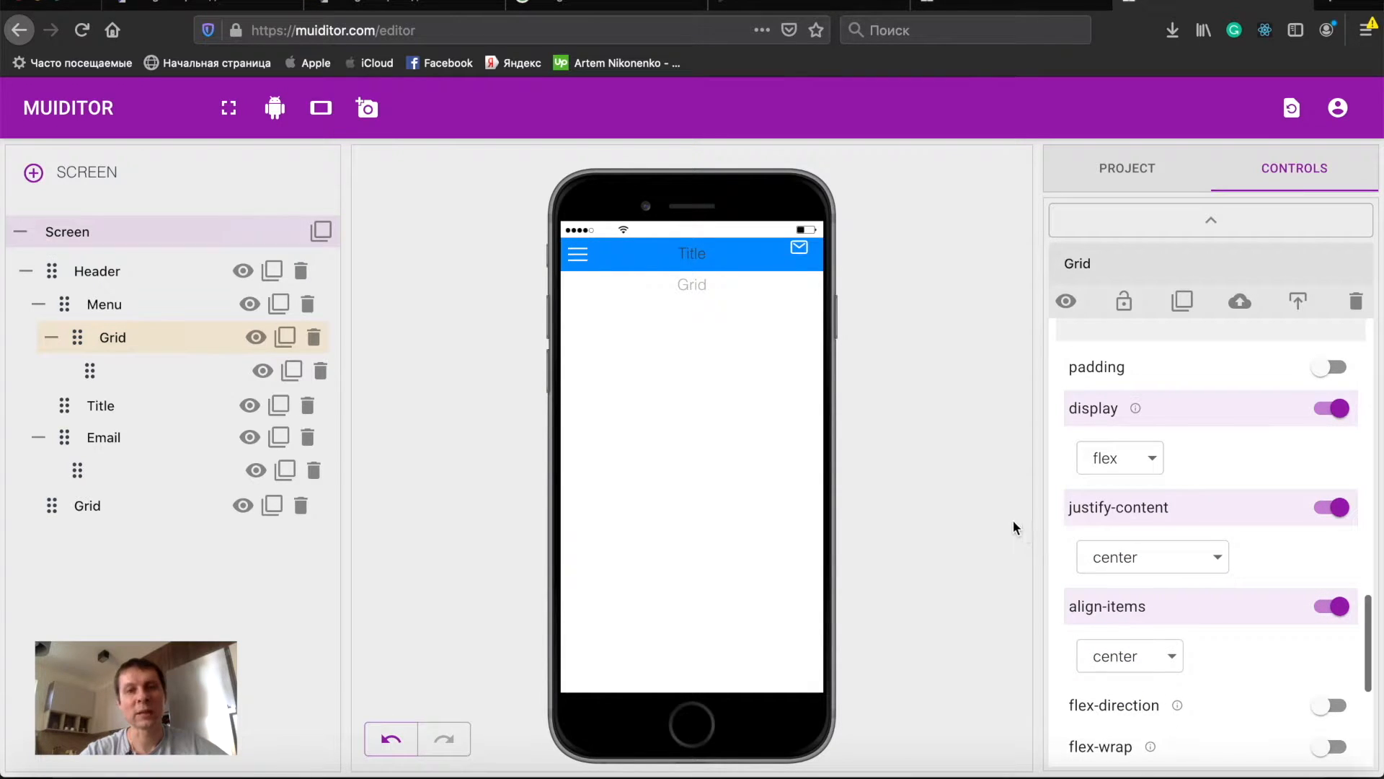
- Enable display flex with justify-content and align-items set to center on the Email element
{"action": "double_click", "coordinate": [104, 438]}
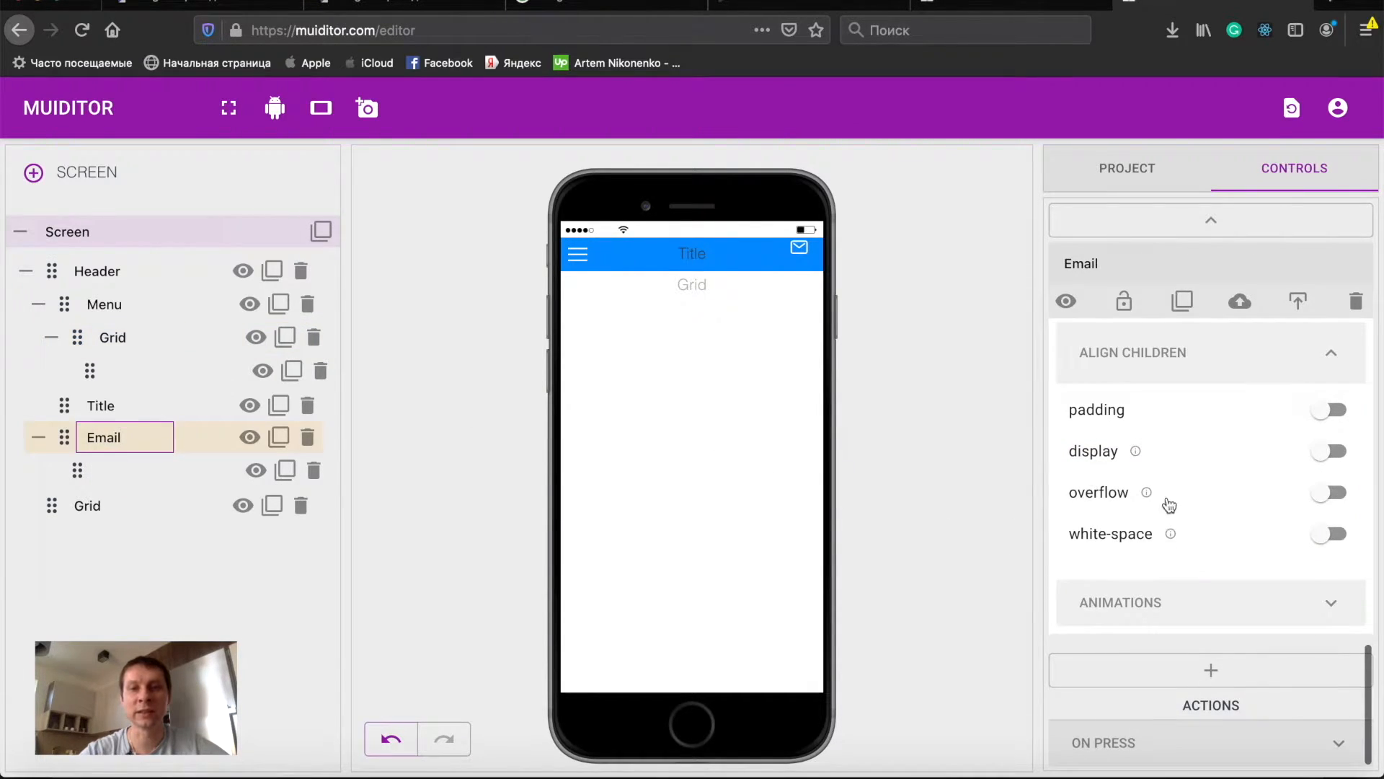
{"action": "left_click", "coordinate": [1201, 453]}
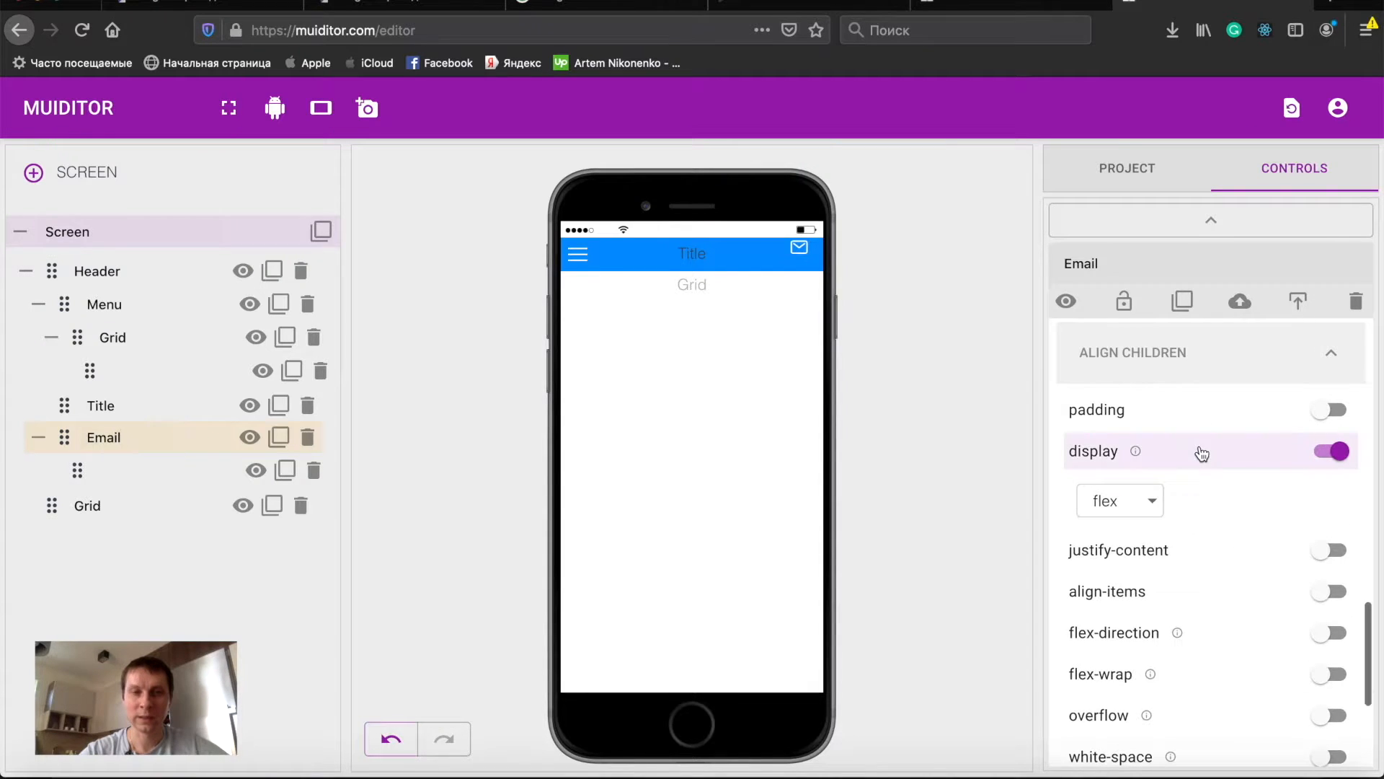
{"action": "left_click", "coordinate": [1181, 553]}
{"action": "left_click", "coordinate": [1183, 649]}
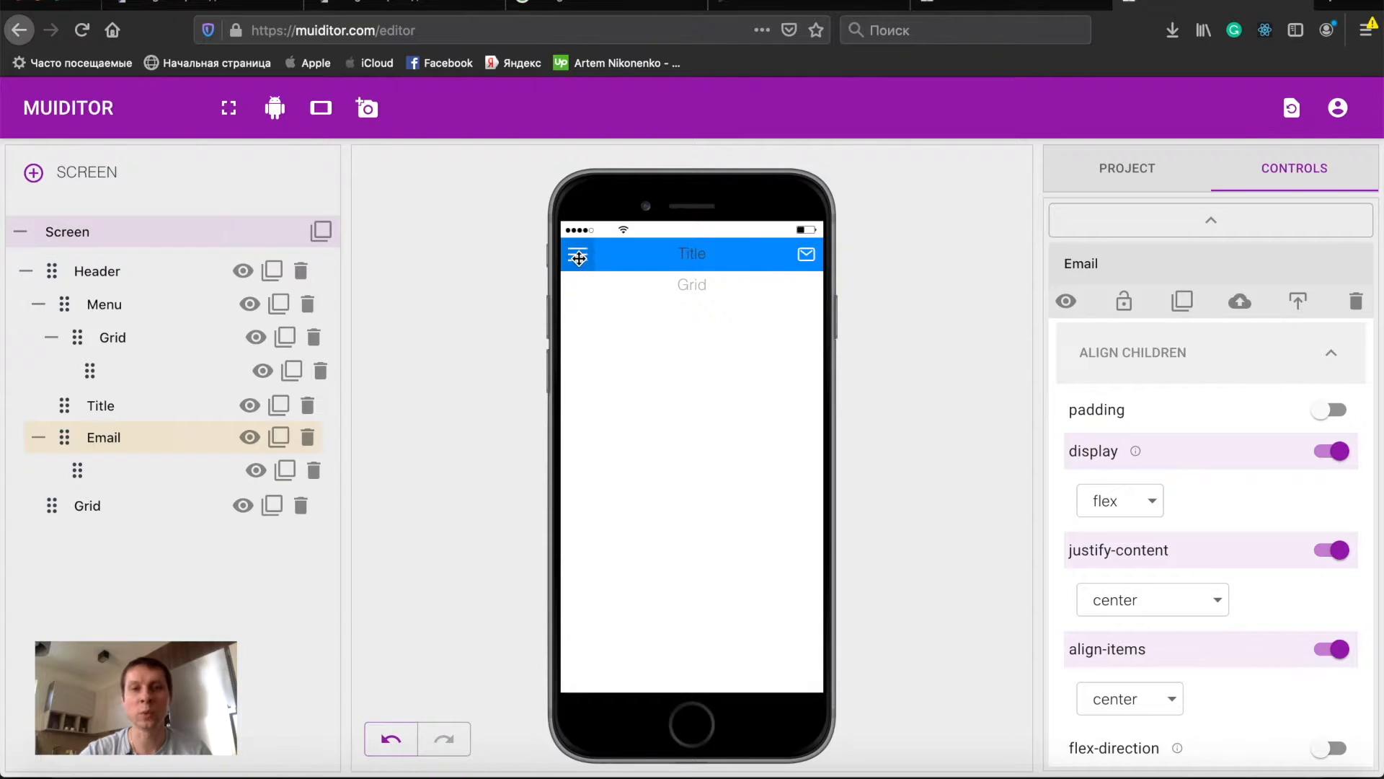
- Lock the Email element
{"action": "double_click", "coordinate": [124, 433]}
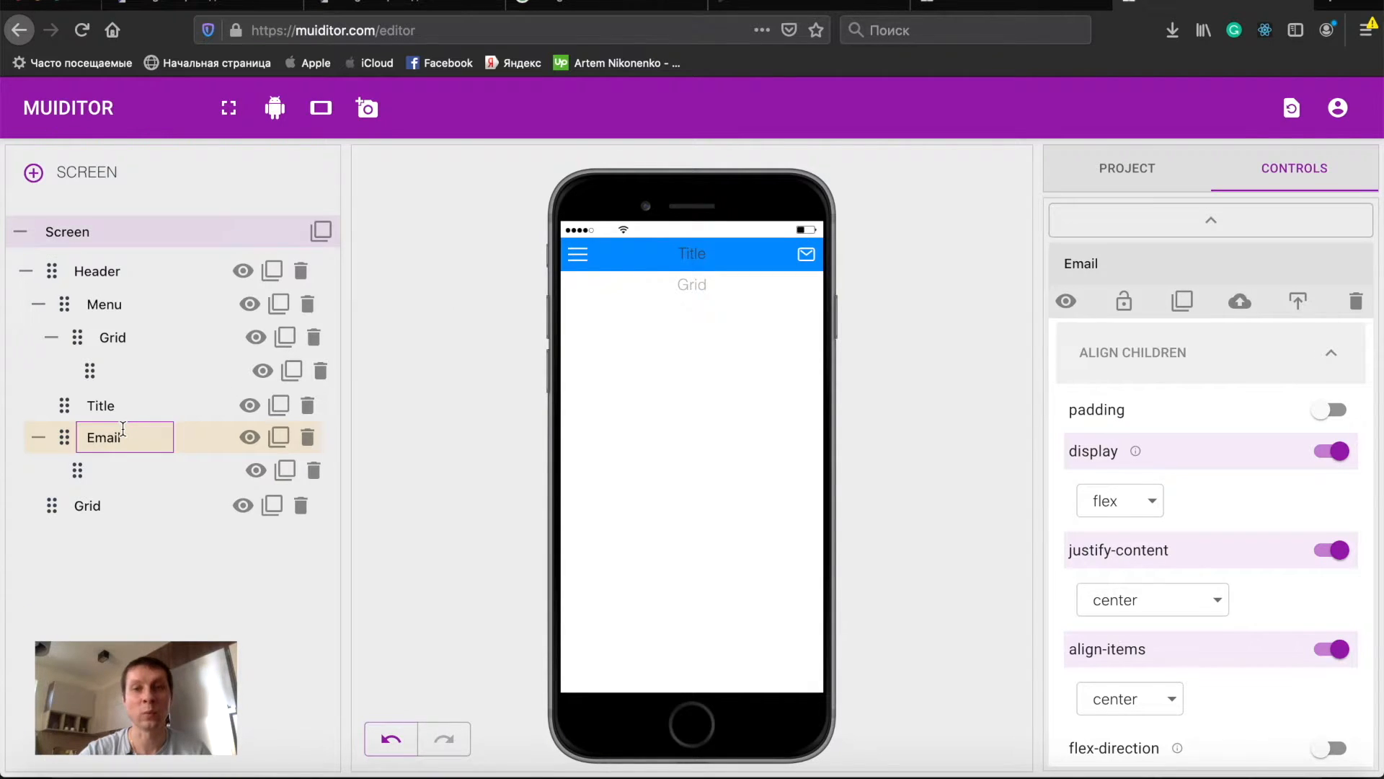
{"action": "left_click", "coordinate": [1124, 299]}
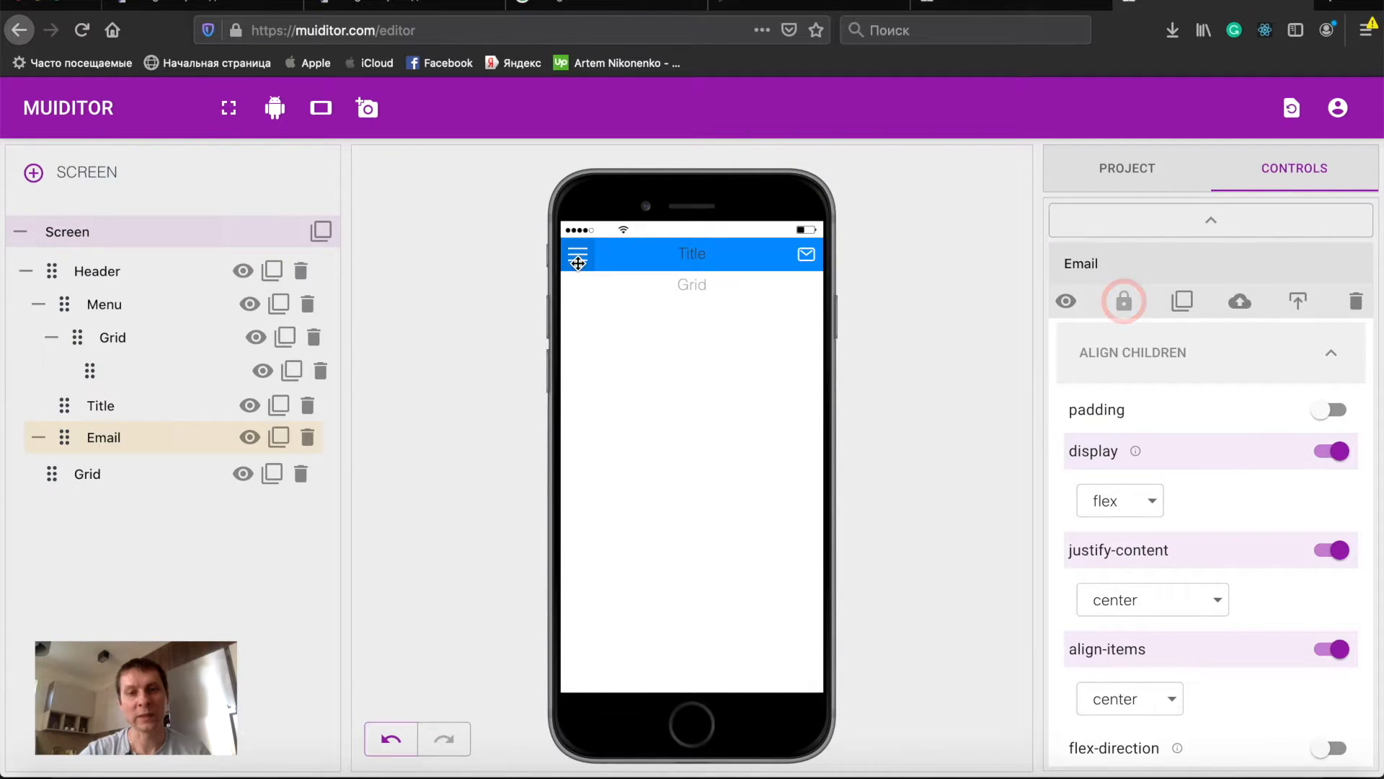
- Move the menu icon out of the Grid directly into Menu and delete that Grid
{"action": "double_click", "coordinate": [118, 329]}
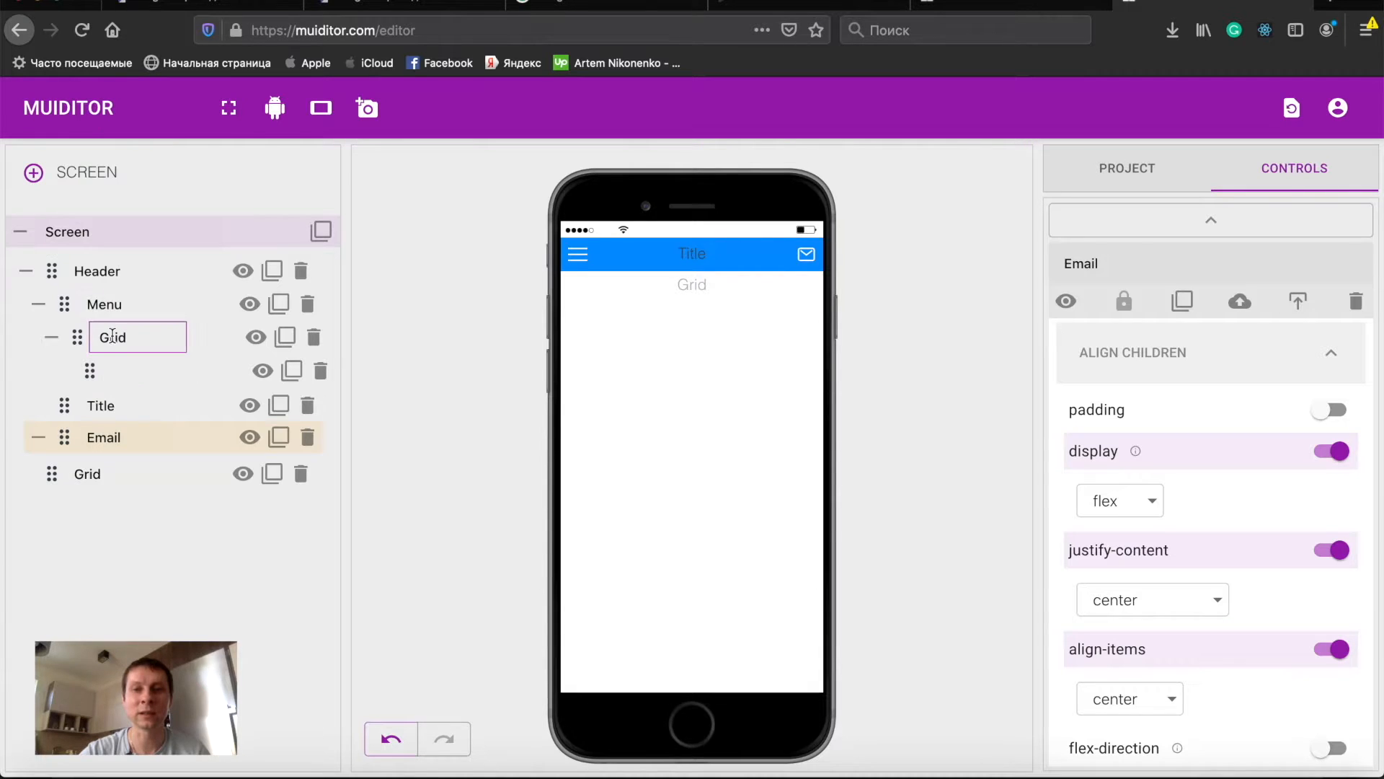
{"action": "double_click", "coordinate": [111, 320]}
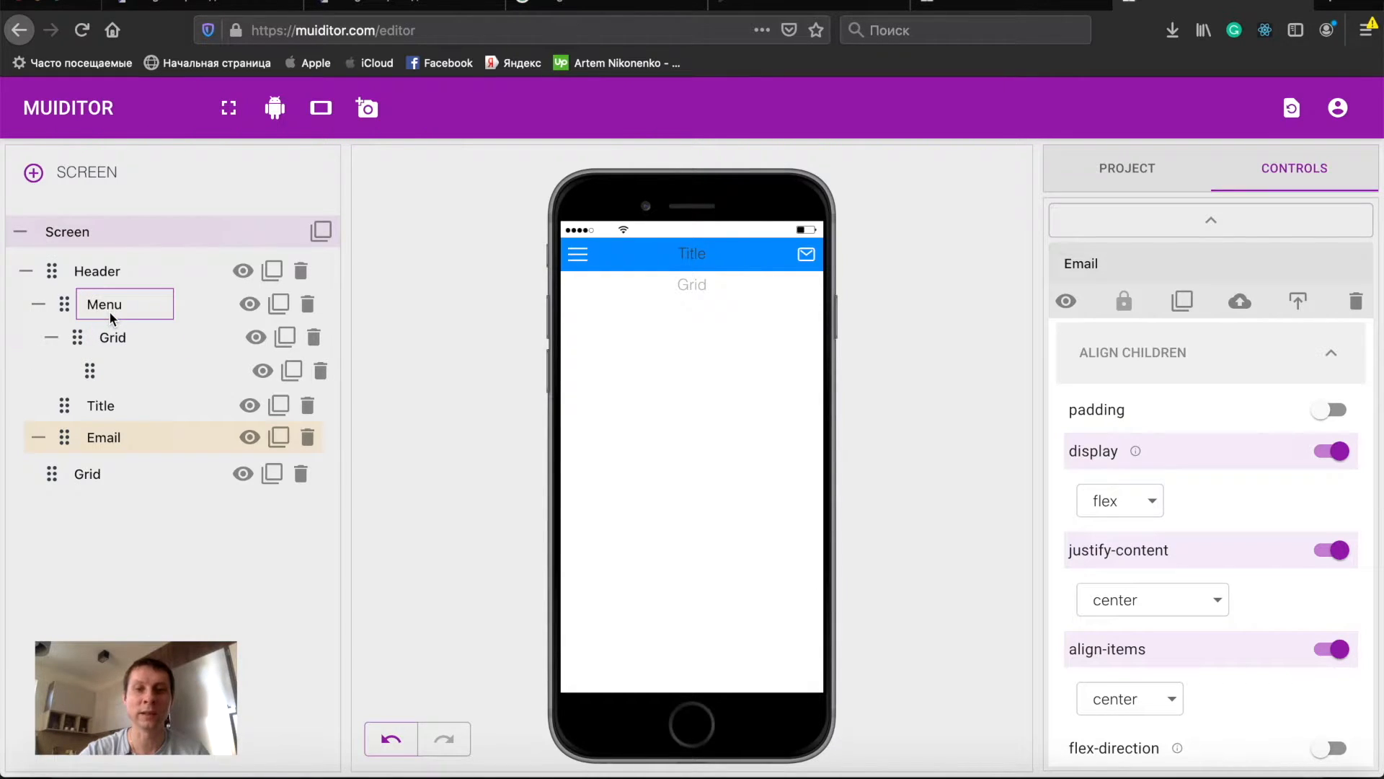
{"action": "left_click", "coordinate": [53, 339]}
{"action": "left_click", "coordinate": [53, 339]}
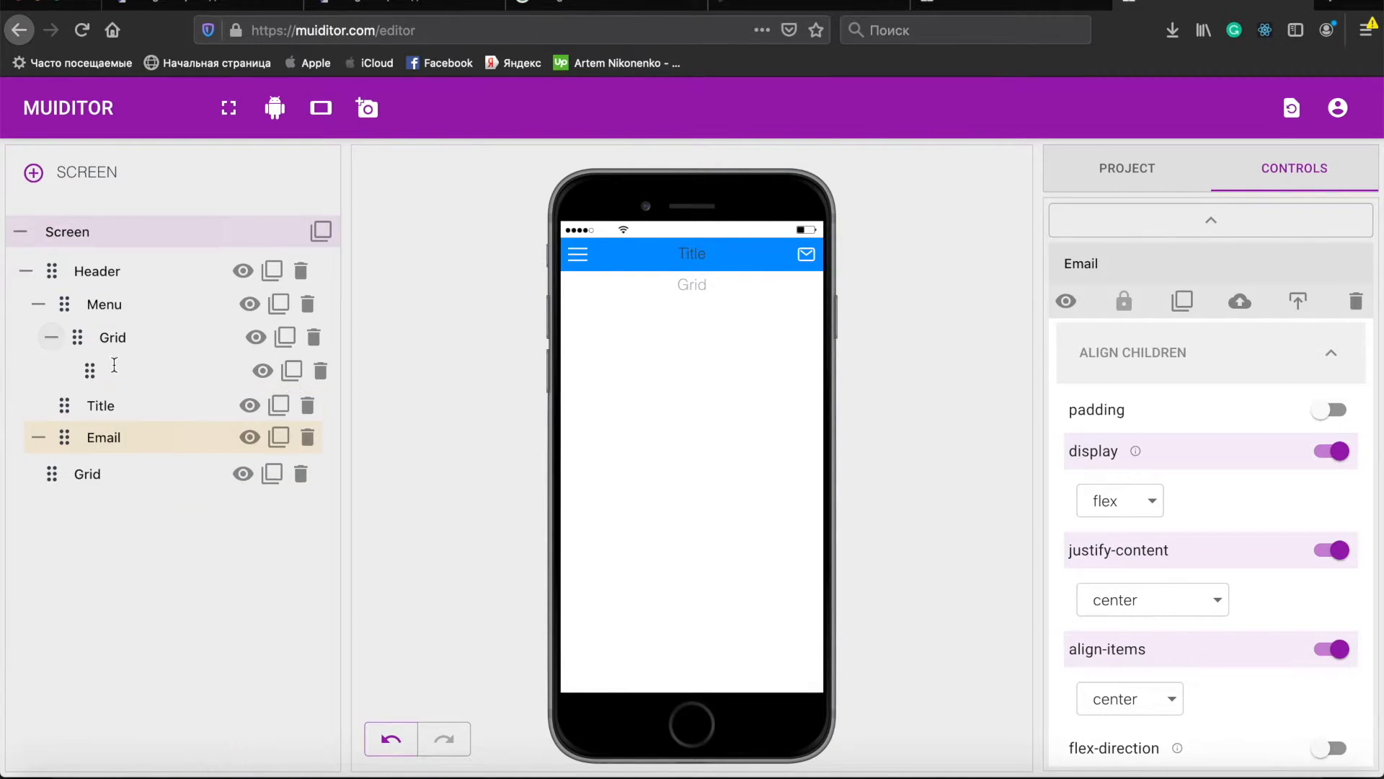
{"action": "left_click_drag", "start_coordinate": [90, 373], "coordinate": [82, 332]}
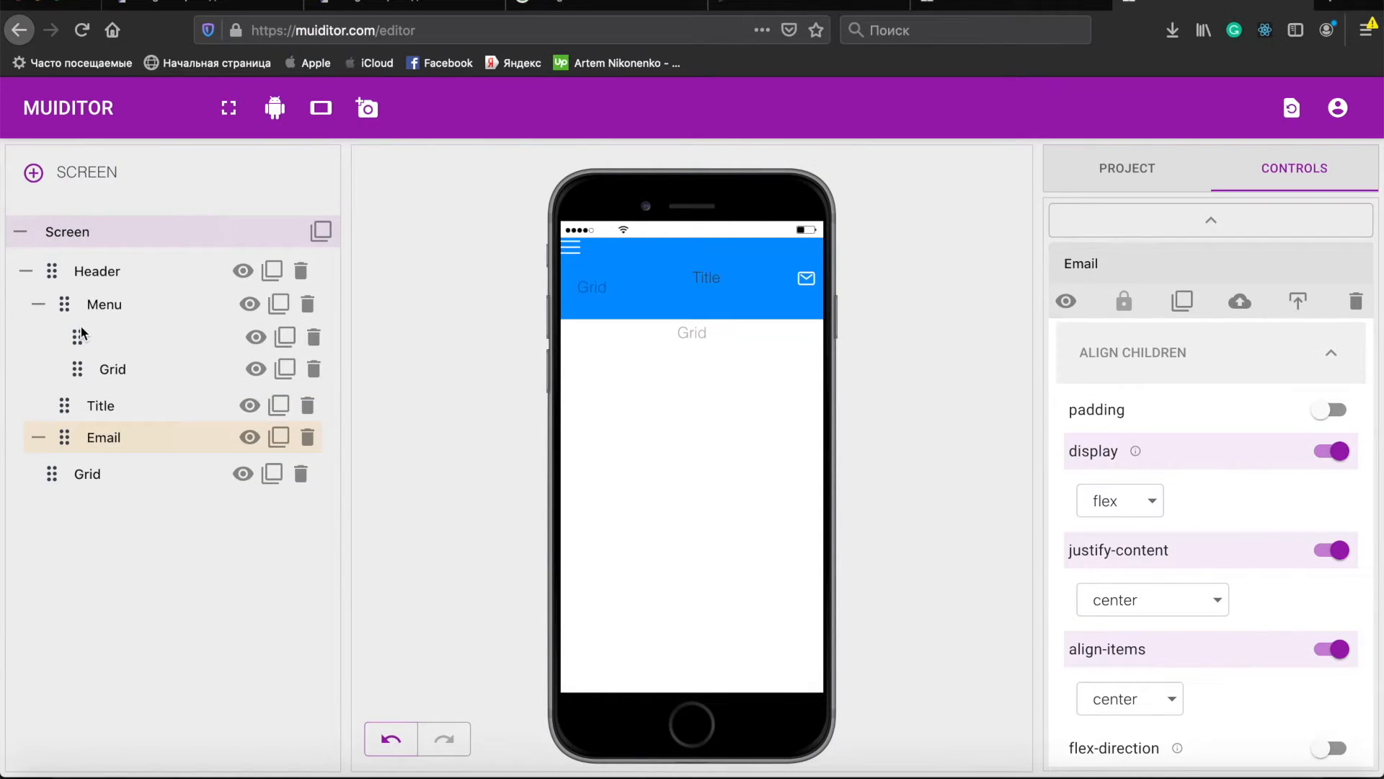
{"action": "left_click", "coordinate": [314, 369]}
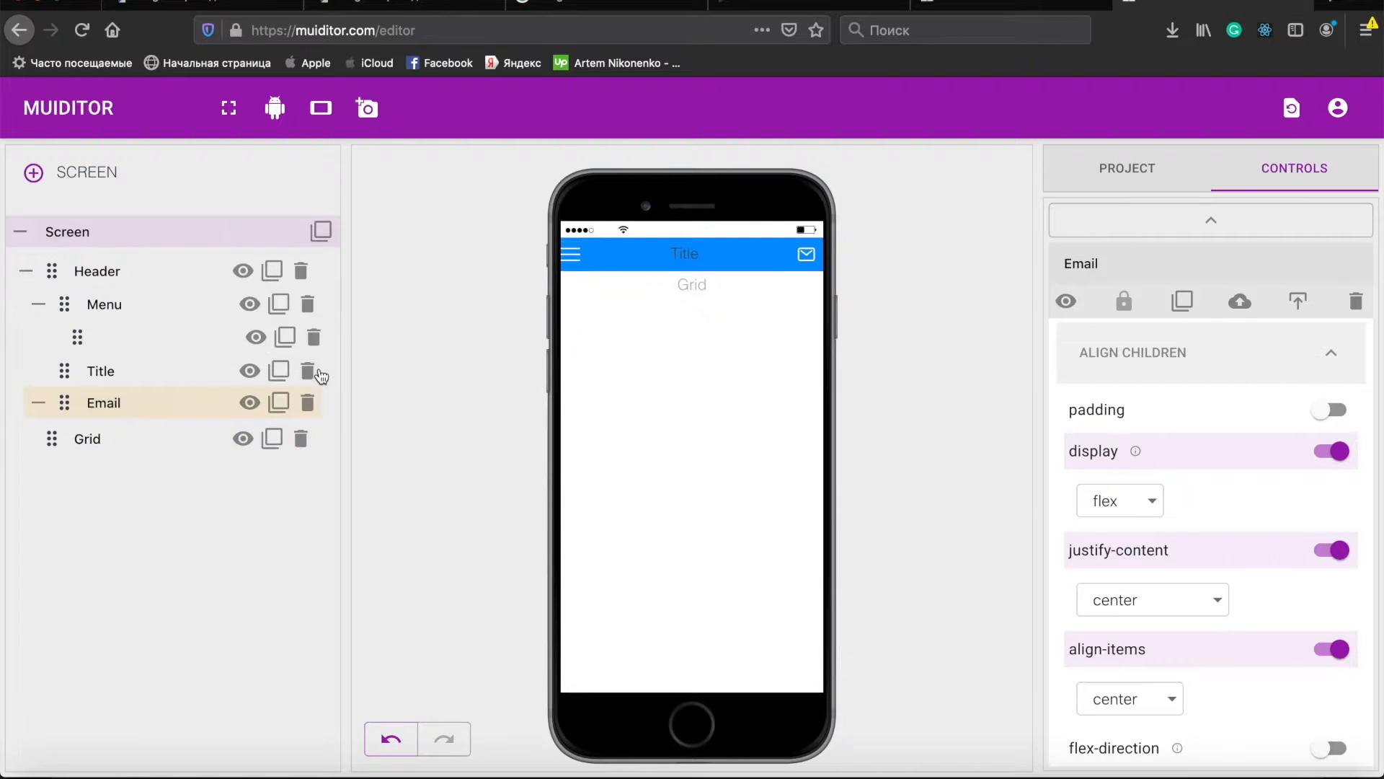
- Enable display flex with justify-content and align-items set to center on the Menu element
{"action": "left_click", "coordinate": [102, 300]}
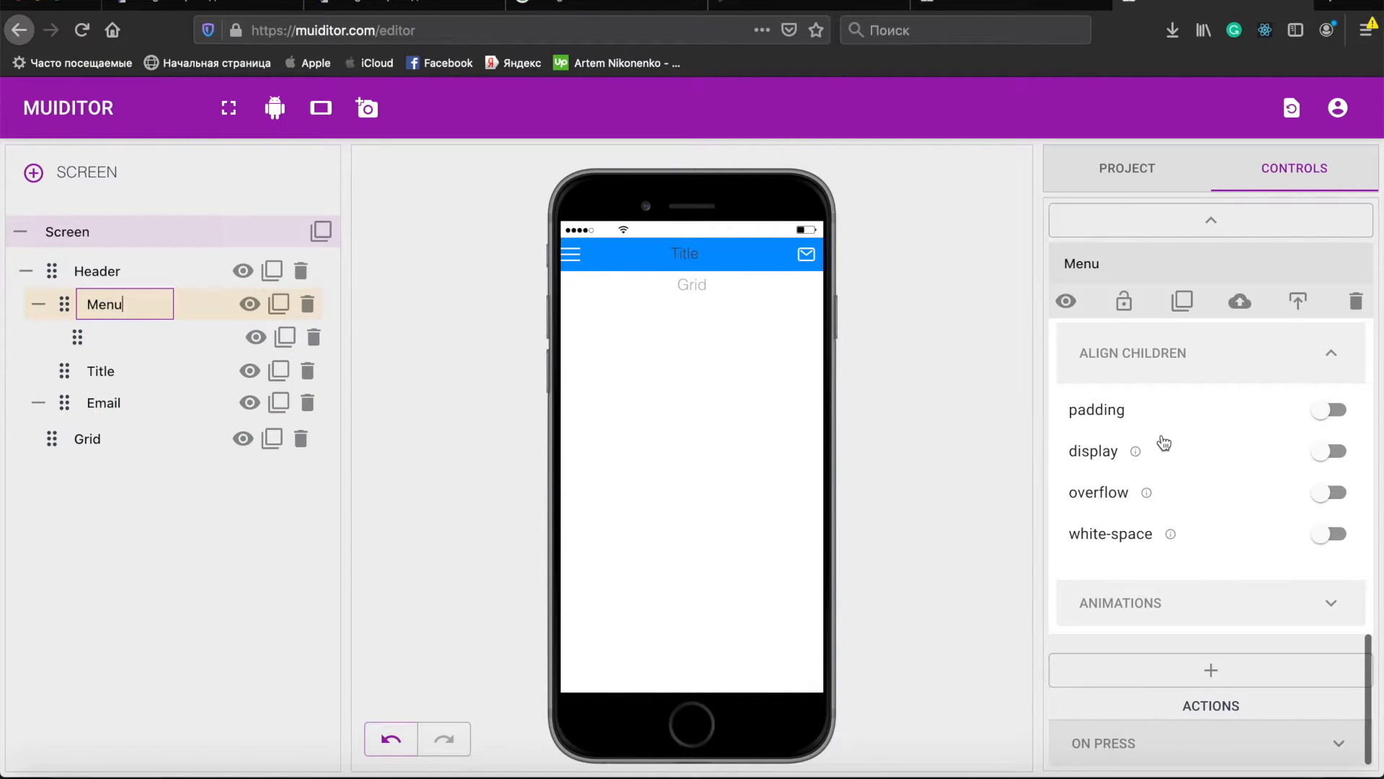
{"action": "left_click", "coordinate": [1208, 454]}
{"action": "left_click", "coordinate": [1209, 550]}
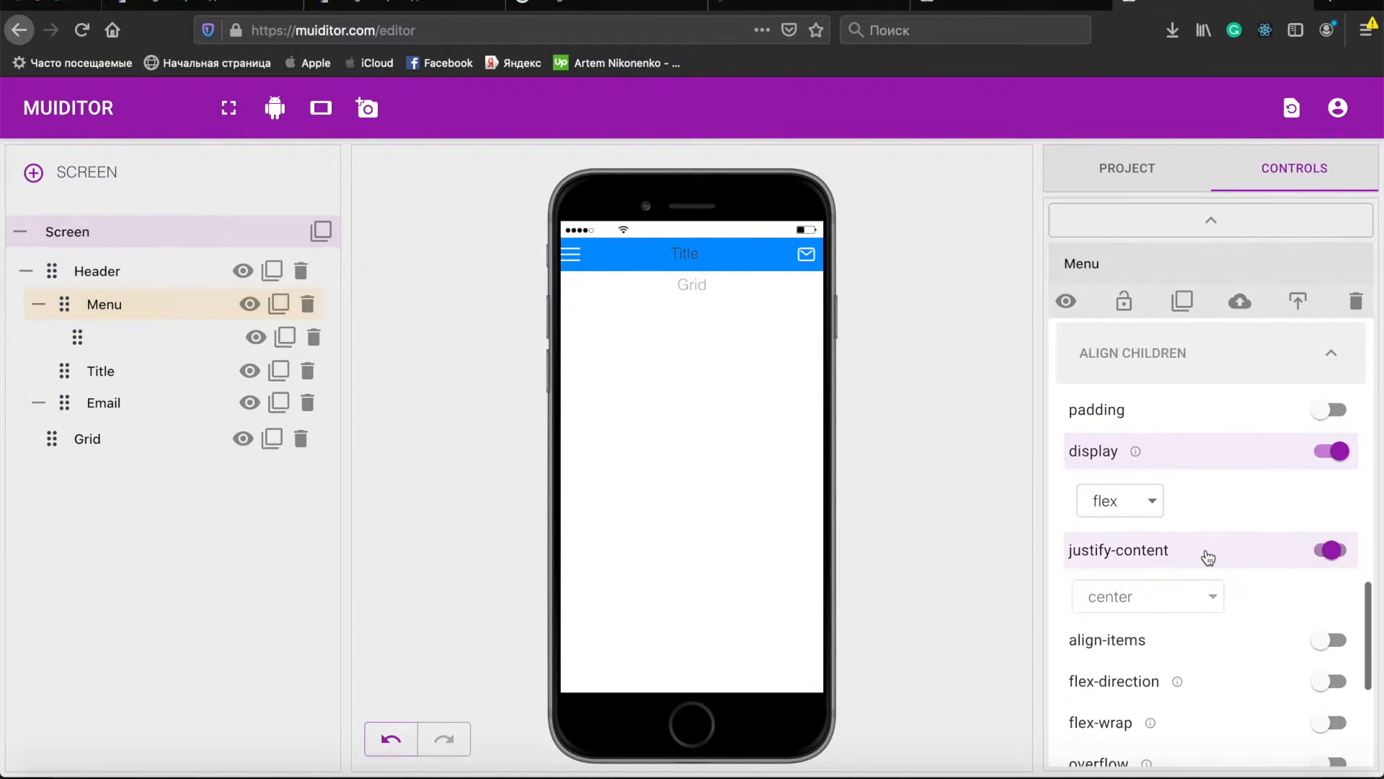
{"action": "left_click", "coordinate": [1187, 648]}
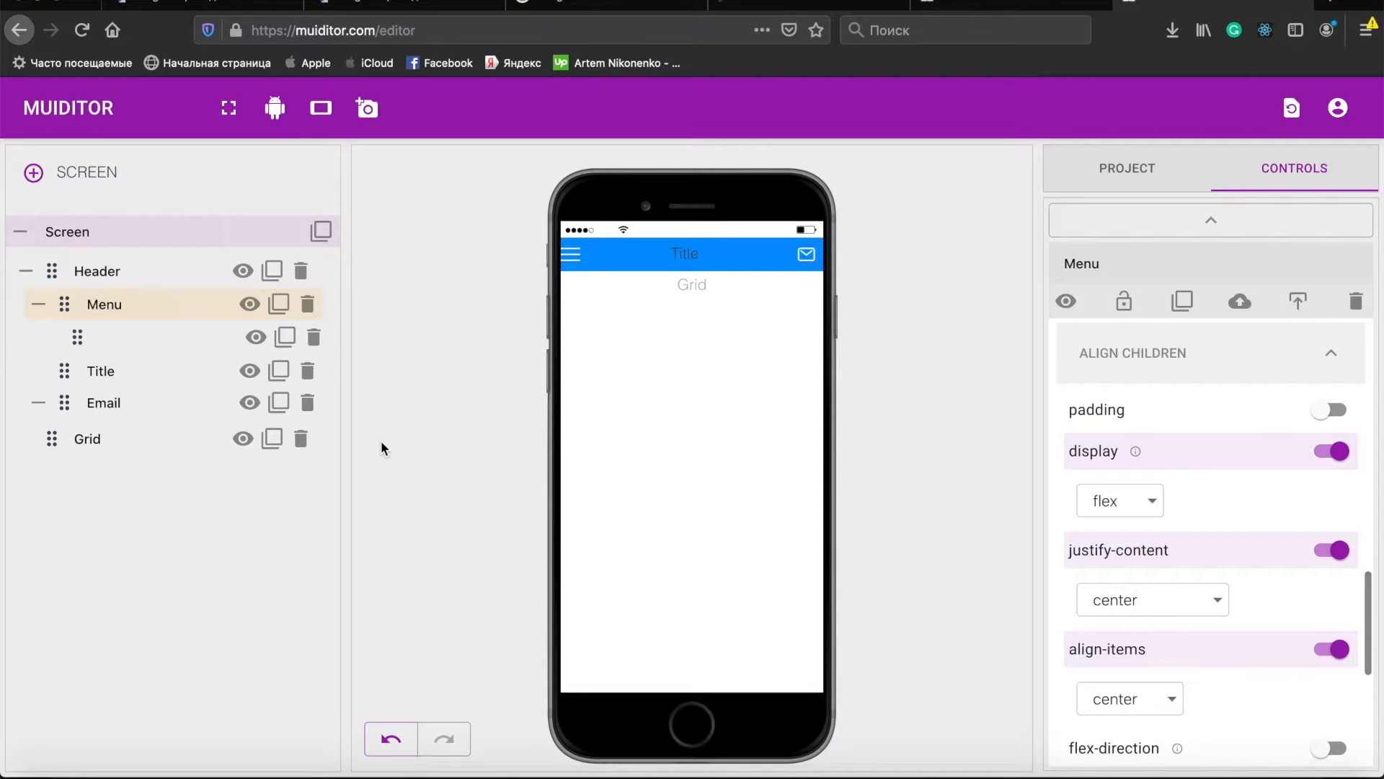
- Set the Menu element's width and height to 35 px each
{"action": "left_click", "coordinate": [142, 398]}
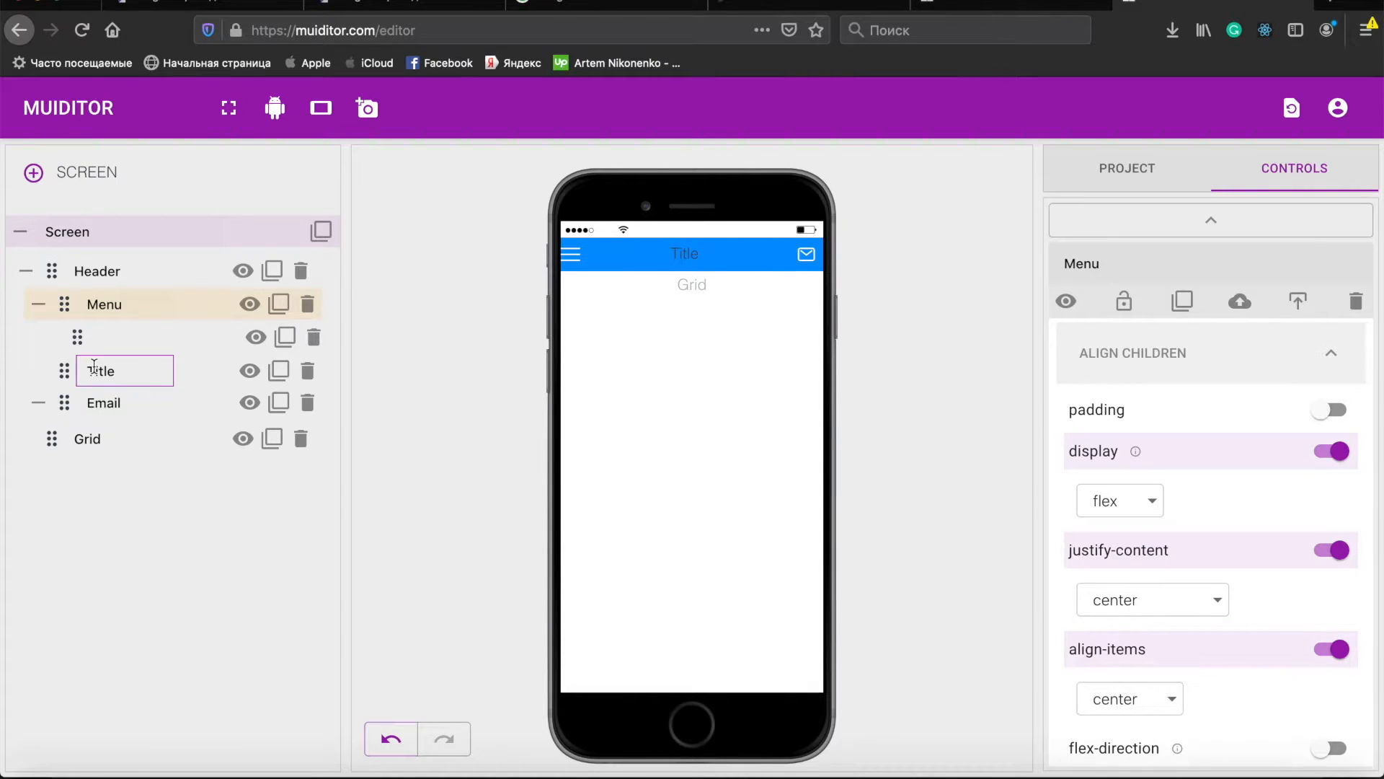
{"action": "scroll", "coordinate": [1166, 400], "scroll_direction": "up", "scroll_amount": 5}
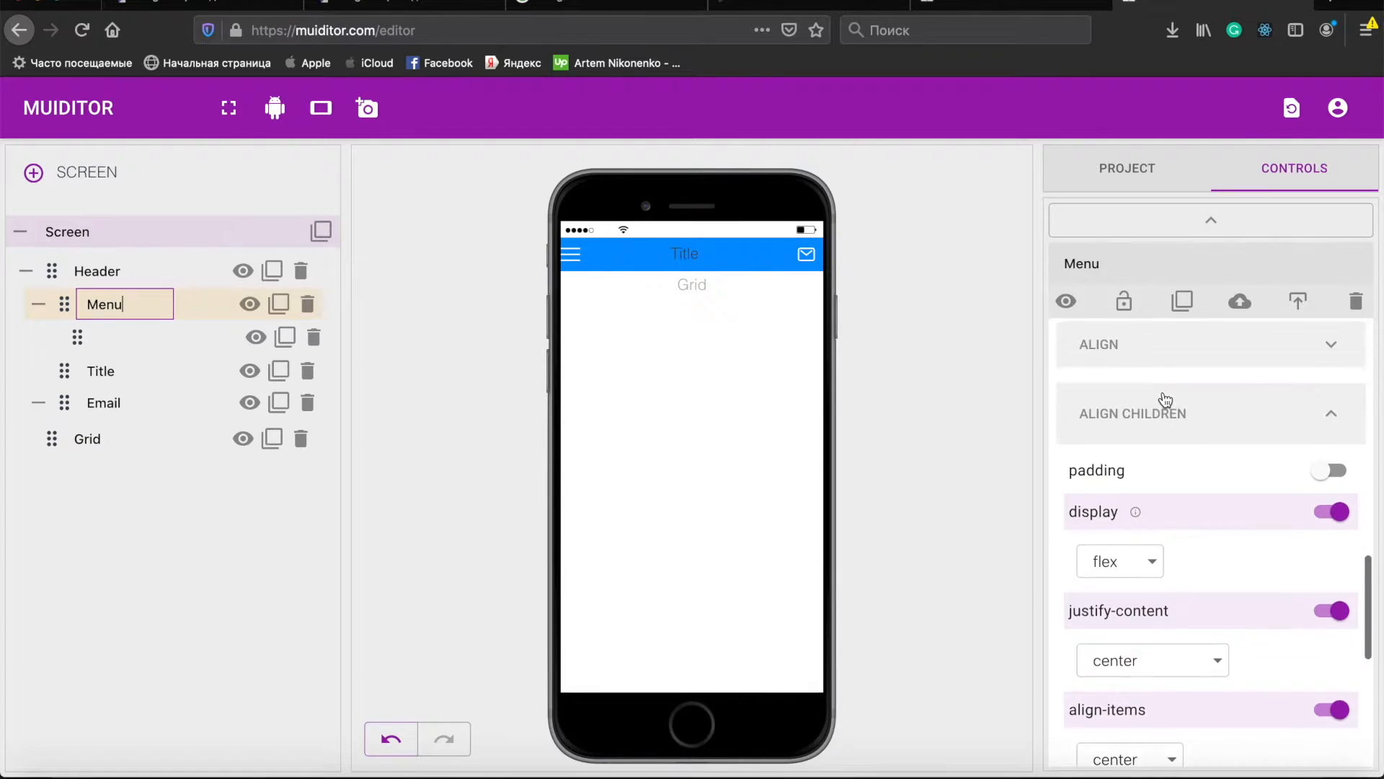
{"action": "left_click", "coordinate": [1146, 412]}
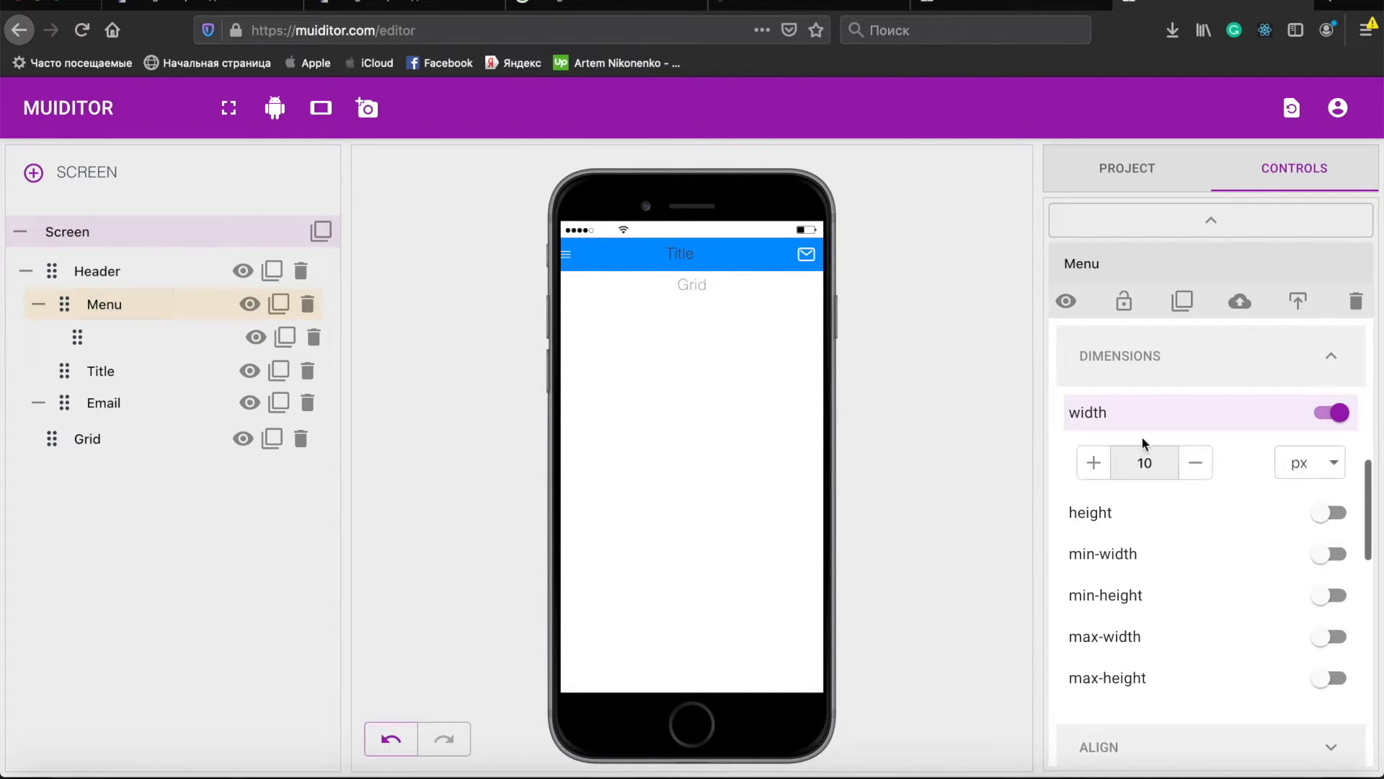
{"action": "double_click", "coordinate": [1151, 463]}
{"action": "type", "text": "35"}
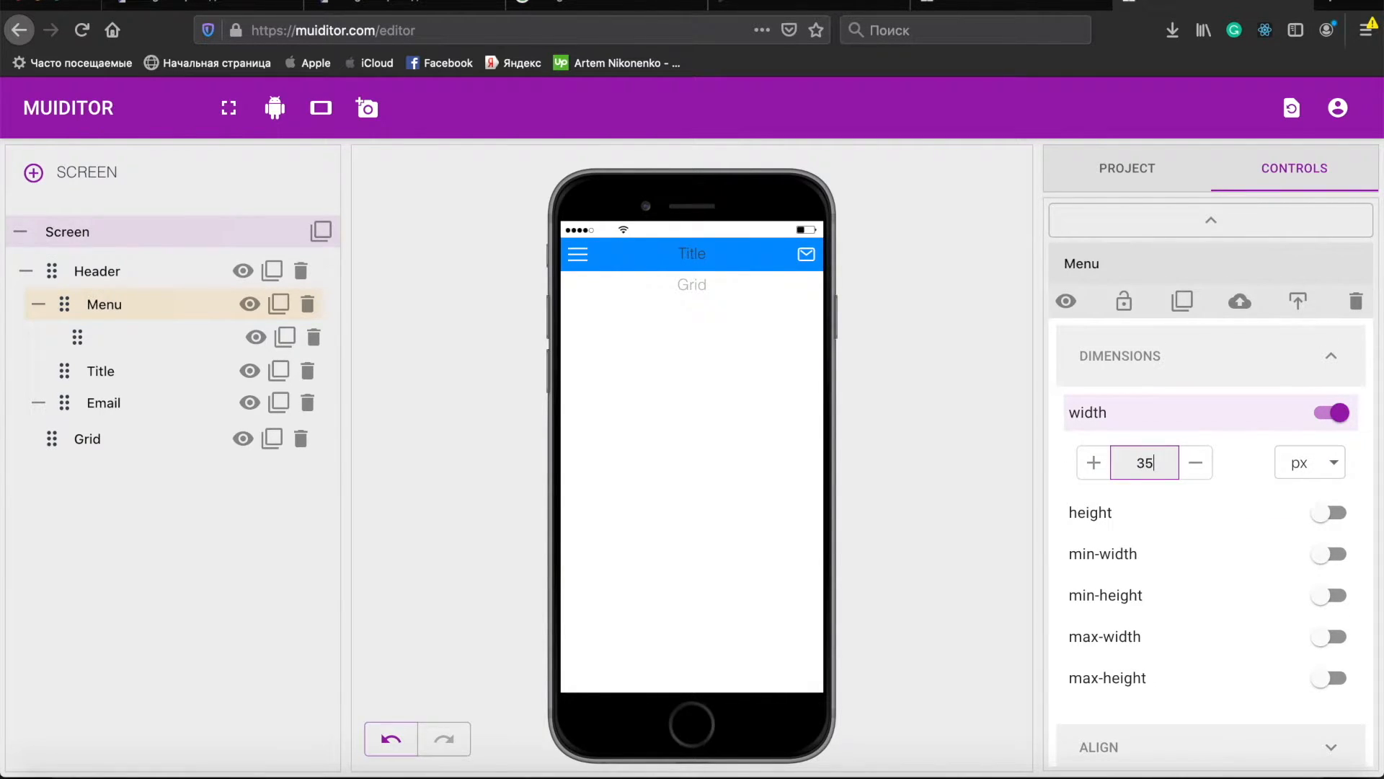
{"action": "left_click", "coordinate": [1147, 515]}
{"action": "double_click", "coordinate": [1145, 563]}
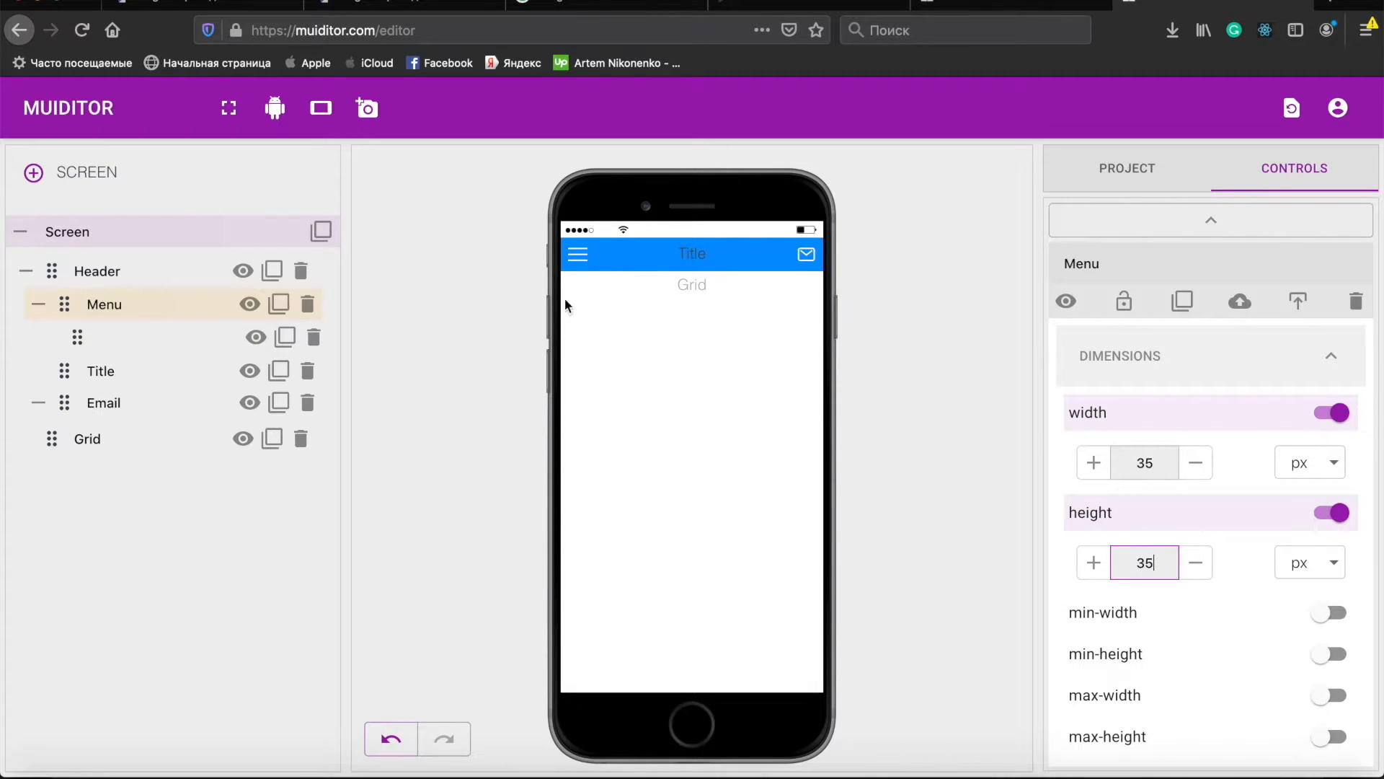
{"action": "double_click", "coordinate": [108, 304]}
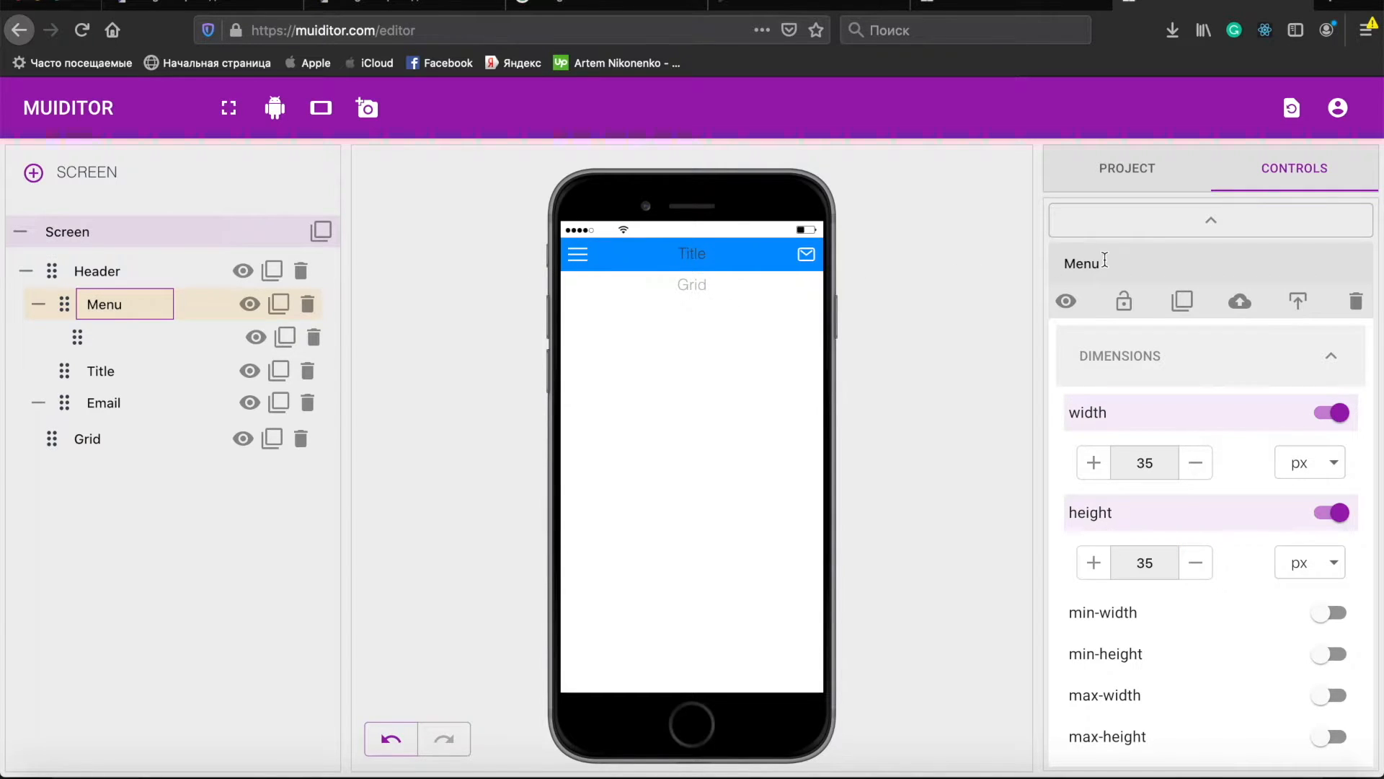
{"action": "key", "text": "Return"}
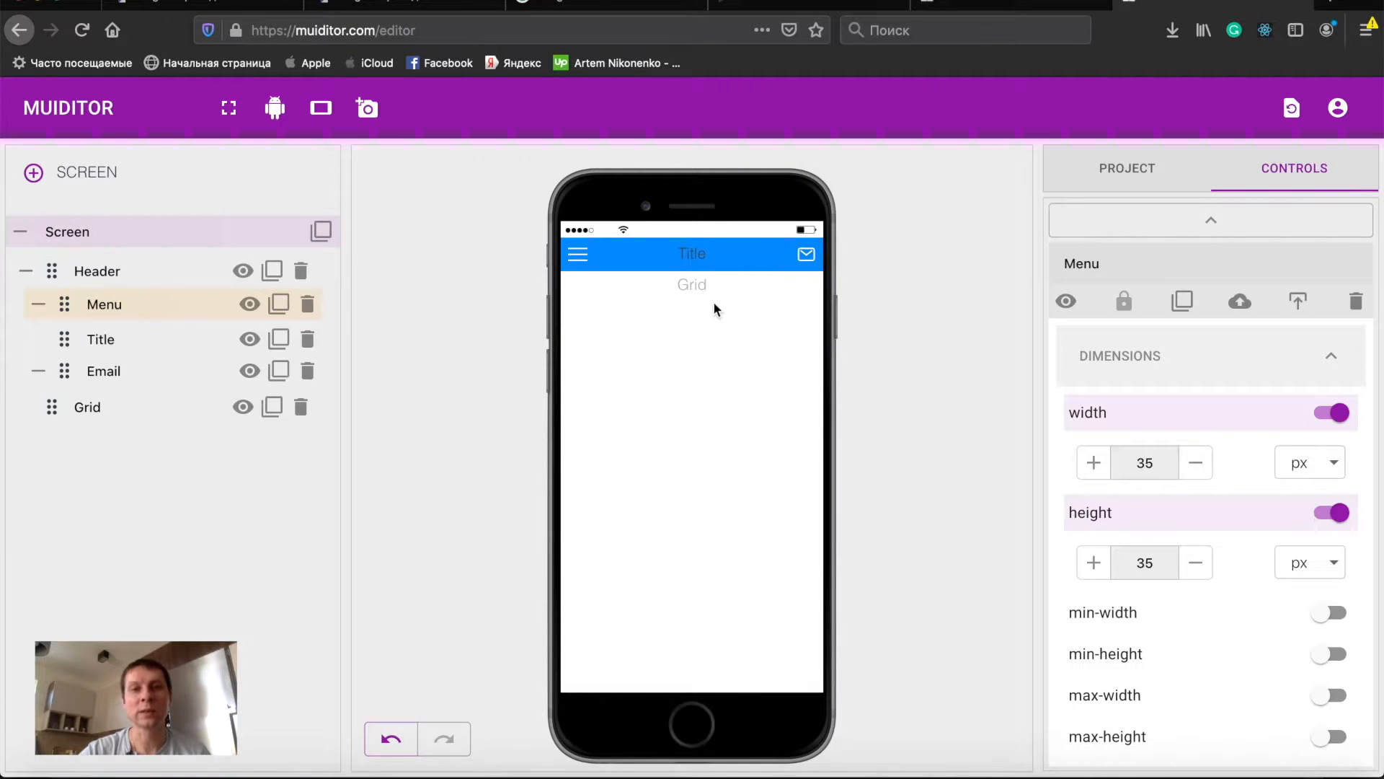
- Rename the Grid element below the header to Content
{"action": "left_click", "coordinate": [702, 289]}
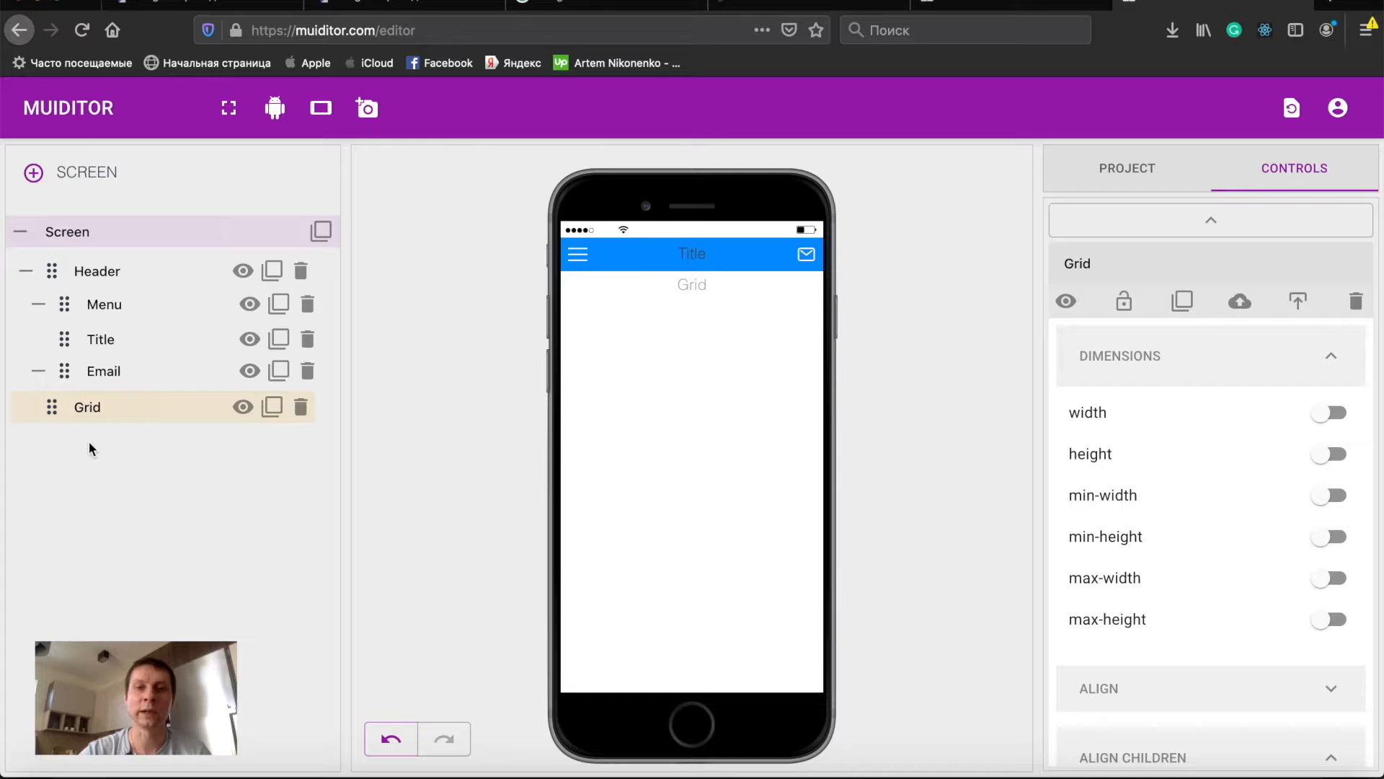
{"action": "double_click", "coordinate": [87, 407]}
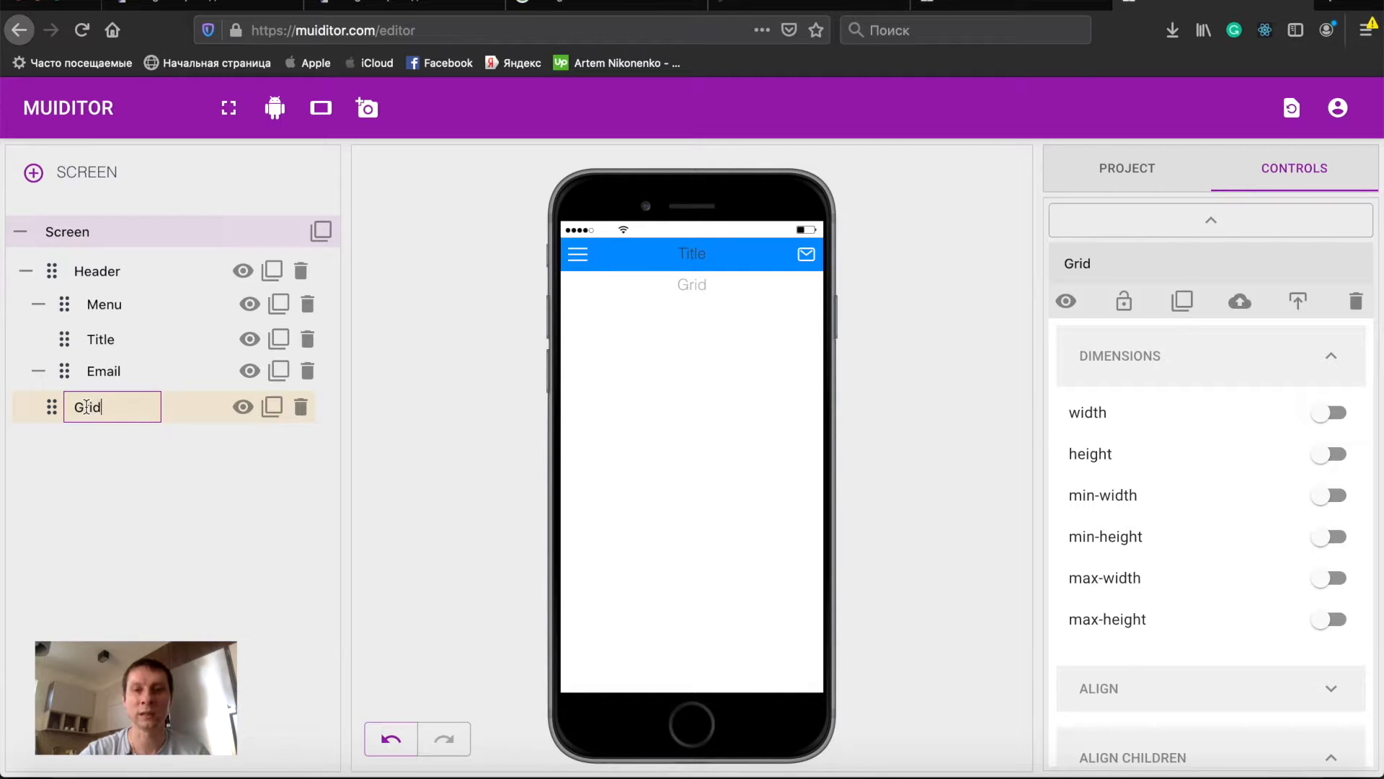
{"action": "key", "text": "BackSpace"}
{"action": "key", "text": "BackSpace"}
{"action": "key", "text": "BackSpace"}
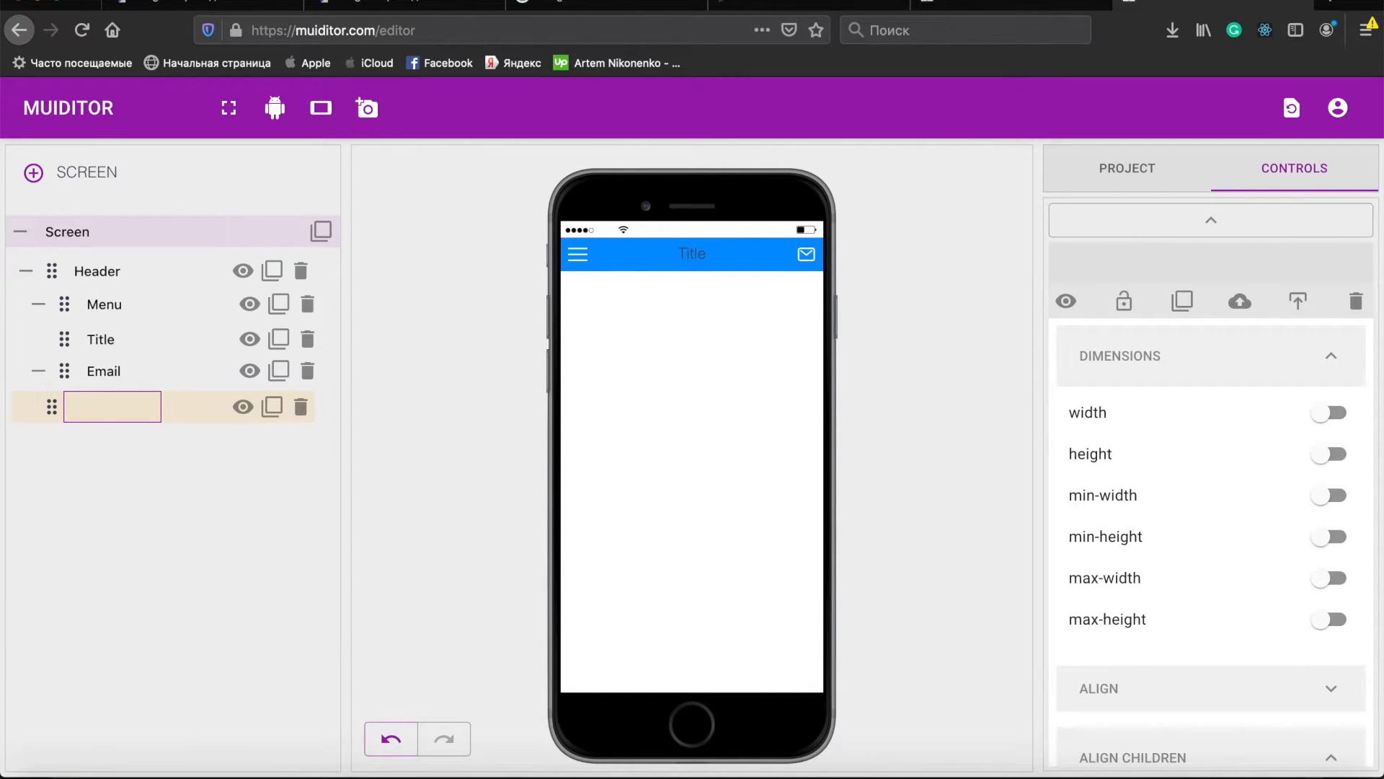
{"action": "type", "text": "Content"}
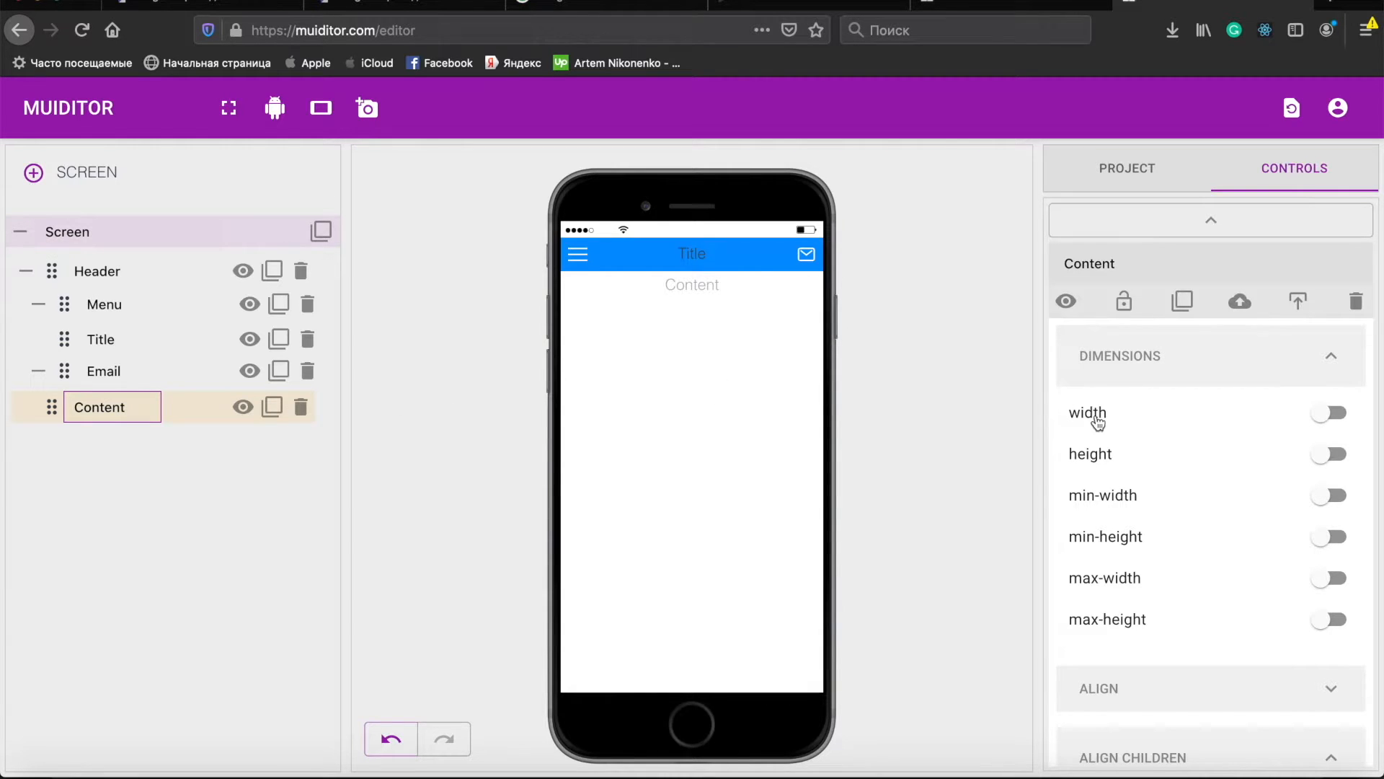
- Set the Content element's width to 100% and height to 90%
{"action": "left_click", "coordinate": [1140, 423]}
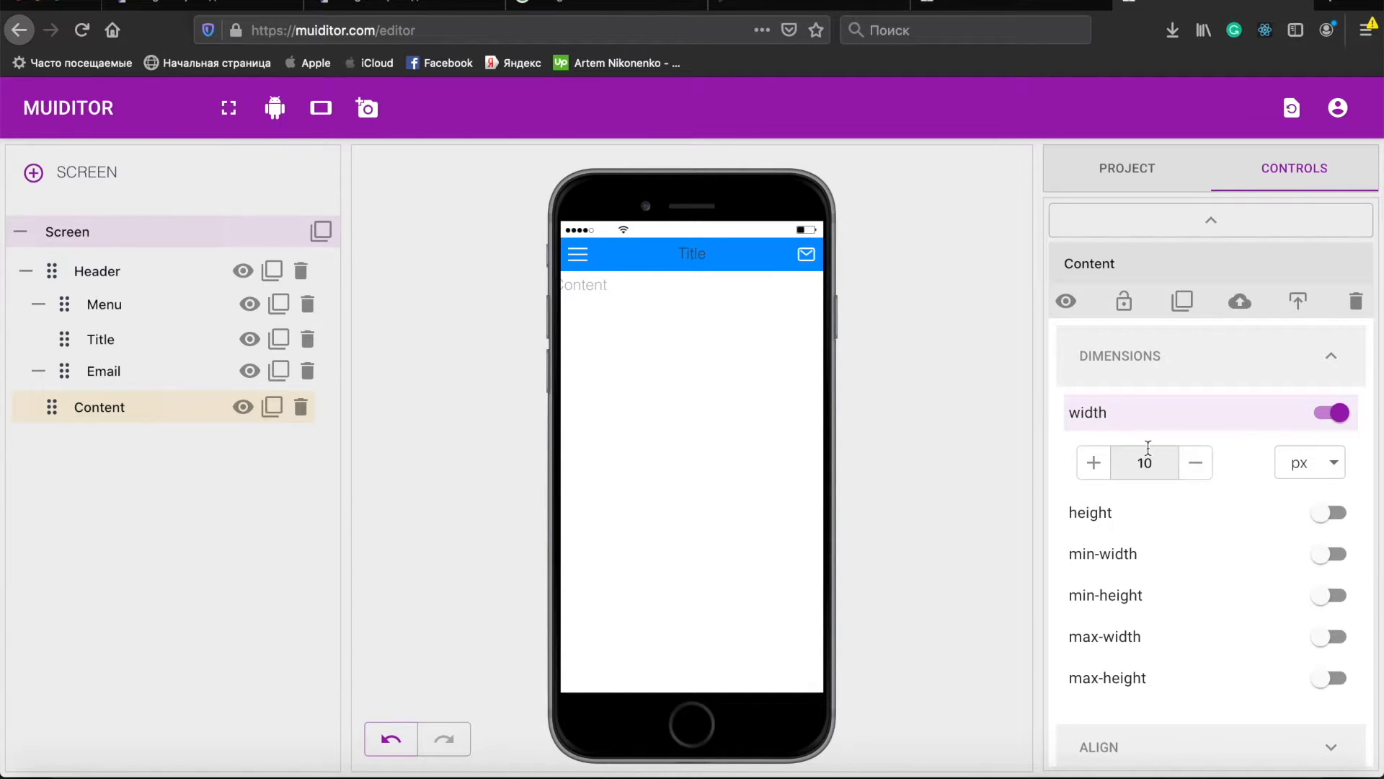
{"action": "type", "text": "0"}
{"action": "left_click", "coordinate": [1309, 474]}
{"action": "left_click", "coordinate": [1306, 477]}
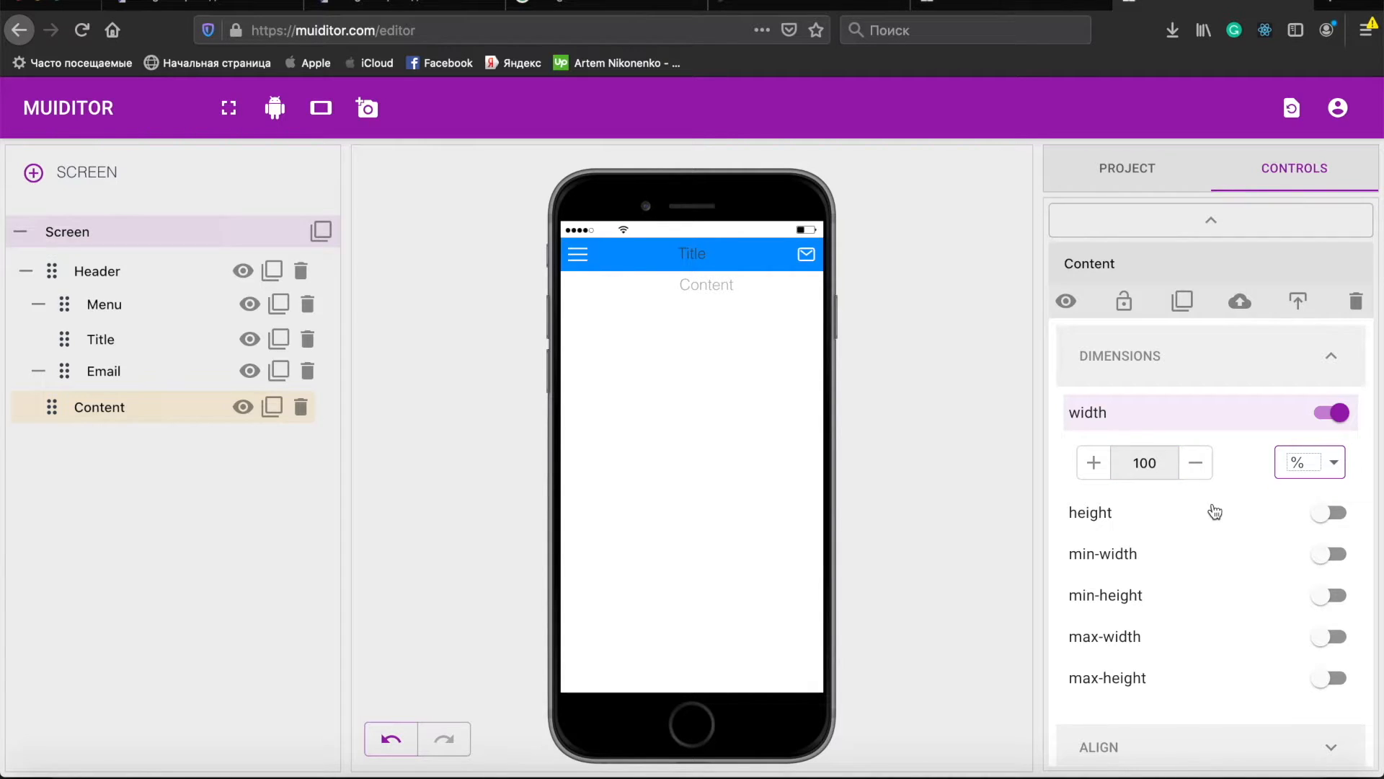
{"action": "left_click", "coordinate": [1118, 512]}
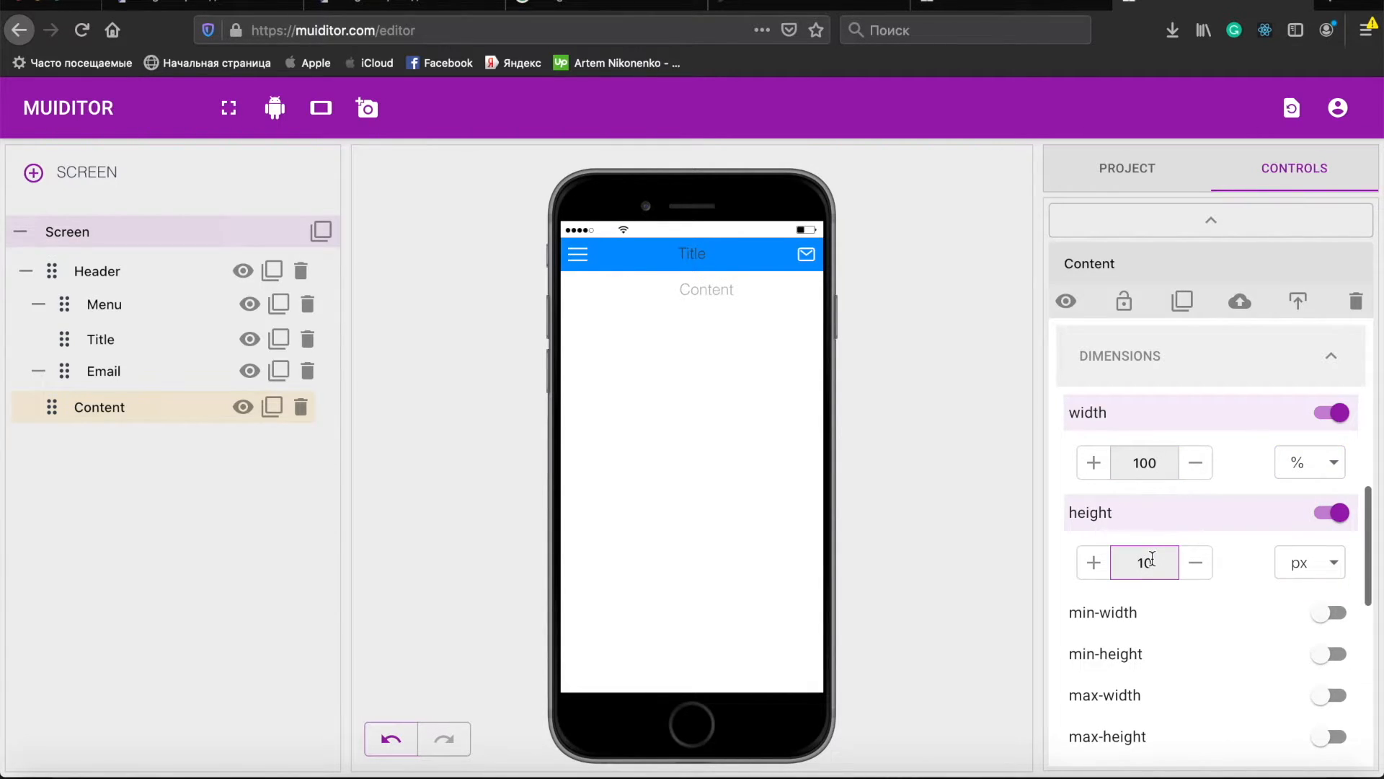
{"action": "left_click", "coordinate": [1324, 559]}
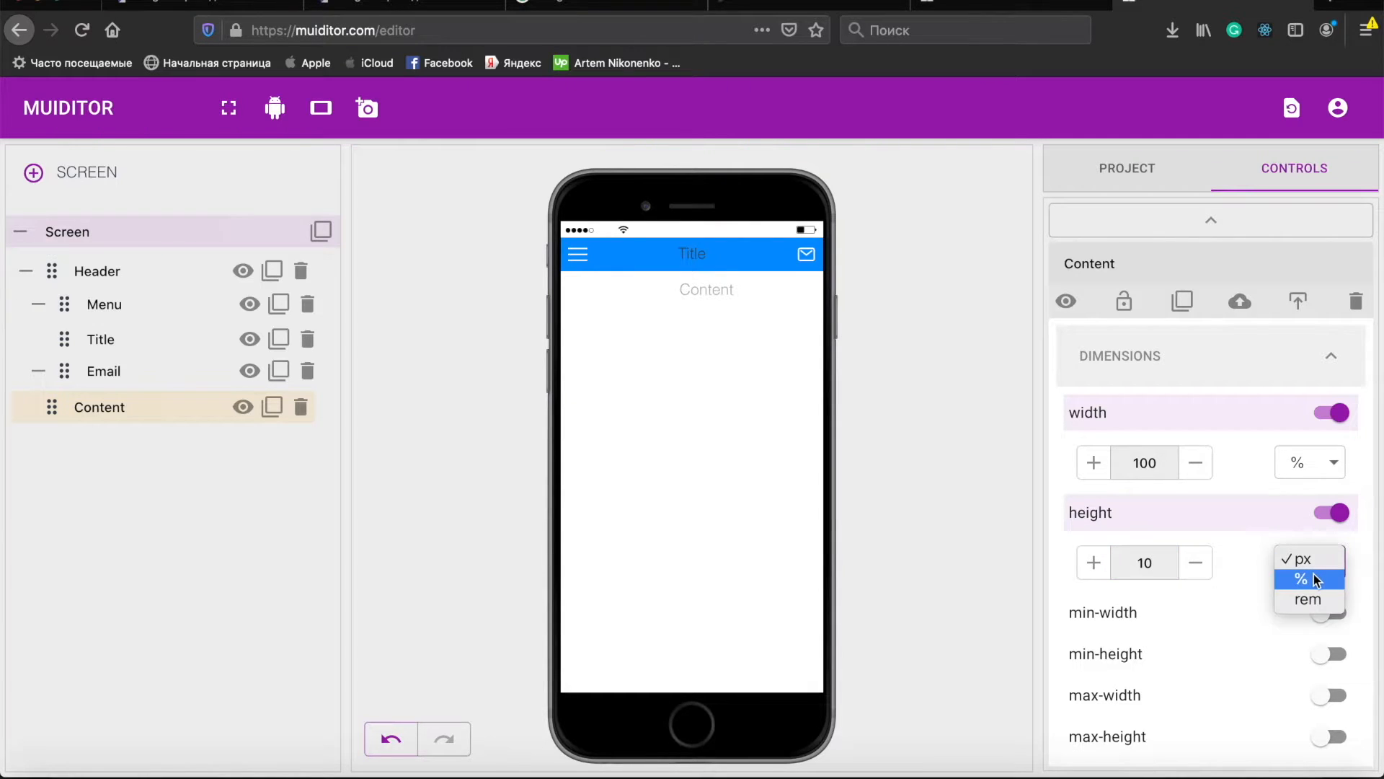
{"action": "left_click", "coordinate": [1314, 576]}
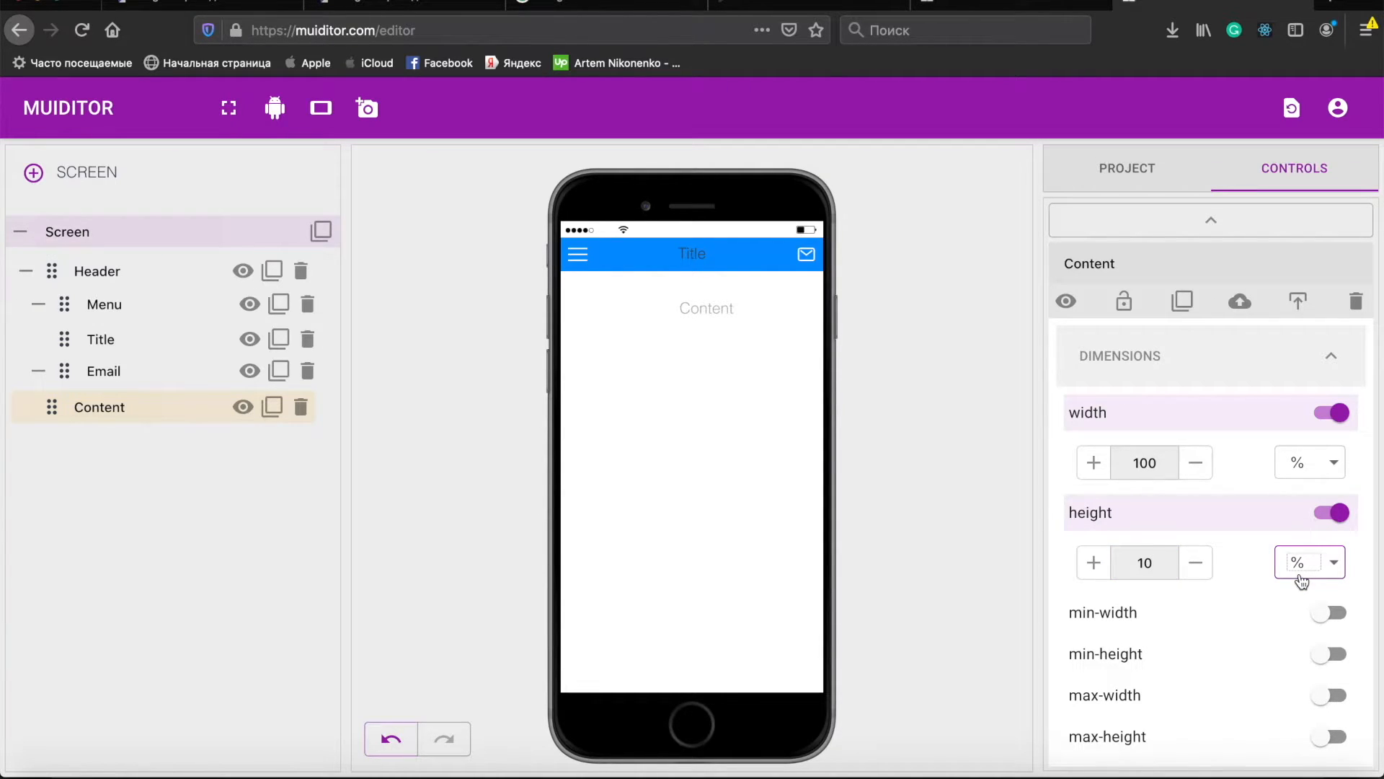
{"action": "left_click", "coordinate": [1145, 563]}
{"action": "key", "text": "BackSpace"}
{"action": "type", "text": "9"}
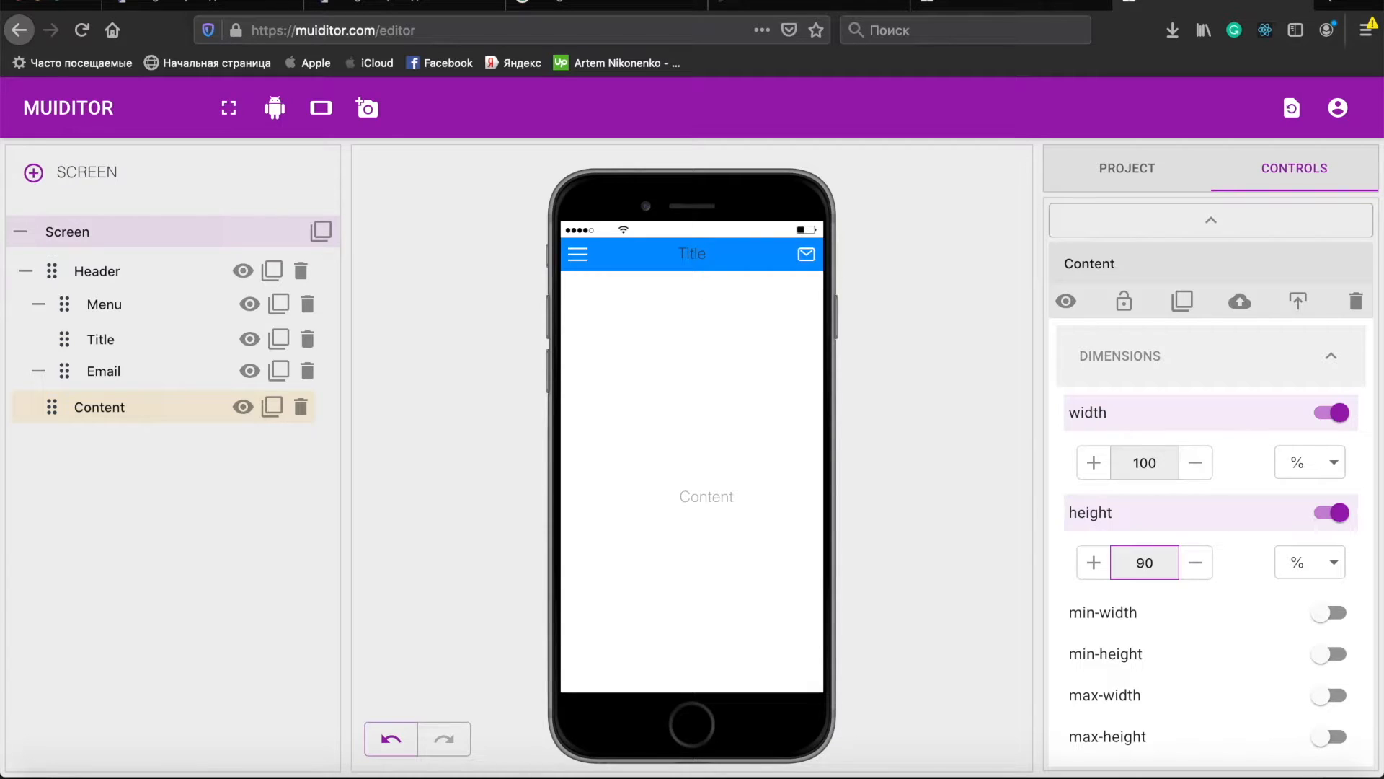
- Add a new Grid element to the screen and nest it inside Content
{"action": "left_click", "coordinate": [1199, 224]}
{"action": "left_click_drag", "start_coordinate": [1087, 259], "coordinate": [711, 482]}
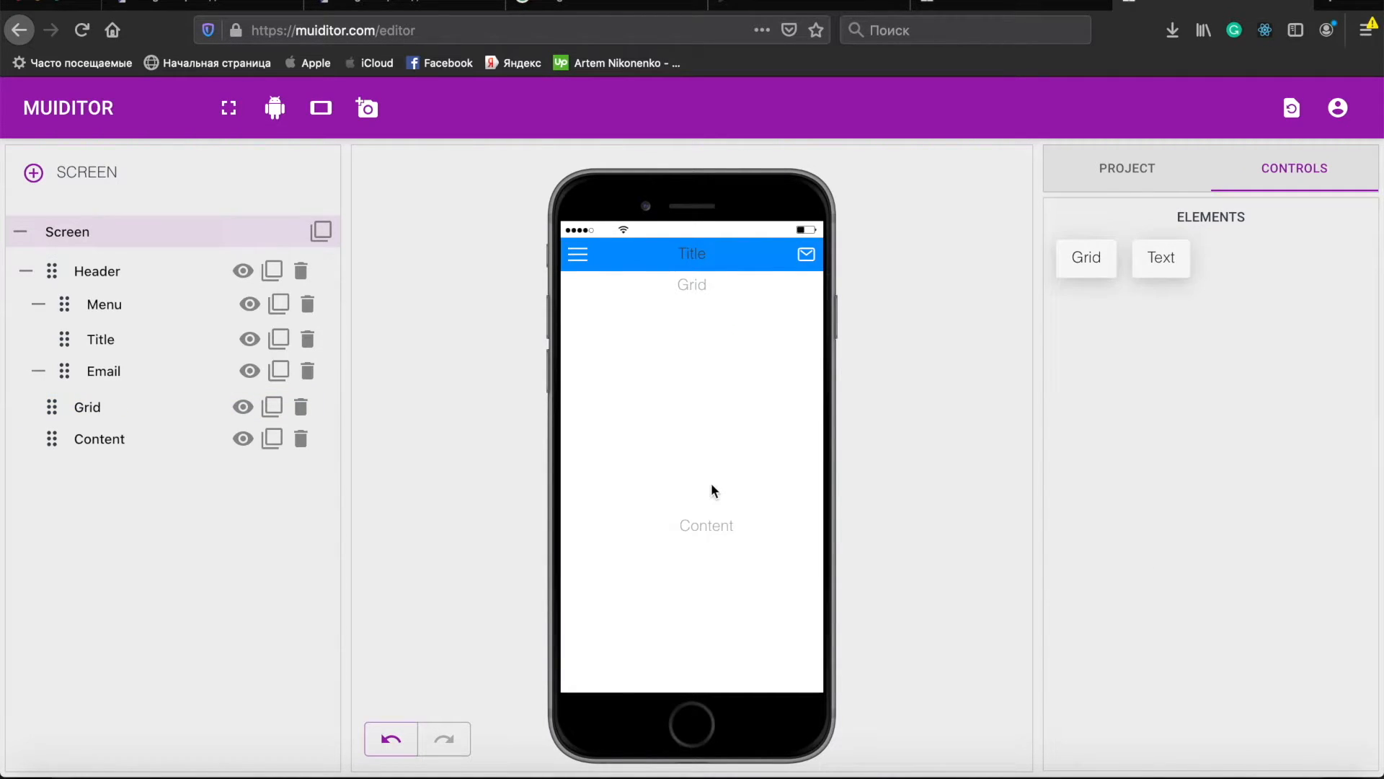
{"action": "left_click_drag", "start_coordinate": [49, 412], "coordinate": [59, 409]}
{"action": "left_click", "coordinate": [110, 407]}
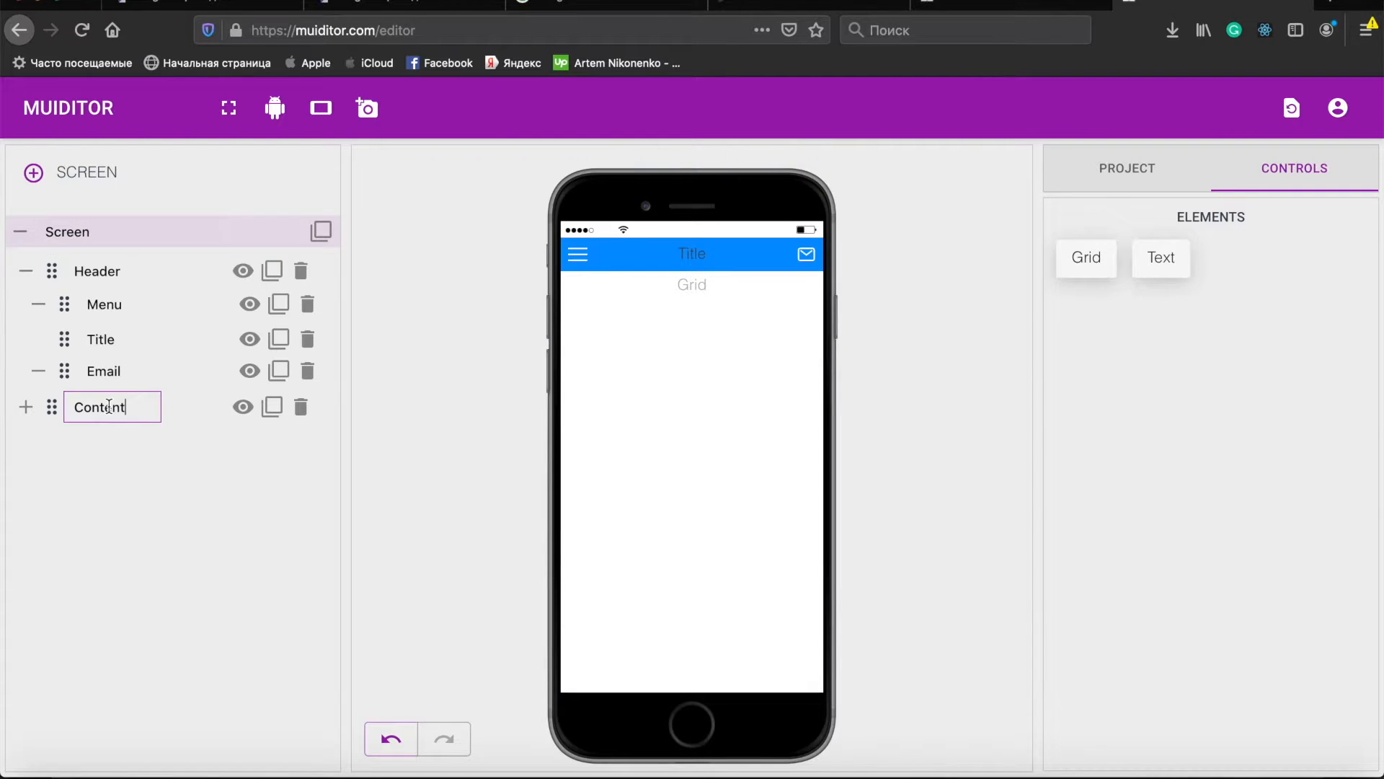
- Enable display flex with justify-content and align-items set to center on the Content element
{"action": "left_click", "coordinate": [1132, 372]}
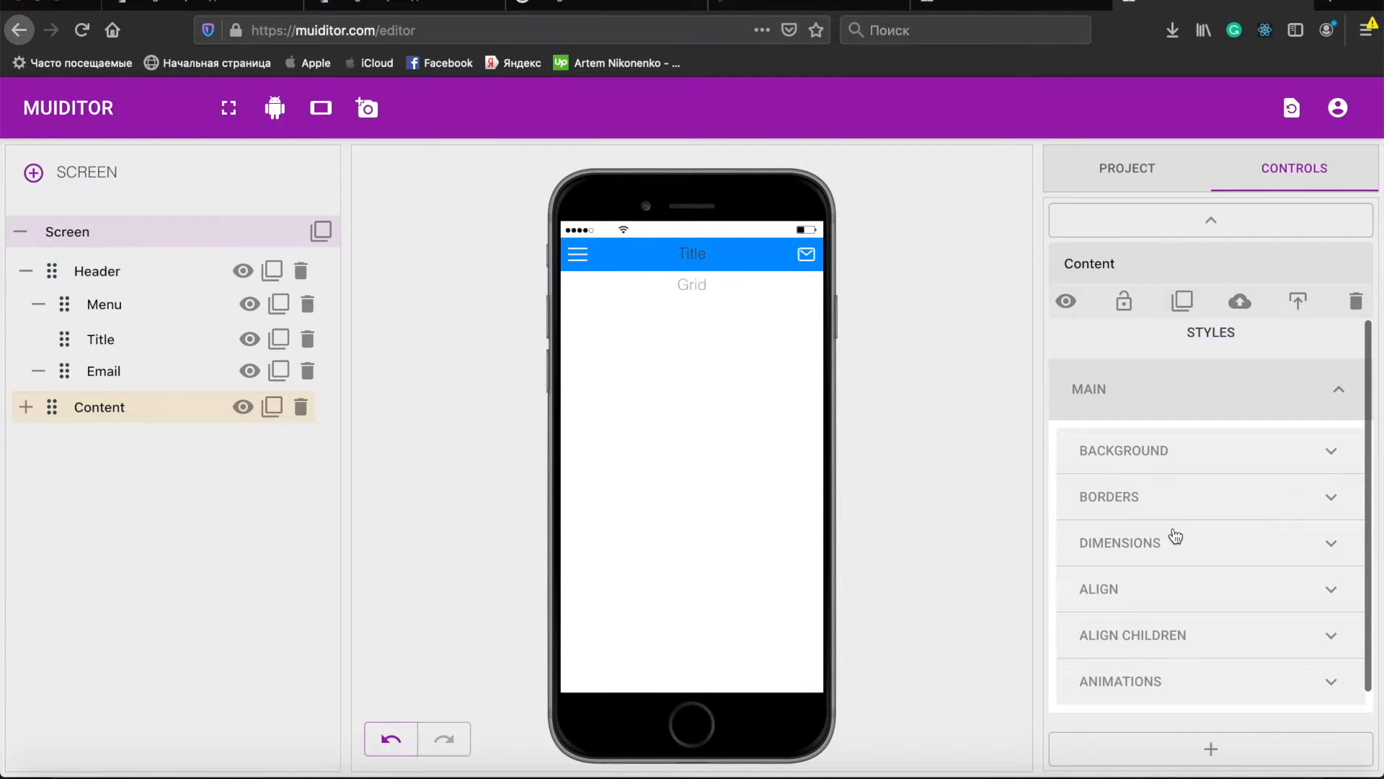
{"action": "scroll", "coordinate": [1176, 534], "scroll_direction": "down", "scroll_amount": 1}
{"action": "left_click", "coordinate": [1202, 560]}
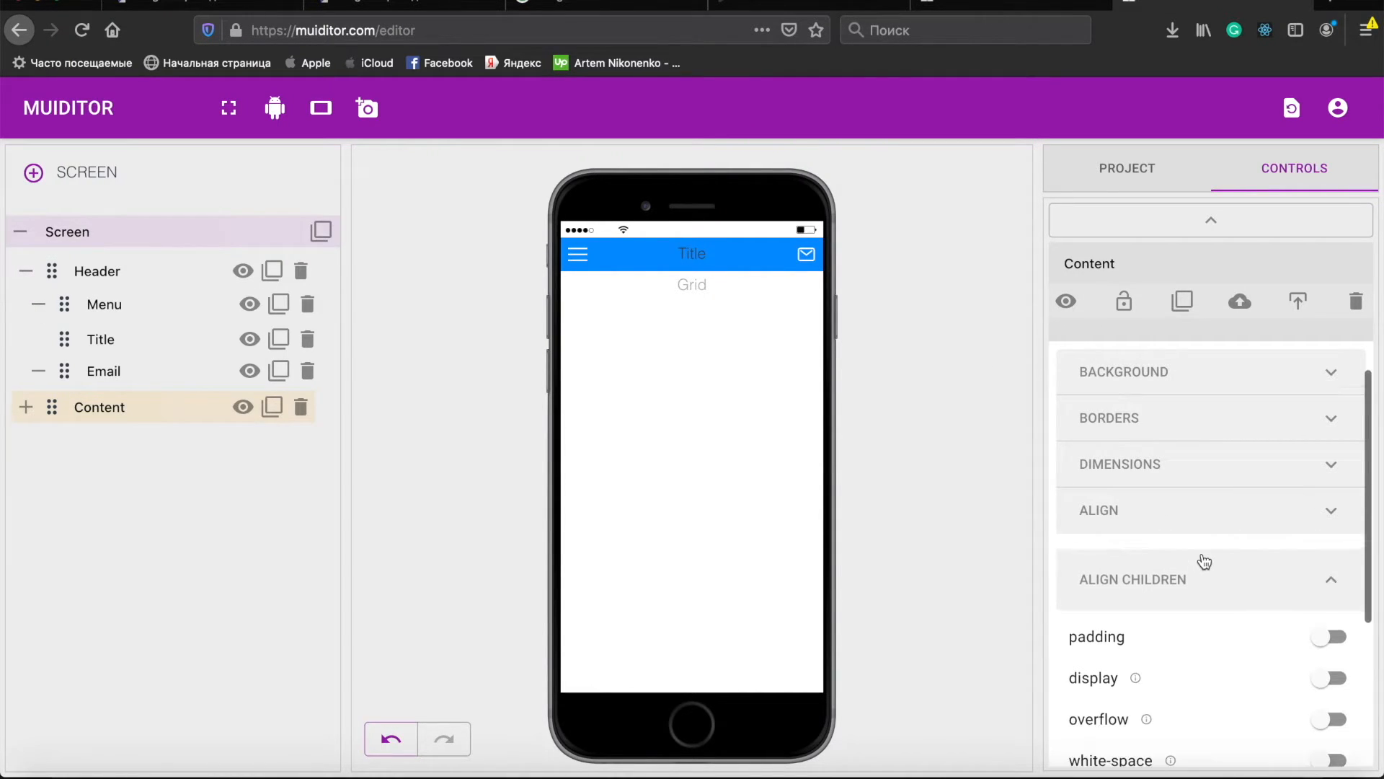
{"action": "scroll", "coordinate": [1212, 558], "scroll_direction": "down", "scroll_amount": 3}
{"action": "left_click", "coordinate": [1208, 456]}
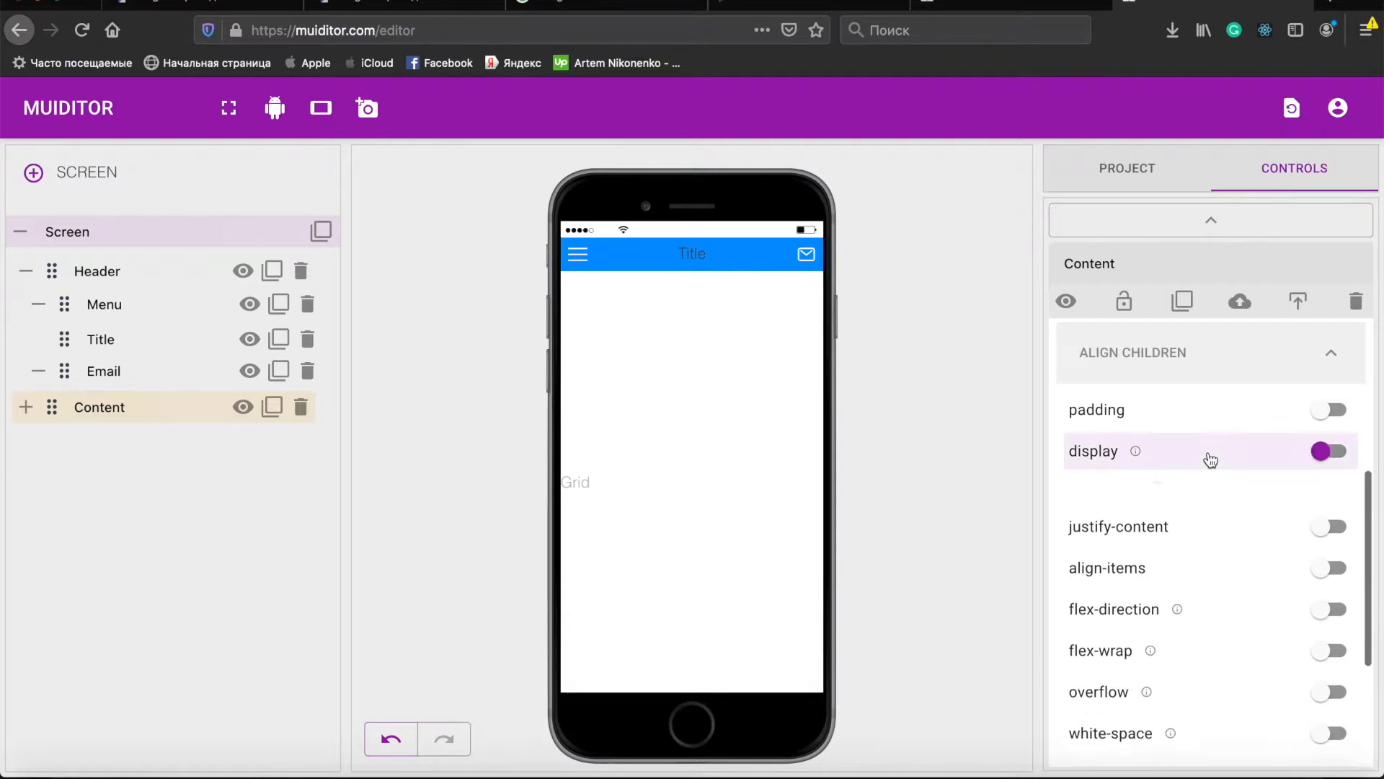
{"action": "scroll", "coordinate": [1233, 523], "scroll_direction": "down", "scroll_amount": 2}
{"action": "left_click", "coordinate": [1217, 527]}
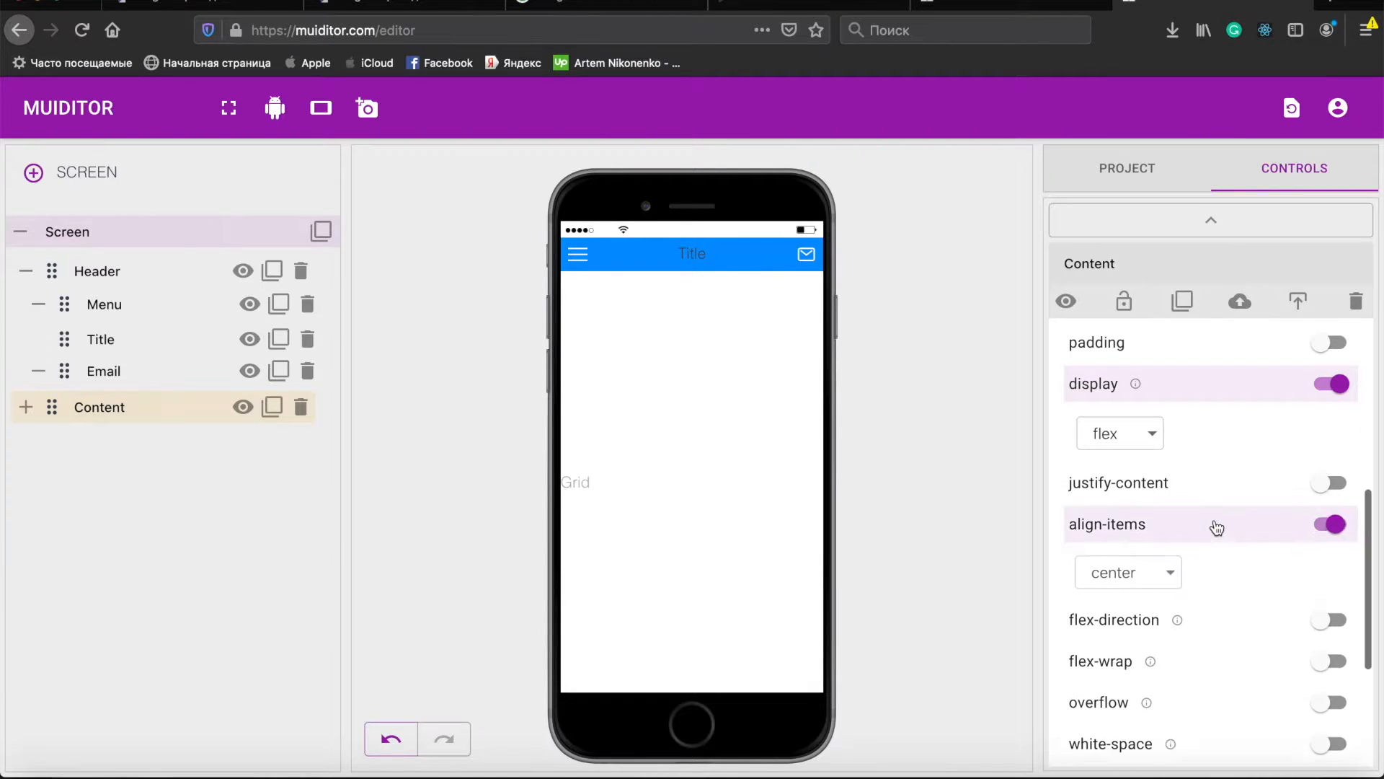
{"action": "left_click", "coordinate": [1188, 493]}
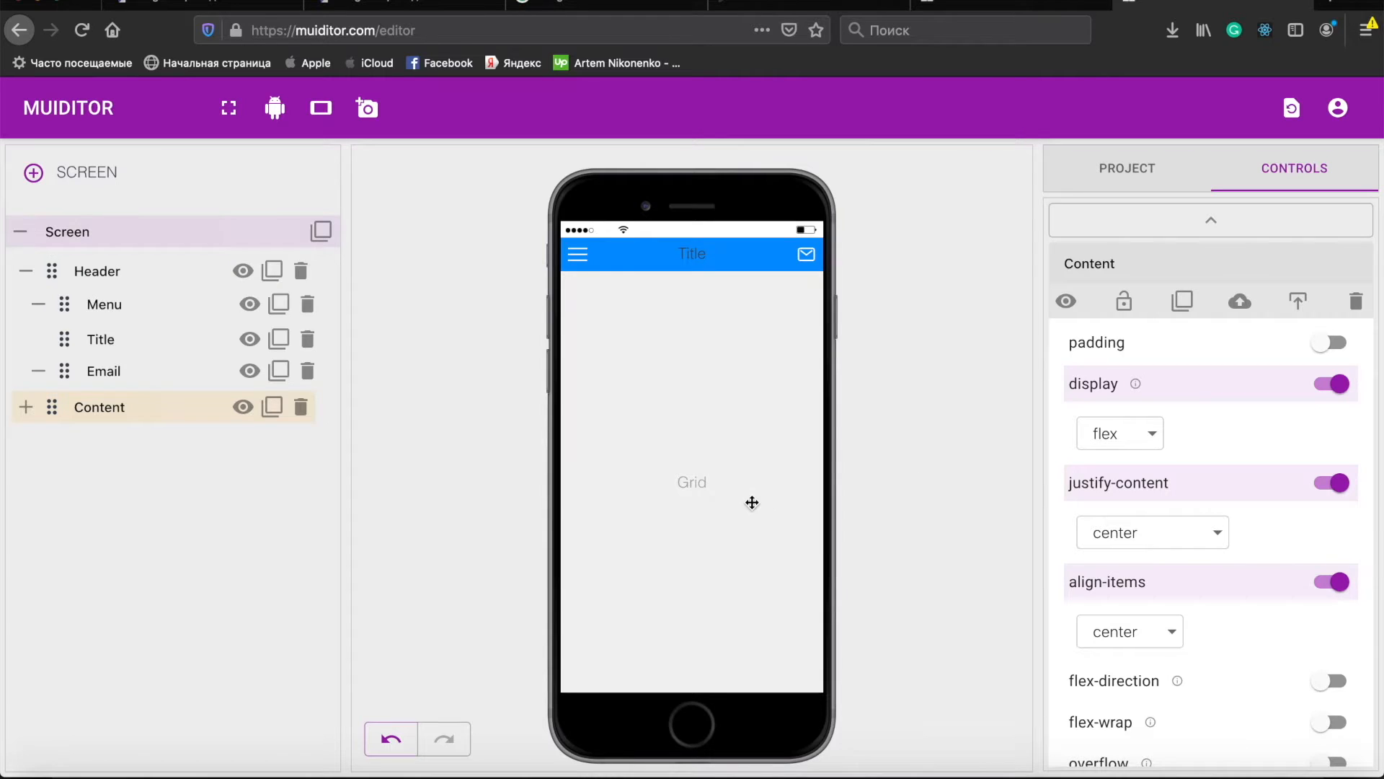
- Select the Grid inside Content and enable a background image with more options shown
{"action": "left_click", "coordinate": [25, 406]}
{"action": "left_click", "coordinate": [100, 440]}
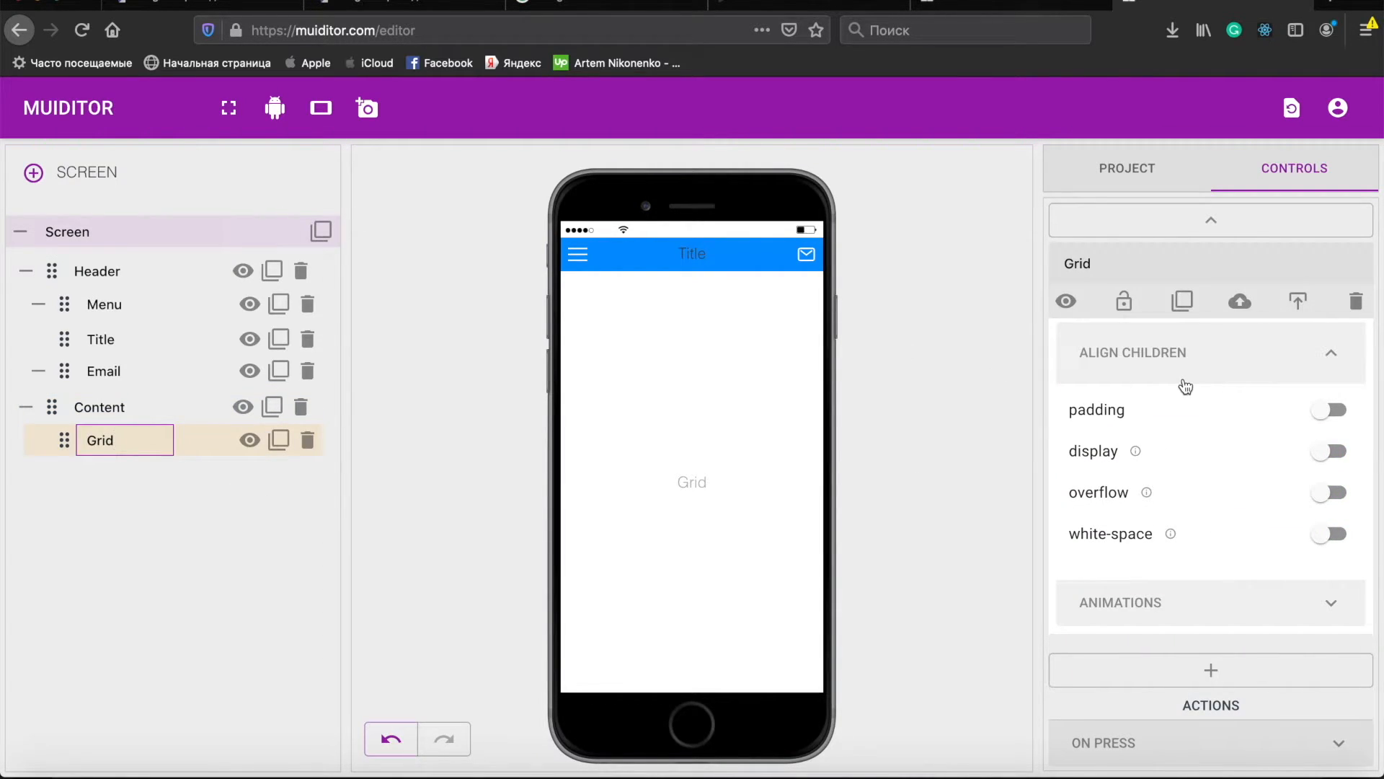
{"action": "scroll", "coordinate": [1194, 400], "scroll_direction": "up", "scroll_amount": 5}
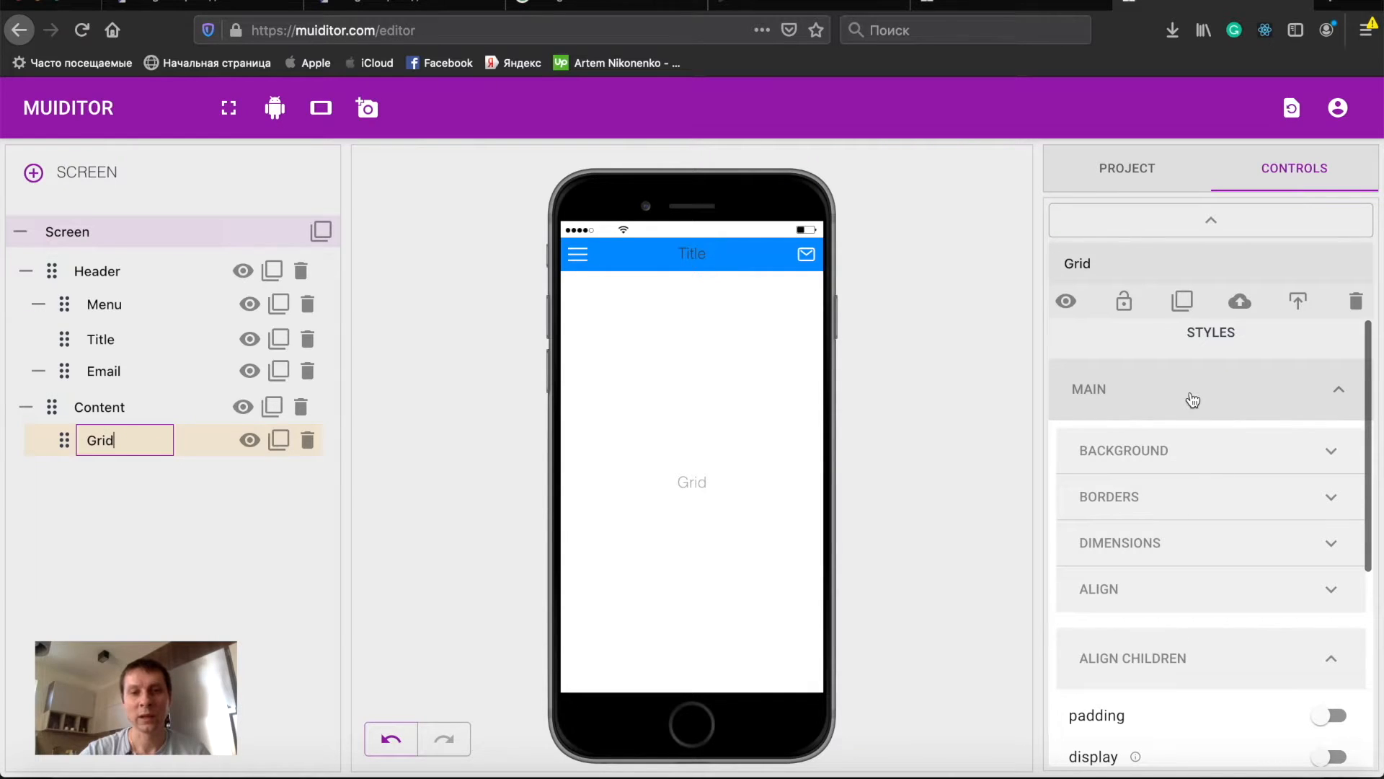
{"action": "left_click", "coordinate": [1164, 459]}
{"action": "scroll", "coordinate": [1199, 490], "scroll_direction": "down", "scroll_amount": 2}
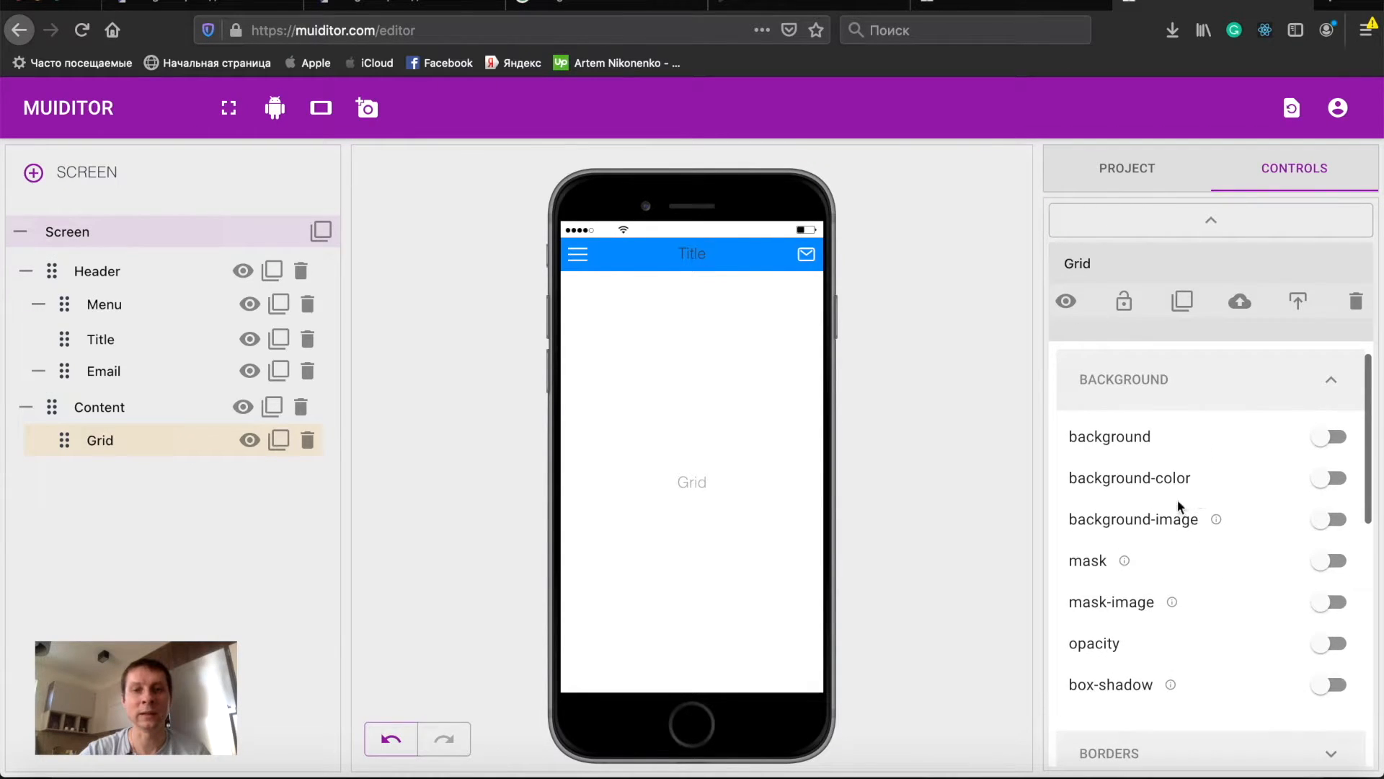
{"action": "left_click", "coordinate": [1179, 518]}
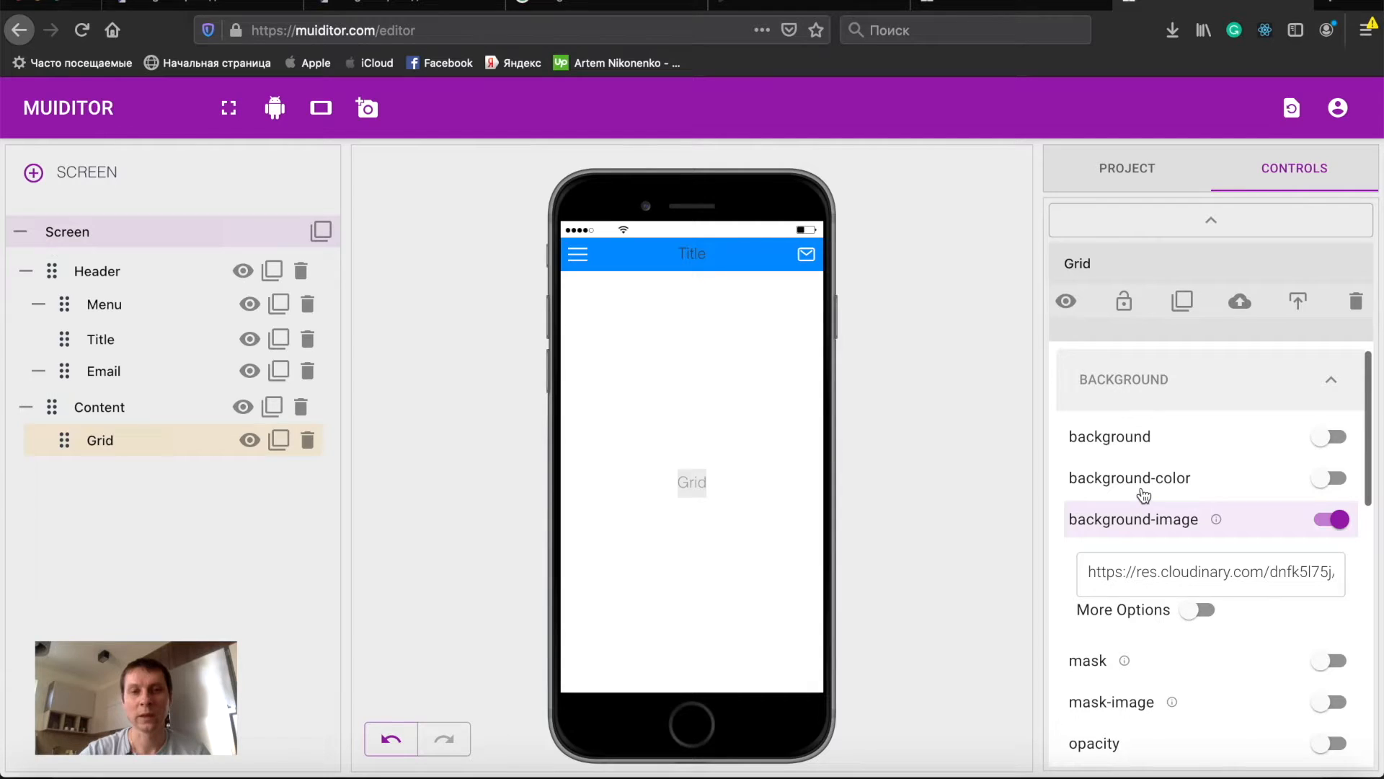
{"action": "scroll", "coordinate": [1239, 516], "scroll_direction": "down", "scroll_amount": 1}
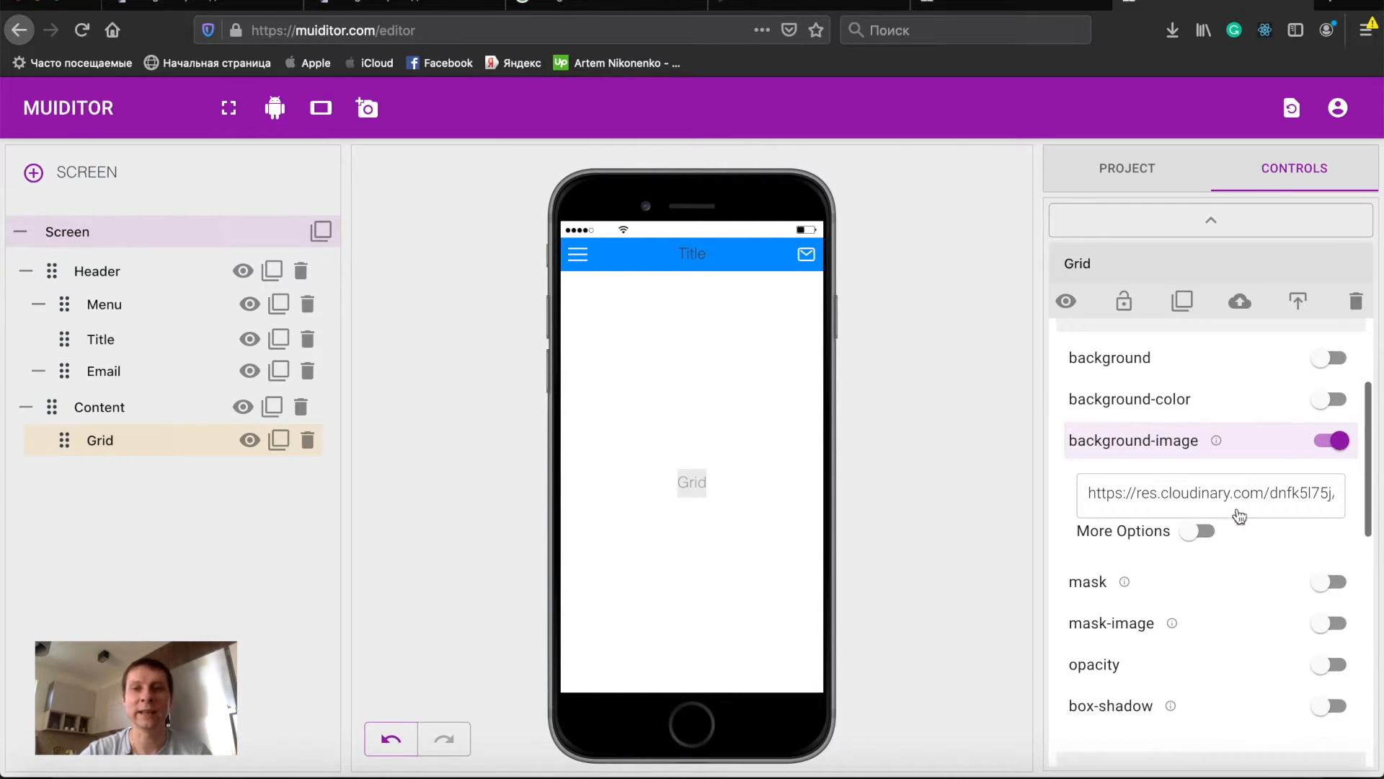
{"action": "left_click", "coordinate": [1167, 532]}
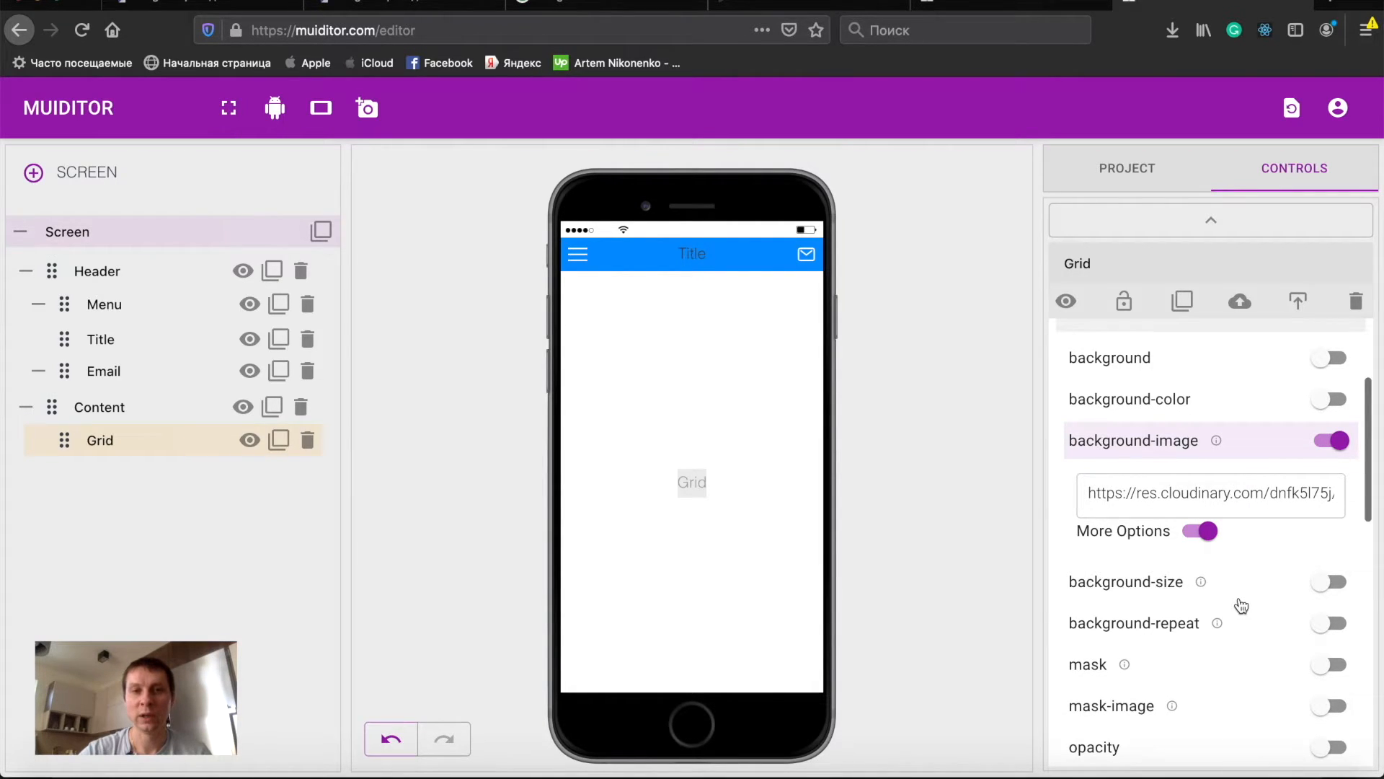
- Enable background-size on the Grid and set it to 100%
{"action": "left_click", "coordinate": [1139, 588]}
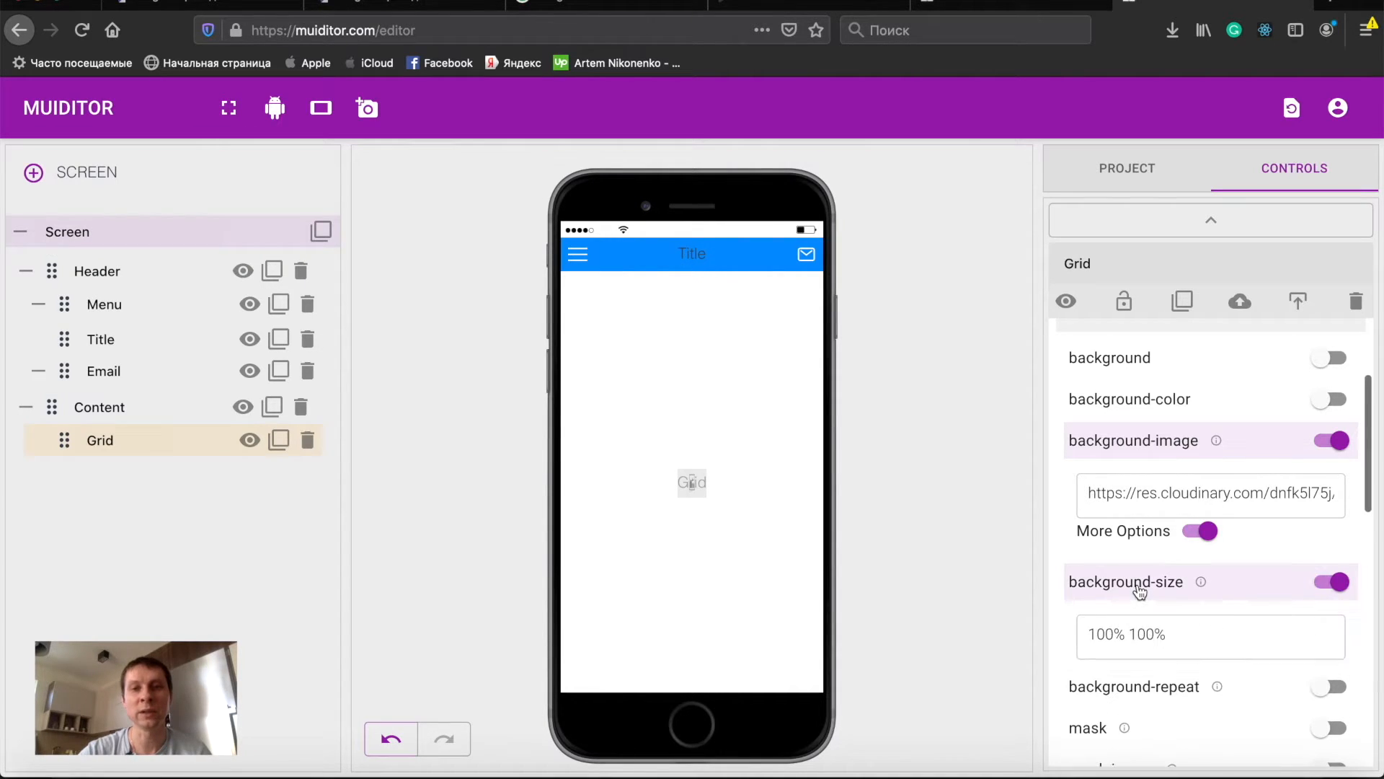
{"action": "scroll", "coordinate": [1139, 585], "scroll_direction": "down", "scroll_amount": 1}
{"action": "left_click", "coordinate": [1206, 580]}
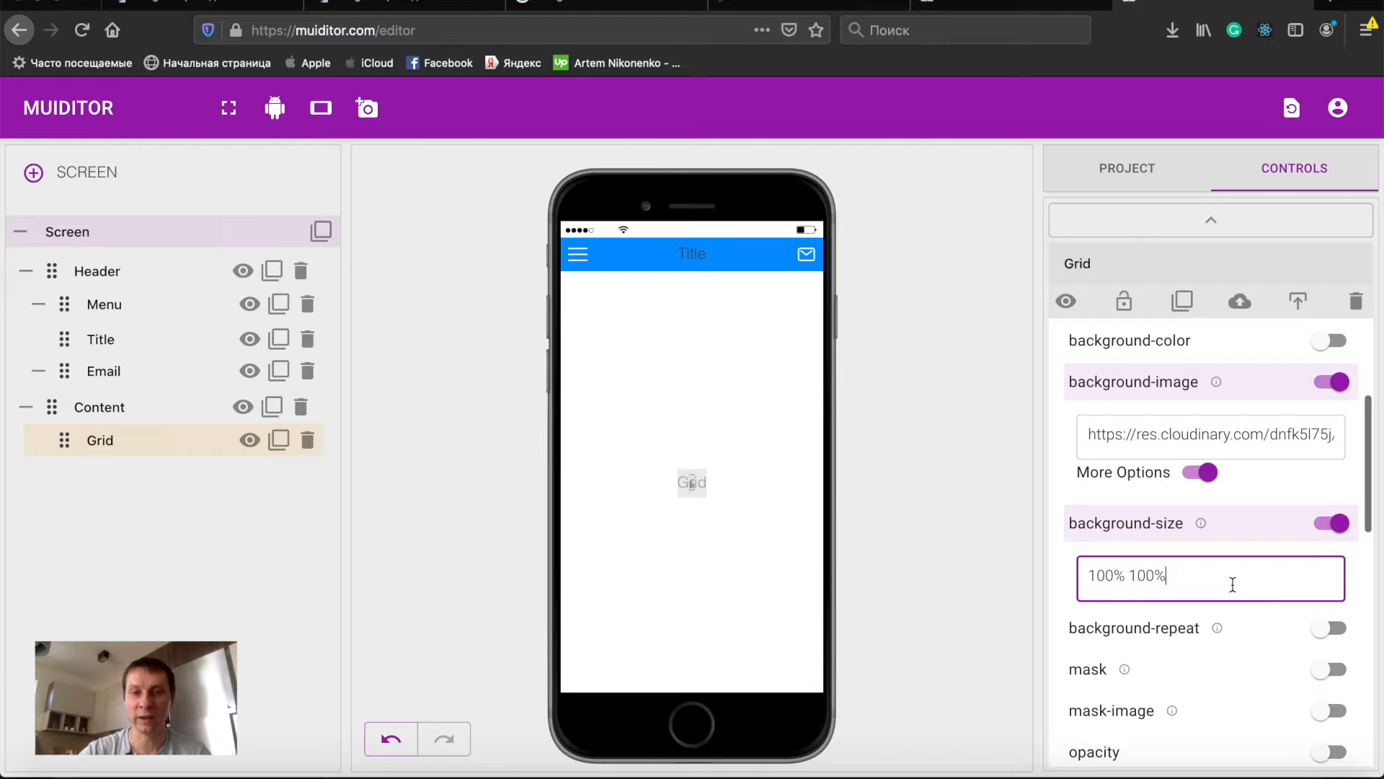
{"action": "key", "text": "BackSpace"}
{"action": "key", "text": "BackSpace"}
{"action": "key", "text": "BackSpace"}
{"action": "key", "text": "BackSpace"}
{"action": "key", "text": "BackSpace"}
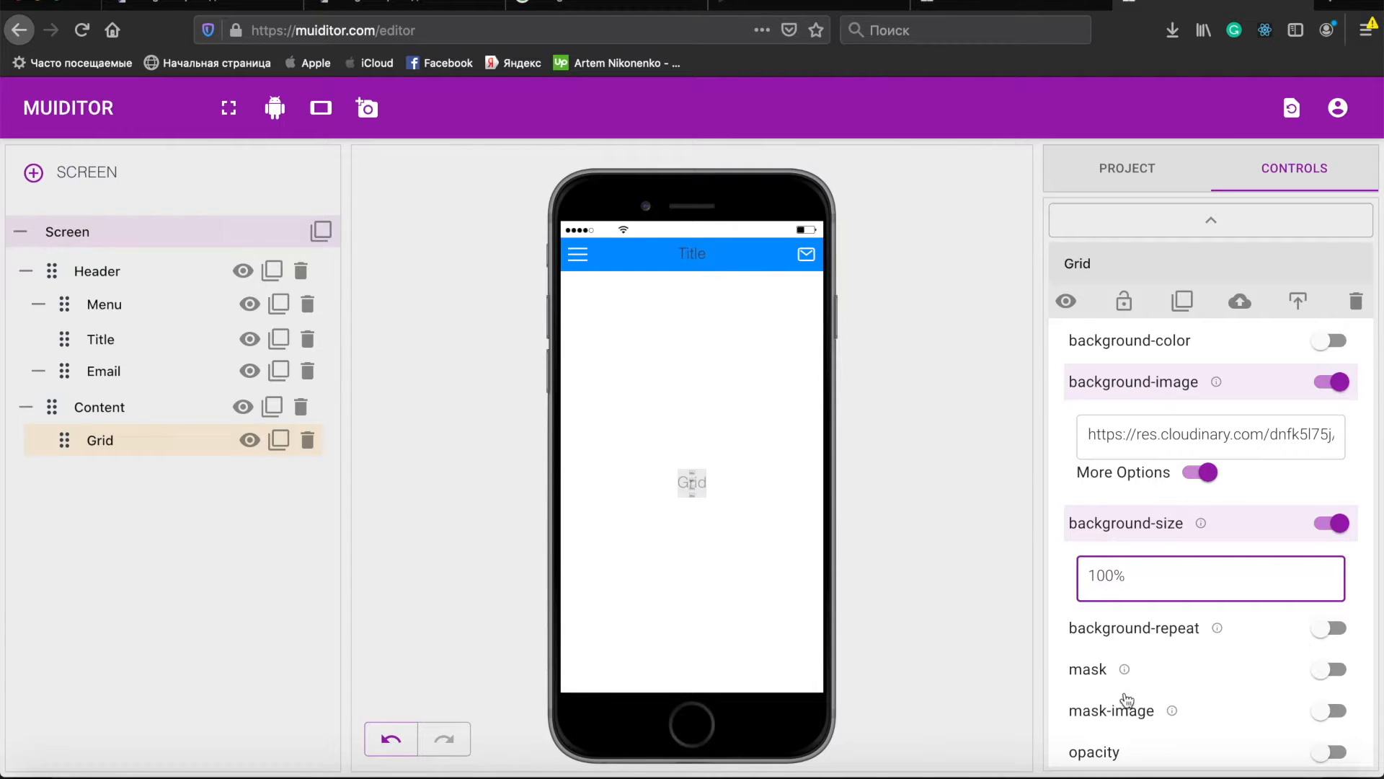
{"action": "left_click", "coordinate": [1134, 629]}
- Enable the Grid's width and height and set both to 50 px
{"action": "scroll", "coordinate": [1163, 604], "scroll_direction": "down", "scroll_amount": 1}
{"action": "scroll", "coordinate": [1164, 603], "scroll_direction": "down", "scroll_amount": 7}
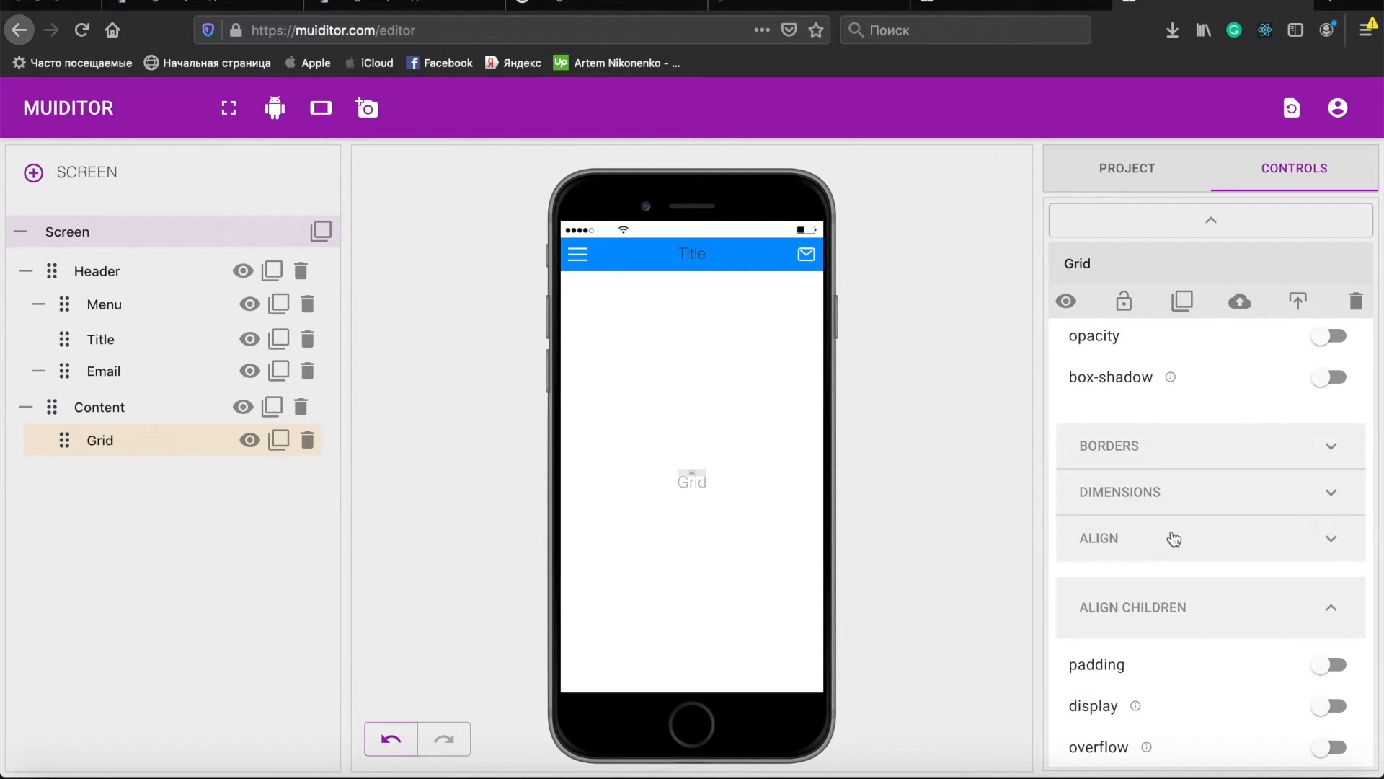
{"action": "left_click", "coordinate": [1144, 494]}
{"action": "scroll", "coordinate": [1204, 508], "scroll_direction": "down", "scroll_amount": 2}
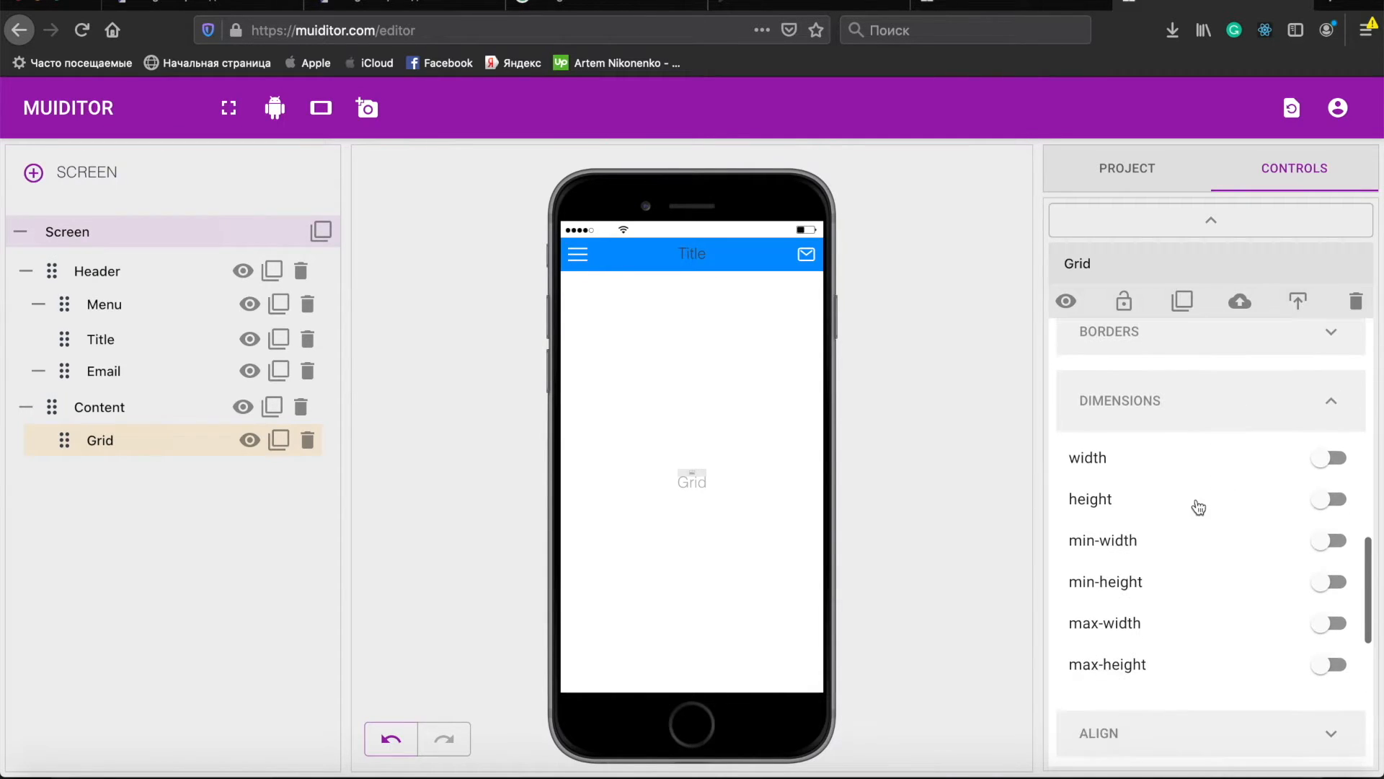
{"action": "left_click", "coordinate": [1121, 464]}
{"action": "left_click", "coordinate": [1144, 508]}
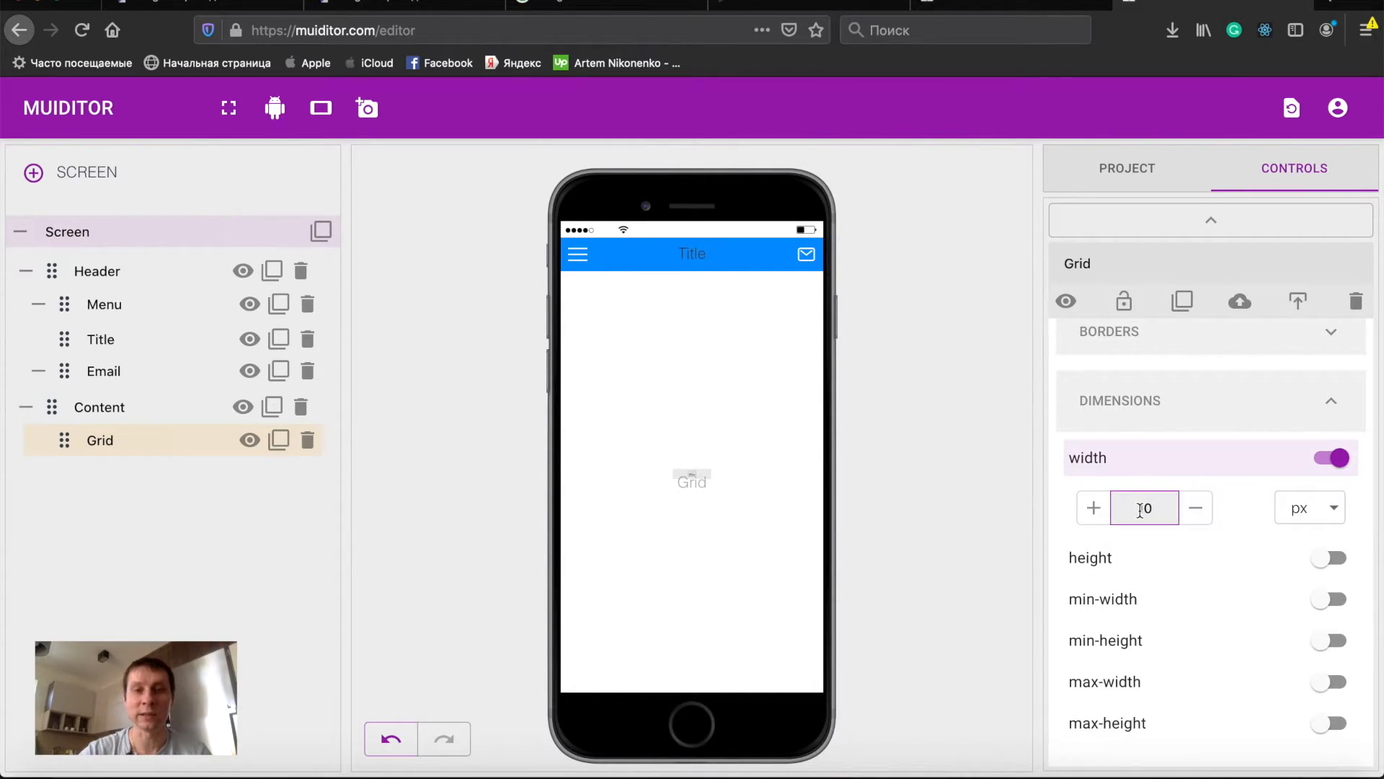
{"action": "double_click", "coordinate": [1139, 510]}
{"action": "type", "text": "50"}
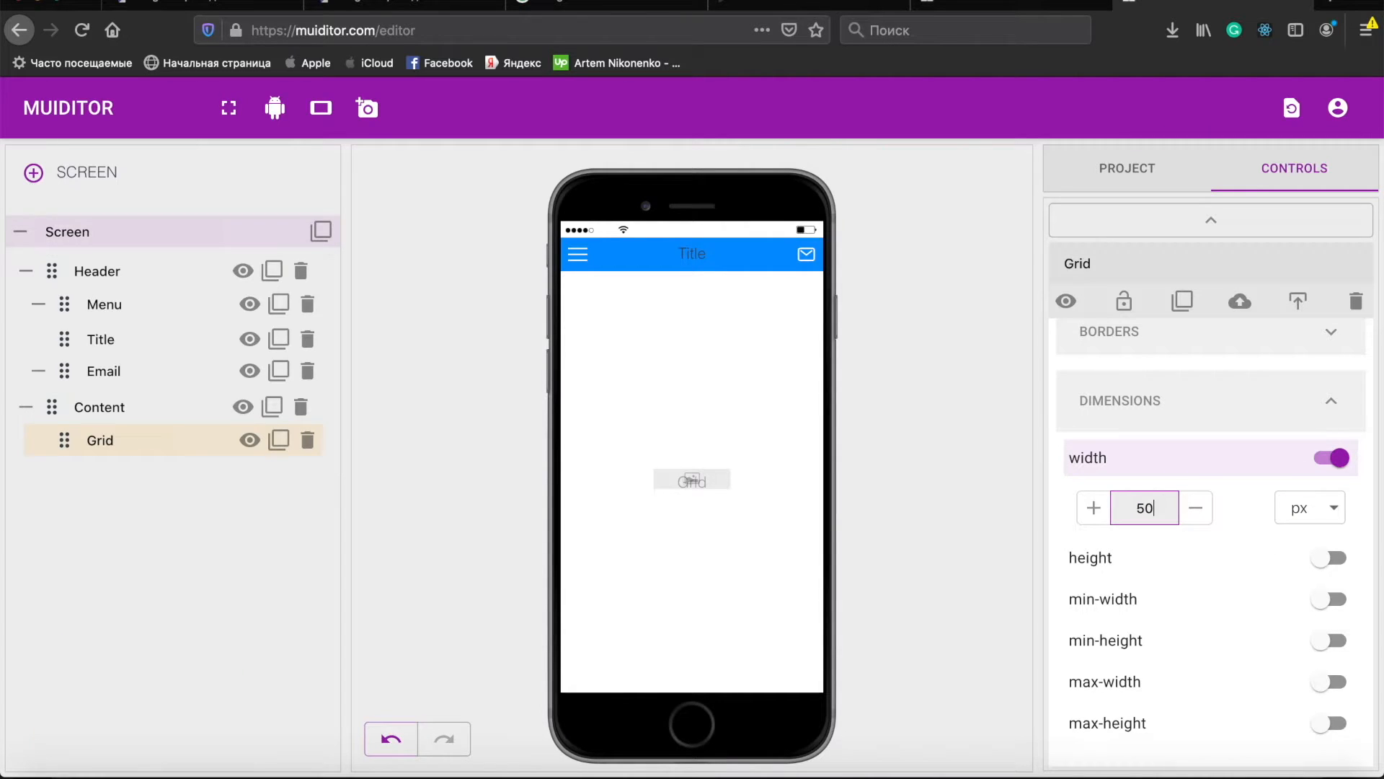
{"action": "left_click", "coordinate": [1123, 559]}
{"action": "left_click", "coordinate": [1143, 612]}
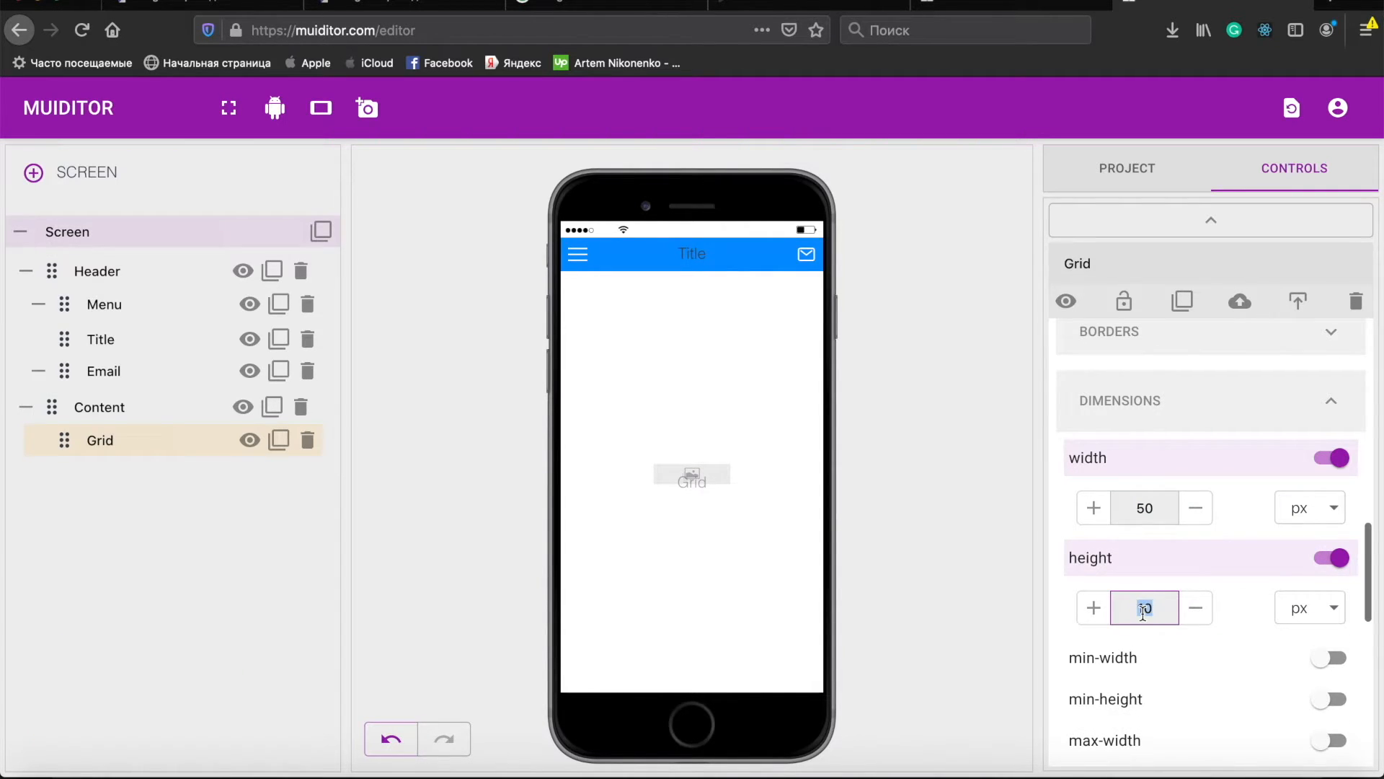
{"action": "type", "text": "50"}
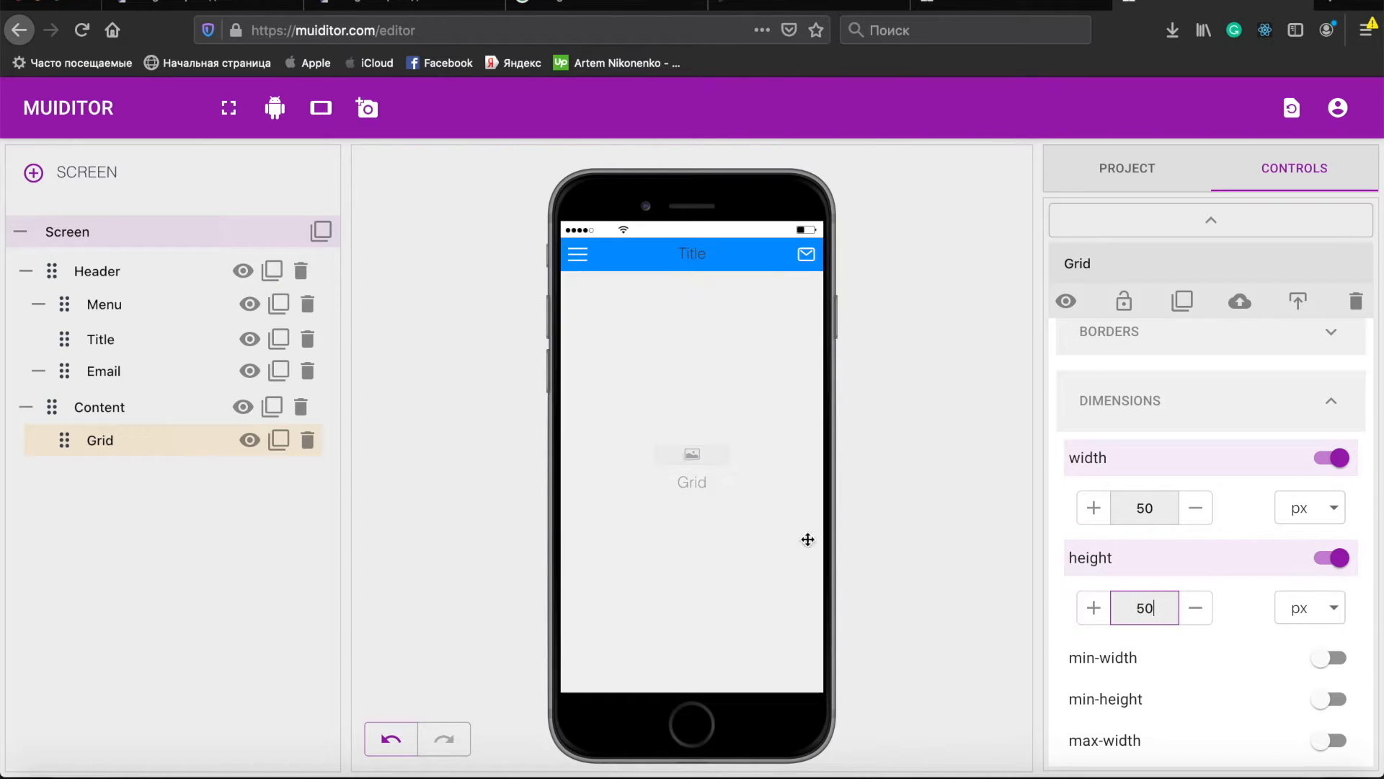
- Add a Text element inside the Grid and clear its text
{"action": "double_click", "coordinate": [97, 440]}
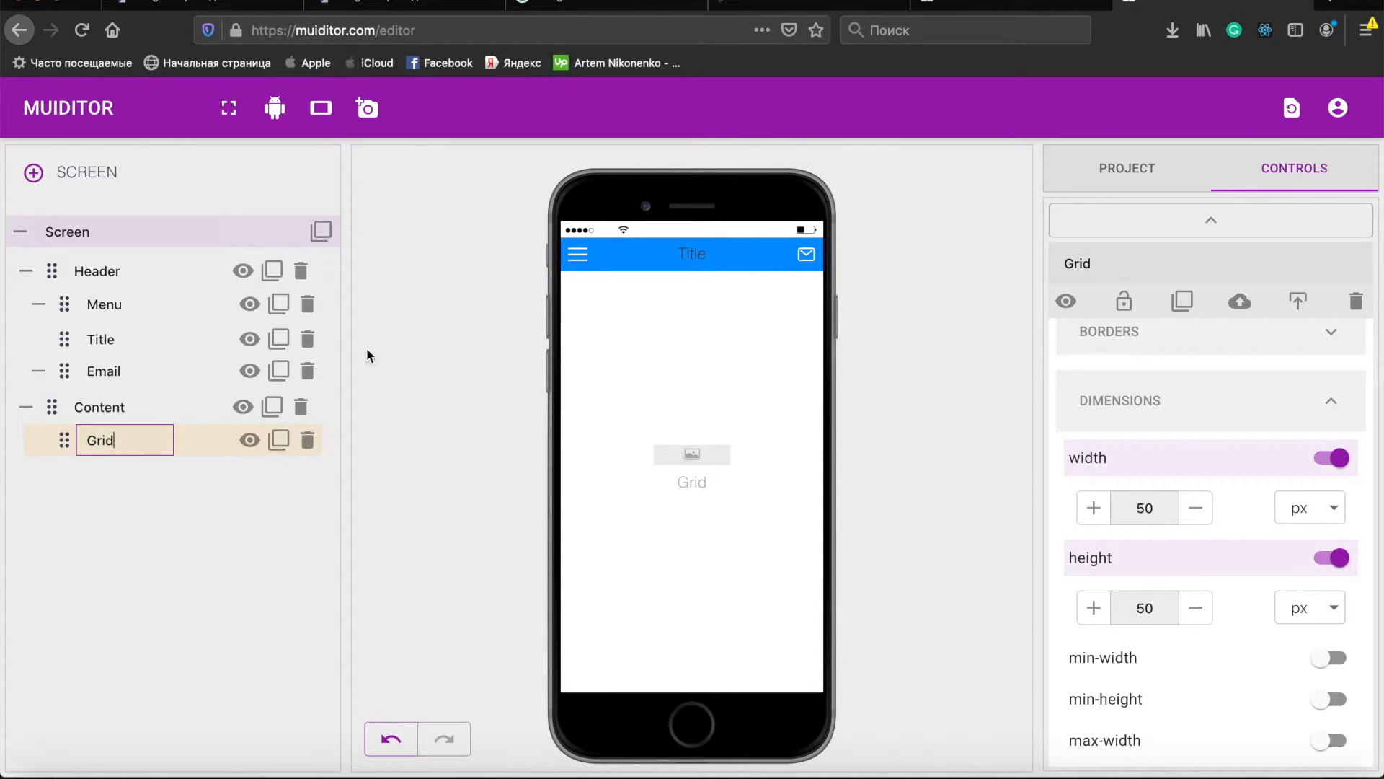
{"action": "left_click", "coordinate": [1209, 215]}
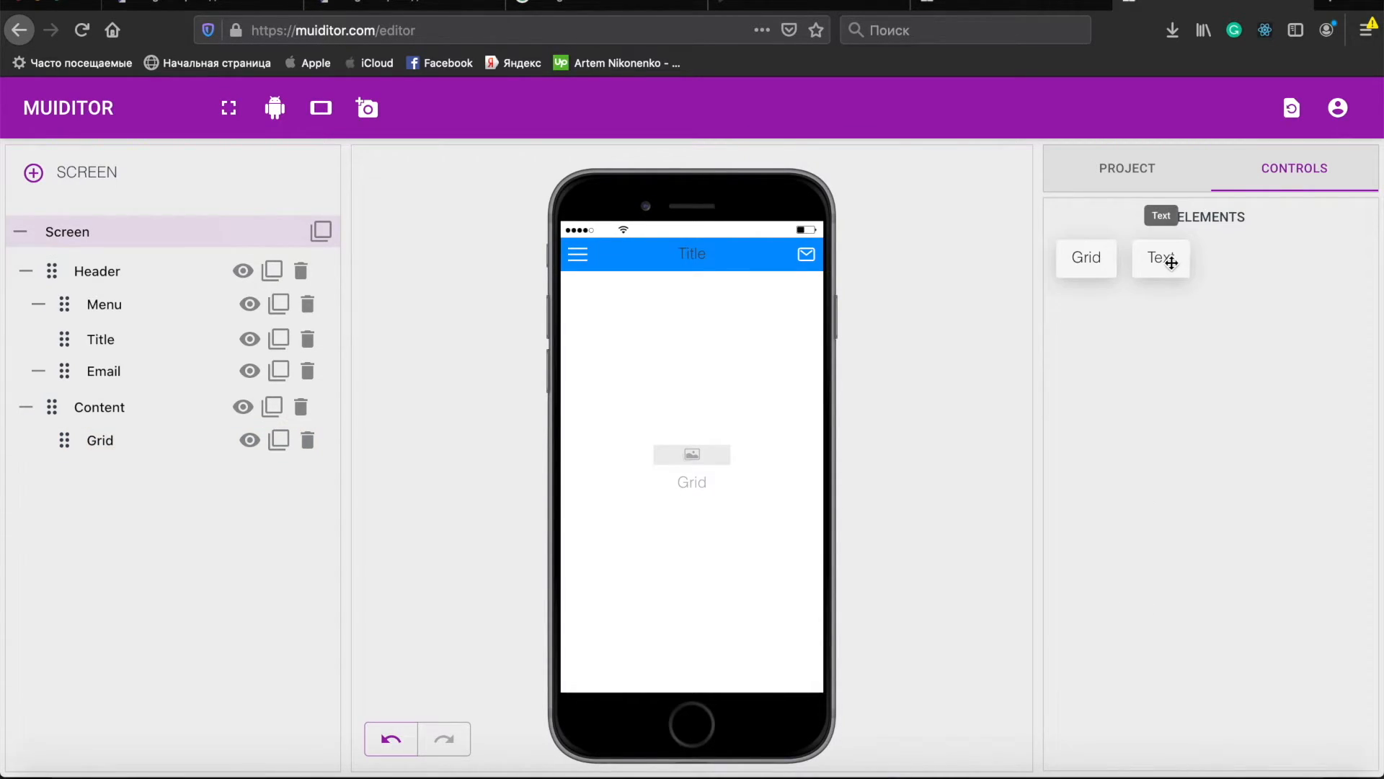
{"action": "left_click_drag", "start_coordinate": [1051, 306], "coordinate": [698, 482]}
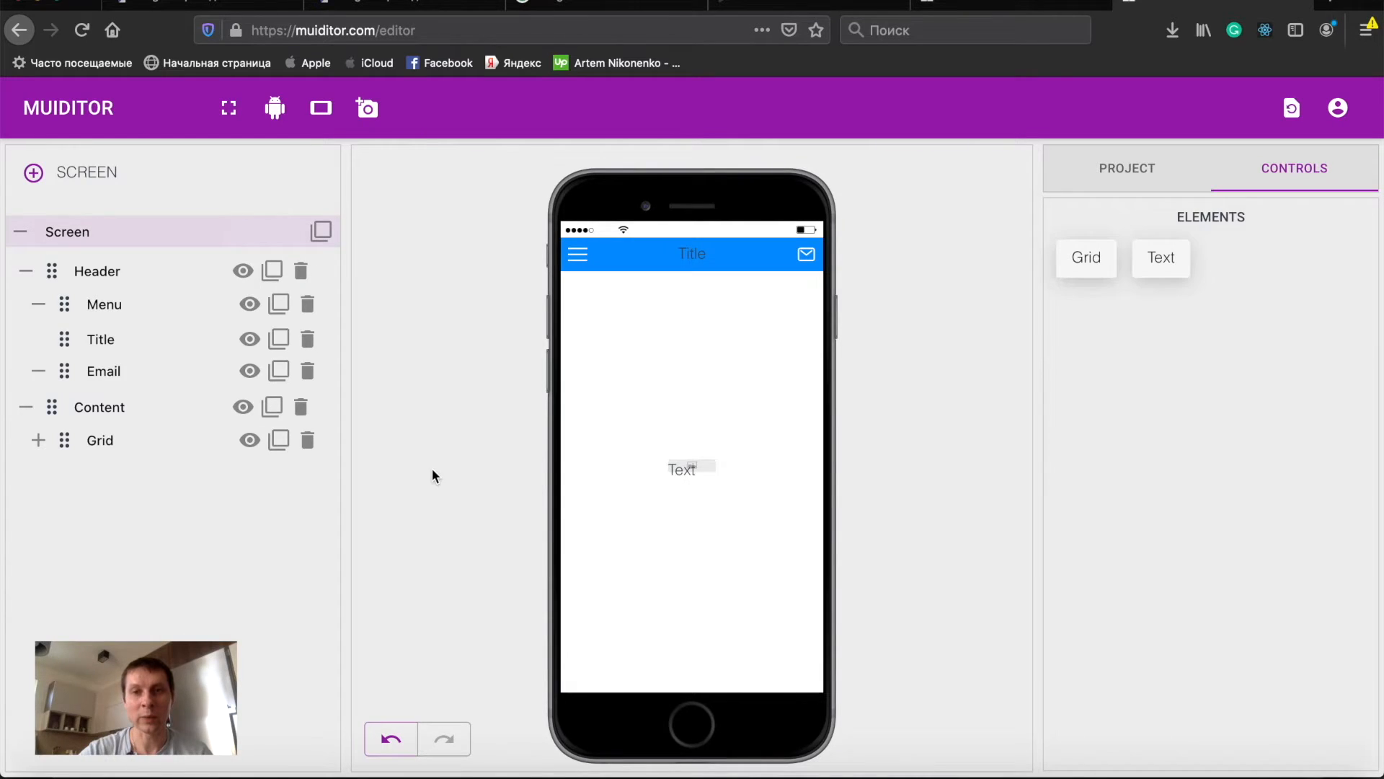
{"action": "left_click", "coordinate": [38, 440]}
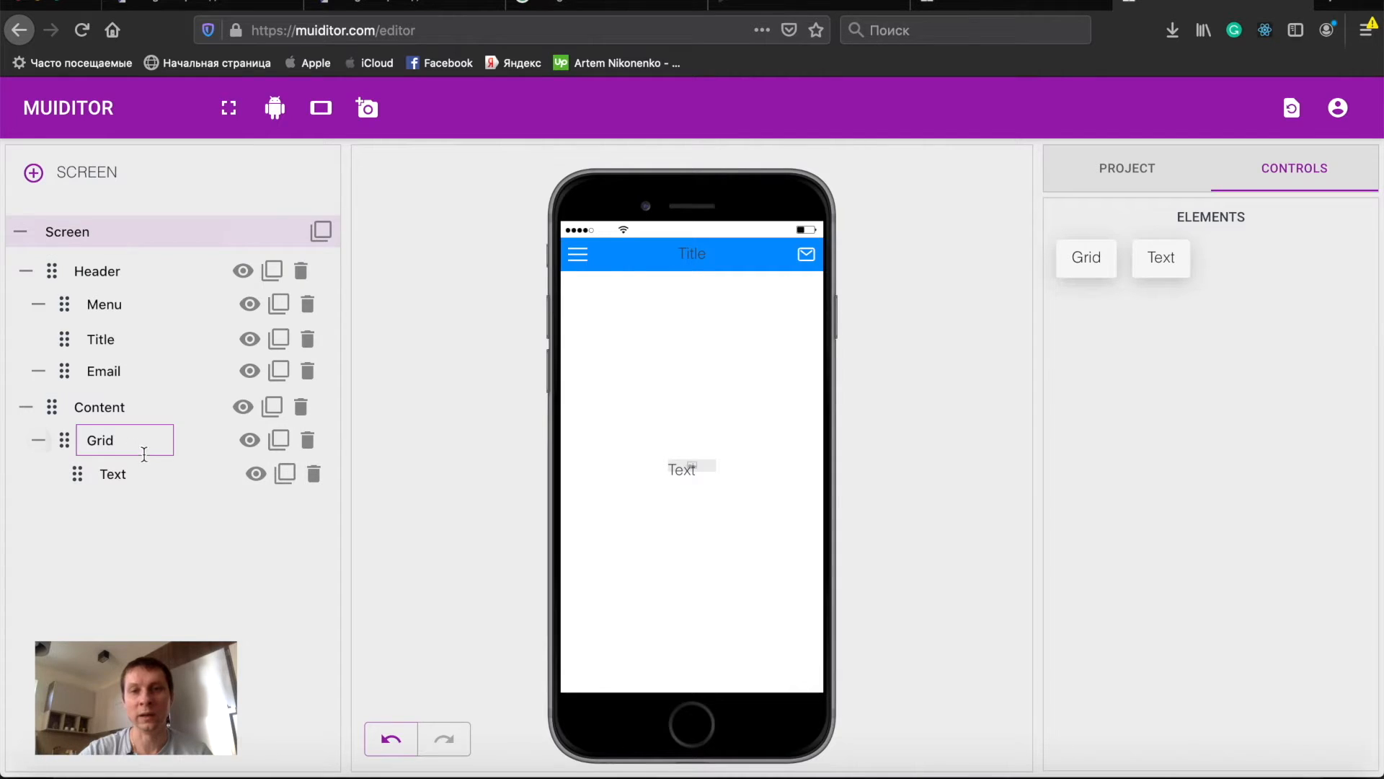
{"action": "left_click", "coordinate": [182, 468]}
{"action": "key", "text": "BackSpace"}
{"action": "key", "text": "BackSpace"}
{"action": "key", "text": "BackSpace"}
{"action": "key", "text": "BackSpace"}
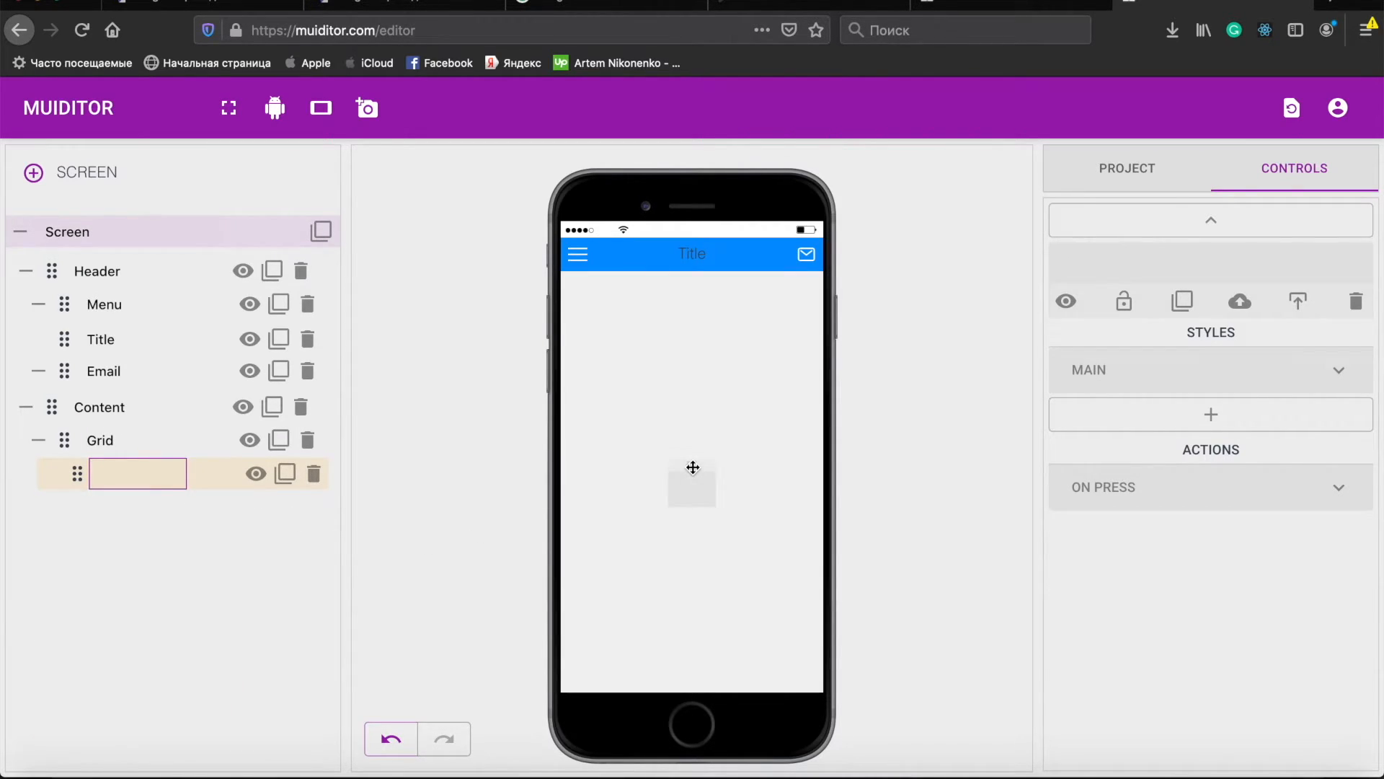
- Switch the Grid's width and height units to percent
{"action": "left_click", "coordinate": [693, 467]}
{"action": "left_click", "coordinate": [101, 441]}
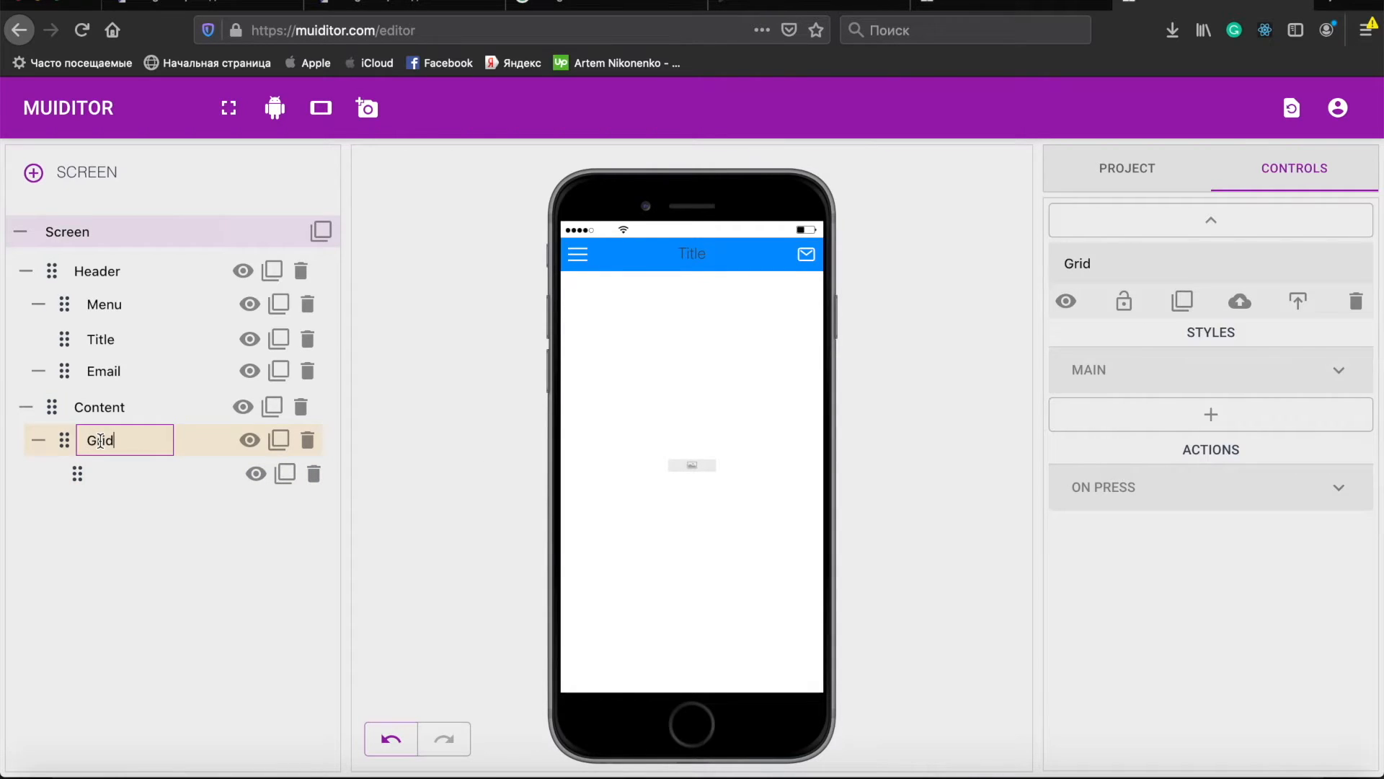
{"action": "left_click", "coordinate": [1172, 372]}
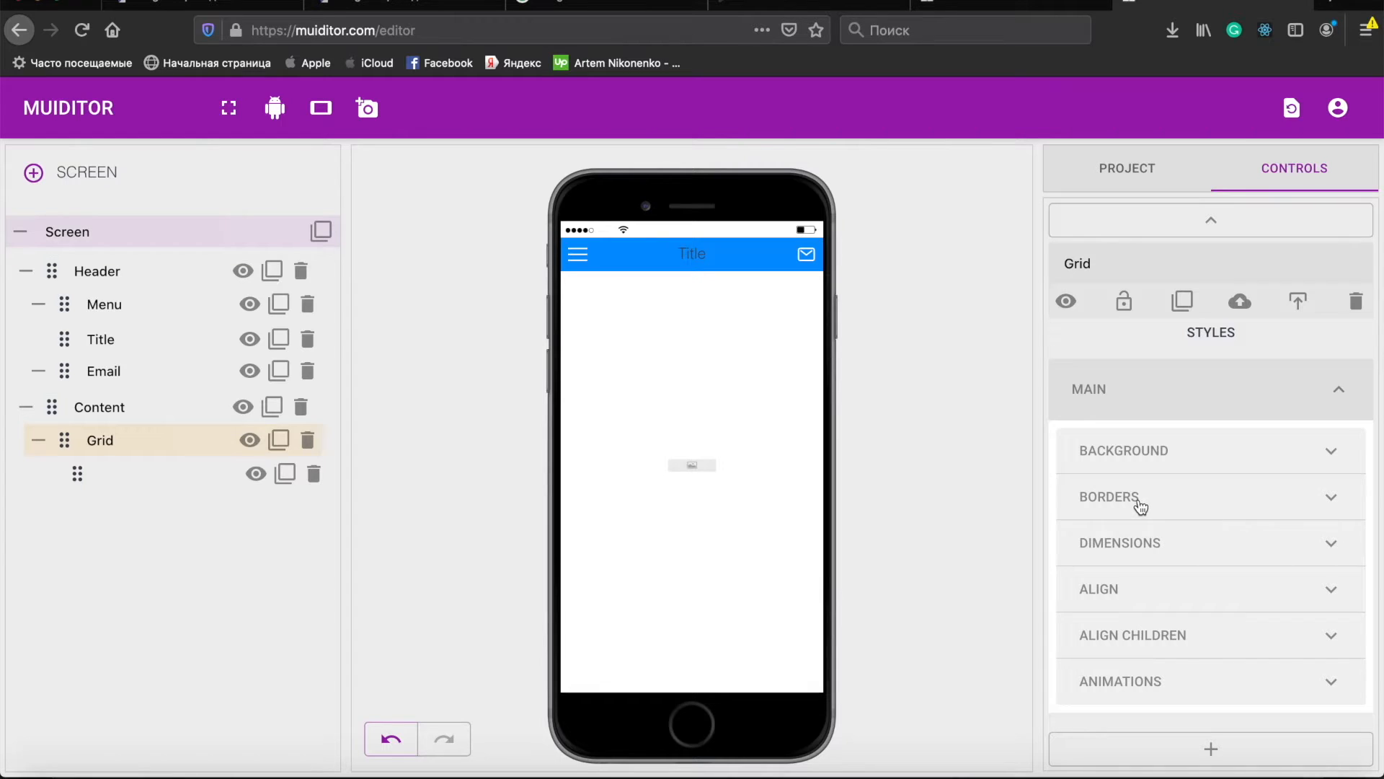
{"action": "left_click", "coordinate": [1151, 536]}
{"action": "scroll", "coordinate": [1153, 543], "scroll_direction": "down", "scroll_amount": 4}
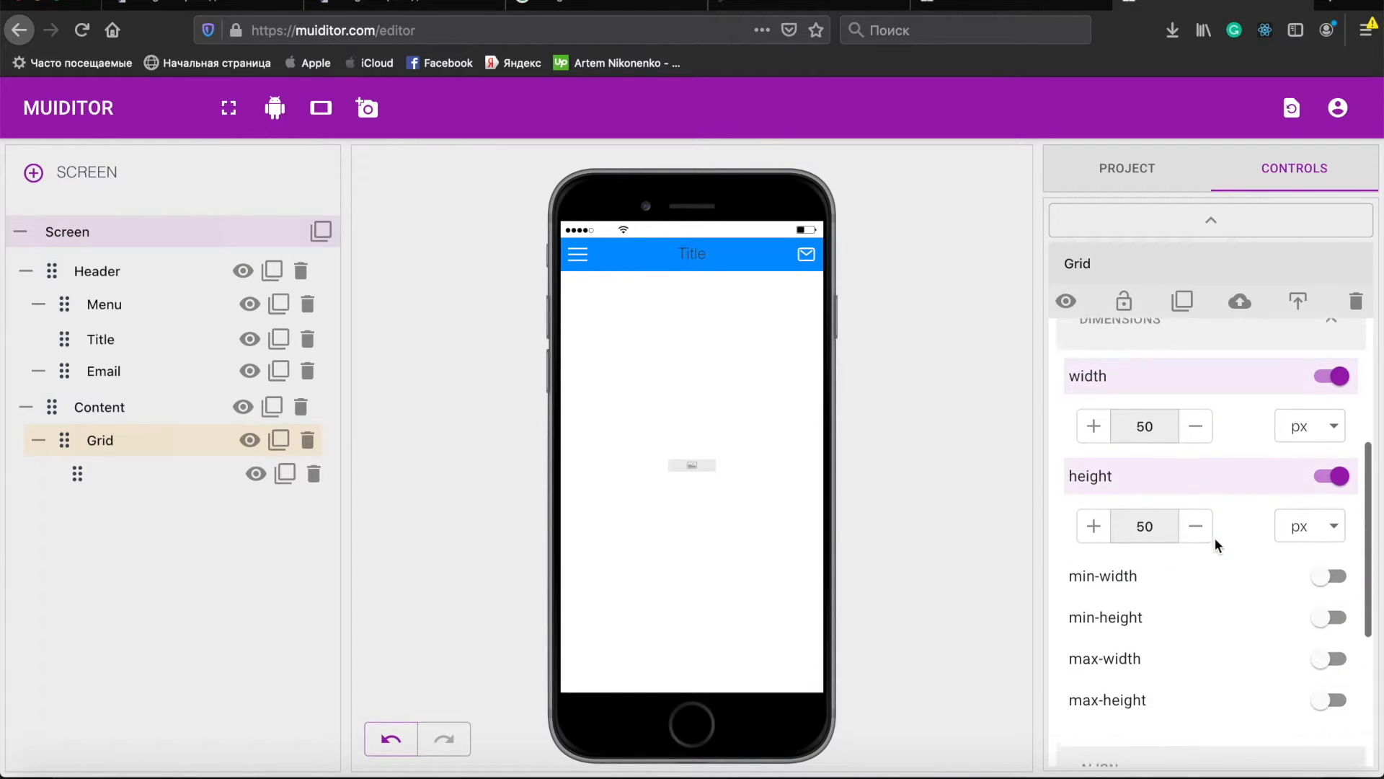
{"action": "left_click", "coordinate": [1301, 419]}
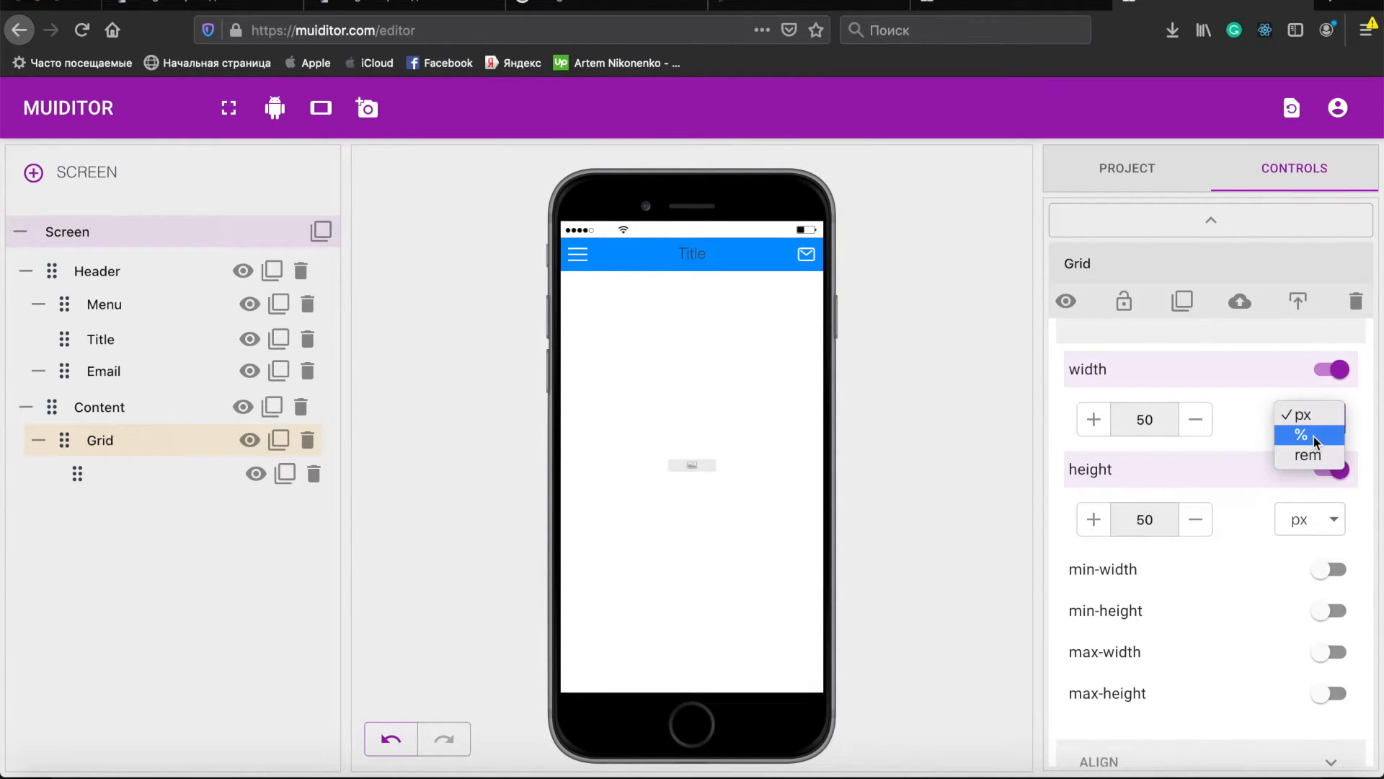
{"action": "left_click", "coordinate": [1313, 434]}
{"action": "left_click", "coordinate": [1317, 518]}
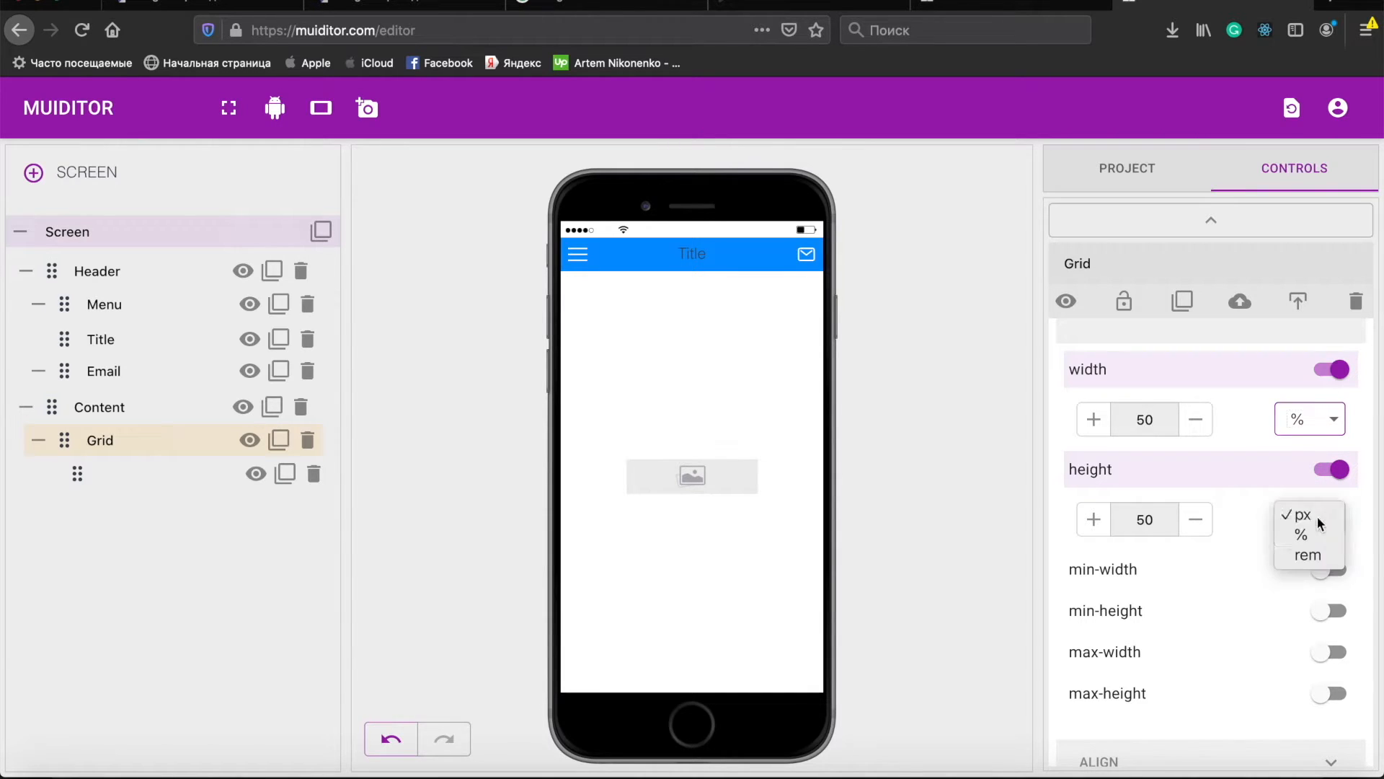
{"action": "left_click", "coordinate": [1308, 534]}
- Set the Grid's background-size to 100% 100%
{"action": "scroll", "coordinate": [1170, 495], "scroll_direction": "up", "scroll_amount": 4}
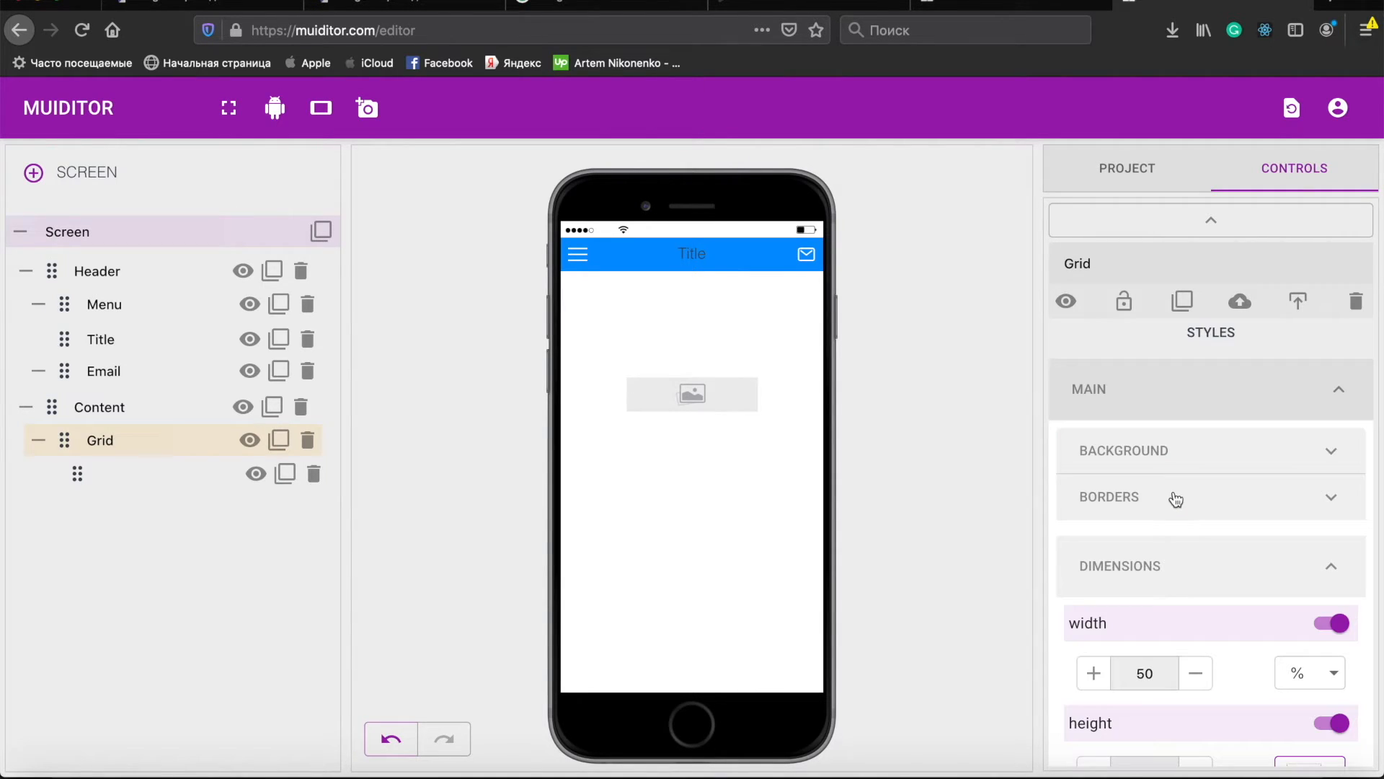
{"action": "left_click", "coordinate": [1165, 452]}
{"action": "scroll", "coordinate": [1199, 553], "scroll_direction": "down", "scroll_amount": 2}
{"action": "scroll", "coordinate": [1201, 548], "scroll_direction": "down", "scroll_amount": 3}
{"action": "left_click", "coordinate": [1184, 543]}
{"action": "type", "text": "100% 100%"}
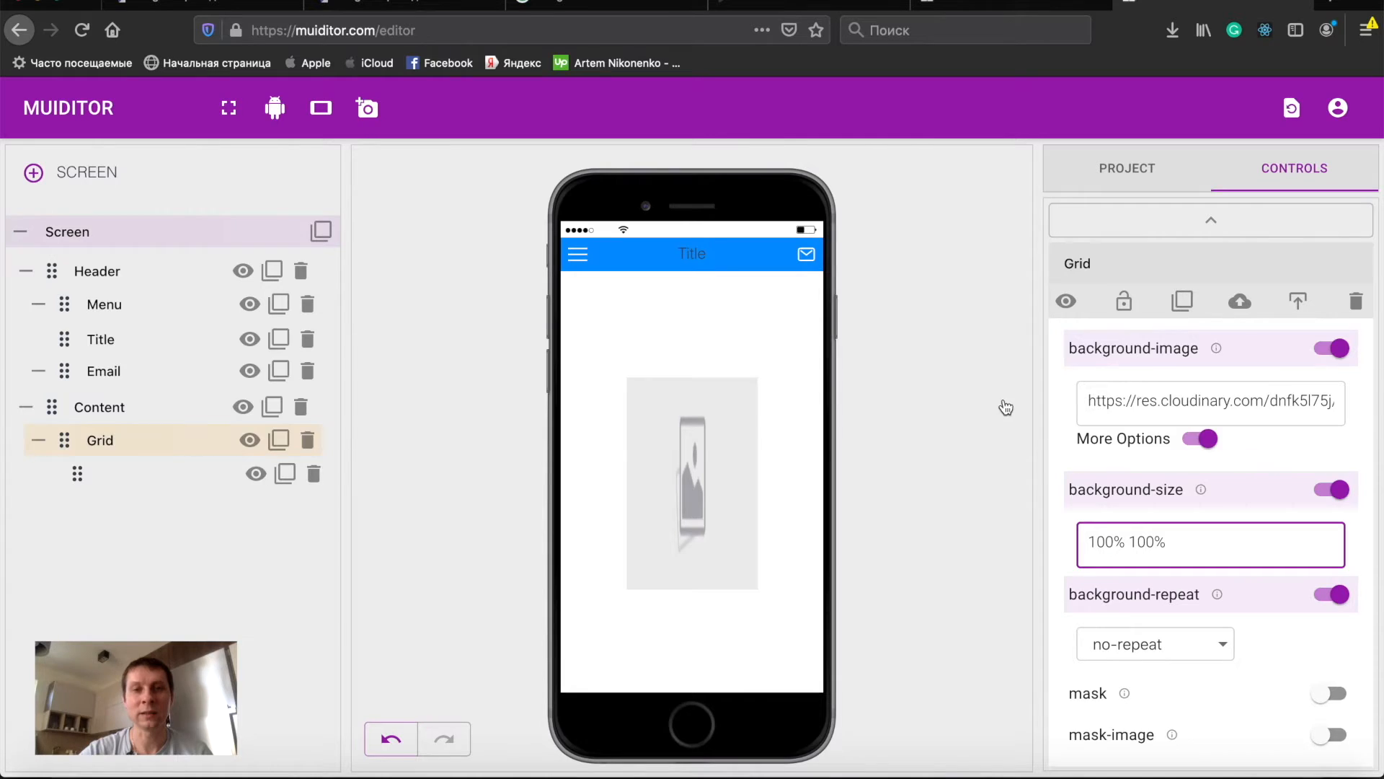
- Copy the 4_tjgykw image URL from the Cloudinary images folder and paste it as the Grid's background image
{"action": "key", "text": "super+Tab"}
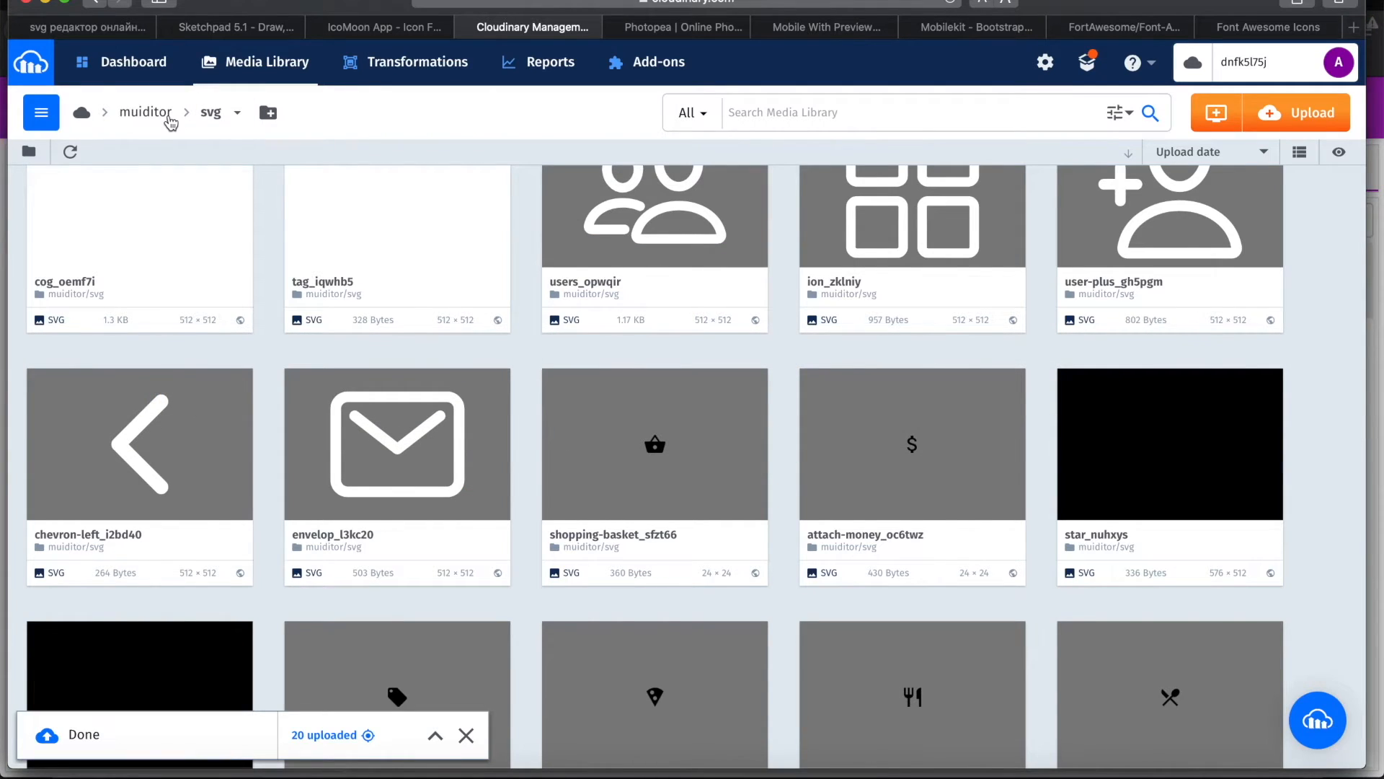
{"action": "left_click", "coordinate": [143, 115]}
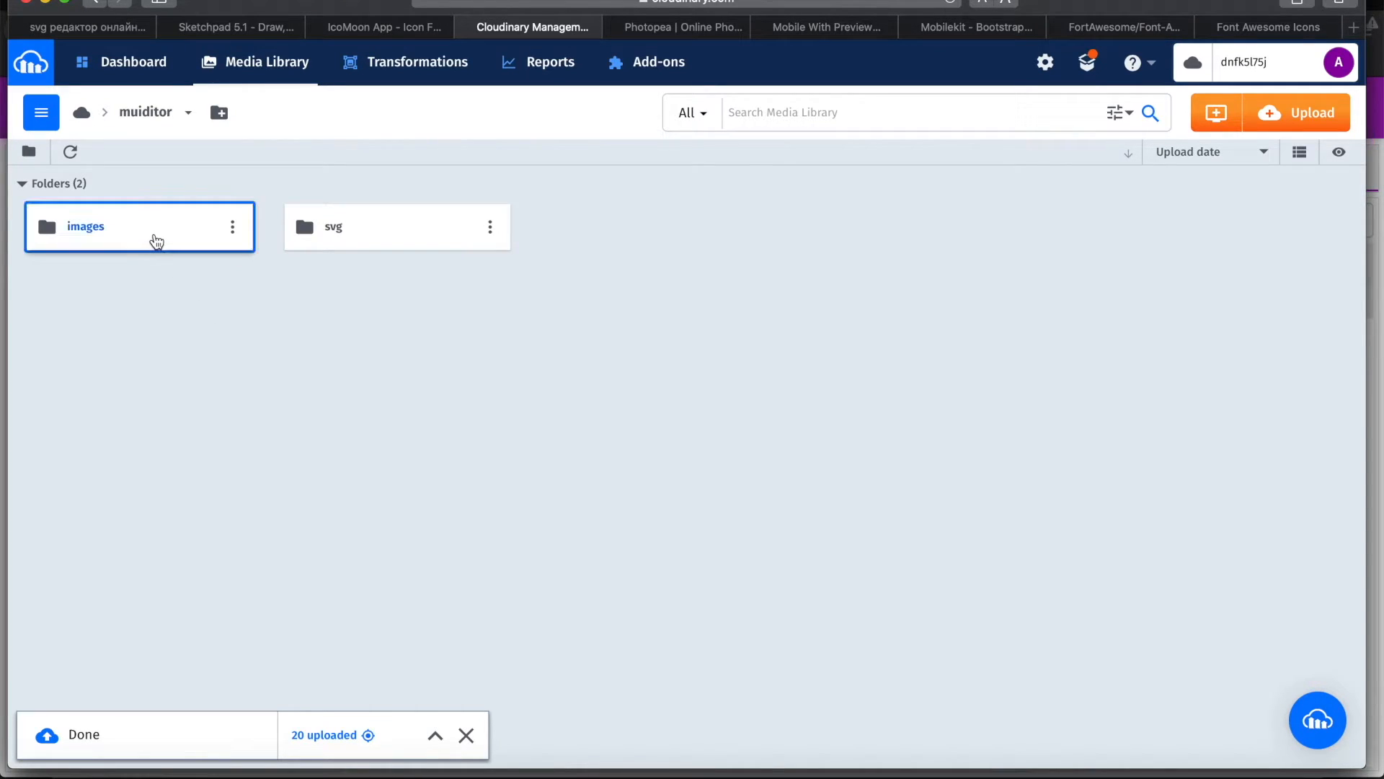
{"action": "left_click", "coordinate": [155, 240]}
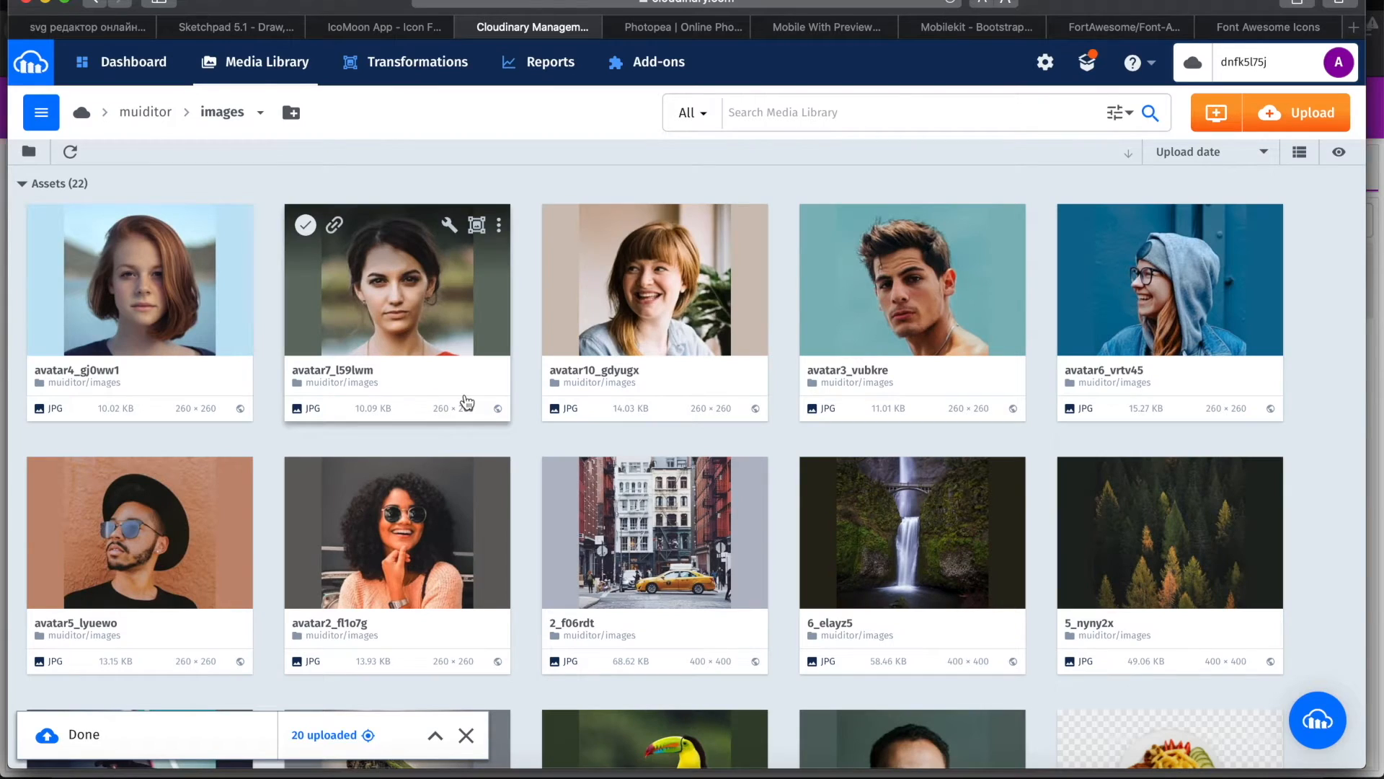
{"action": "scroll", "coordinate": [600, 448], "scroll_direction": "down", "scroll_amount": 5}
{"action": "scroll", "coordinate": [600, 448], "scroll_direction": "down", "scroll_amount": 1}
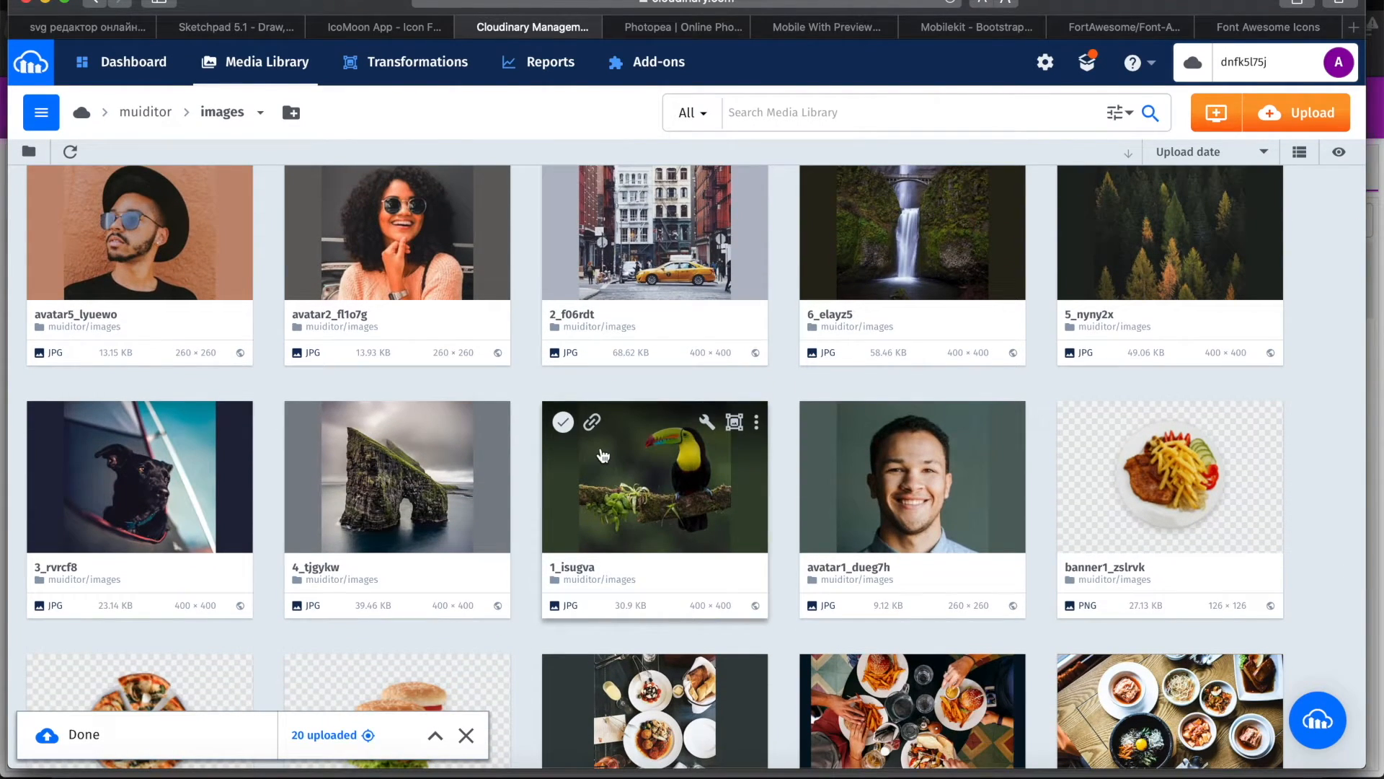
{"action": "scroll", "coordinate": [603, 454], "scroll_direction": "down", "scroll_amount": 1}
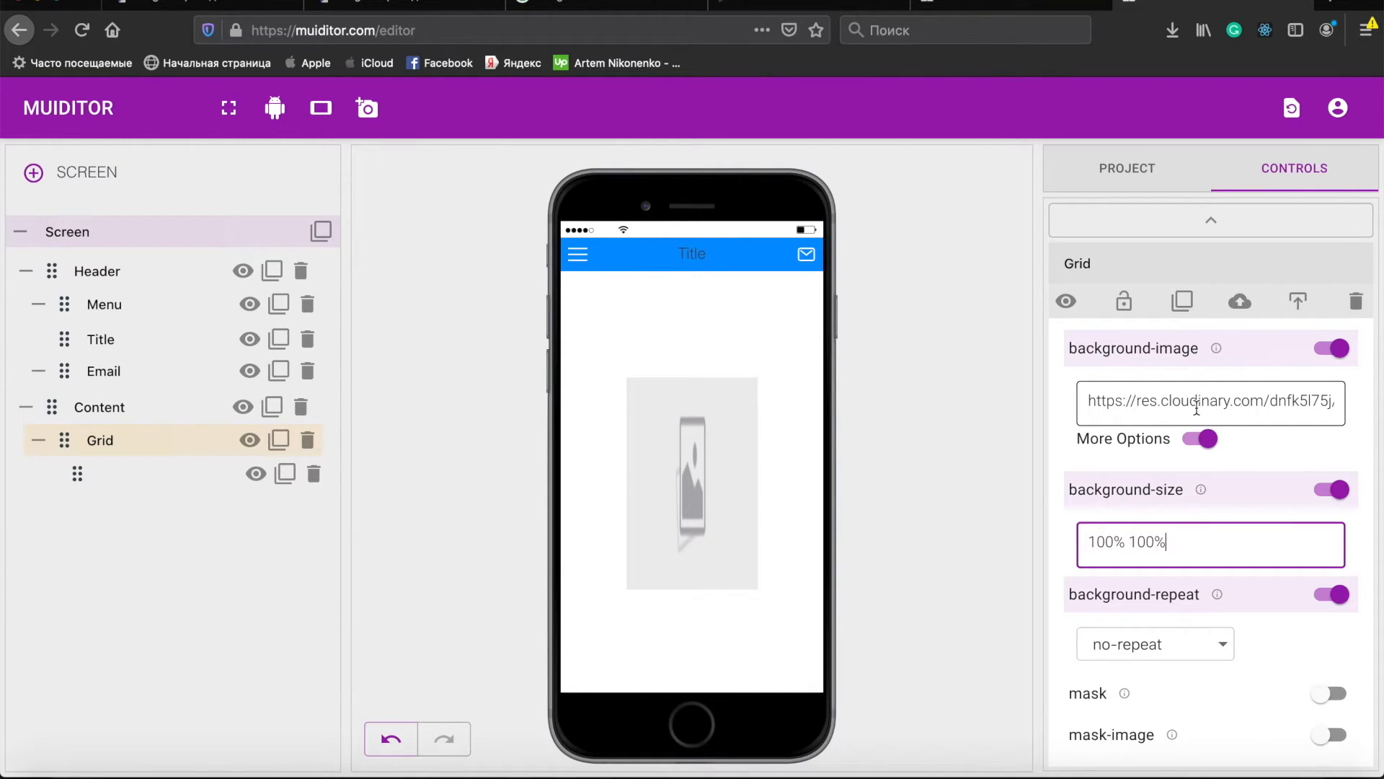
{"action": "triple_click", "coordinate": [1197, 408]}
{"action": "key", "text": "super+v"}
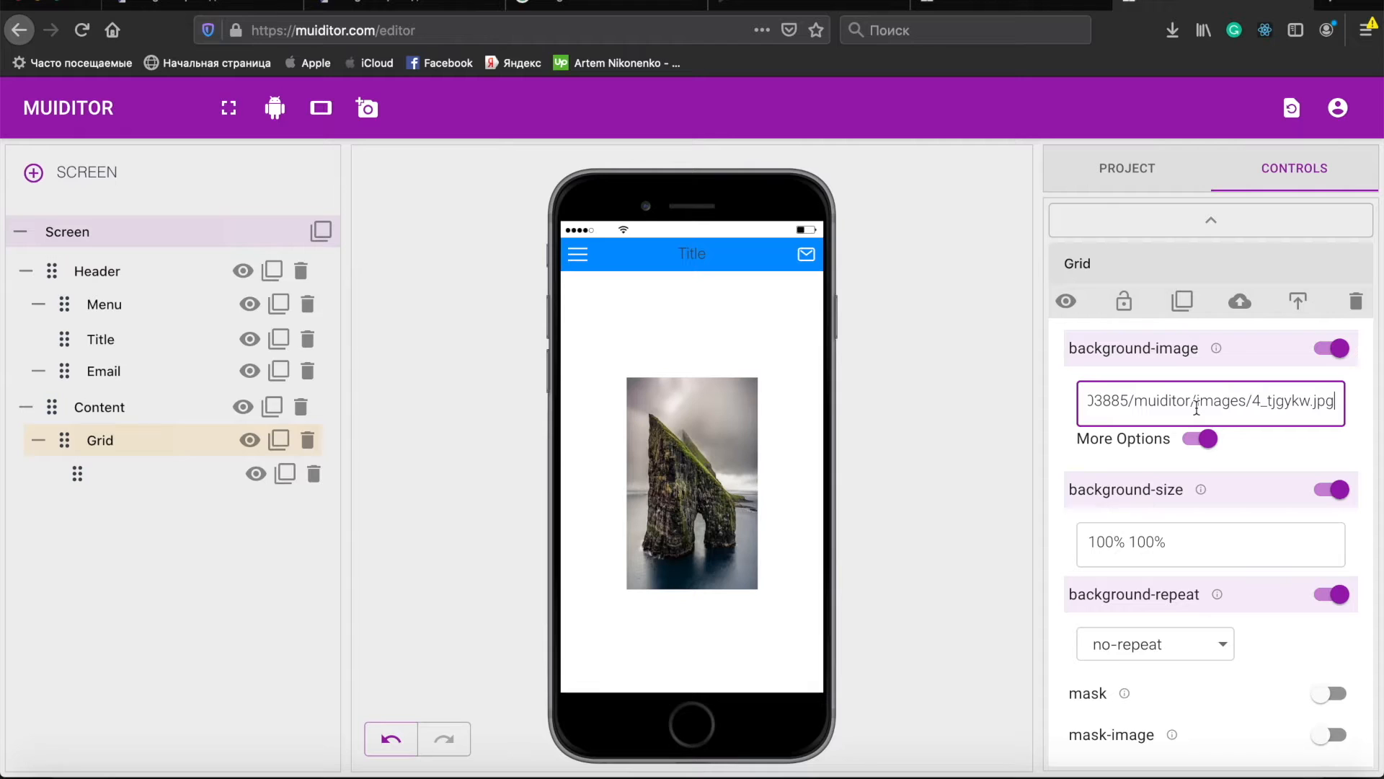
- Set the Grid's background-size to 100%
{"action": "left_click", "coordinate": [1162, 543]}
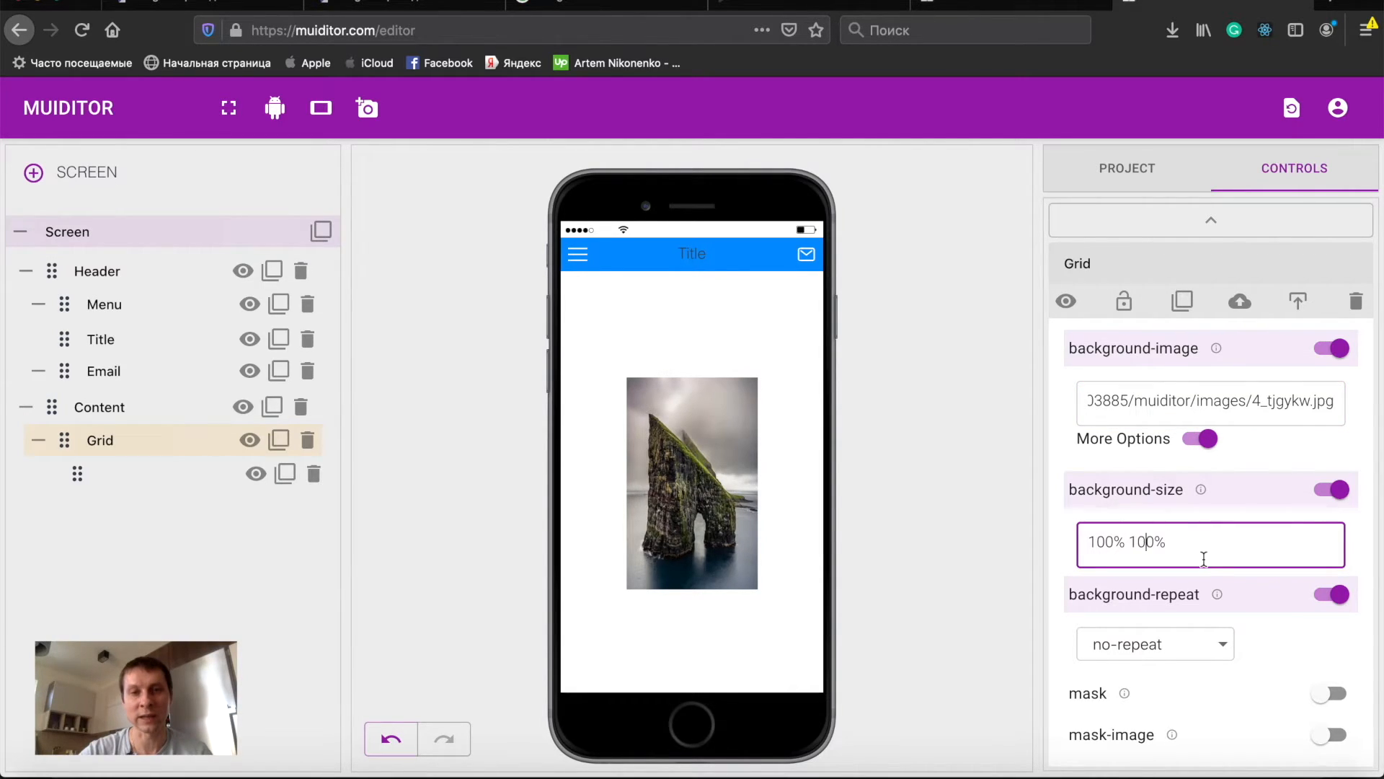
{"action": "key", "text": "Delete"}
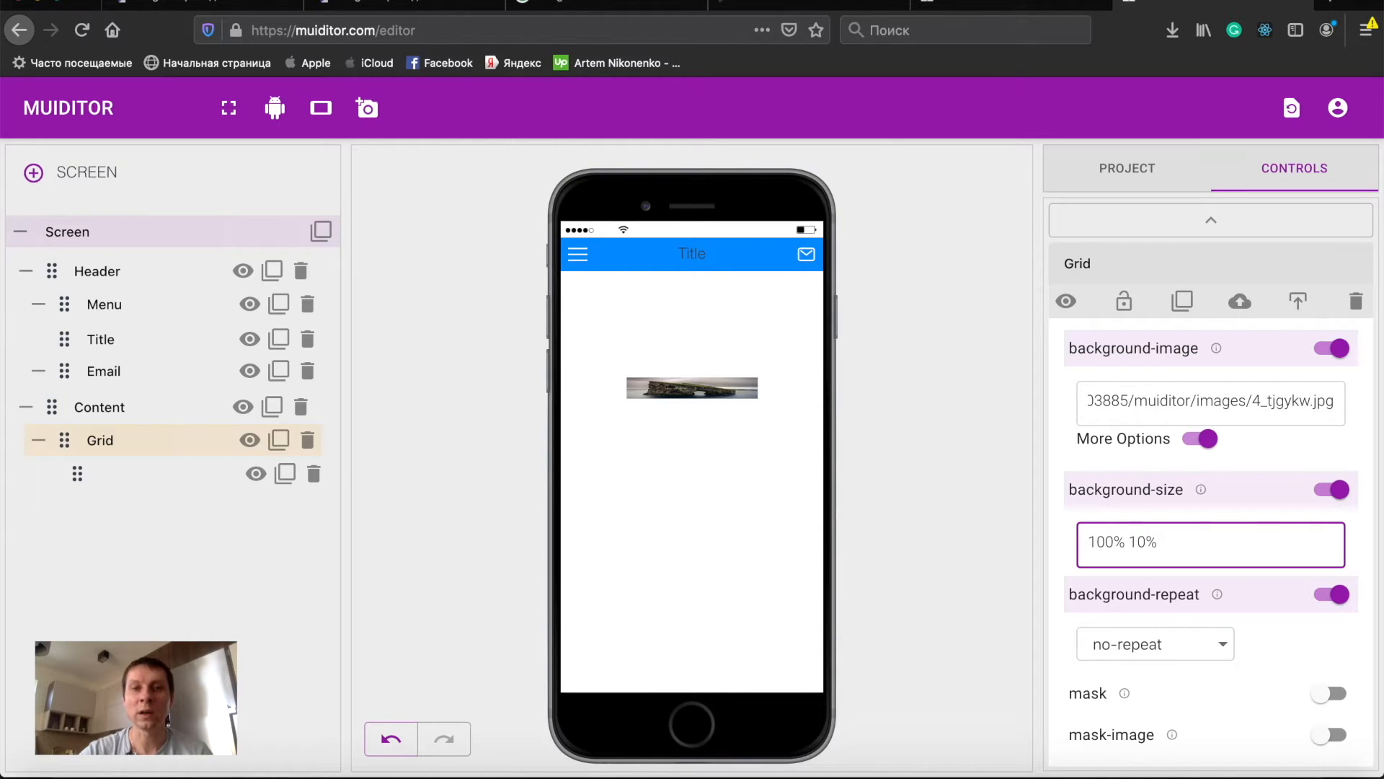
{"action": "key", "text": "BackSpace"}
{"action": "type", "text": "7"}
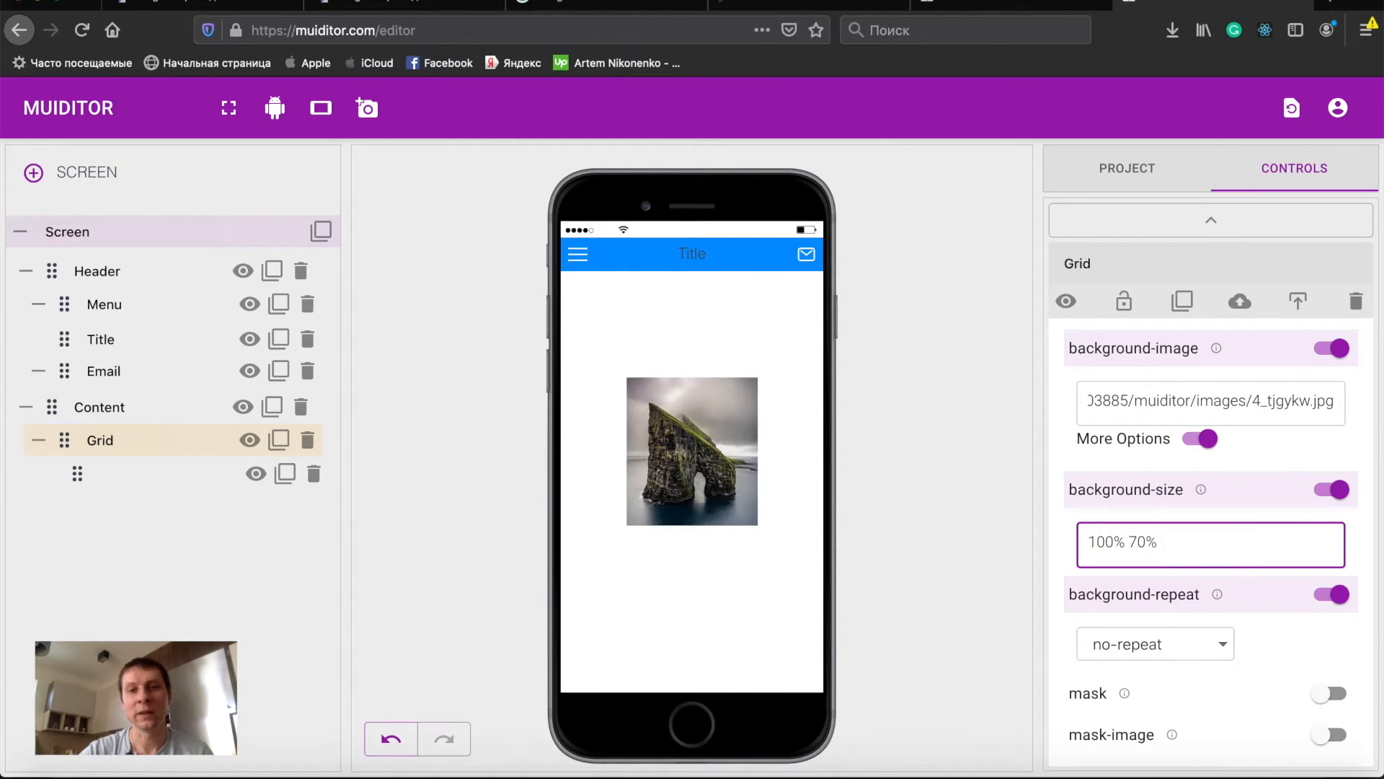
{"action": "key", "text": "BackSpace"}
{"action": "type", "text": "6"}
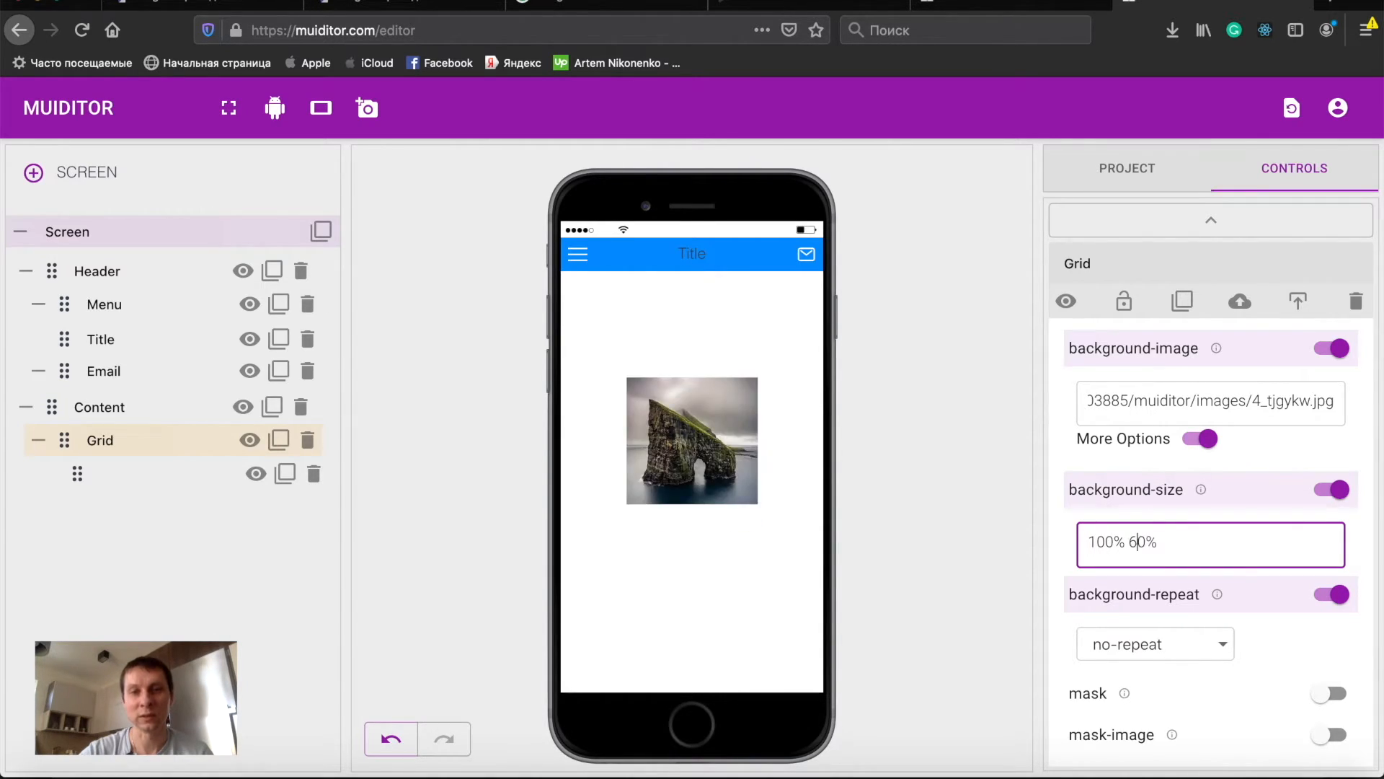
{"action": "key", "text": "BackSpace"}
{"action": "key", "text": "BackSpace"}
{"action": "key", "text": "BackSpace"}
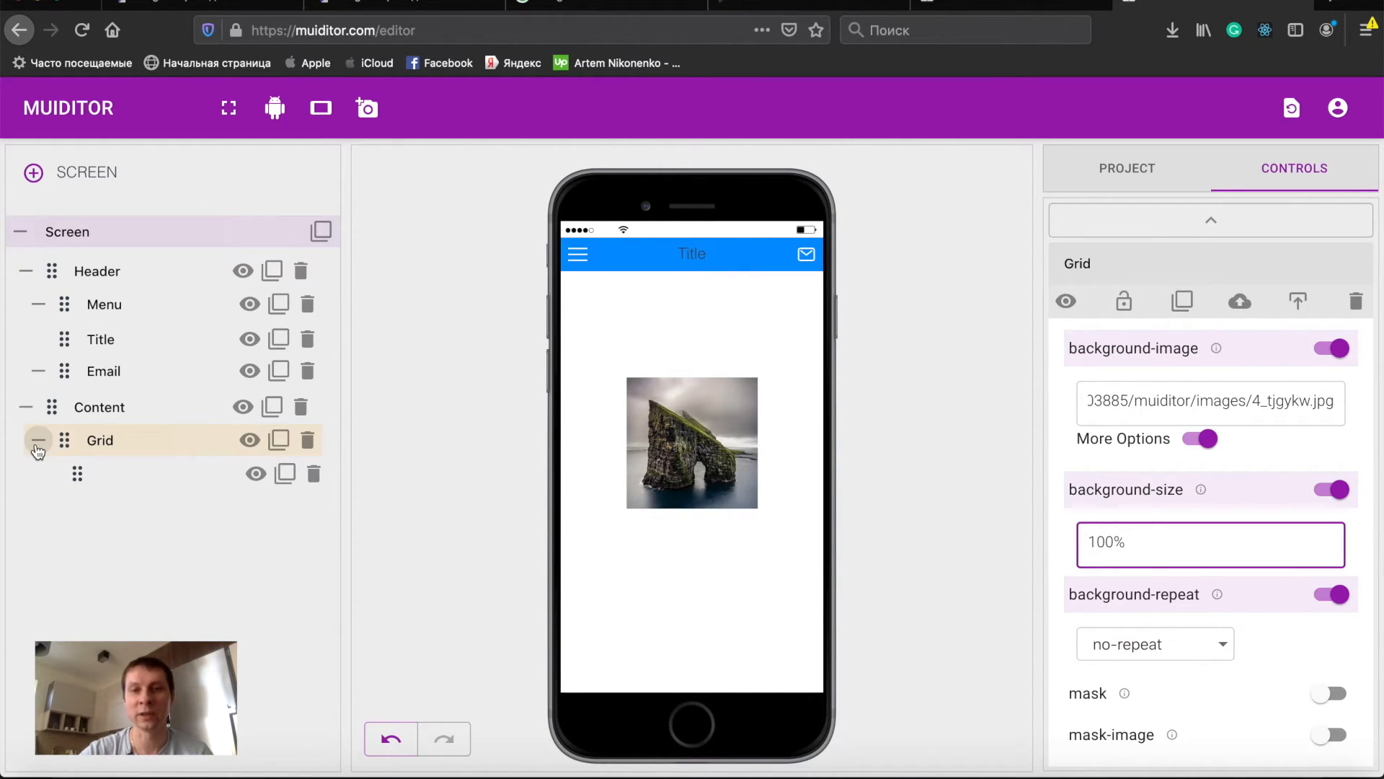
- Add a new Grid element to the screen between Header and Content
{"action": "left_click", "coordinate": [38, 447]}
{"action": "left_click", "coordinate": [96, 407]}
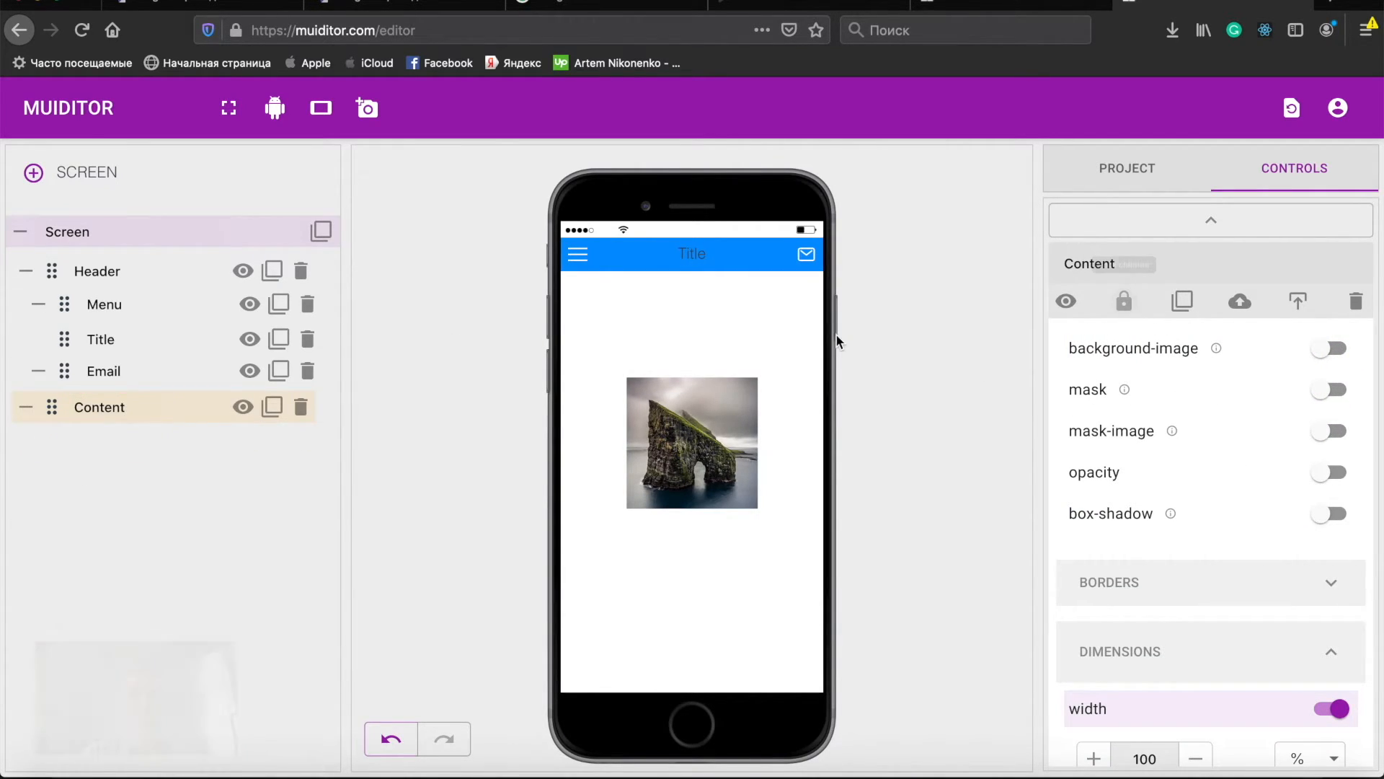
{"action": "left_click", "coordinate": [25, 271]}
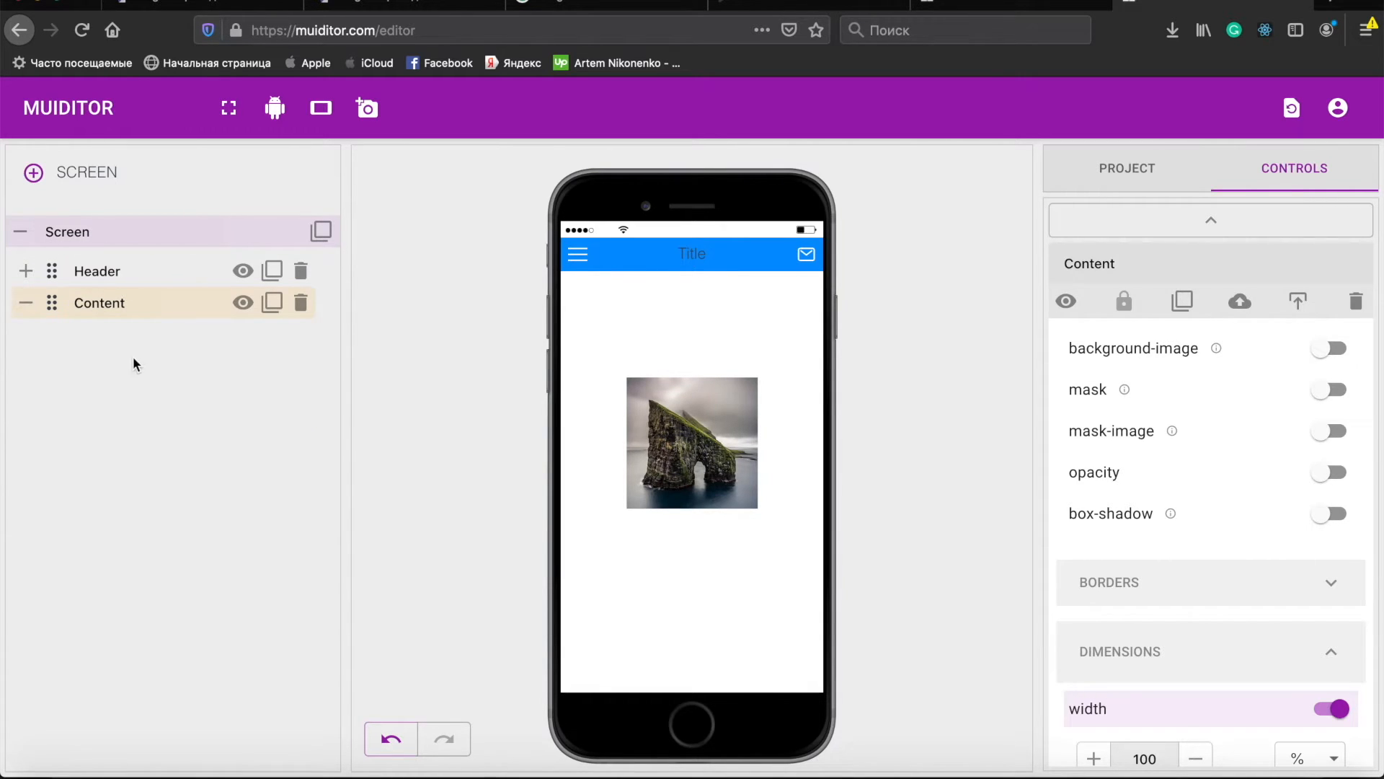
{"action": "left_click", "coordinate": [1237, 222]}
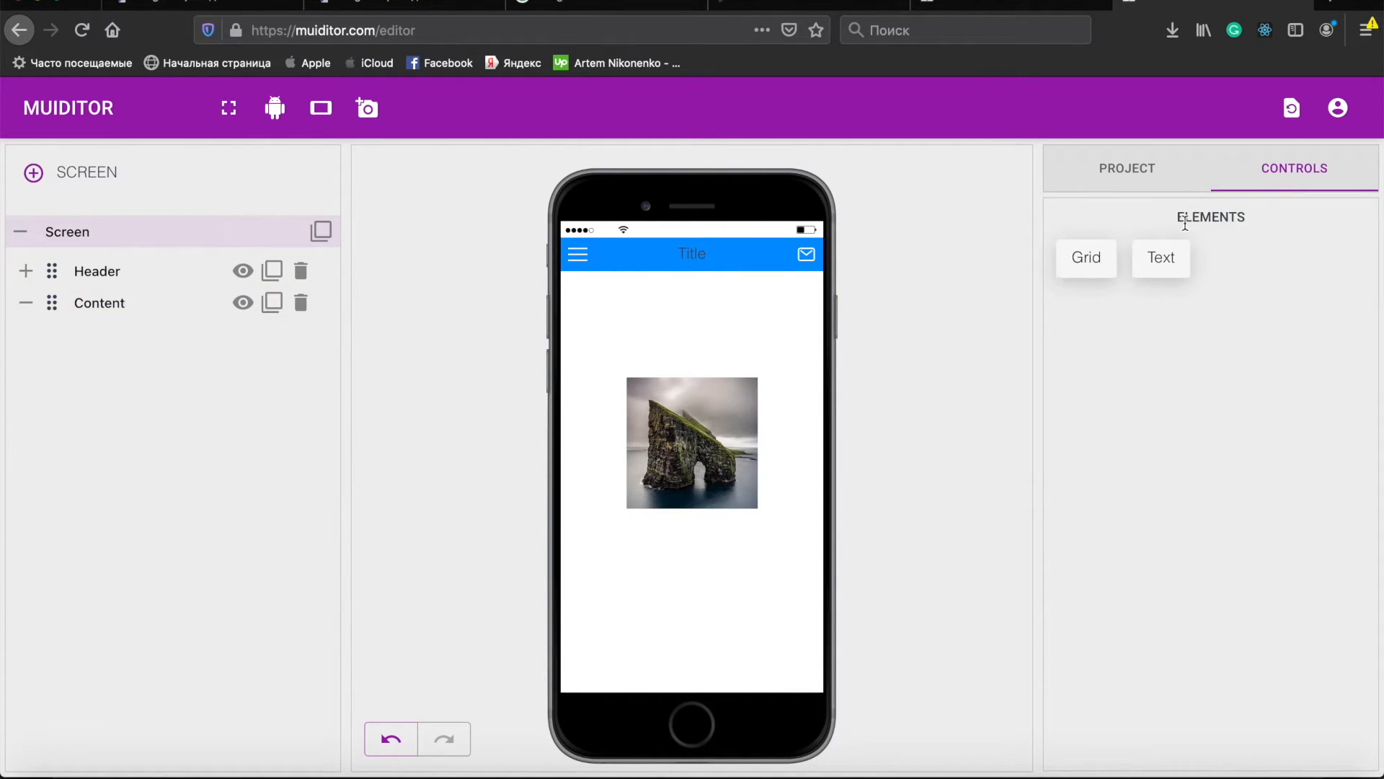
{"action": "left_click_drag", "start_coordinate": [1086, 255], "coordinate": [687, 330]}
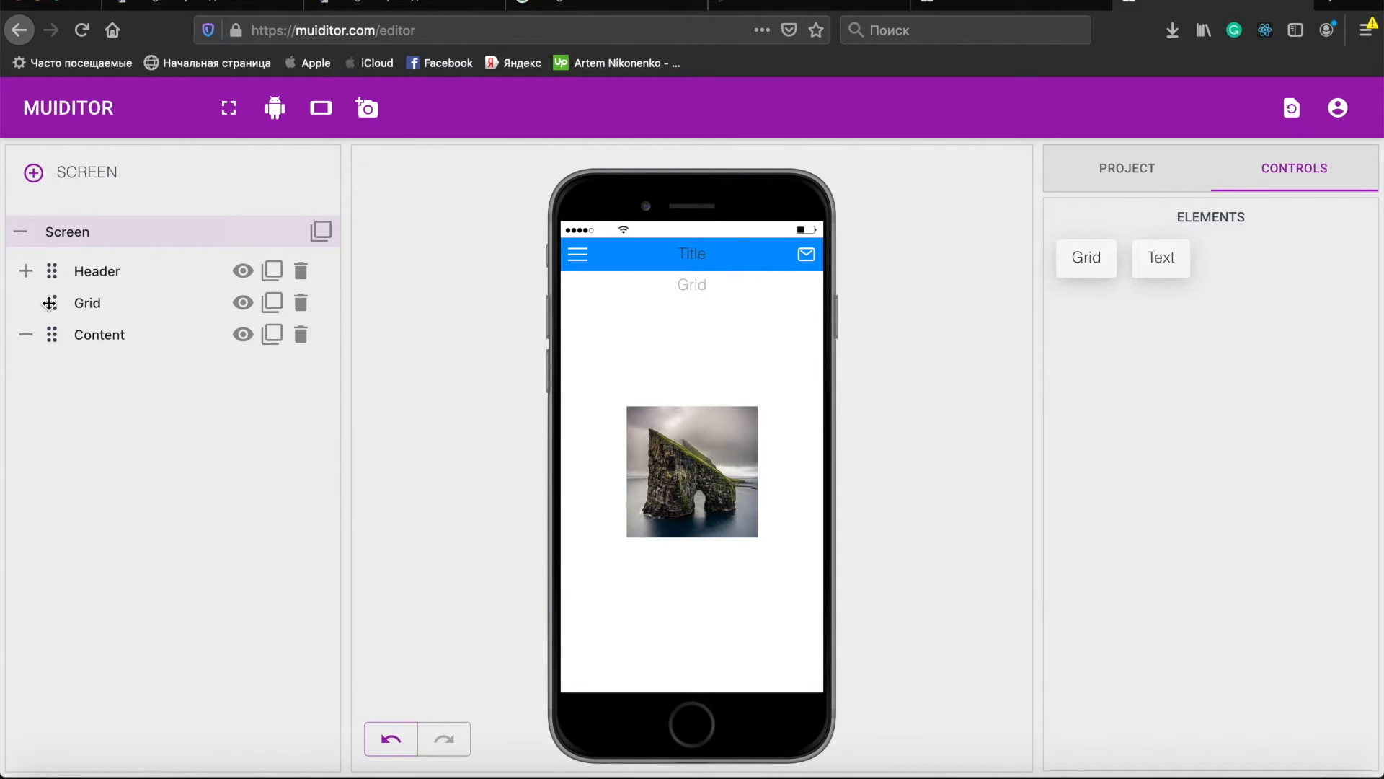
- Rename the new Grid to Drawer and move it below Content
{"action": "left_click", "coordinate": [111, 302]}
{"action": "key", "text": "BackSpace"}
{"action": "key", "text": "BackSpace"}
{"action": "key", "text": "BackSpace"}
{"action": "key", "text": "BackSpace"}
{"action": "type", "text": "Drawer"}
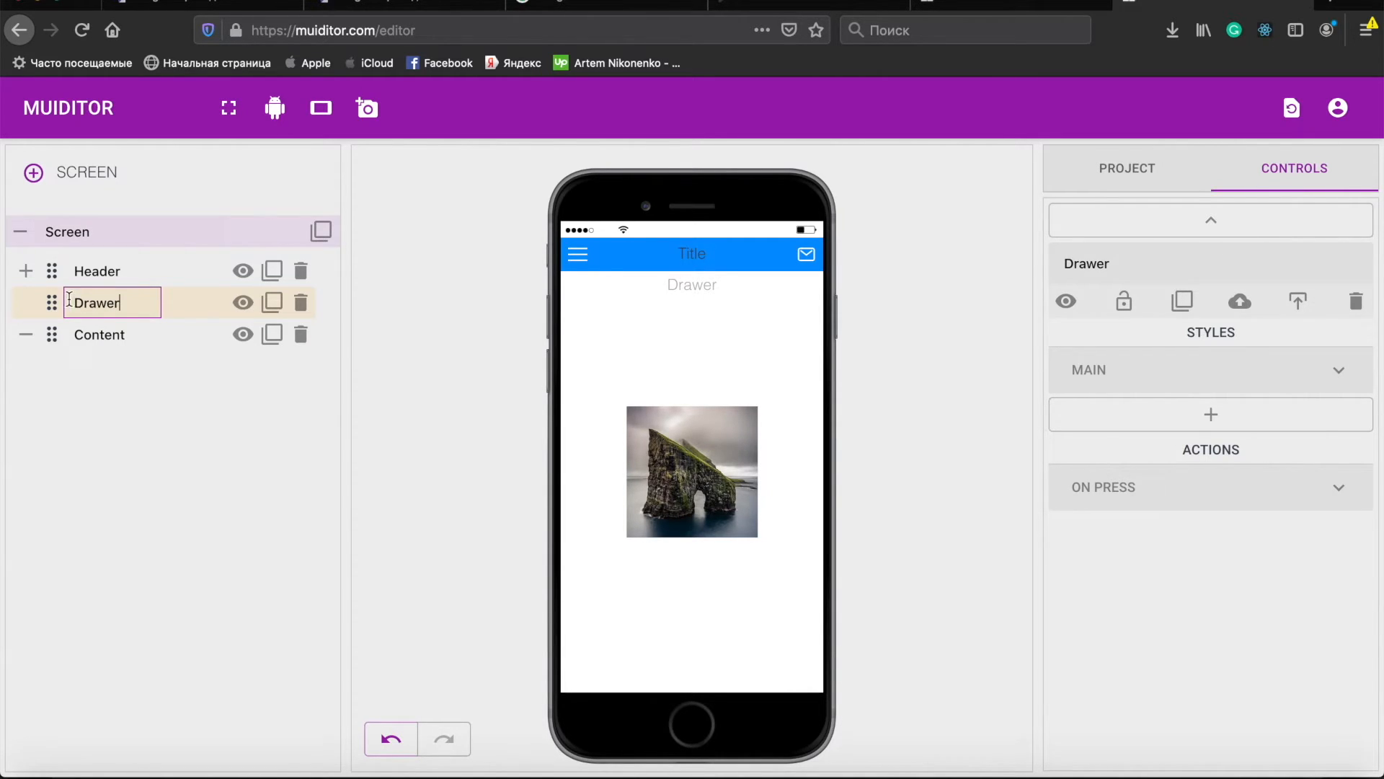
{"action": "left_click_drag", "start_coordinate": [51, 303], "coordinate": [56, 316]}
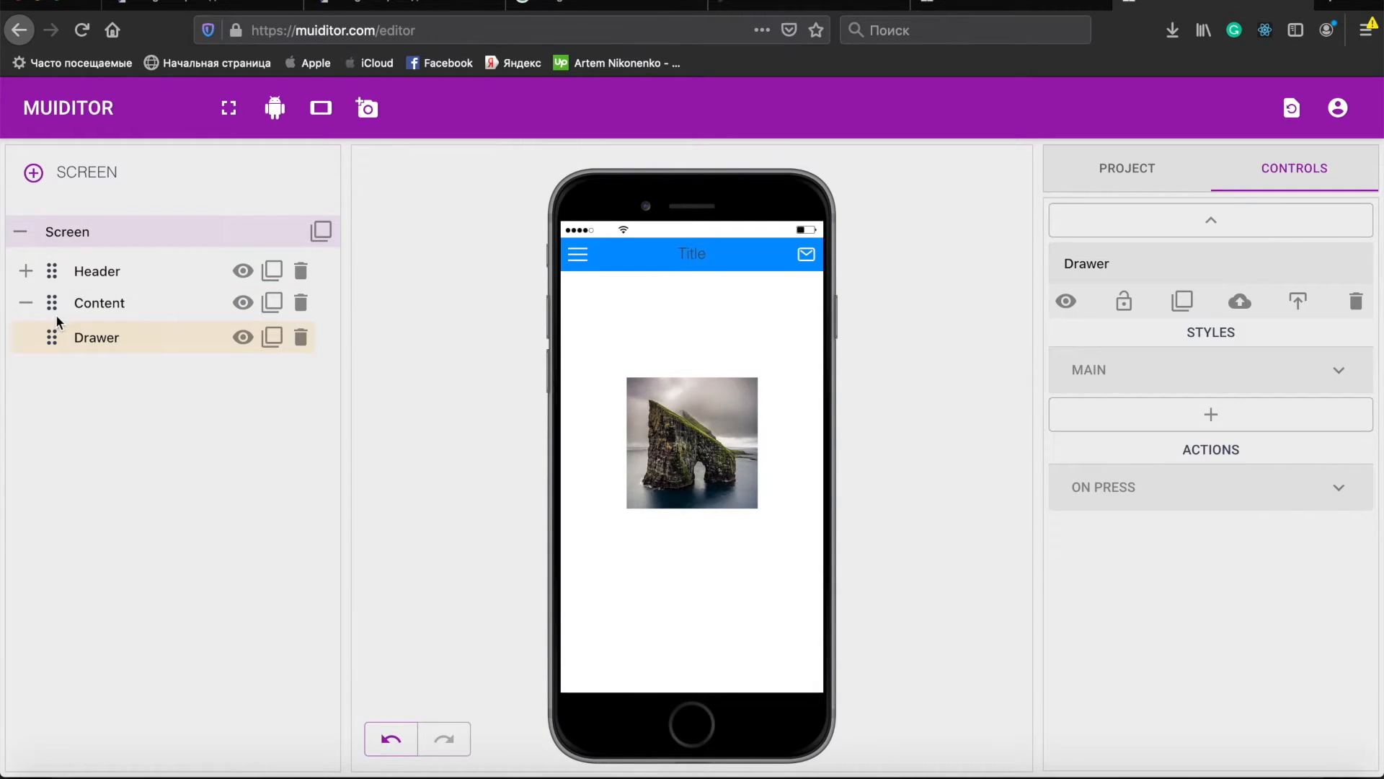
- Select the Drawer and enable its width at 4 px and its height at 100%
{"action": "left_click", "coordinate": [109, 338]}
{"action": "left_click", "coordinate": [1088, 372]}
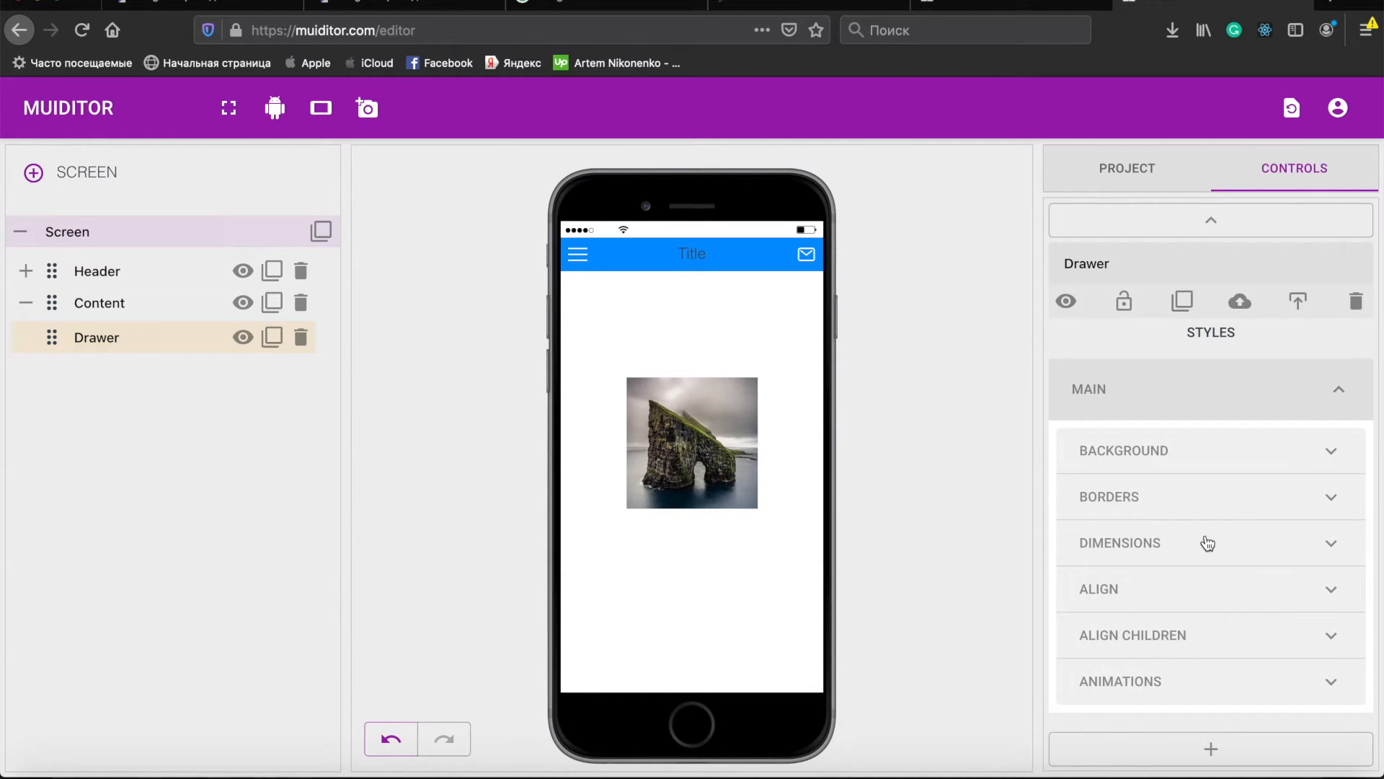
{"action": "scroll", "coordinate": [1208, 543], "scroll_direction": "down", "scroll_amount": 2}
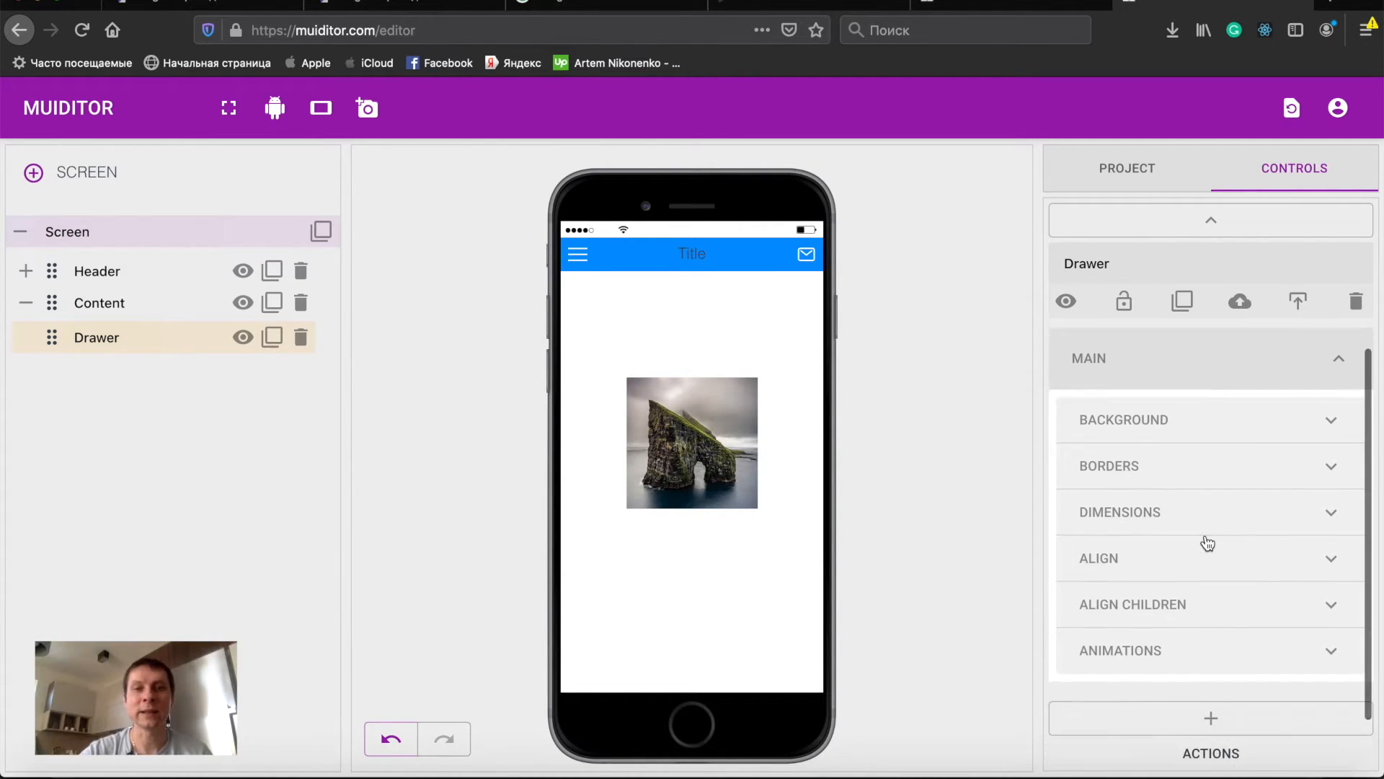
{"action": "left_click", "coordinate": [1164, 498]}
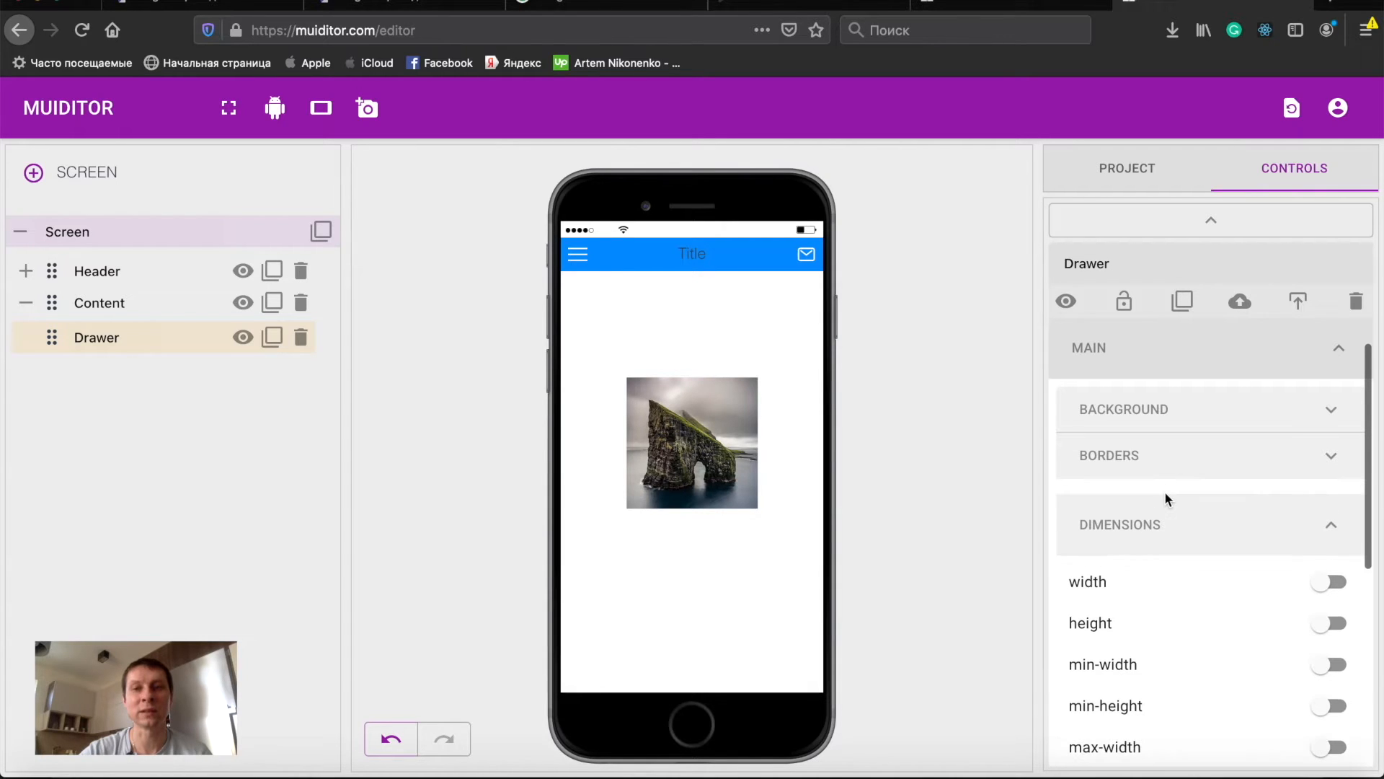
{"action": "scroll", "coordinate": [1165, 491], "scroll_direction": "down", "scroll_amount": 2}
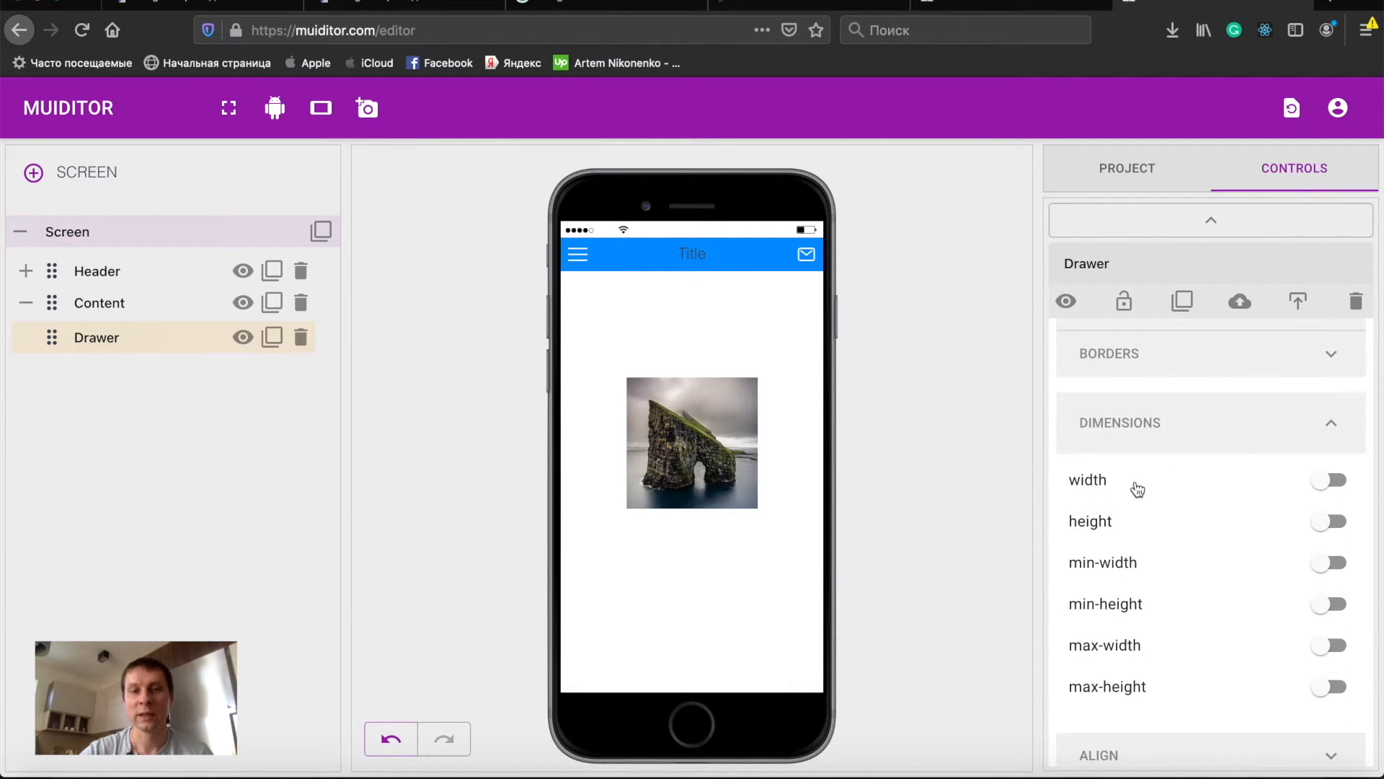
{"action": "left_click", "coordinate": [1136, 490]}
{"action": "double_click", "coordinate": [1151, 531]}
{"action": "type", "text": "0"}
{"action": "left_click", "coordinate": [1143, 579]}
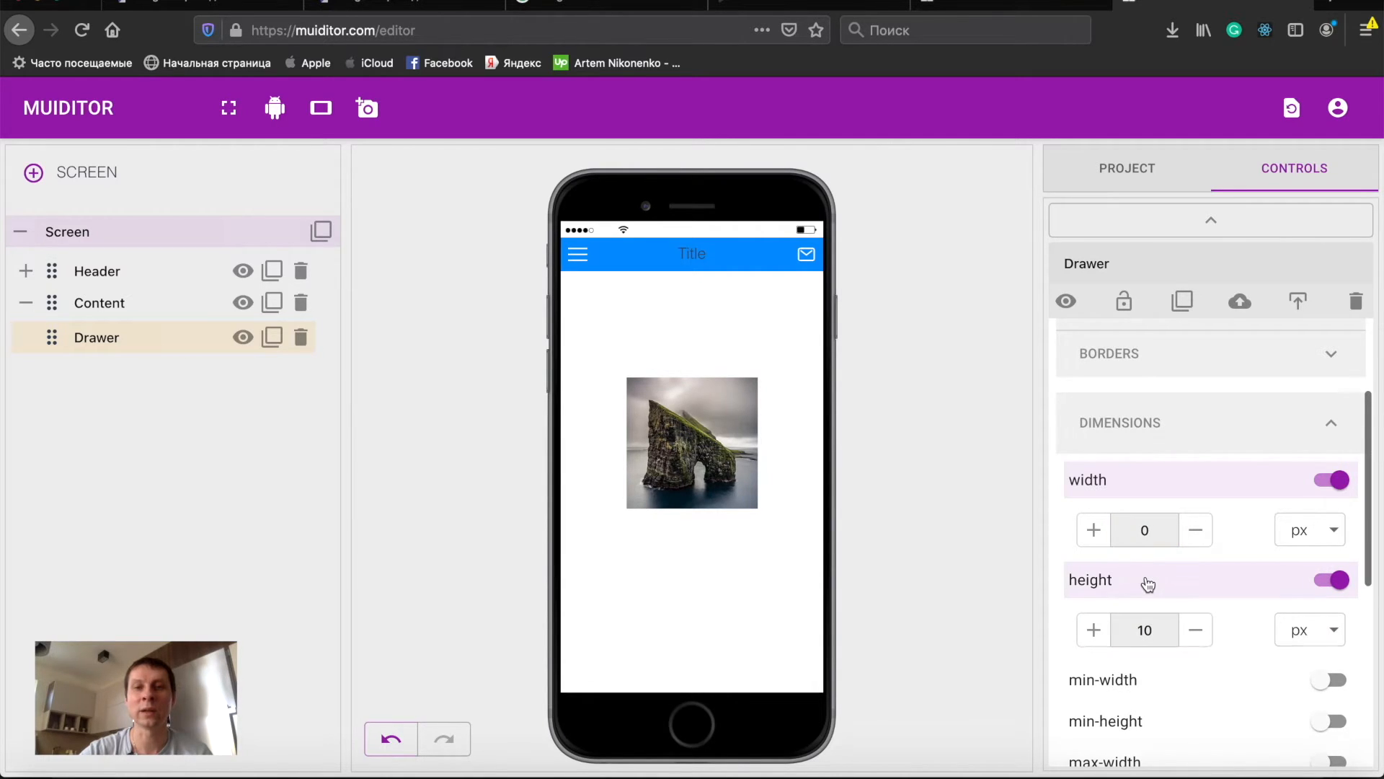
{"action": "left_click", "coordinate": [1161, 628]}
{"action": "type", "text": "0"}
{"action": "left_click", "coordinate": [1315, 643]}
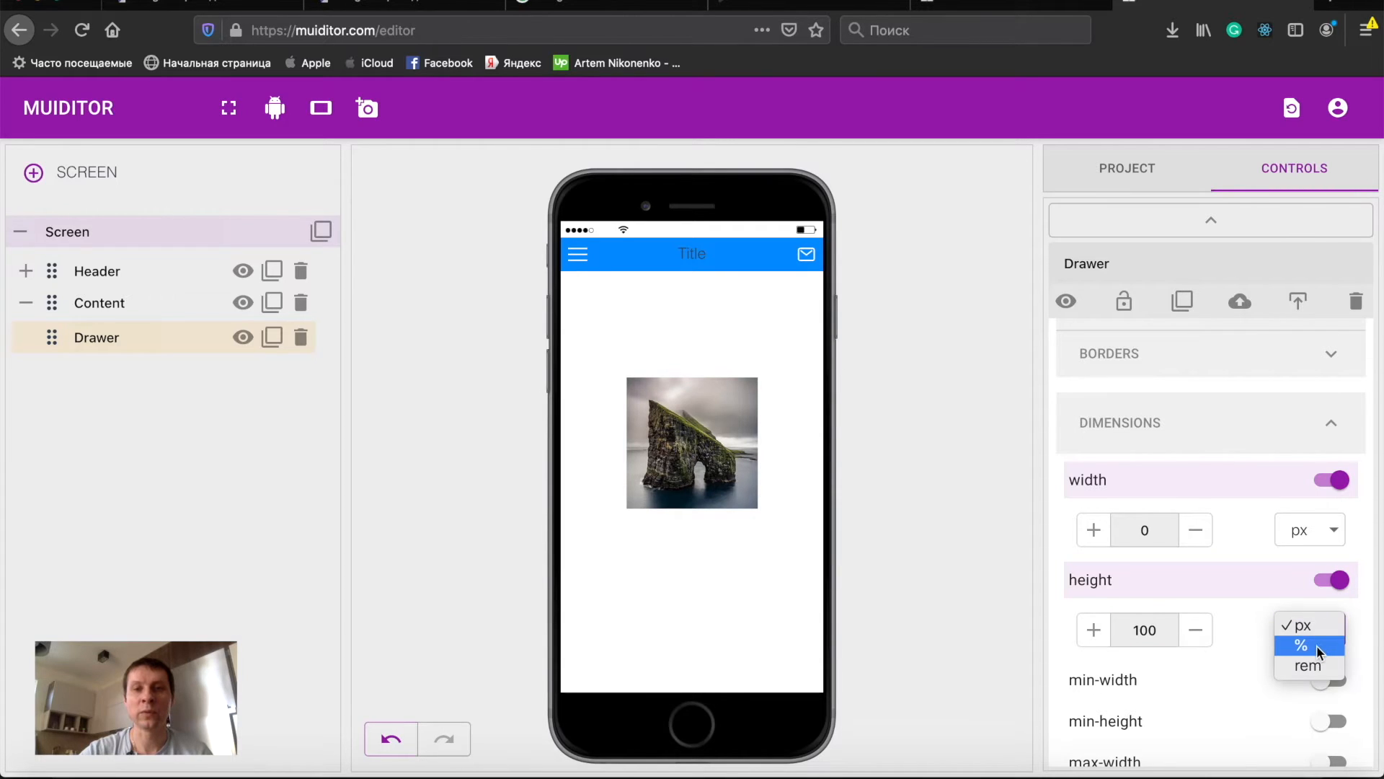
{"action": "left_click", "coordinate": [1316, 646]}
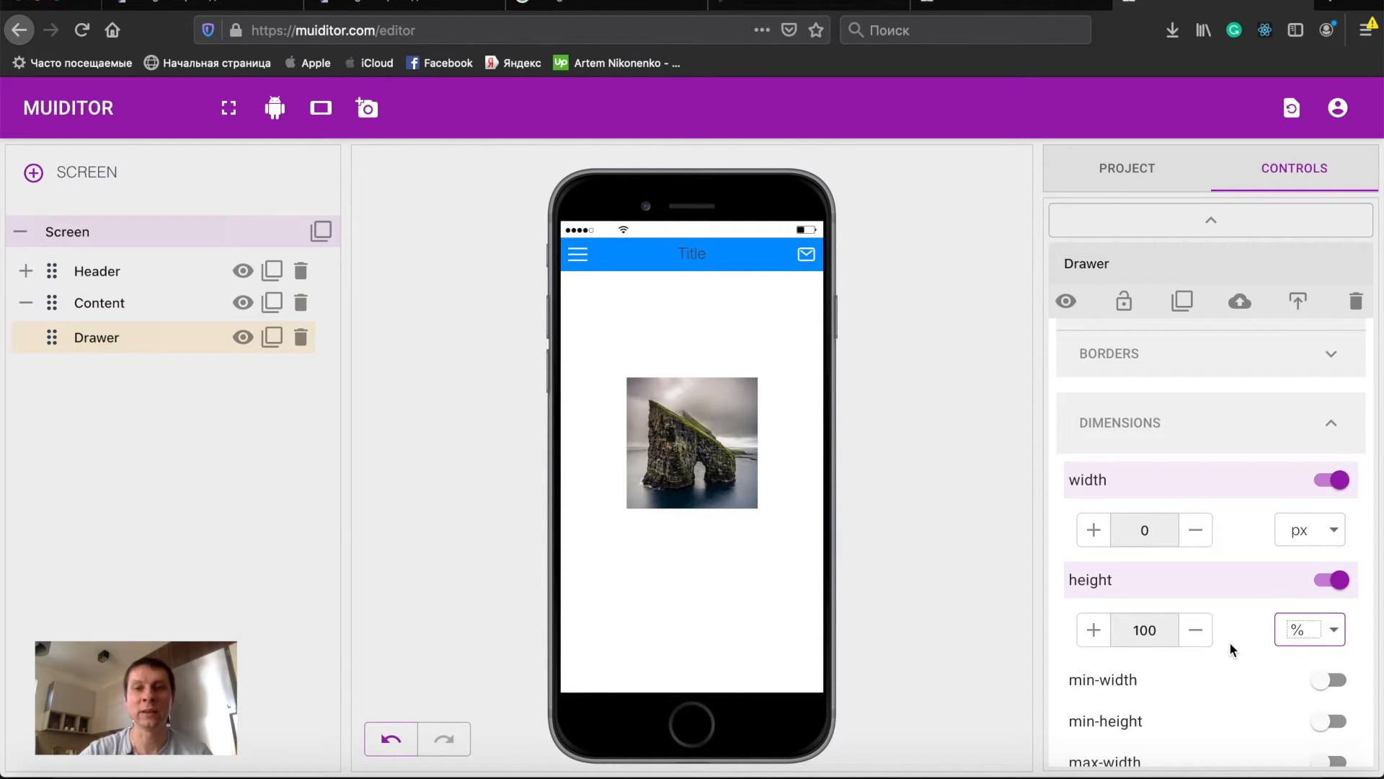
{"action": "left_click", "coordinate": [1096, 532]}
{"action": "left_click", "coordinate": [1096, 532]}
{"action": "left_click", "coordinate": [1096, 532]}
{"action": "left_click", "coordinate": [1096, 532]}
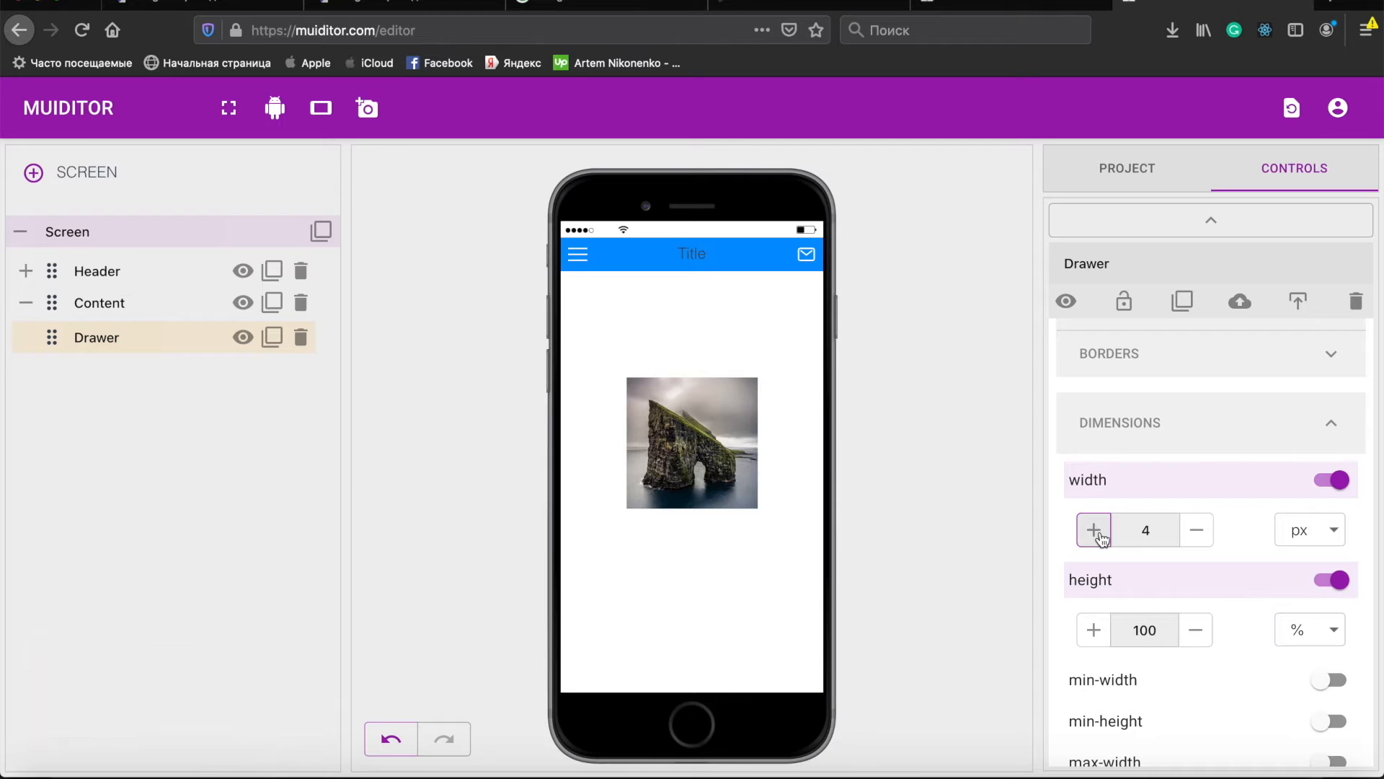
- Enable the Drawer's background color and pick silver #d5d5d5
{"action": "scroll", "coordinate": [1121, 421], "scroll_direction": "up", "scroll_amount": 2}
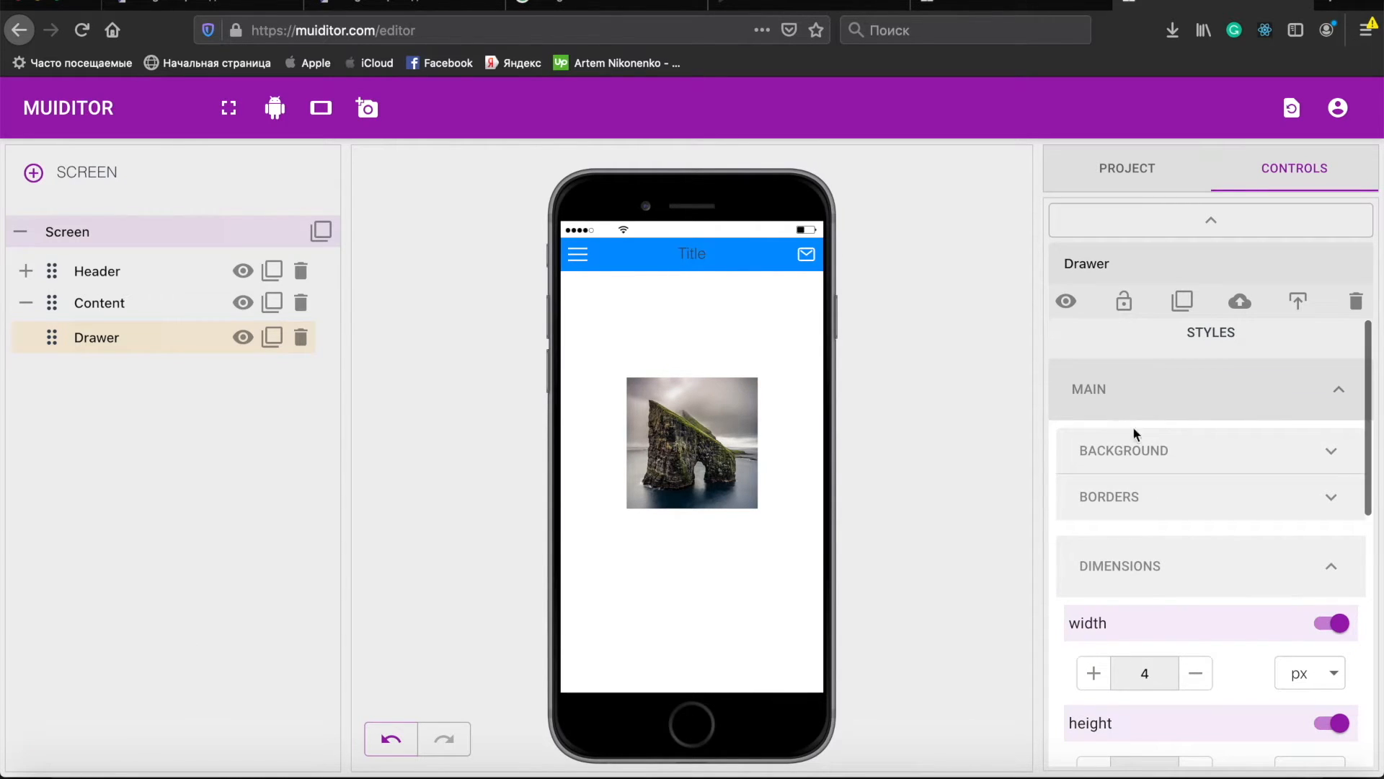
{"action": "left_click", "coordinate": [1134, 450]}
{"action": "left_click", "coordinate": [1145, 557]}
{"action": "left_click", "coordinate": [1098, 610]}
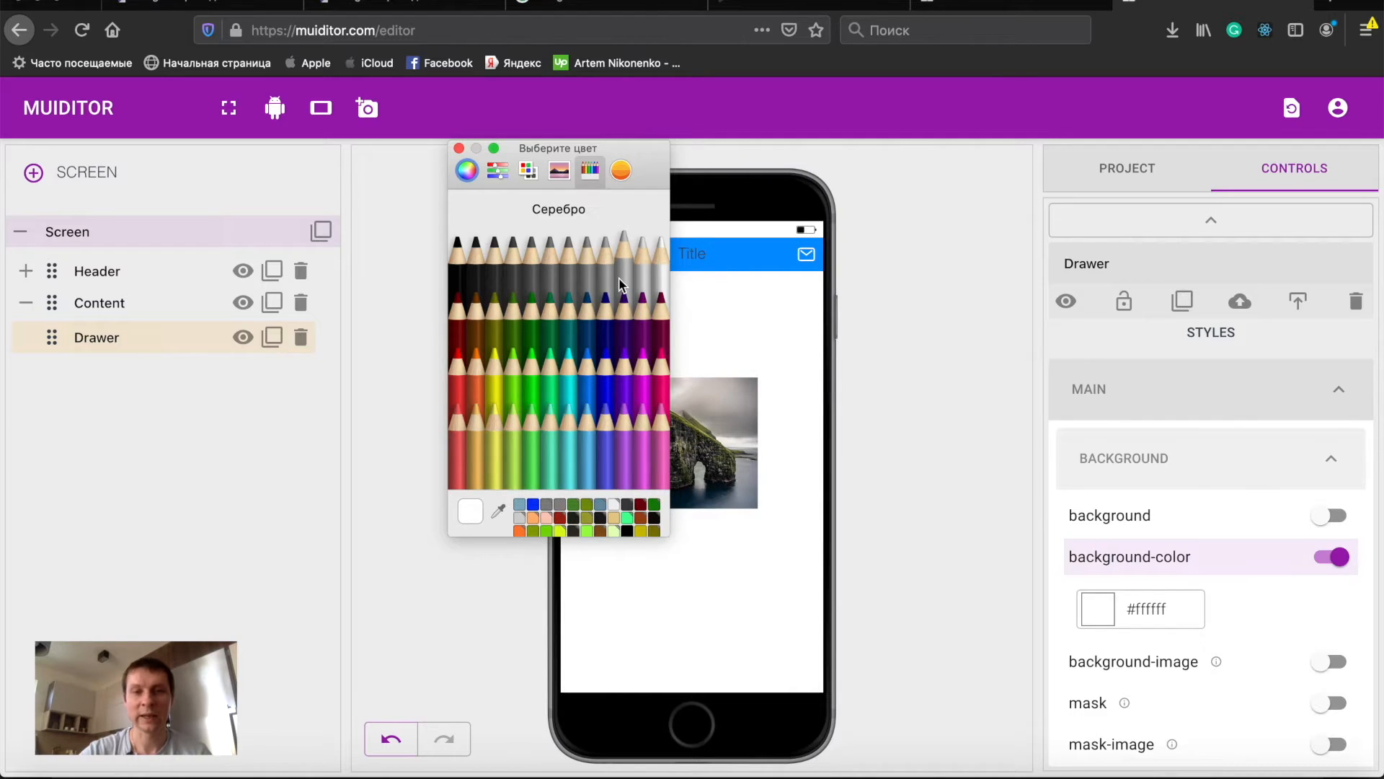
{"action": "left_click", "coordinate": [622, 284]}
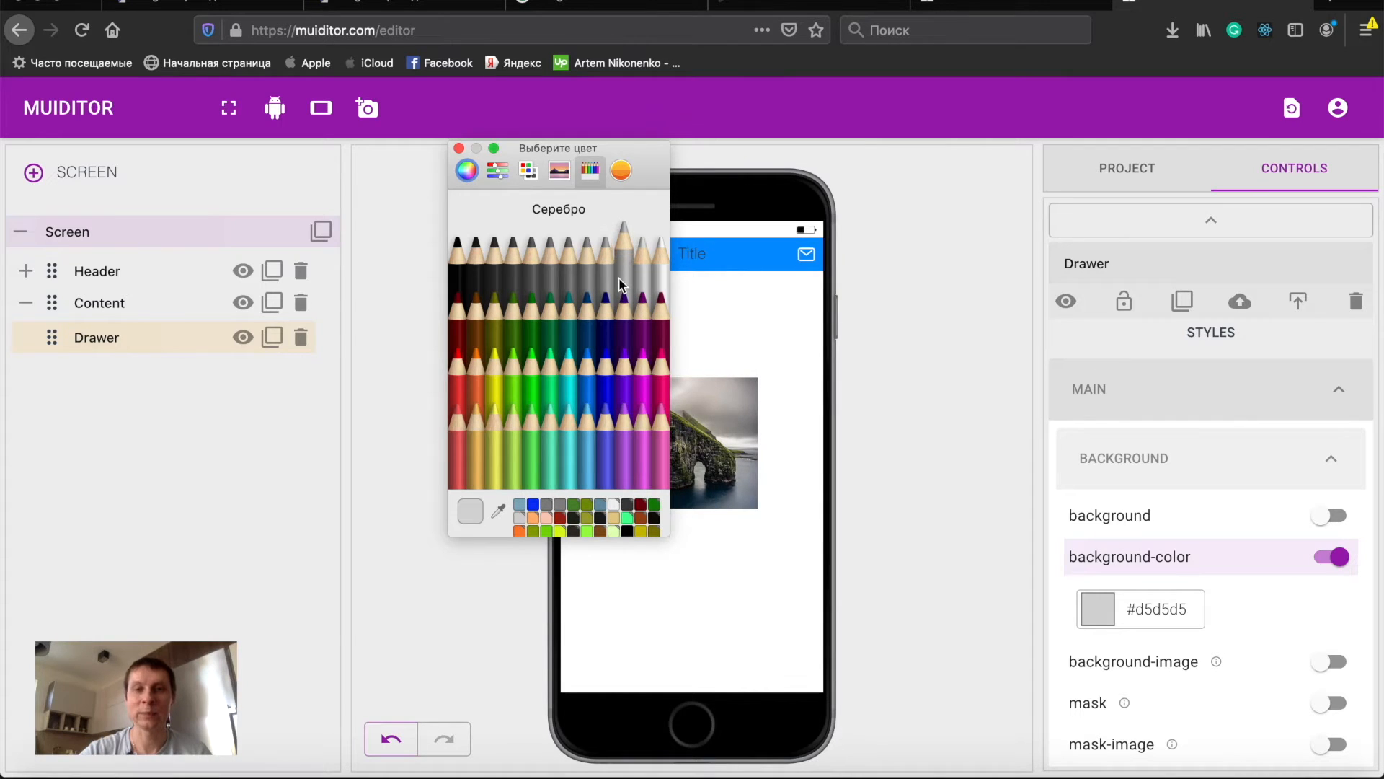
{"action": "left_click", "coordinate": [459, 148]}
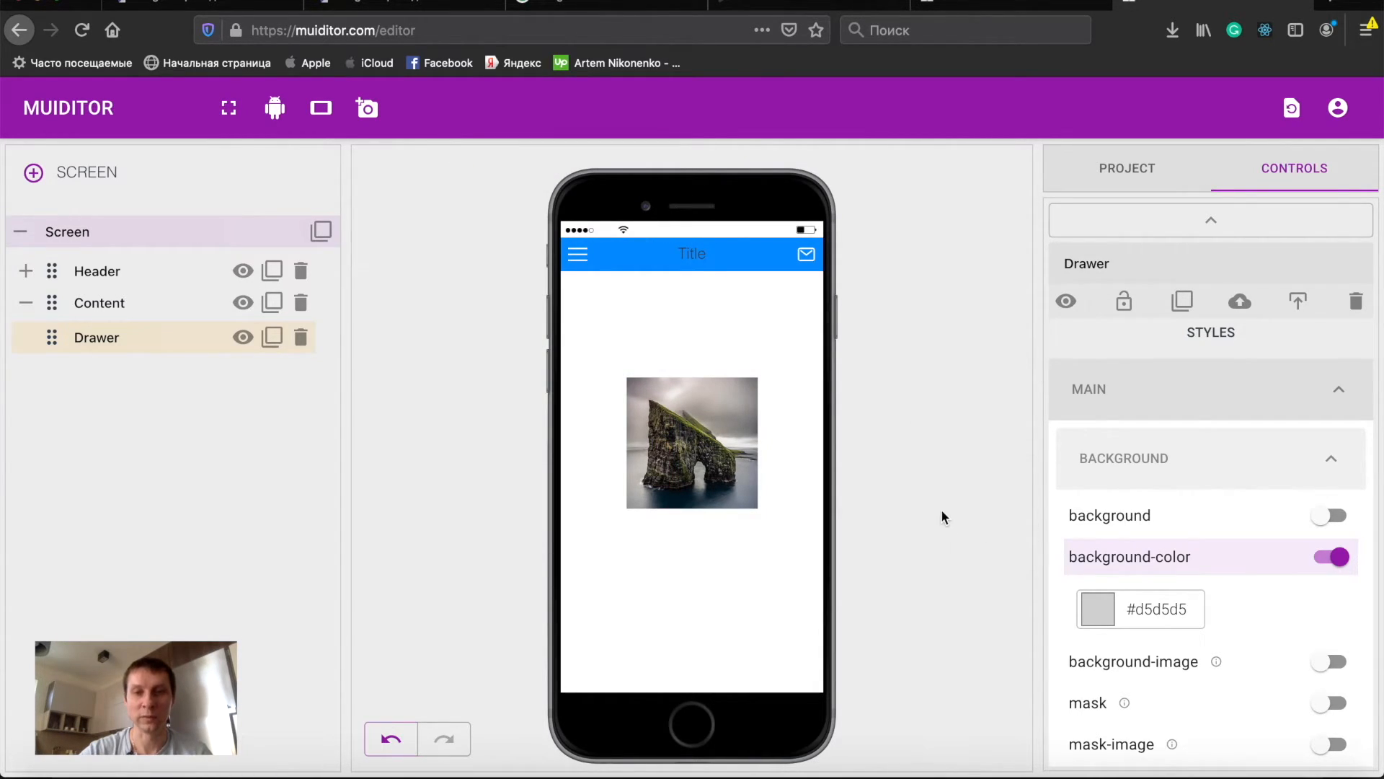
- Set the Drawer's position to absolute and enable top at 0 px
{"action": "scroll", "coordinate": [1266, 661], "scroll_direction": "down", "scroll_amount": 2}
{"action": "scroll", "coordinate": [1266, 661], "scroll_direction": "down", "scroll_amount": 6}
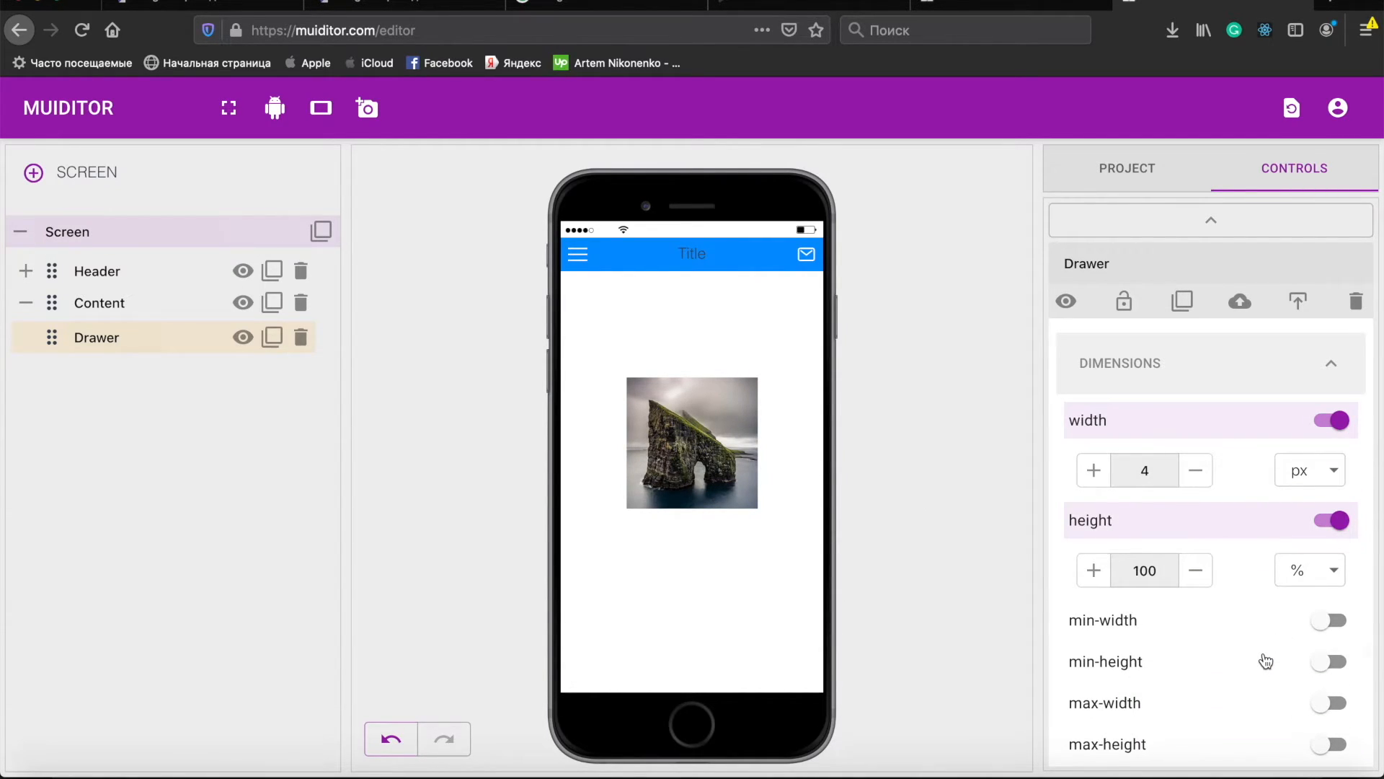
{"action": "scroll", "coordinate": [1266, 661], "scroll_direction": "down", "scroll_amount": 5}
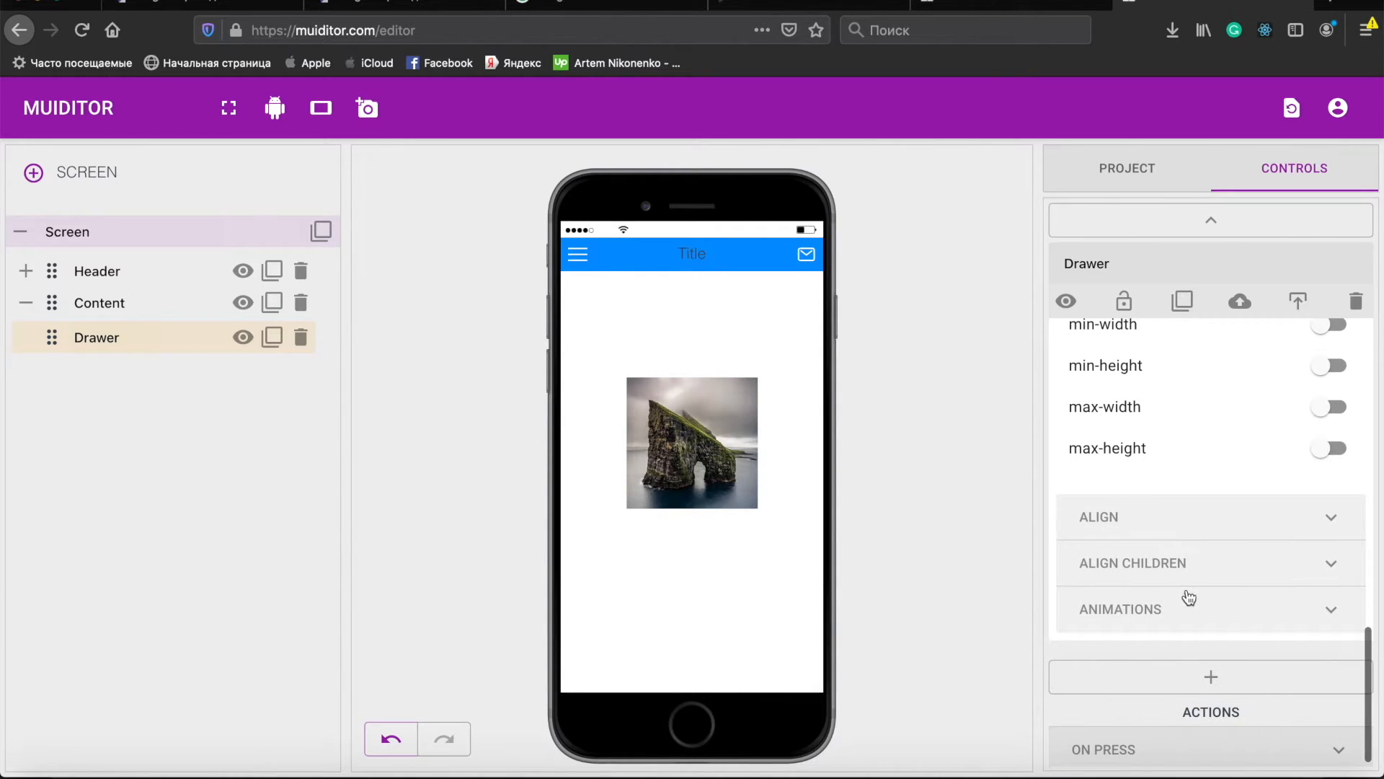
{"action": "left_click", "coordinate": [1170, 524]}
{"action": "left_click", "coordinate": [1206, 583]}
{"action": "scroll", "coordinate": [1200, 577], "scroll_direction": "down", "scroll_amount": 2}
{"action": "left_click", "coordinate": [1150, 491]}
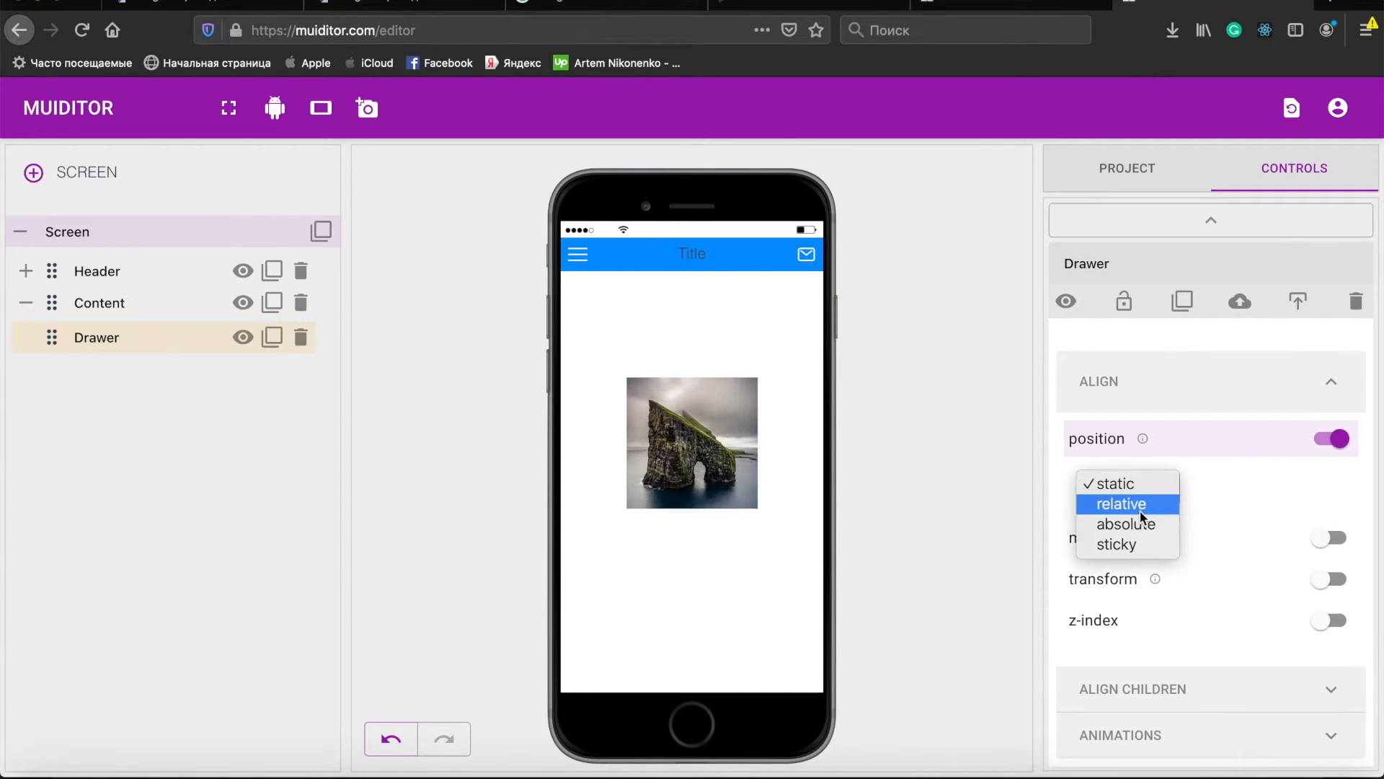
{"action": "left_click", "coordinate": [1143, 524]}
{"action": "left_click", "coordinate": [1194, 544]}
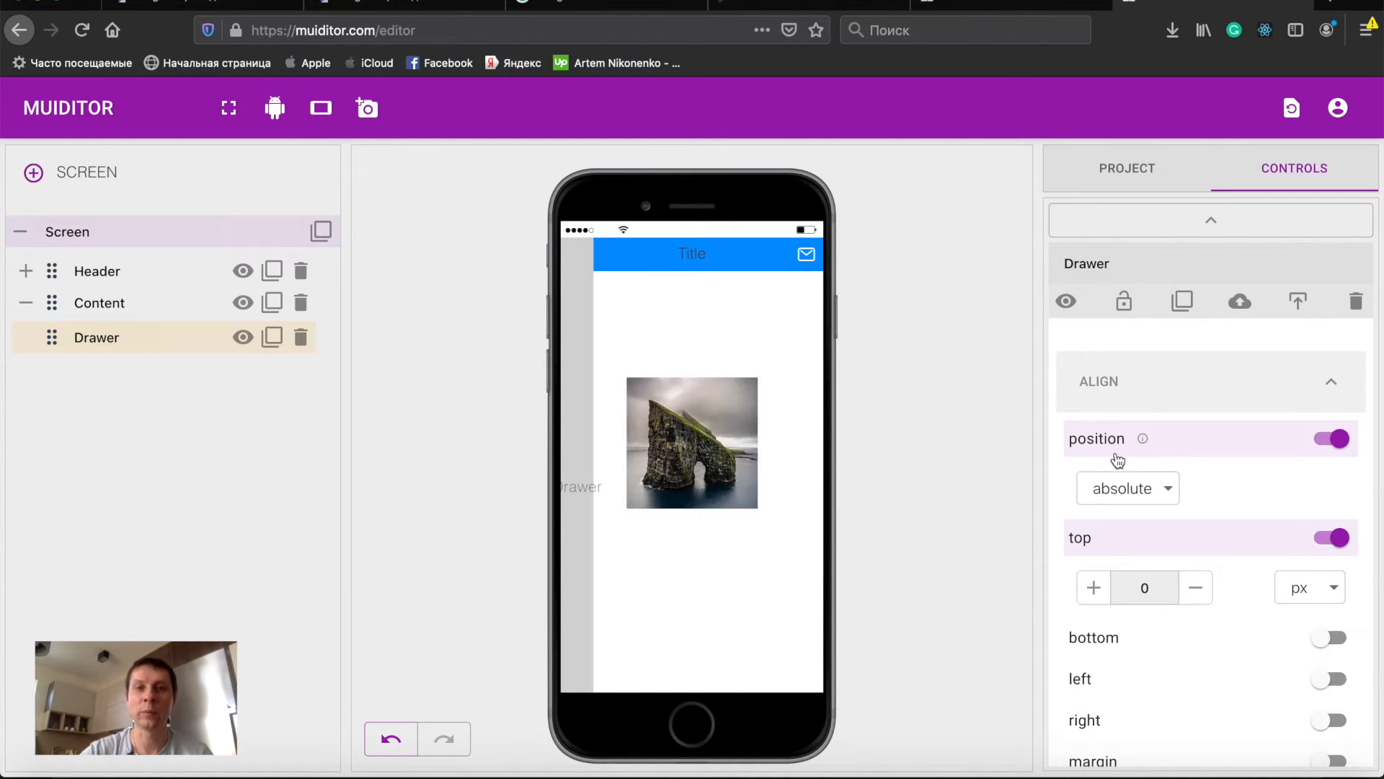
- Set the Drawer's width to 0 px
{"action": "scroll", "coordinate": [1243, 473], "scroll_direction": "up", "scroll_amount": 6}
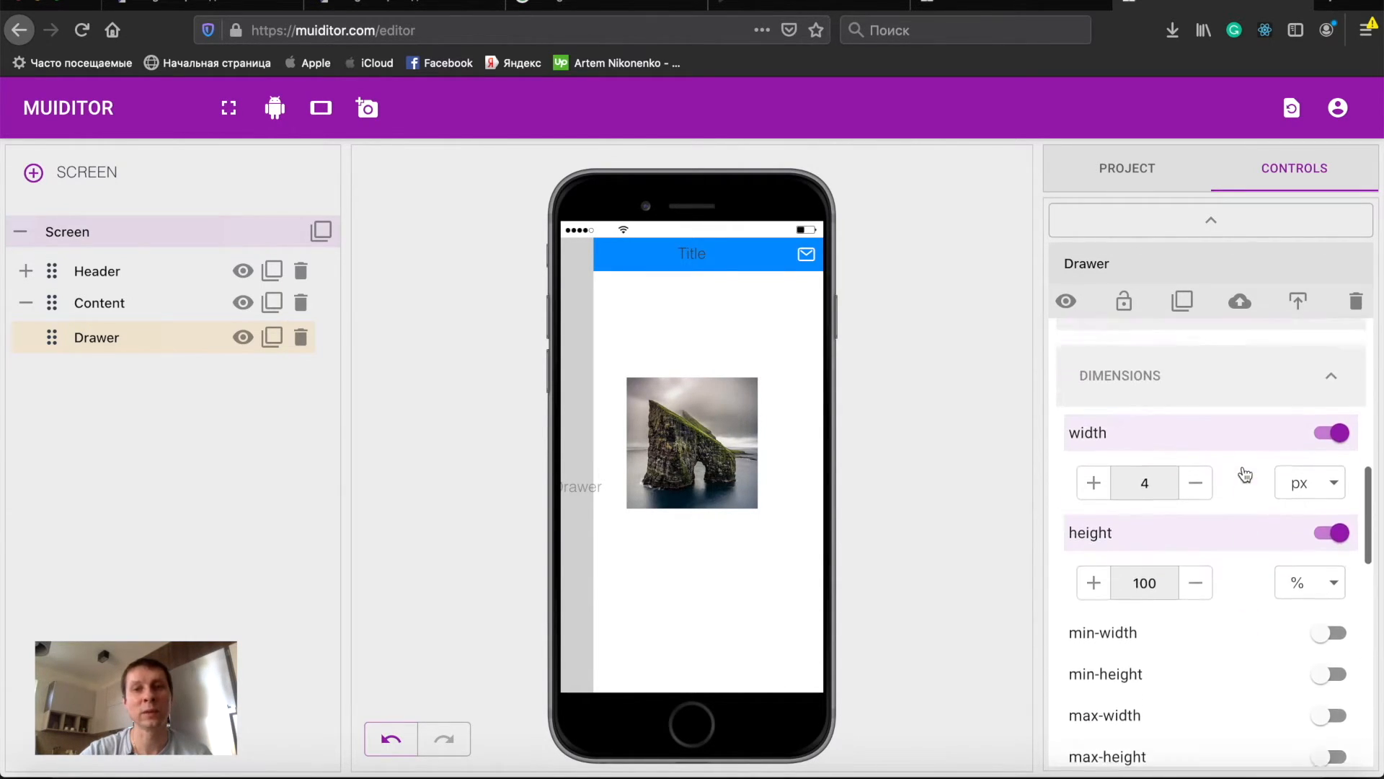
{"action": "left_click", "coordinate": [1195, 515]}
{"action": "left_click", "coordinate": [1197, 515]}
{"action": "left_click", "coordinate": [1197, 515]}
{"action": "left_click", "coordinate": [1197, 515]}
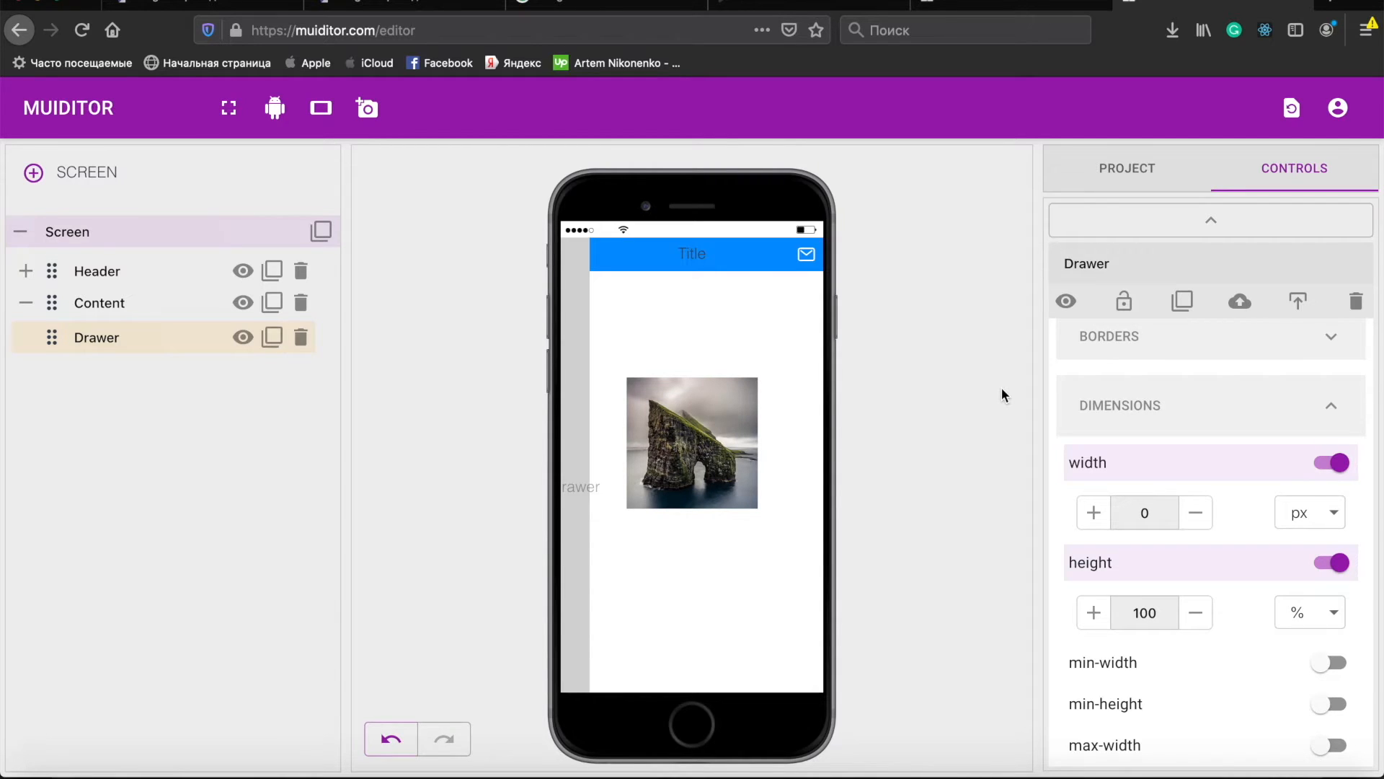
- Change the Drawer's background color to light gray #eaeaea
{"action": "scroll", "coordinate": [1263, 418], "scroll_direction": "up", "scroll_amount": 2}
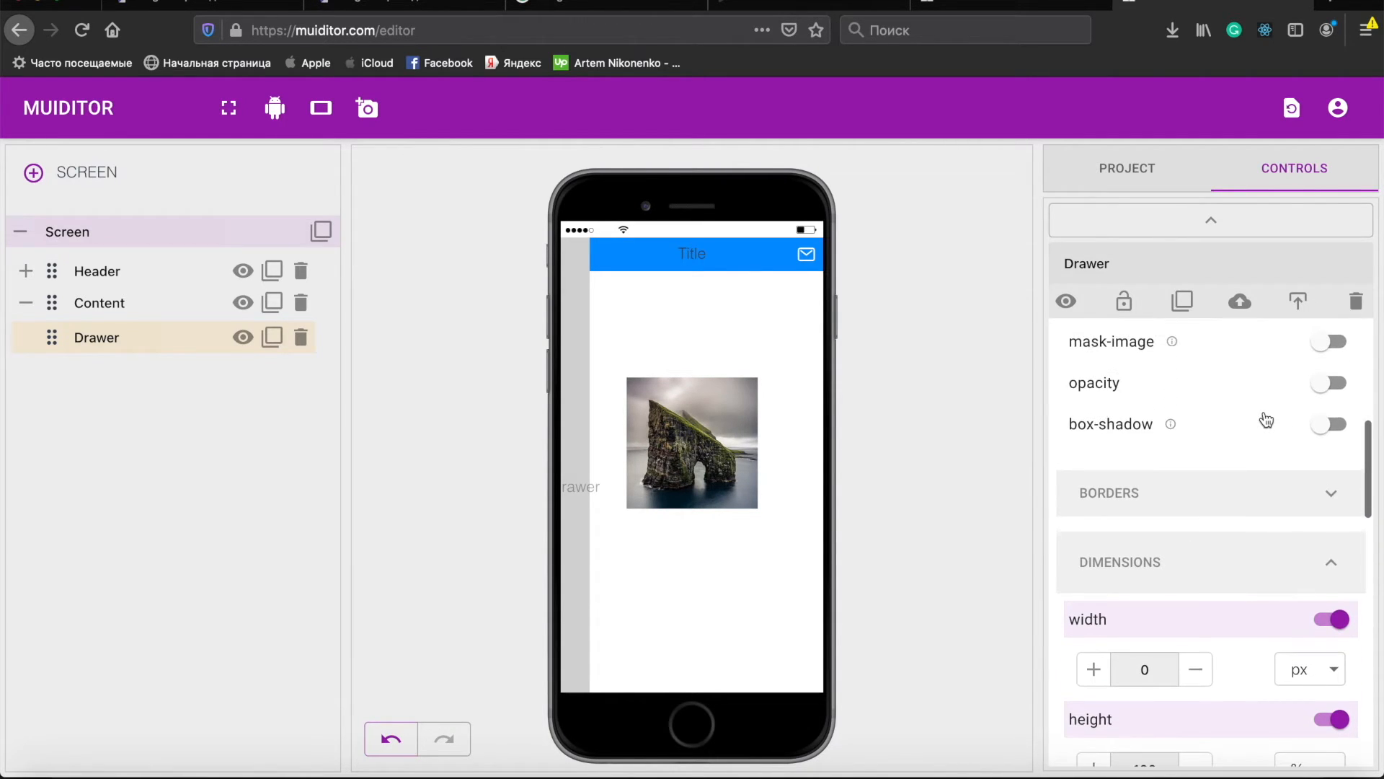
{"action": "scroll", "coordinate": [1263, 419], "scroll_direction": "up", "scroll_amount": 5}
{"action": "left_click", "coordinate": [1097, 541]}
{"action": "left_click", "coordinate": [642, 287]}
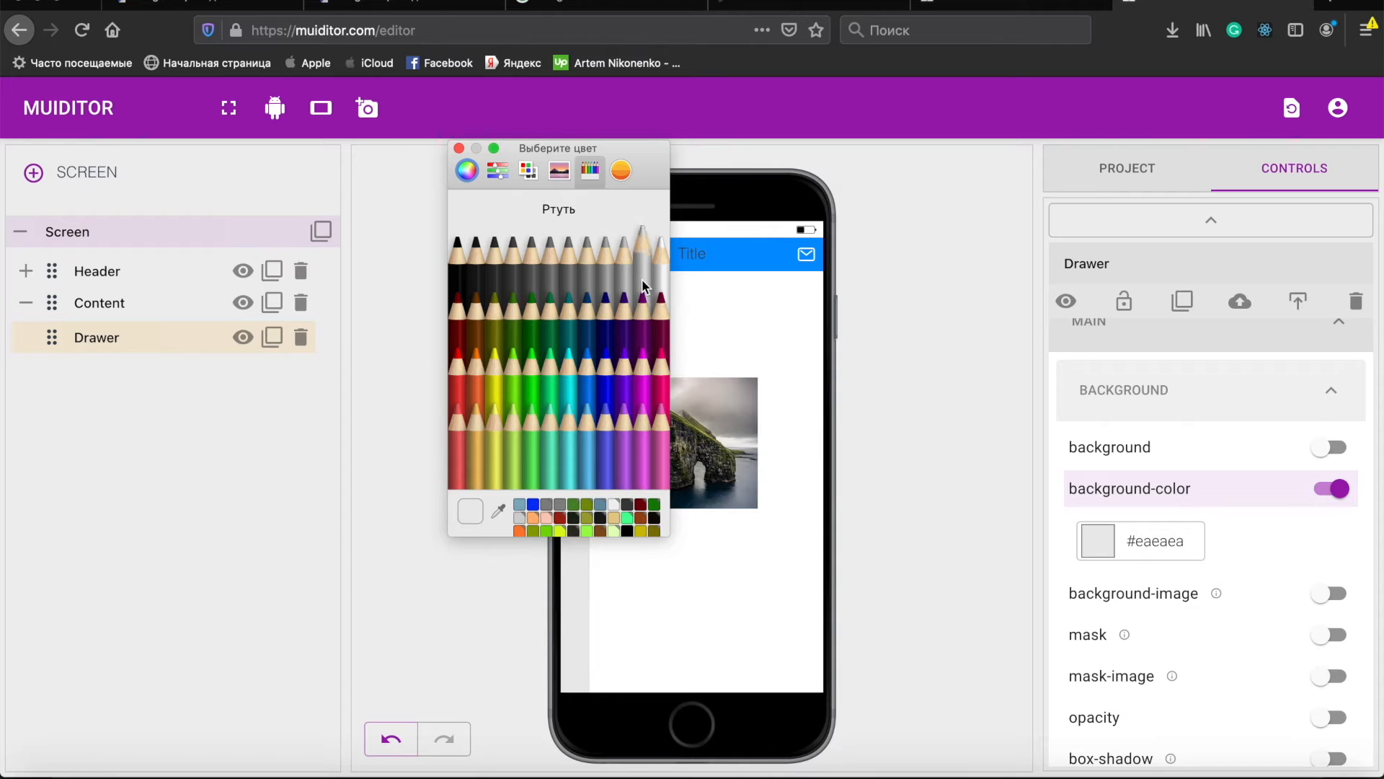
{"action": "left_click", "coordinate": [458, 147]}
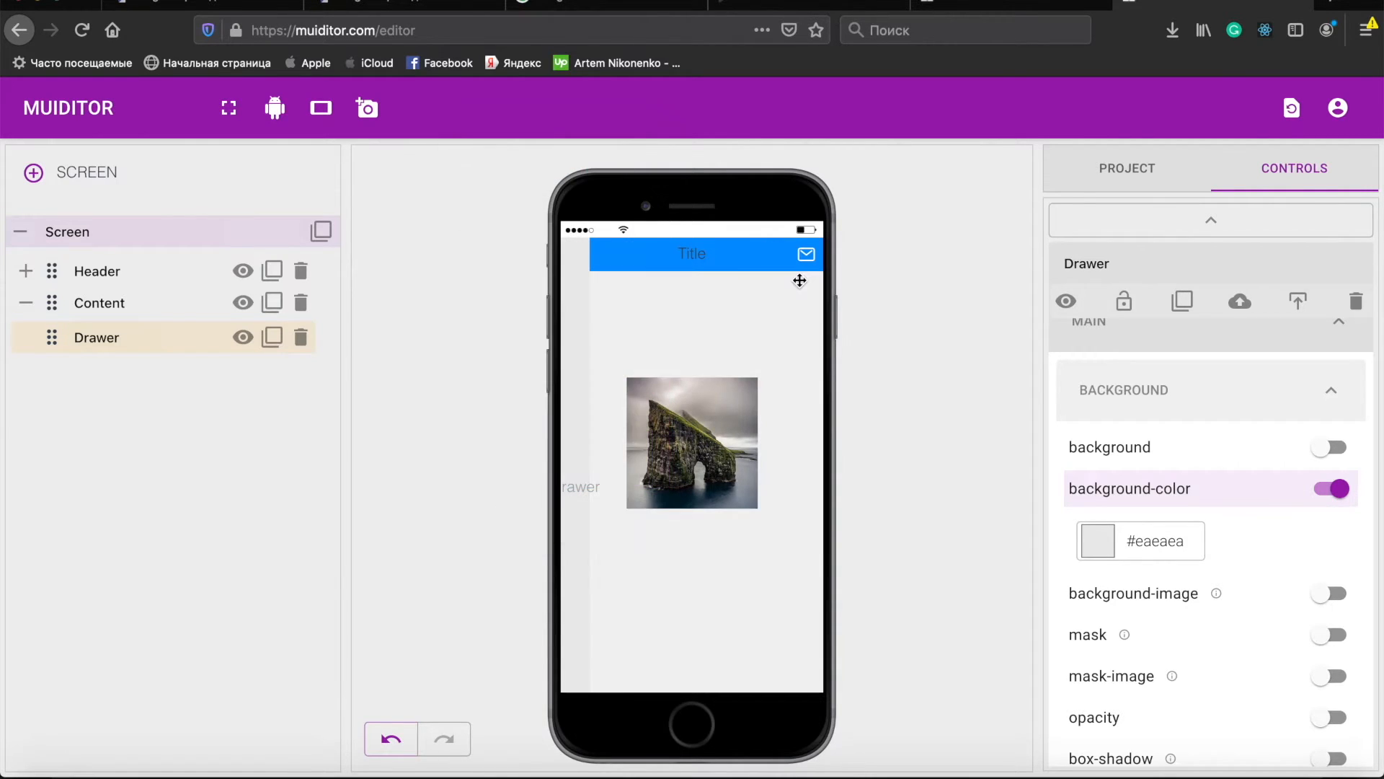
- Add a new style to the Drawer and name it DrawerActive
{"action": "left_click", "coordinate": [1188, 436]}
{"action": "scroll", "coordinate": [1228, 423], "scroll_direction": "up", "scroll_amount": 1}
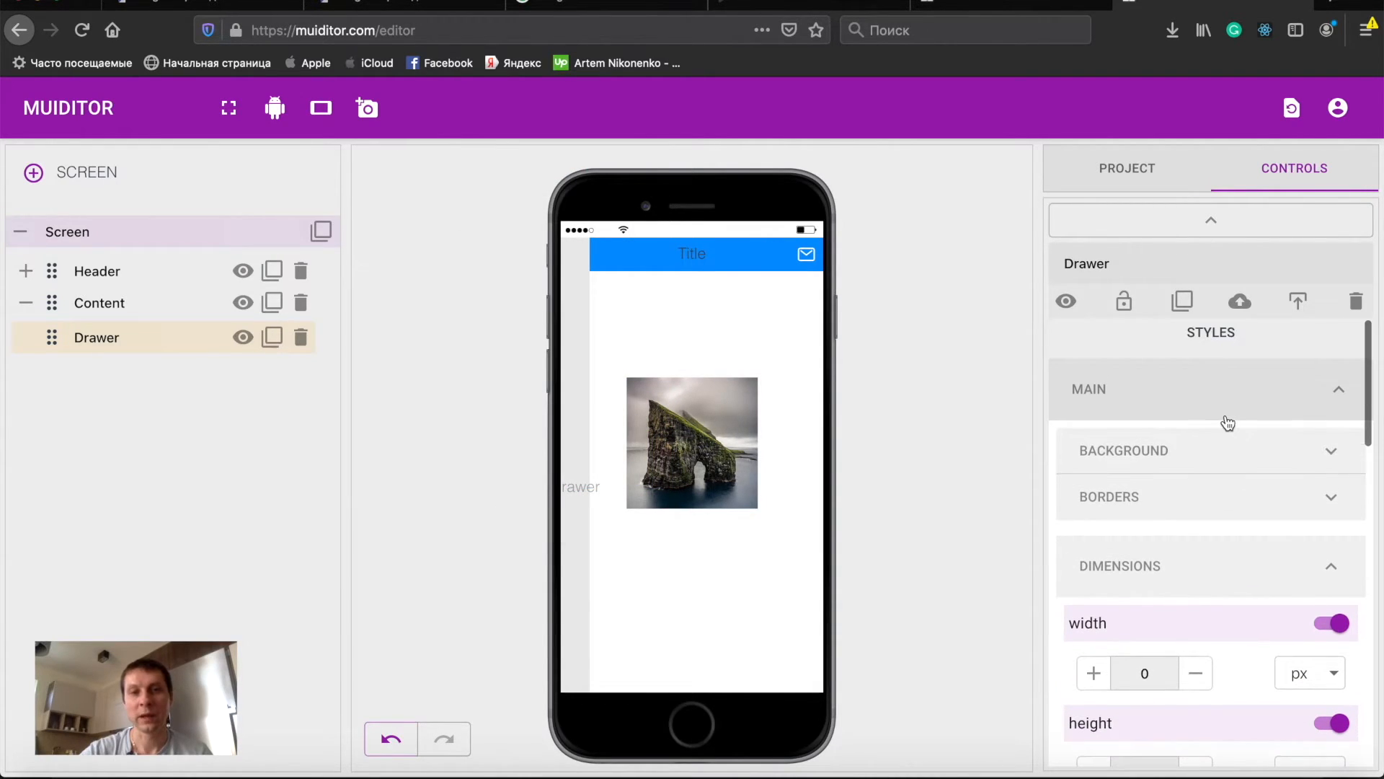
{"action": "left_click", "coordinate": [1197, 392]}
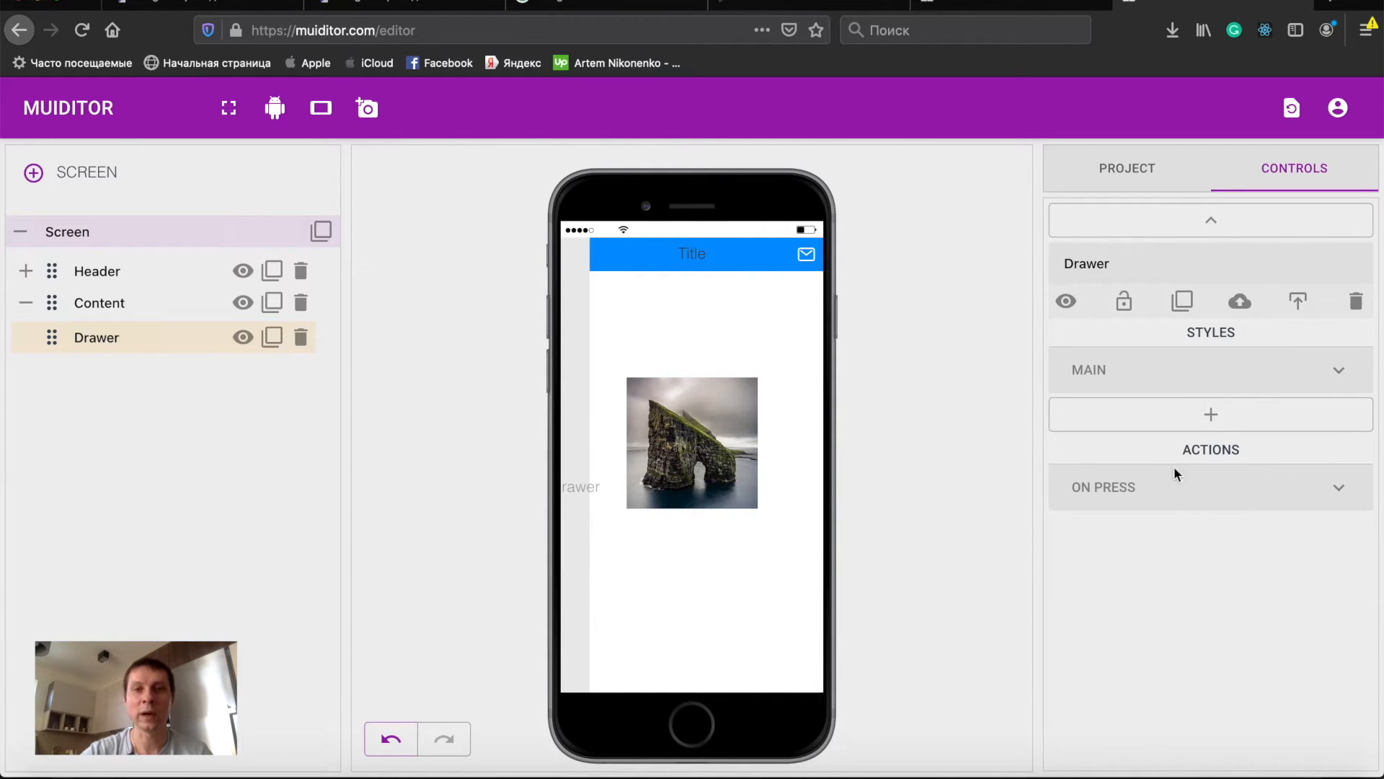
{"action": "left_click", "coordinate": [1217, 417]}
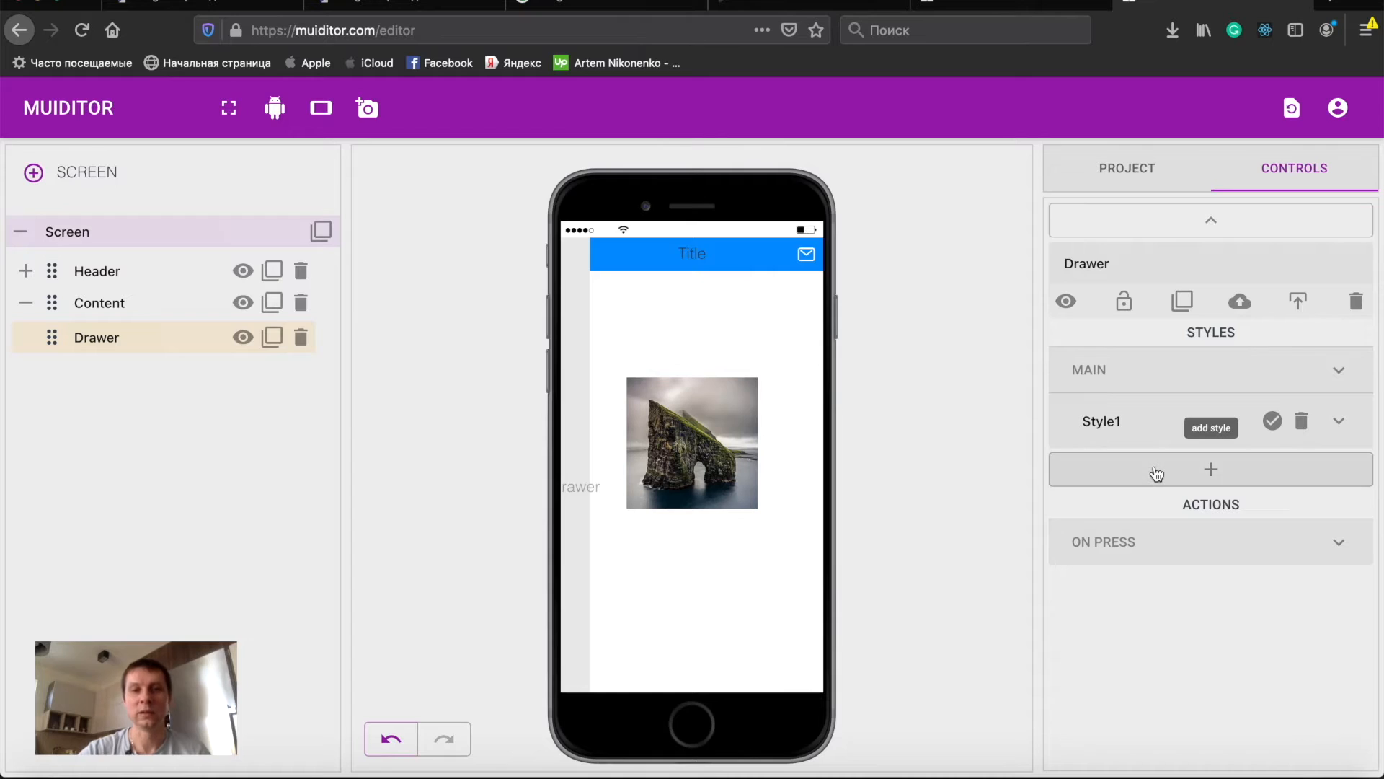
{"action": "left_click", "coordinate": [1136, 419]}
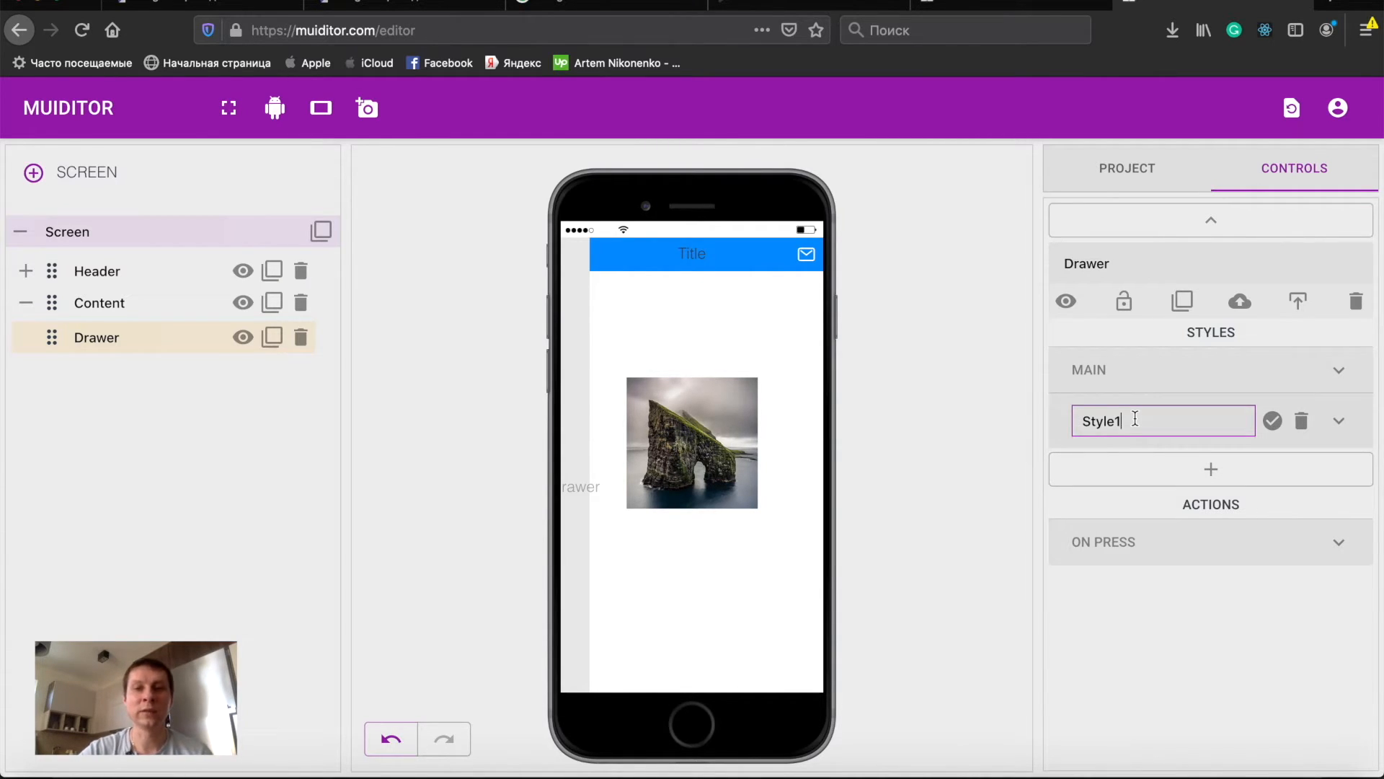
{"action": "key", "text": "BackSpace"}
{"action": "key", "text": "BackSpace"}
{"action": "key", "text": "BackSpace"}
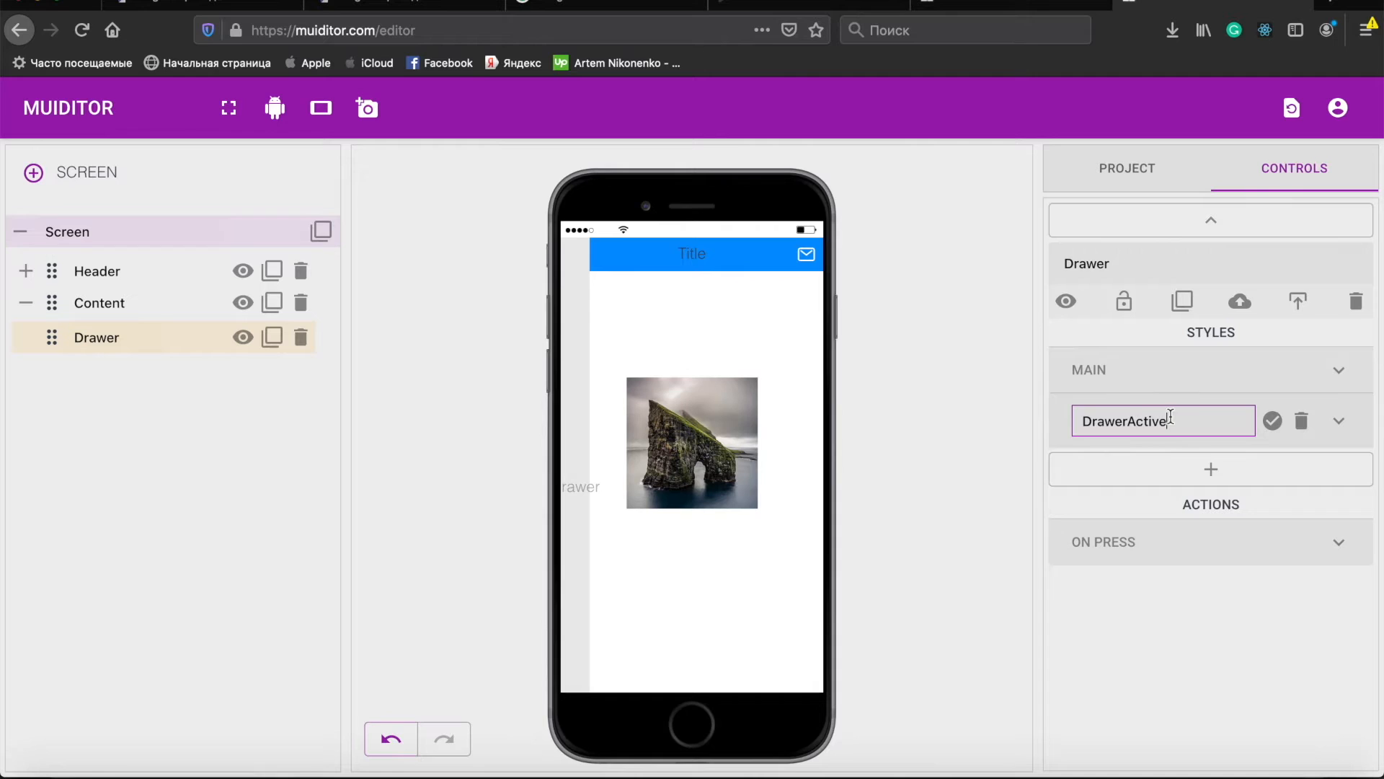
{"action": "left_click", "coordinate": [1339, 424]}
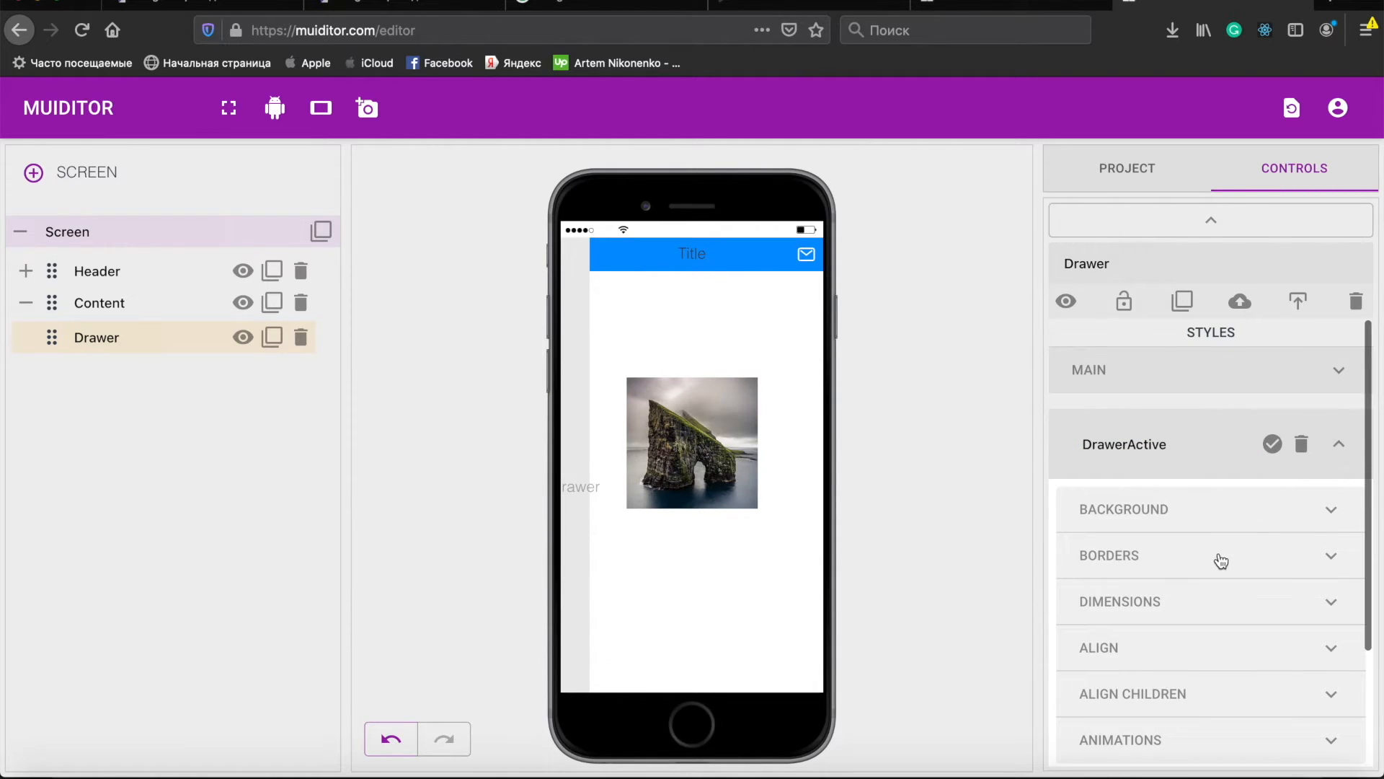
- Set the DrawerActive style's width to 70%
{"action": "scroll", "coordinate": [1218, 560], "scroll_direction": "down", "scroll_amount": 2}
{"action": "left_click", "coordinate": [1186, 530]}
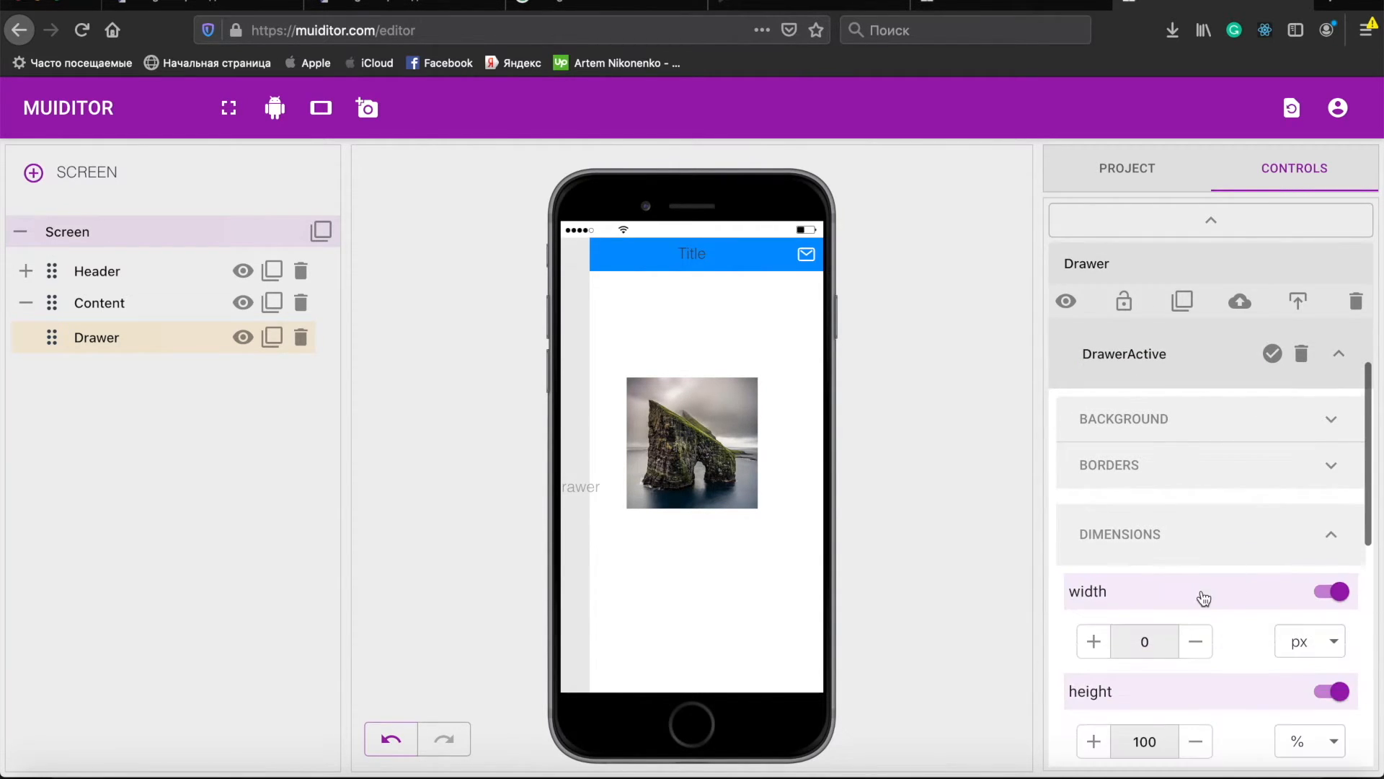
{"action": "scroll", "coordinate": [1204, 598], "scroll_direction": "down", "scroll_amount": 5}
{"action": "left_click", "coordinate": [1141, 430]}
{"action": "type", "text": "7"}
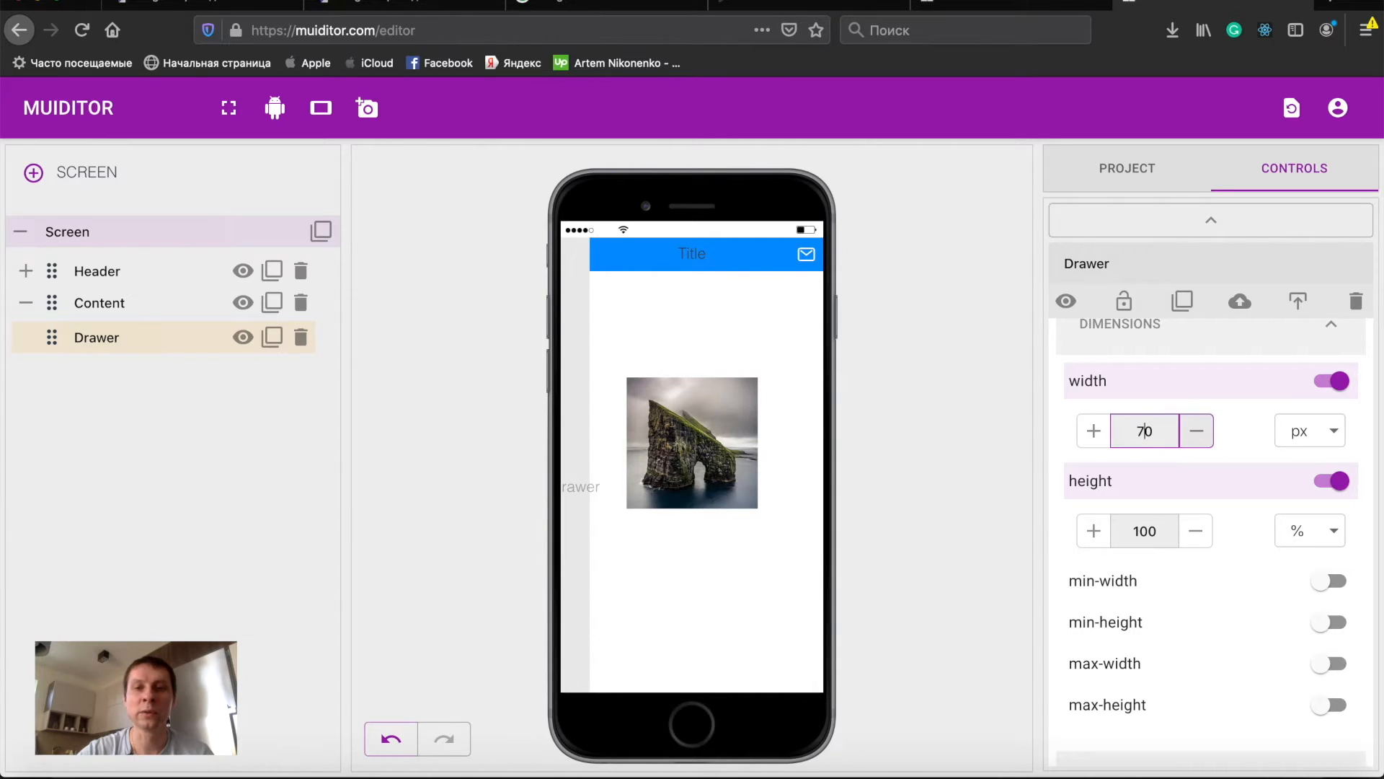
{"action": "left_click", "coordinate": [1323, 435]}
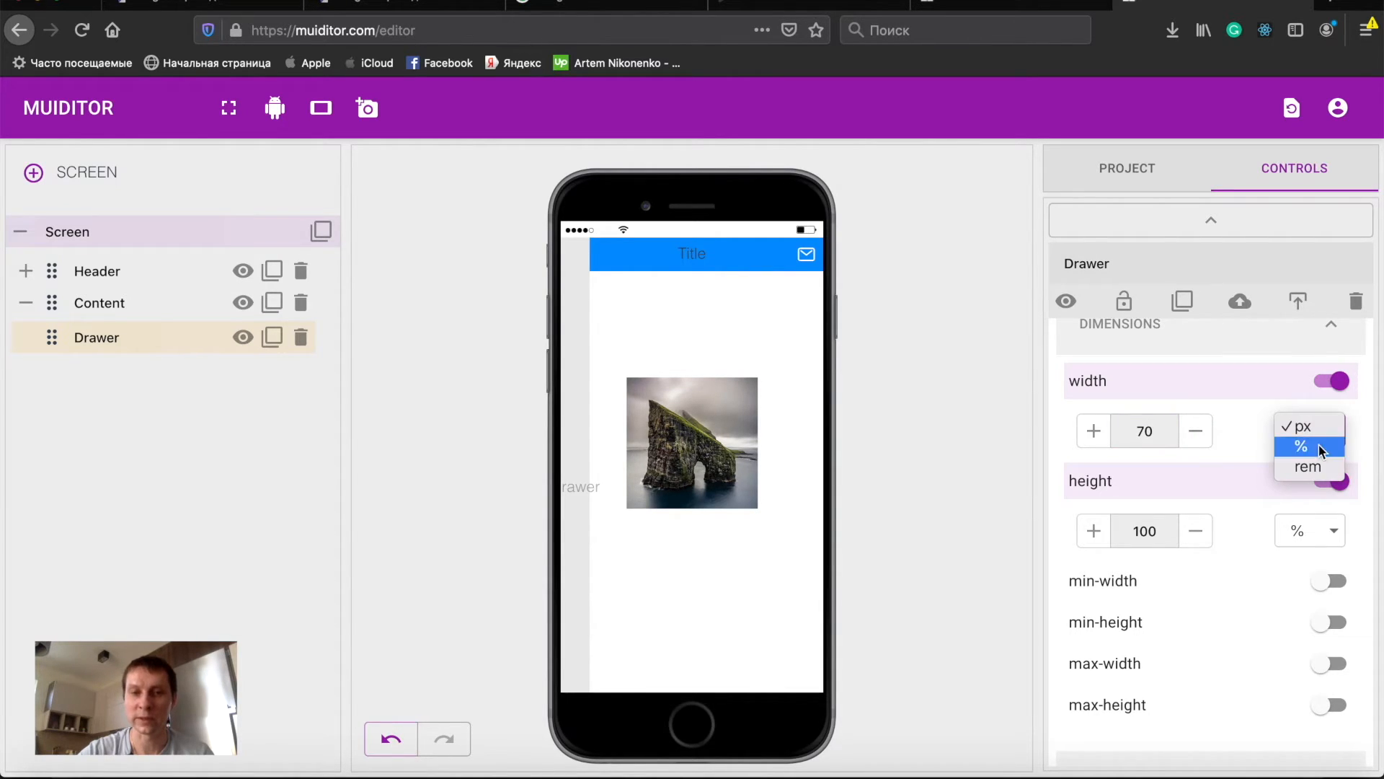
{"action": "left_click", "coordinate": [1318, 444]}
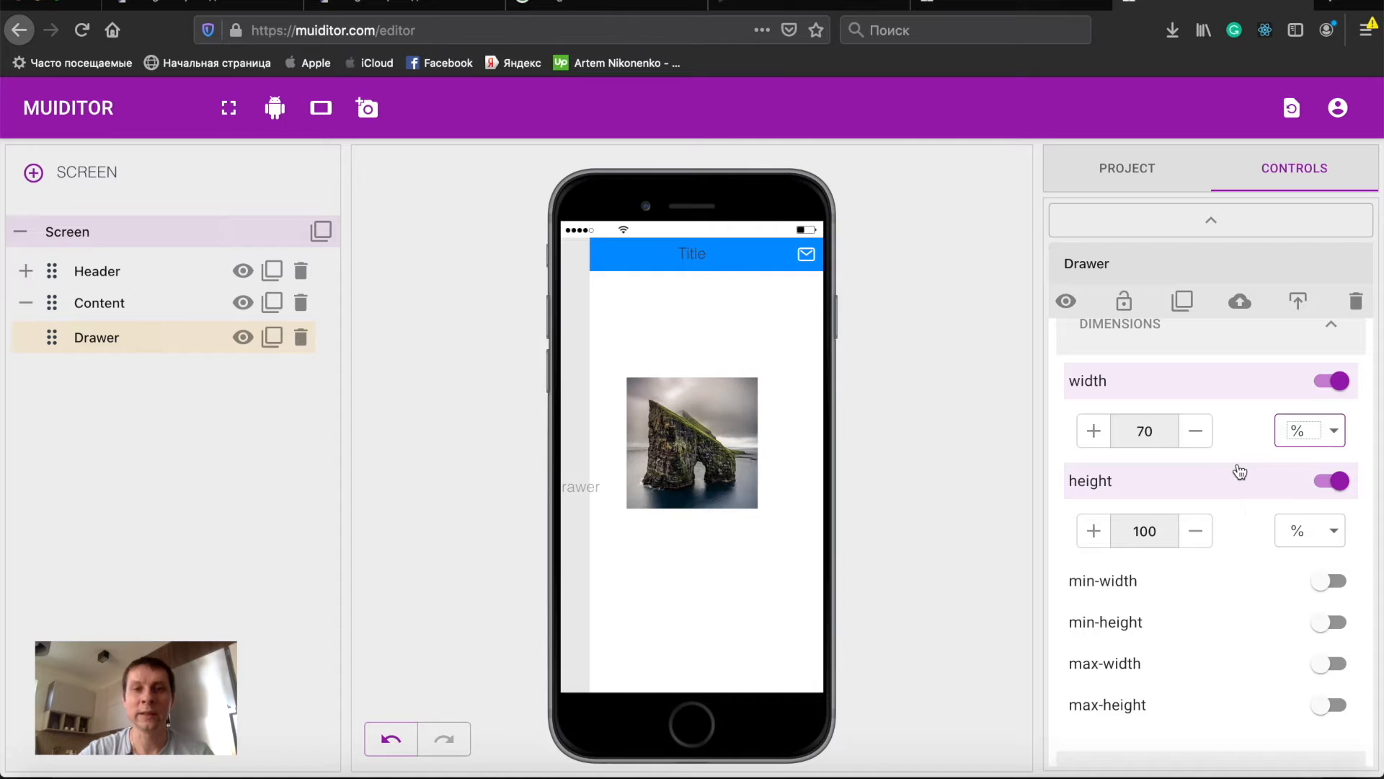
{"action": "left_click", "coordinate": [1186, 392]}
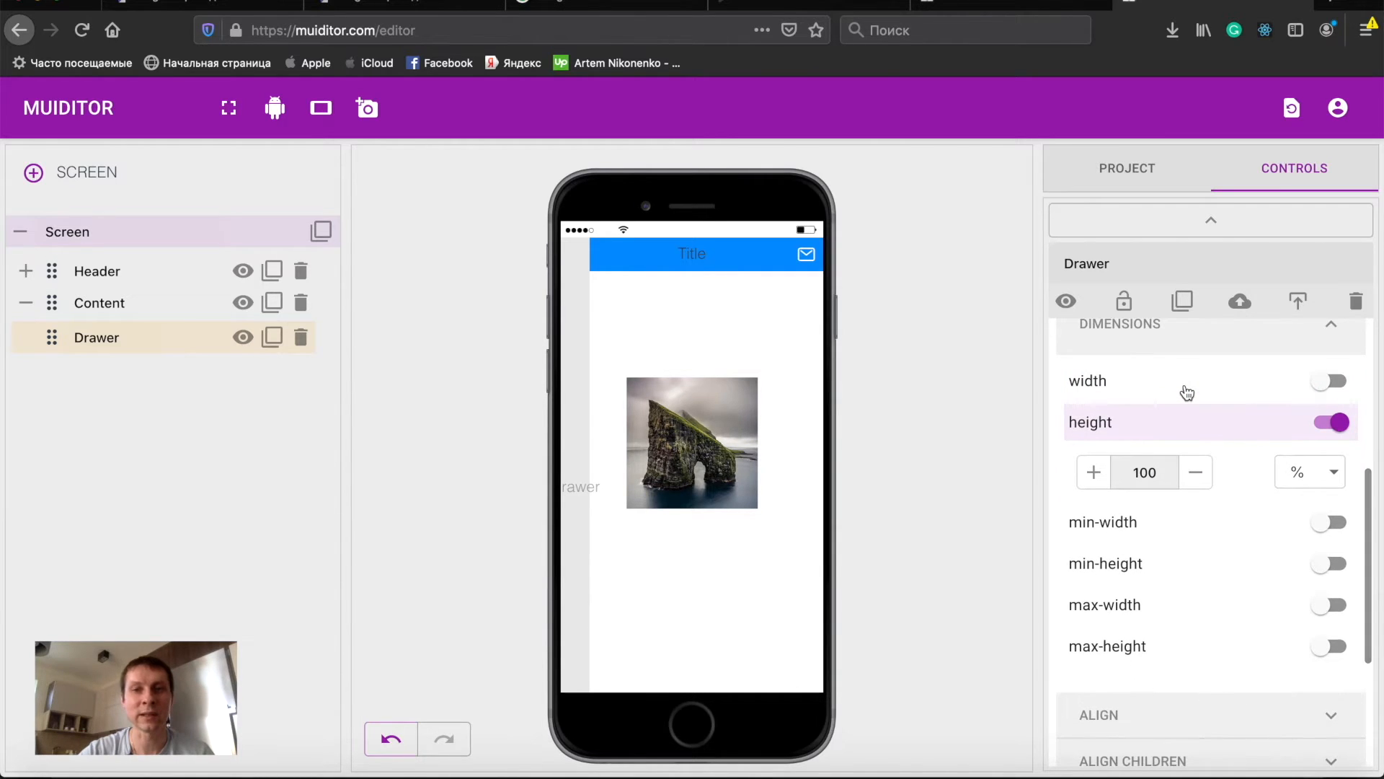
{"action": "left_click", "coordinate": [1186, 392]}
- Switch the Drawer to the DrawerActive style
{"action": "scroll", "coordinate": [1299, 638], "scroll_direction": "up", "scroll_amount": 3}
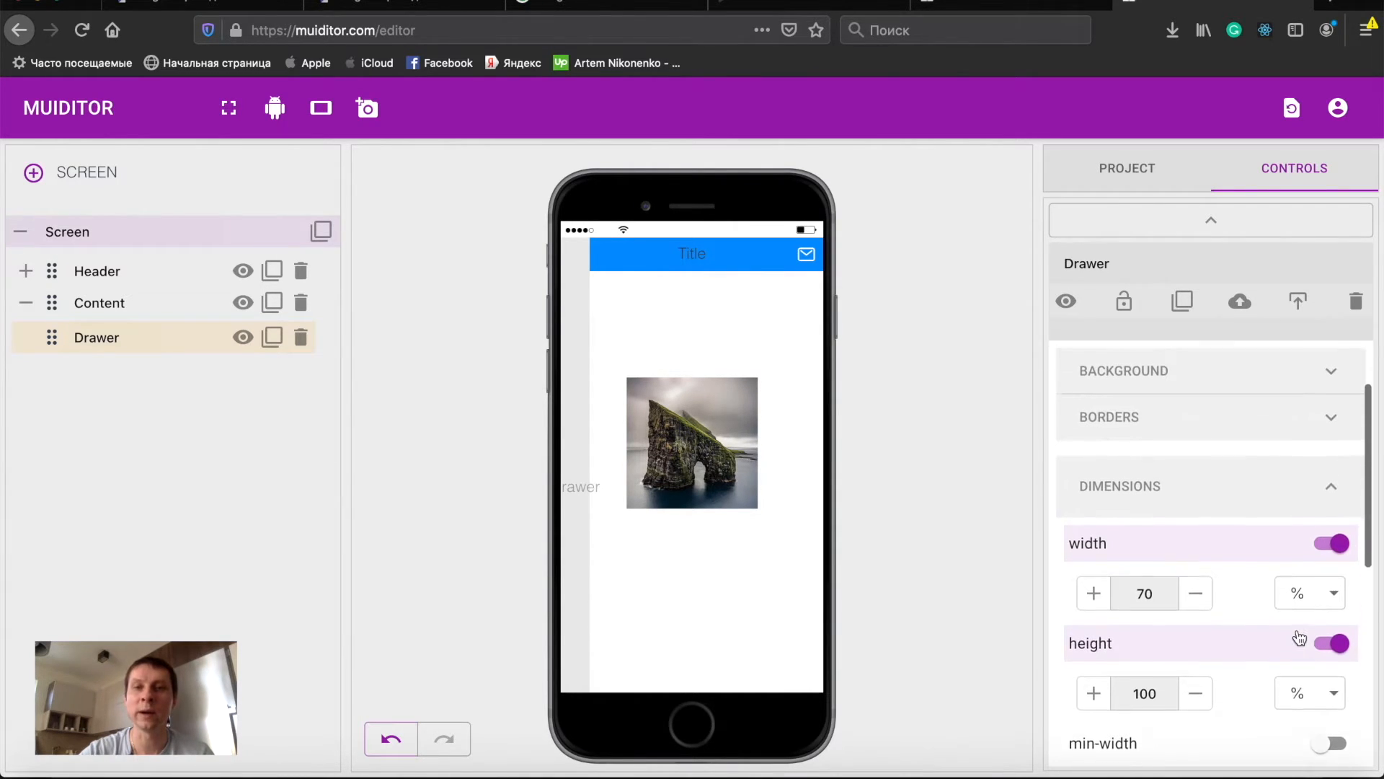
{"action": "scroll", "coordinate": [1299, 638], "scroll_direction": "up", "scroll_amount": 2}
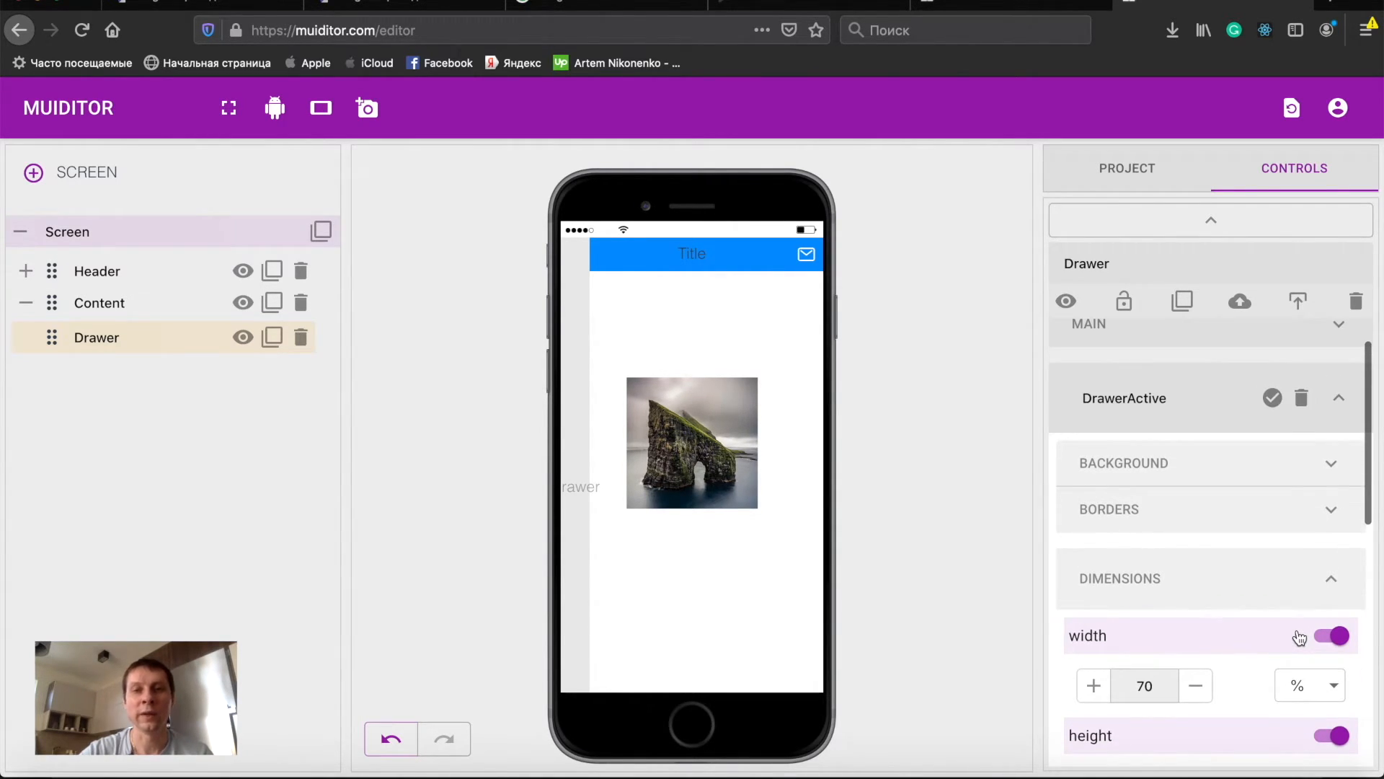
{"action": "left_click", "coordinate": [1273, 398]}
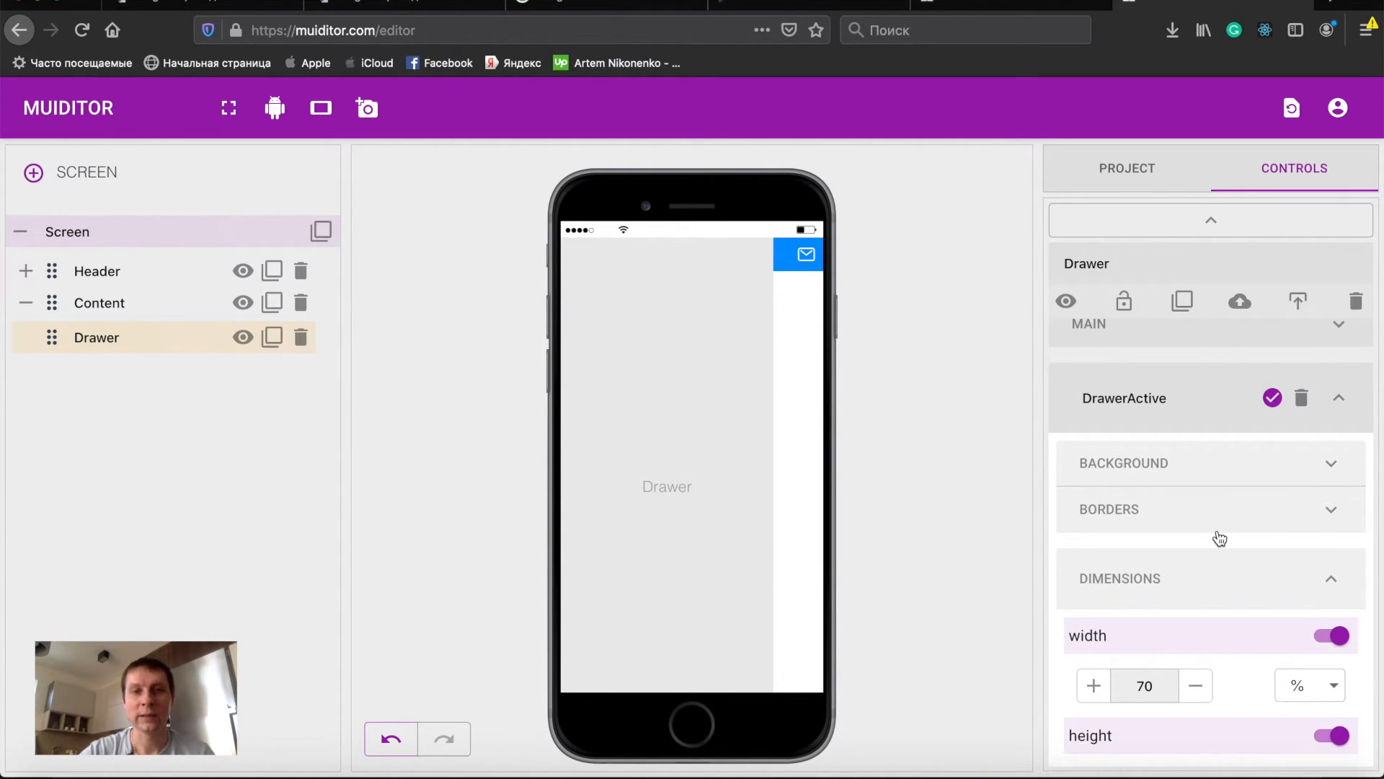
- Switch the Drawer off the DrawerActive style and enable the all .5s ease-out transition in DrawerActive's animations
{"action": "left_click", "coordinate": [1271, 400]}
{"action": "left_click", "coordinate": [1270, 403]}
{"action": "left_click", "coordinate": [1270, 403]}
{"action": "scroll", "coordinate": [1240, 583], "scroll_direction": "down", "scroll_amount": 3}
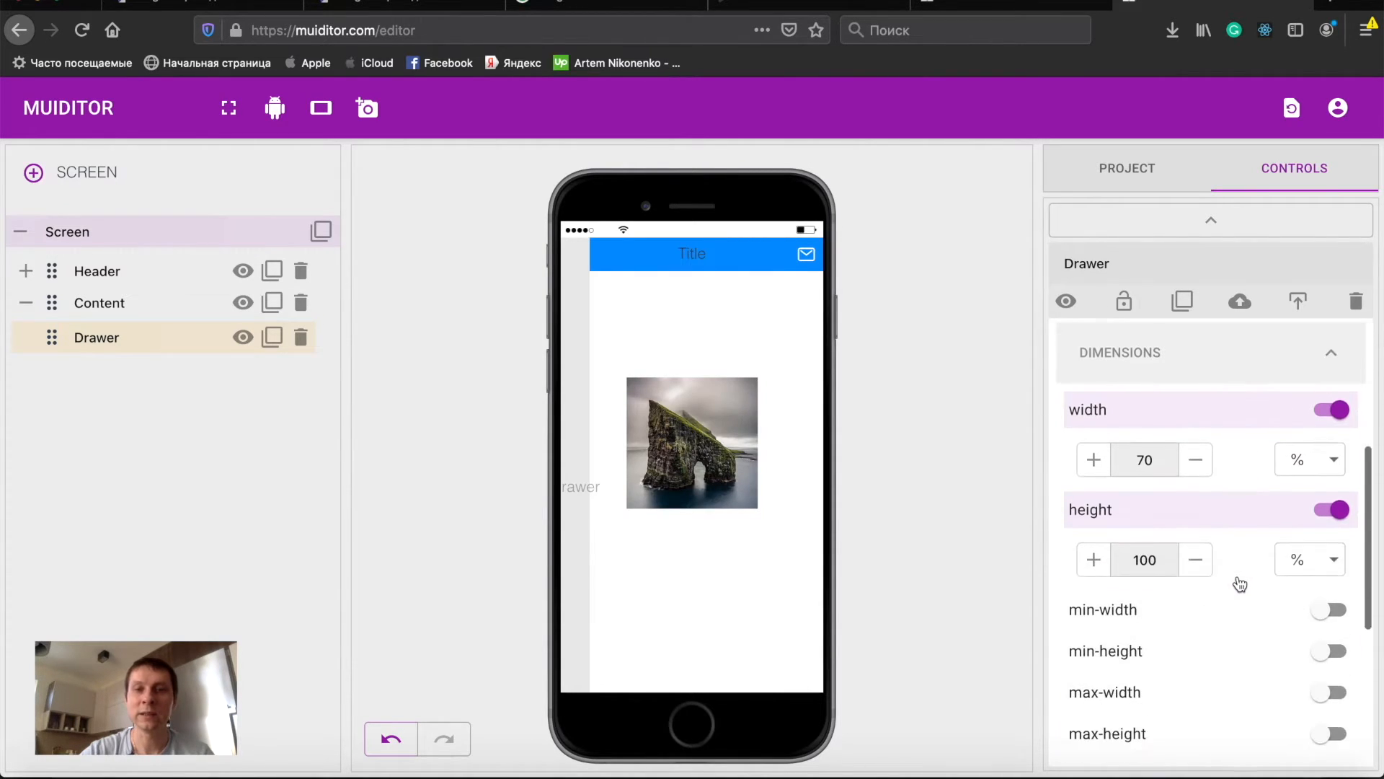
{"action": "scroll", "coordinate": [1240, 582], "scroll_direction": "down", "scroll_amount": 4}
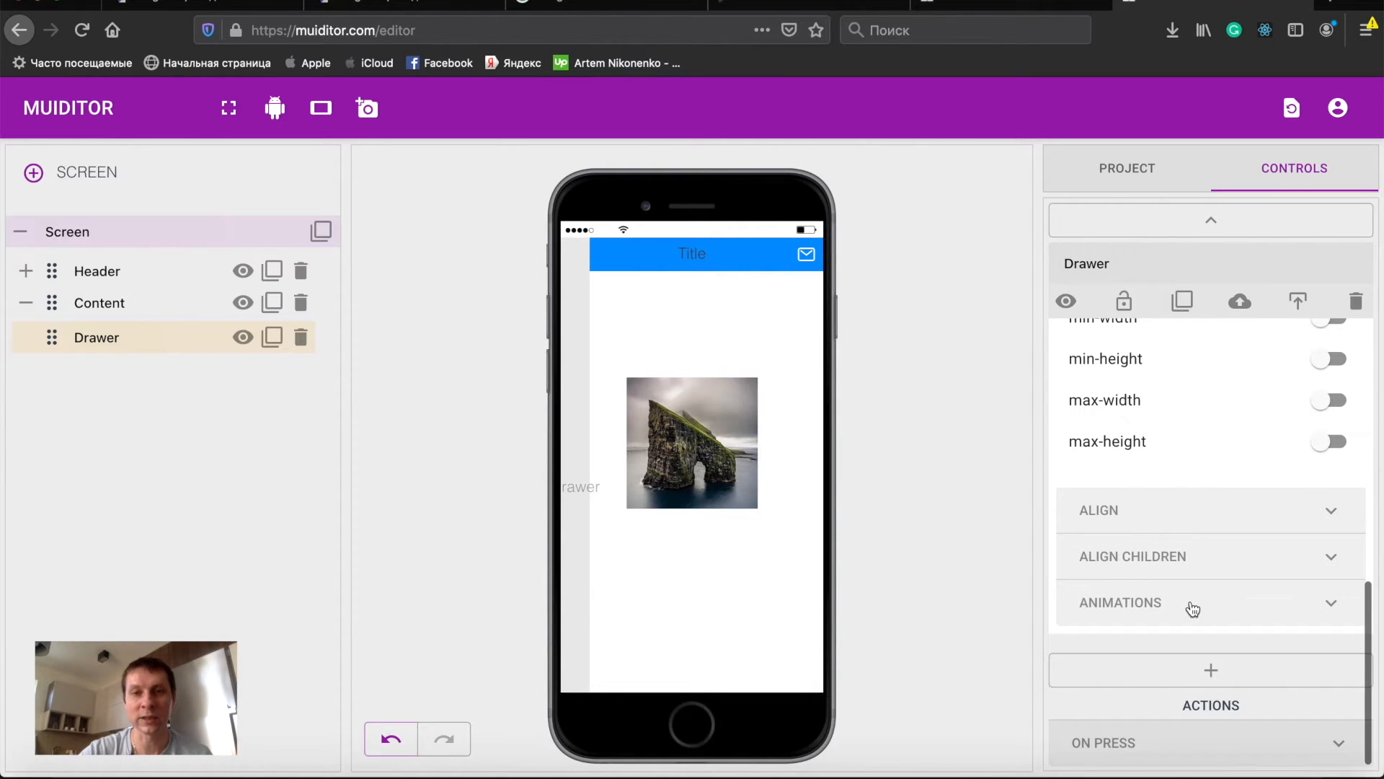
{"action": "left_click", "coordinate": [1193, 610]}
{"action": "scroll", "coordinate": [1200, 606], "scroll_direction": "down", "scroll_amount": 1}
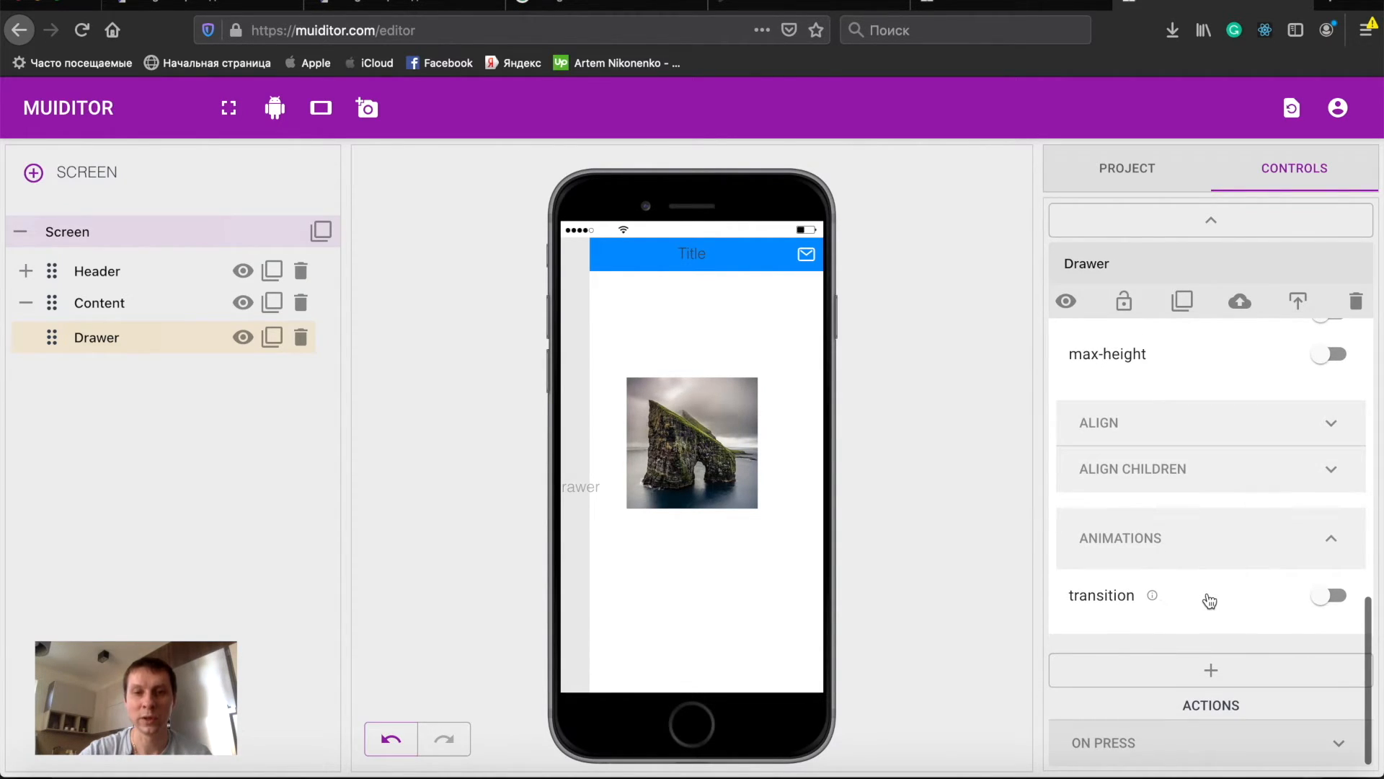
{"action": "left_click", "coordinate": [1210, 601]}
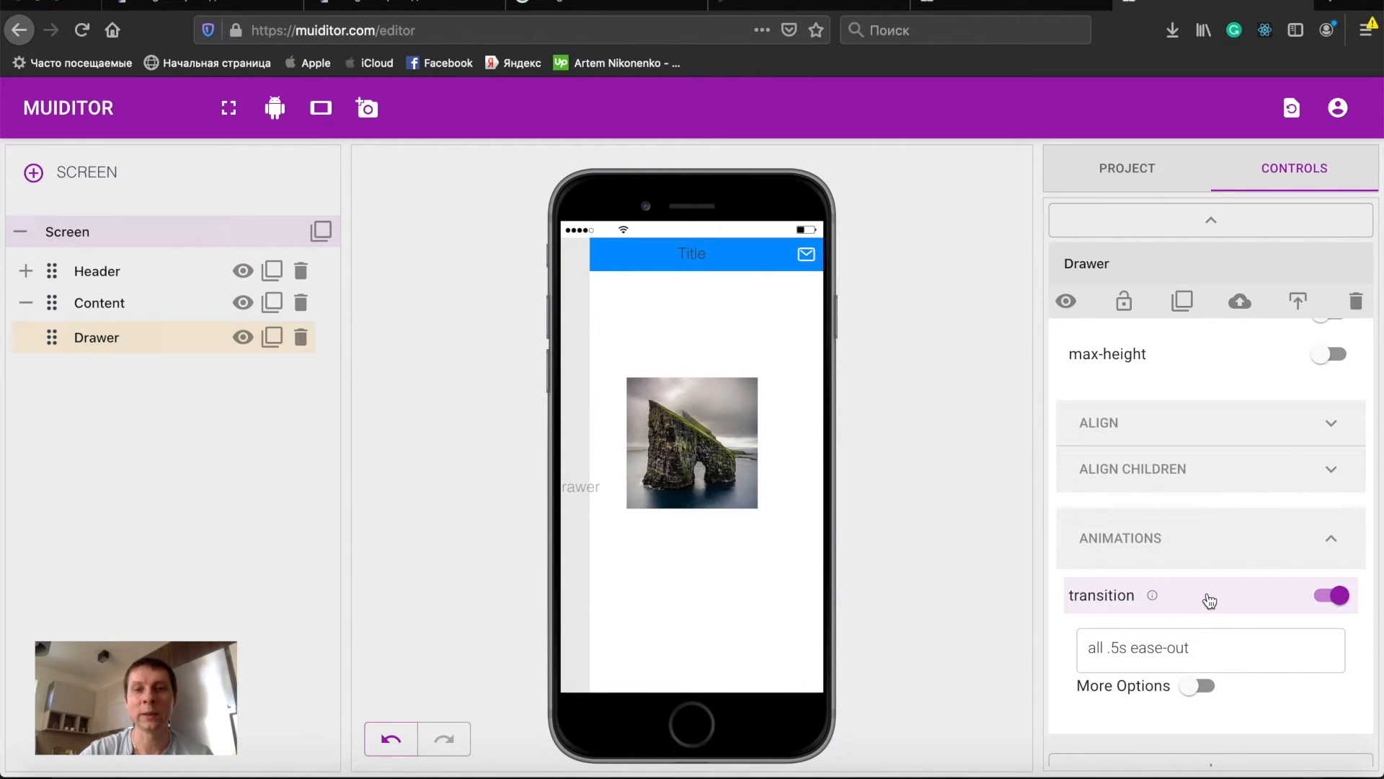
- Toggle the DrawerActive style on and off to preview the Drawer
{"action": "scroll", "coordinate": [1224, 485], "scroll_direction": "up", "scroll_amount": 10}
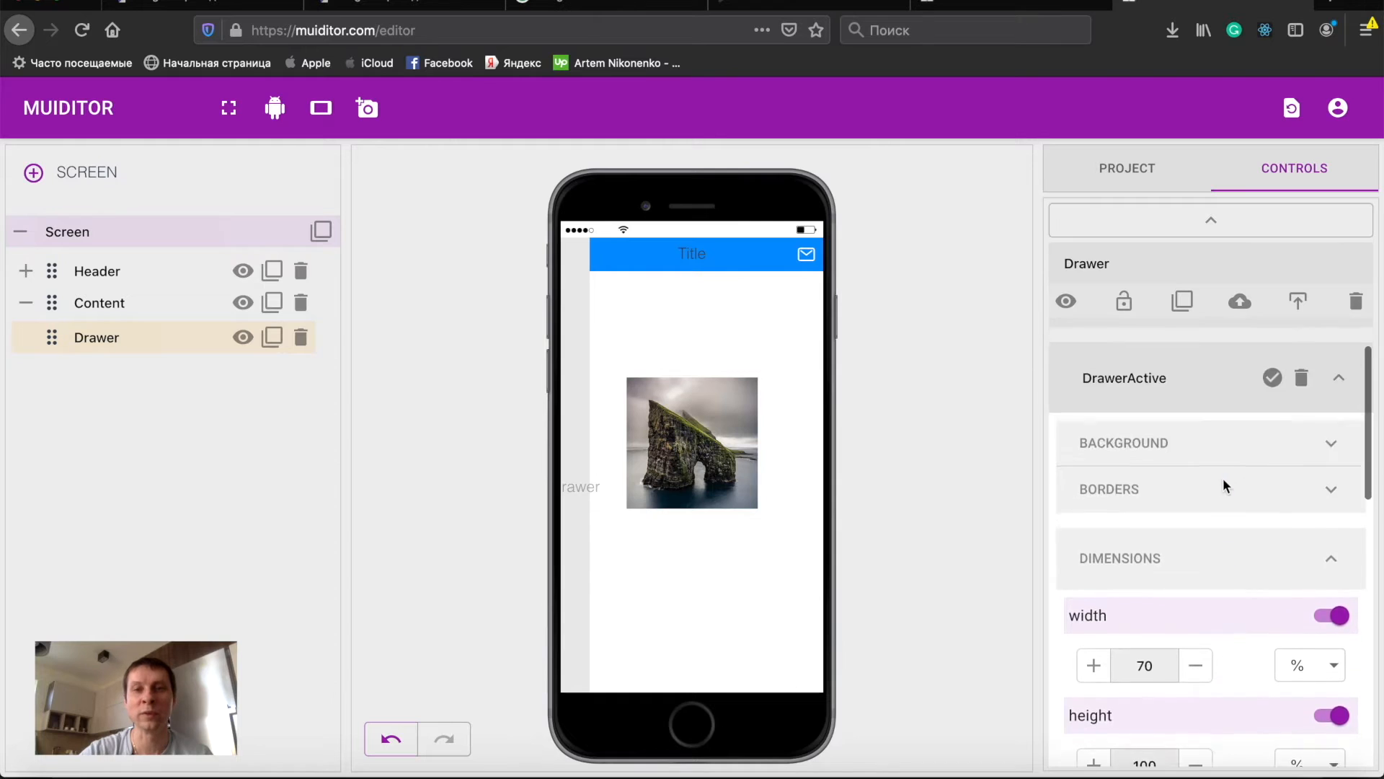
{"action": "left_click", "coordinate": [1276, 444]}
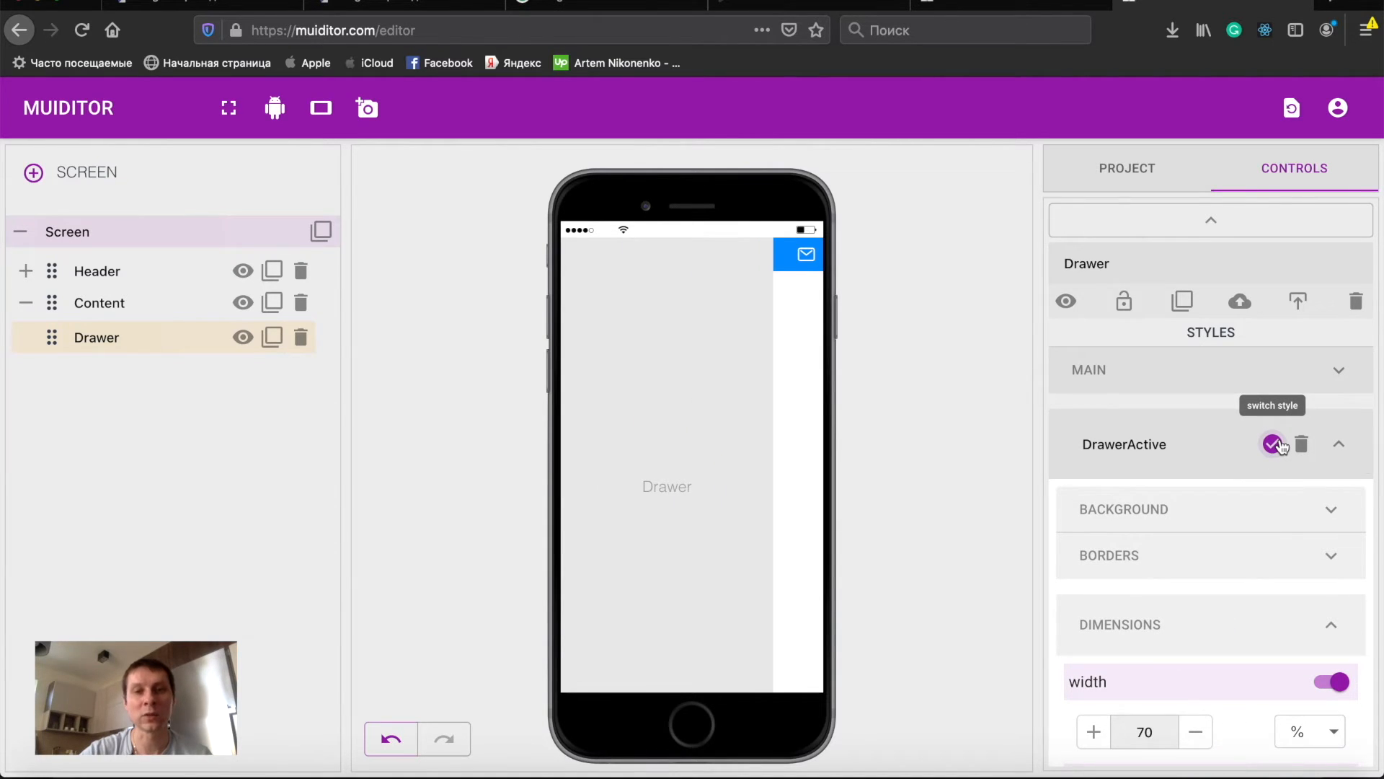
{"action": "left_click", "coordinate": [1280, 445]}
{"action": "left_click", "coordinate": [1280, 445]}
{"action": "left_click", "coordinate": [1279, 445]}
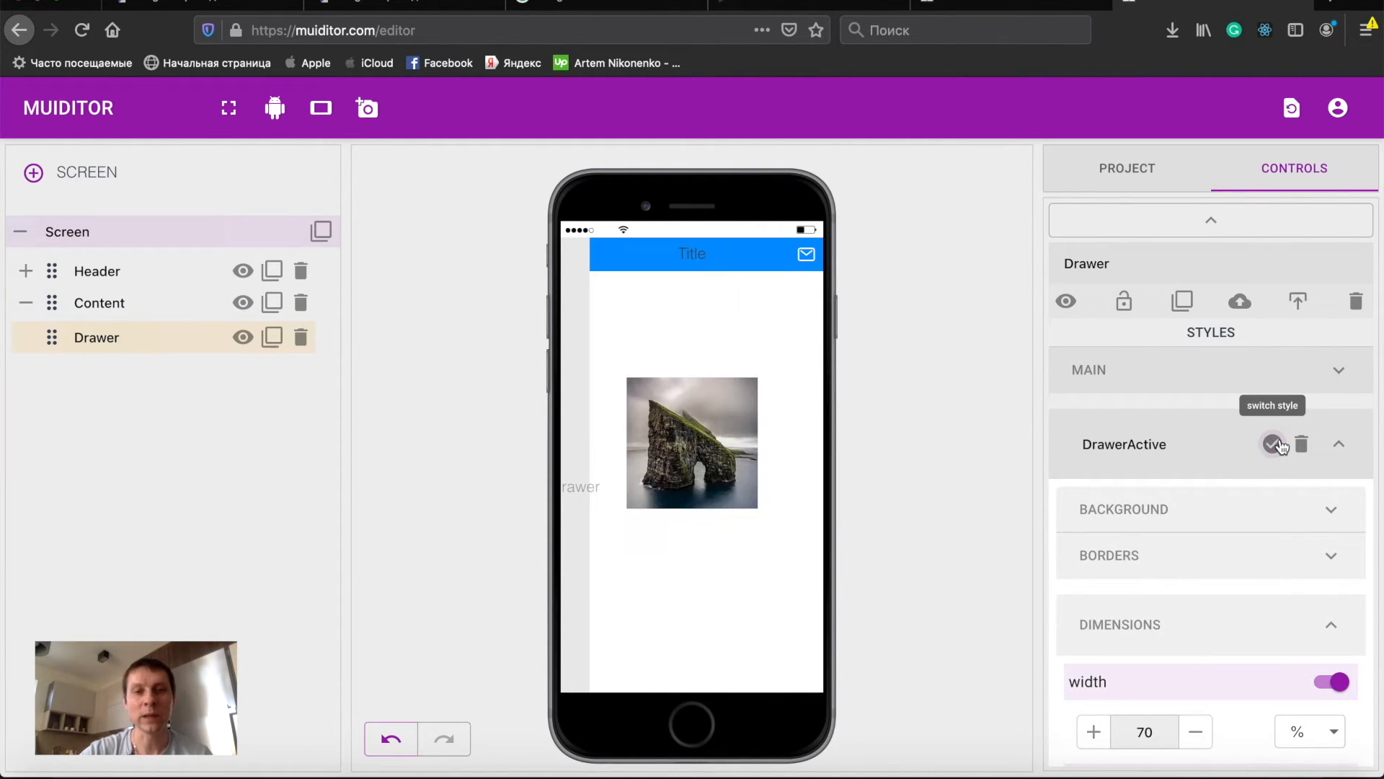
- Enable the transition animation in the Drawer's main style
{"action": "left_click", "coordinate": [1164, 433]}
{"action": "left_click", "coordinate": [1187, 391]}
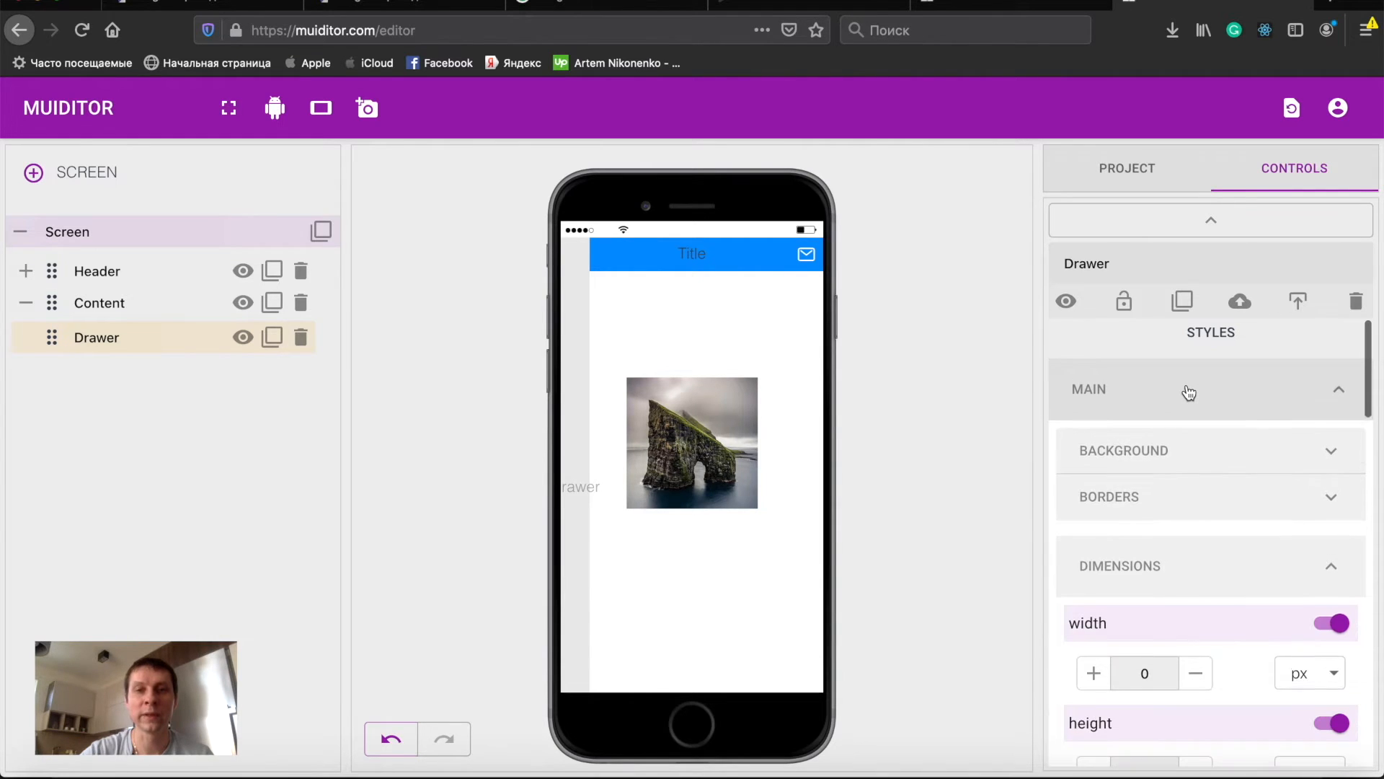
{"action": "scroll", "coordinate": [1258, 526], "scroll_direction": "down", "scroll_amount": 15}
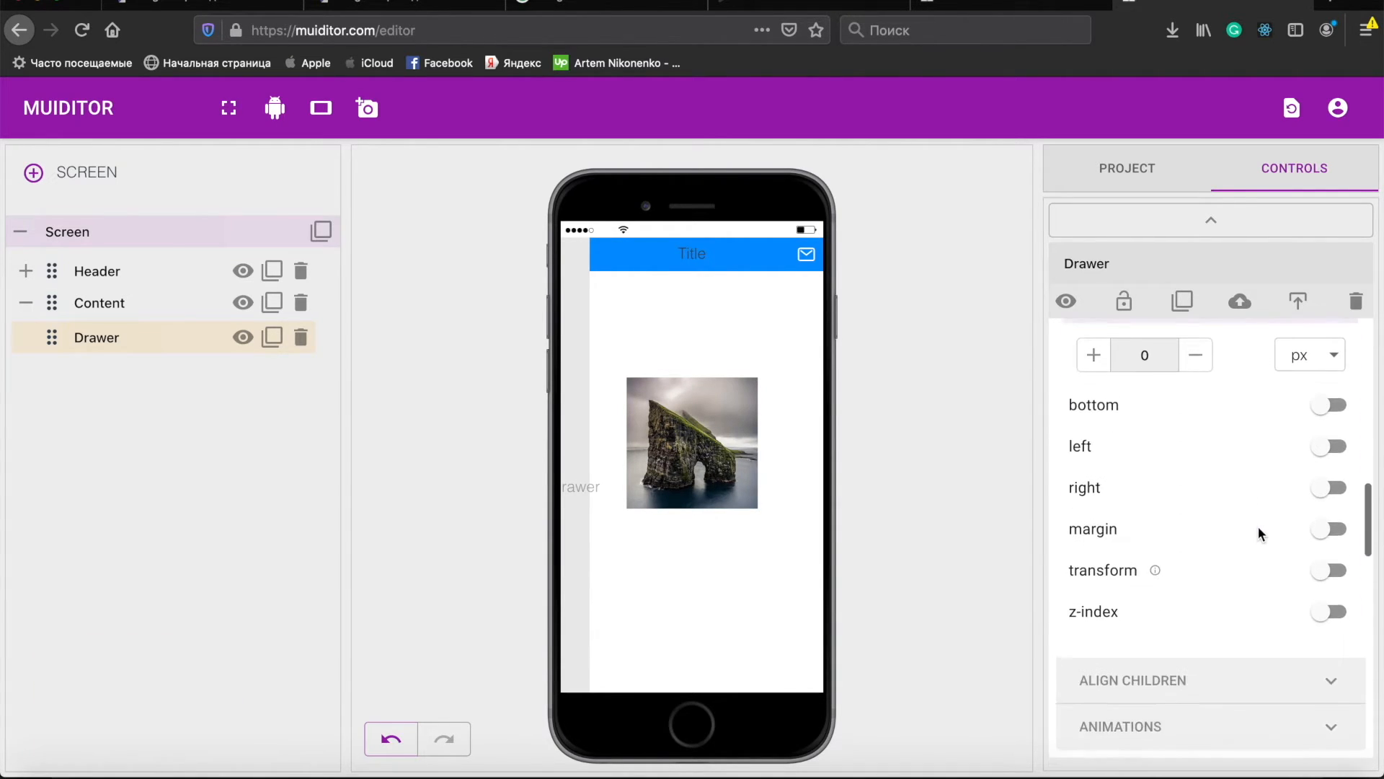
{"action": "scroll", "coordinate": [1237, 450], "scroll_direction": "down", "scroll_amount": 1}
{"action": "left_click", "coordinate": [1219, 448]}
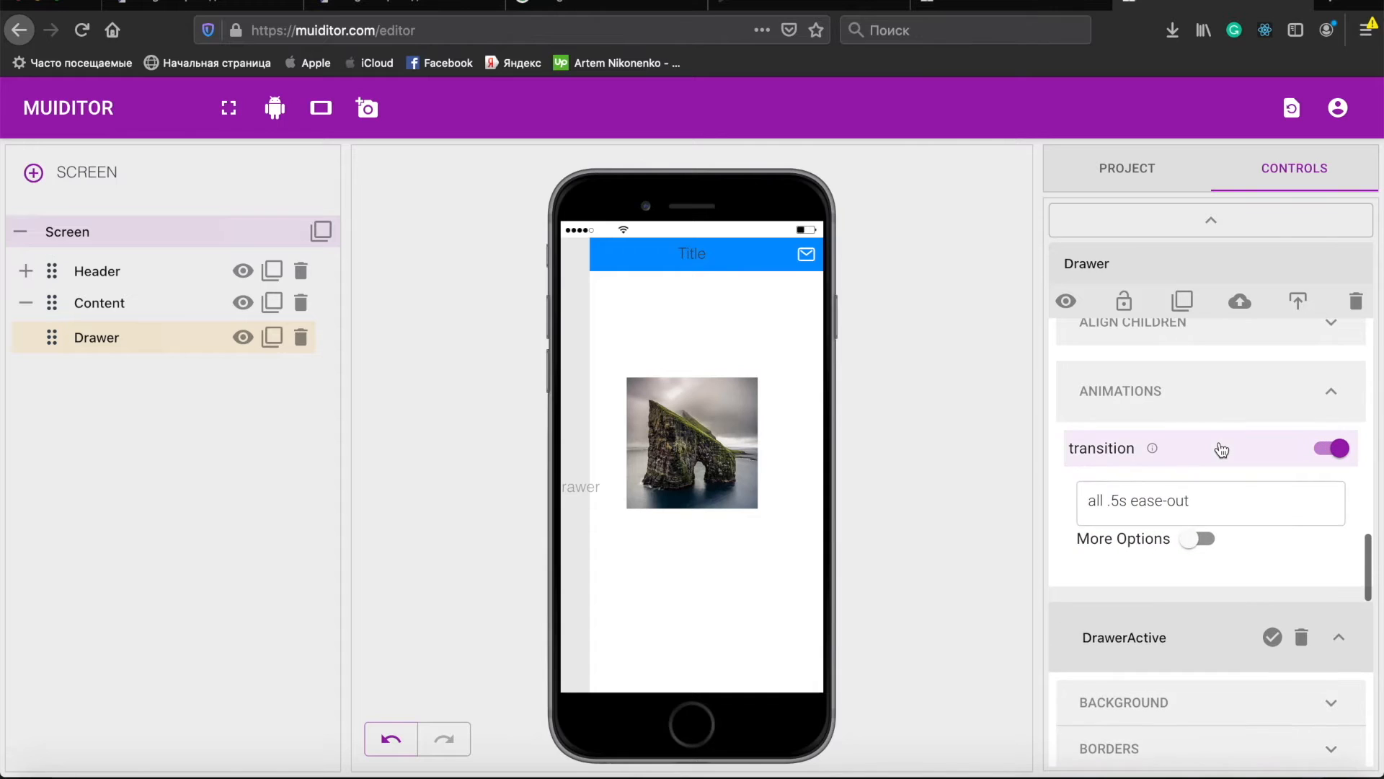
- Switch the Drawer to the DrawerActive style to preview its sliding animation
{"action": "left_click", "coordinate": [1275, 635]}
{"action": "left_click", "coordinate": [1277, 637]}
{"action": "left_click", "coordinate": [1274, 636]}
{"action": "left_click", "coordinate": [1276, 638]}
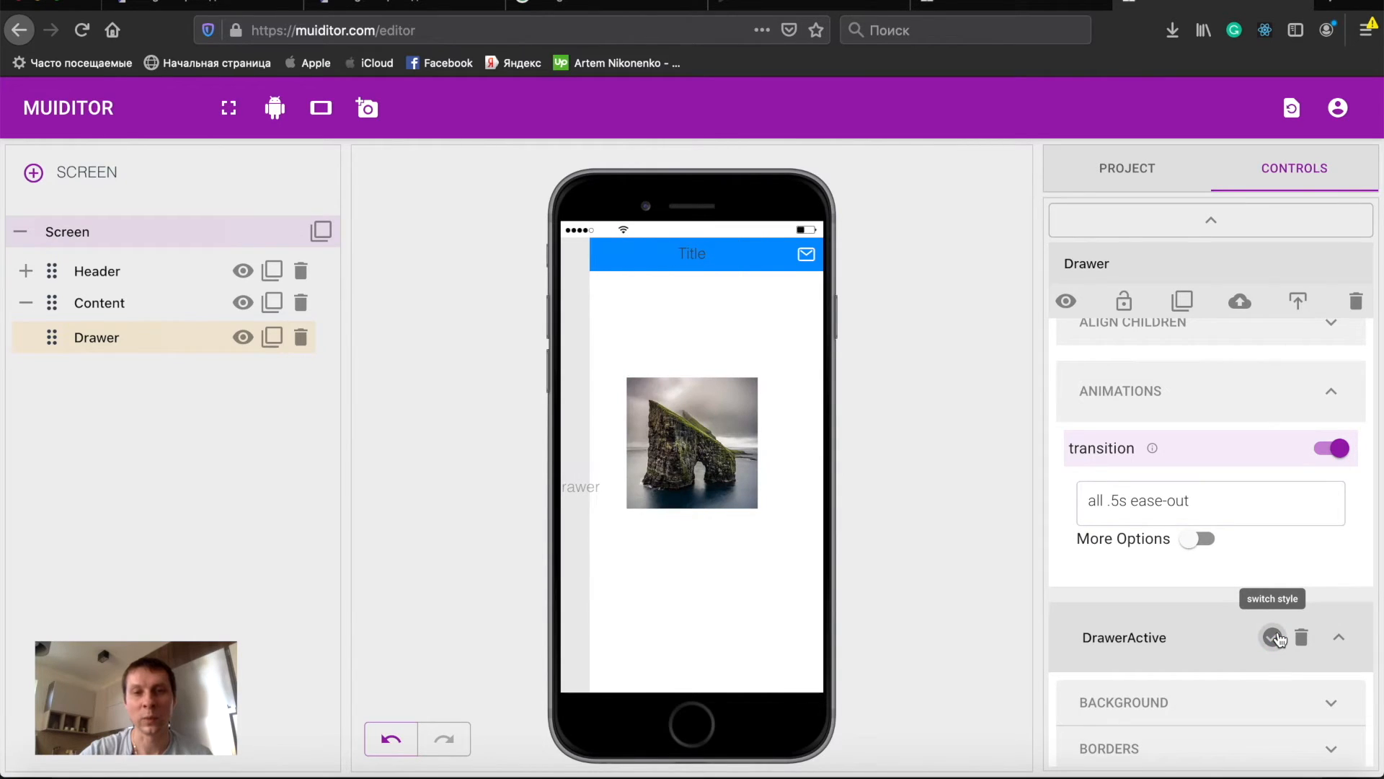
{"action": "left_click", "coordinate": [1276, 637]}
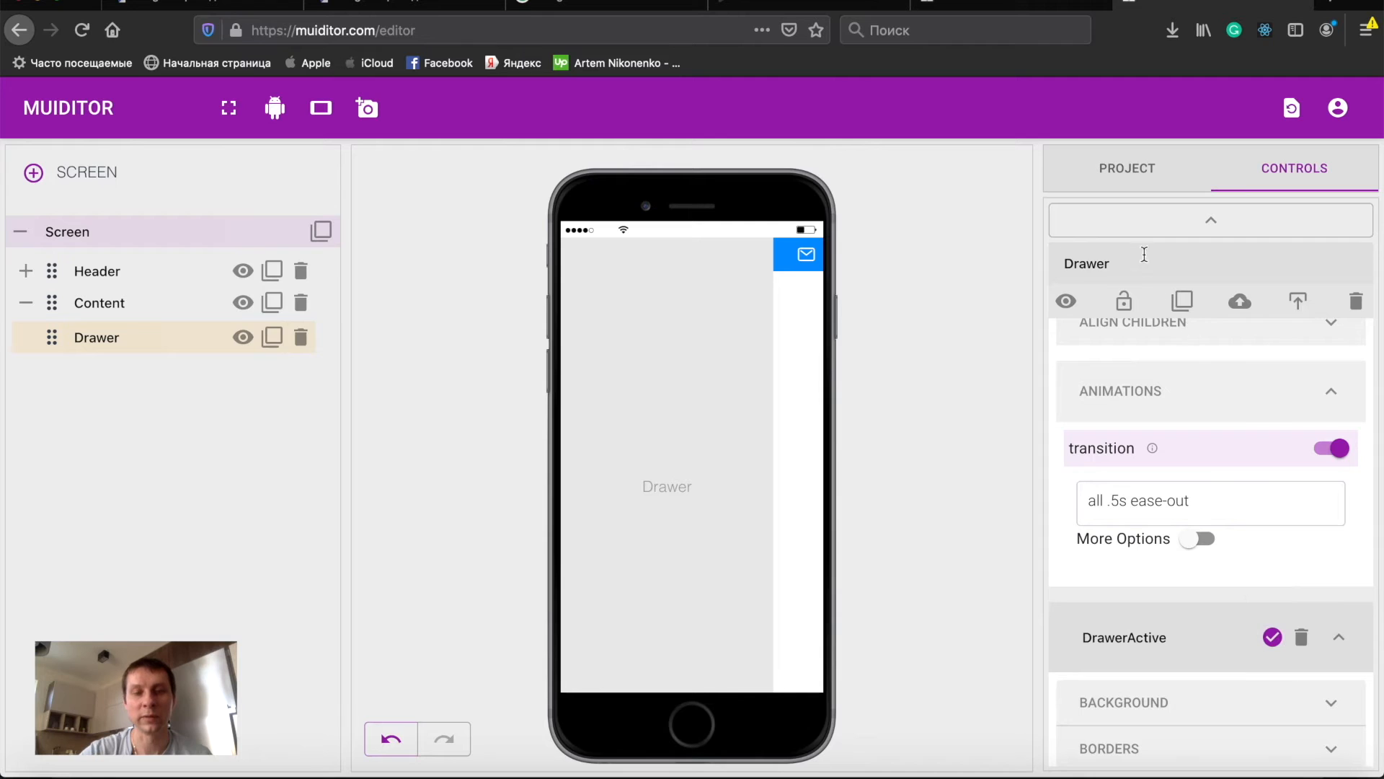
- Add a Text element to the screen and nest it inside the Drawer
{"action": "left_click", "coordinate": [1208, 220]}
{"action": "left_click_drag", "start_coordinate": [1165, 252], "coordinate": [696, 478]}
{"action": "left_click_drag", "start_coordinate": [682, 494], "coordinate": [651, 556]}
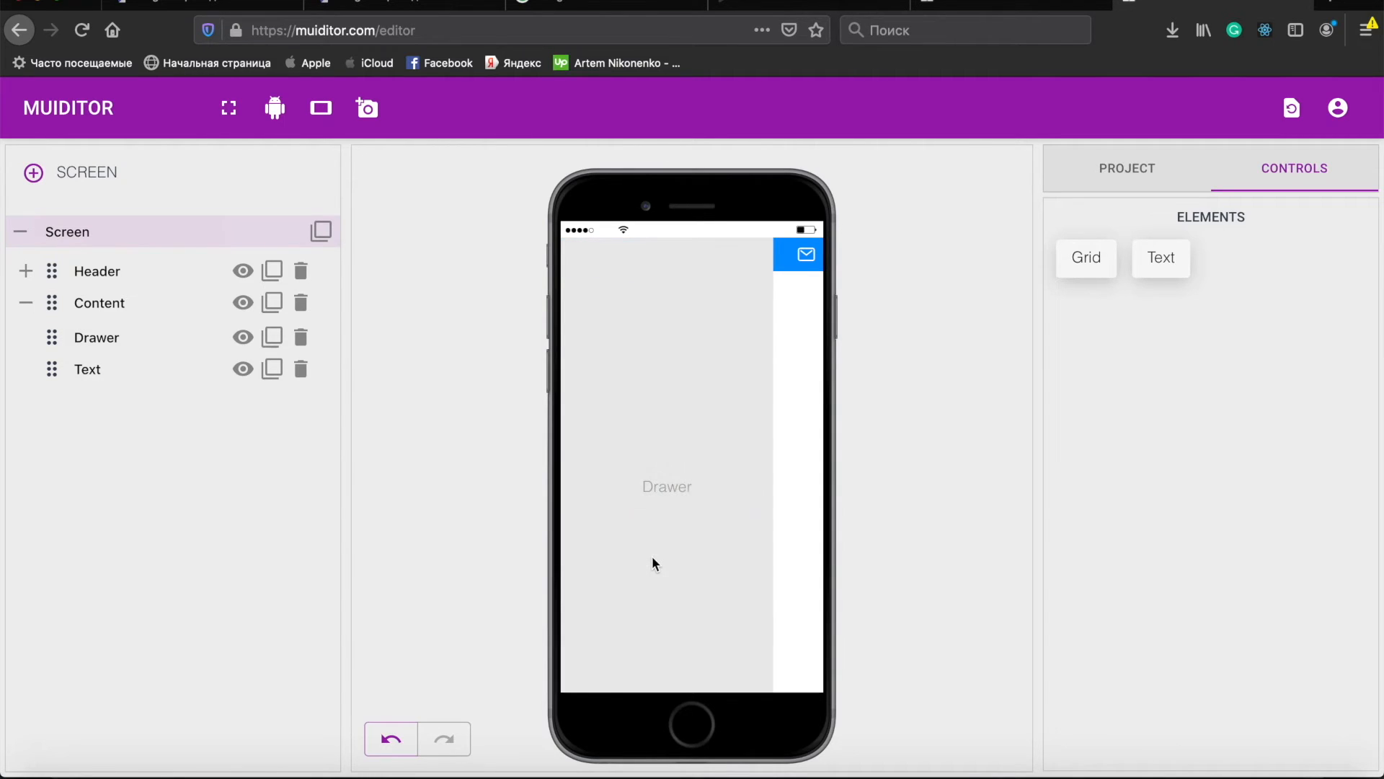
{"action": "left_click_drag", "start_coordinate": [85, 368], "coordinate": [77, 338]}
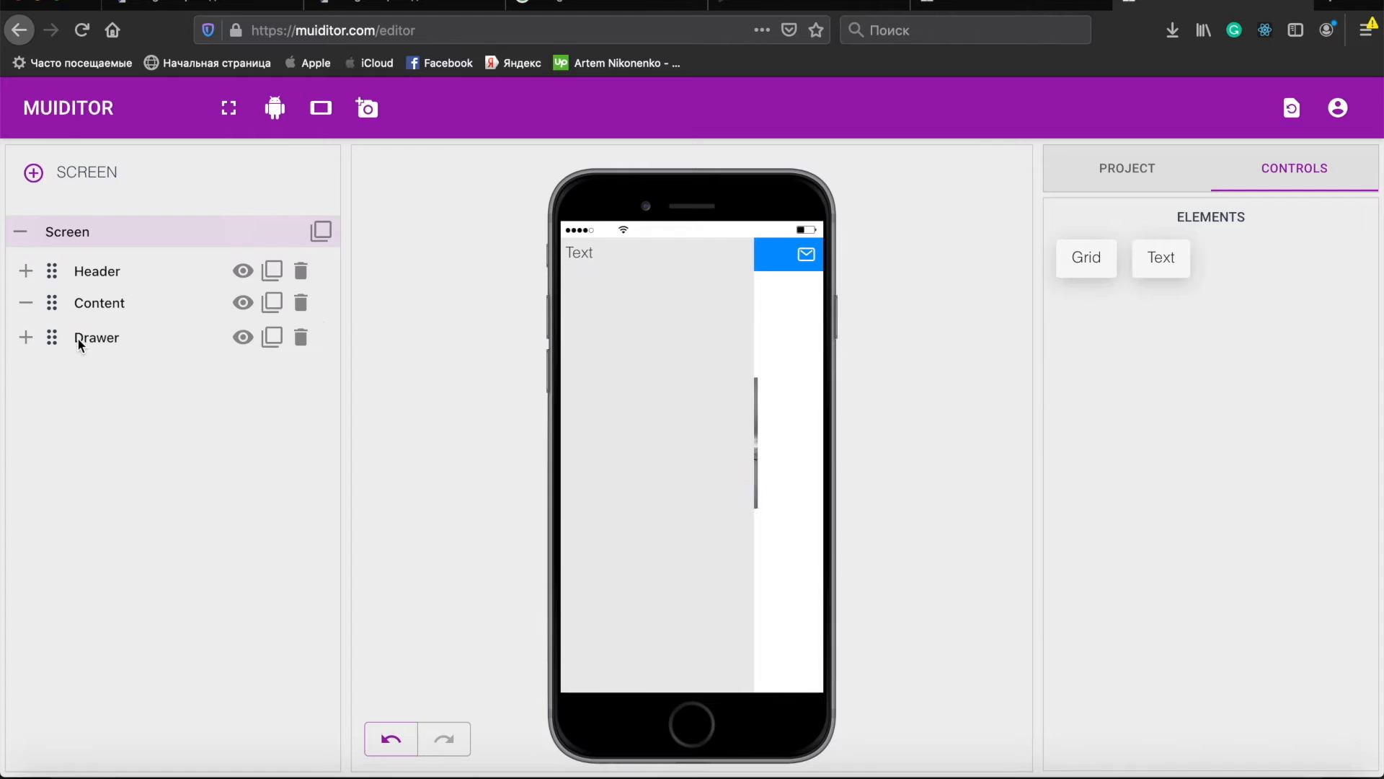
{"action": "left_click", "coordinate": [25, 339]}
- Rename the Drawer's Text element to Title
{"action": "left_click", "coordinate": [189, 370]}
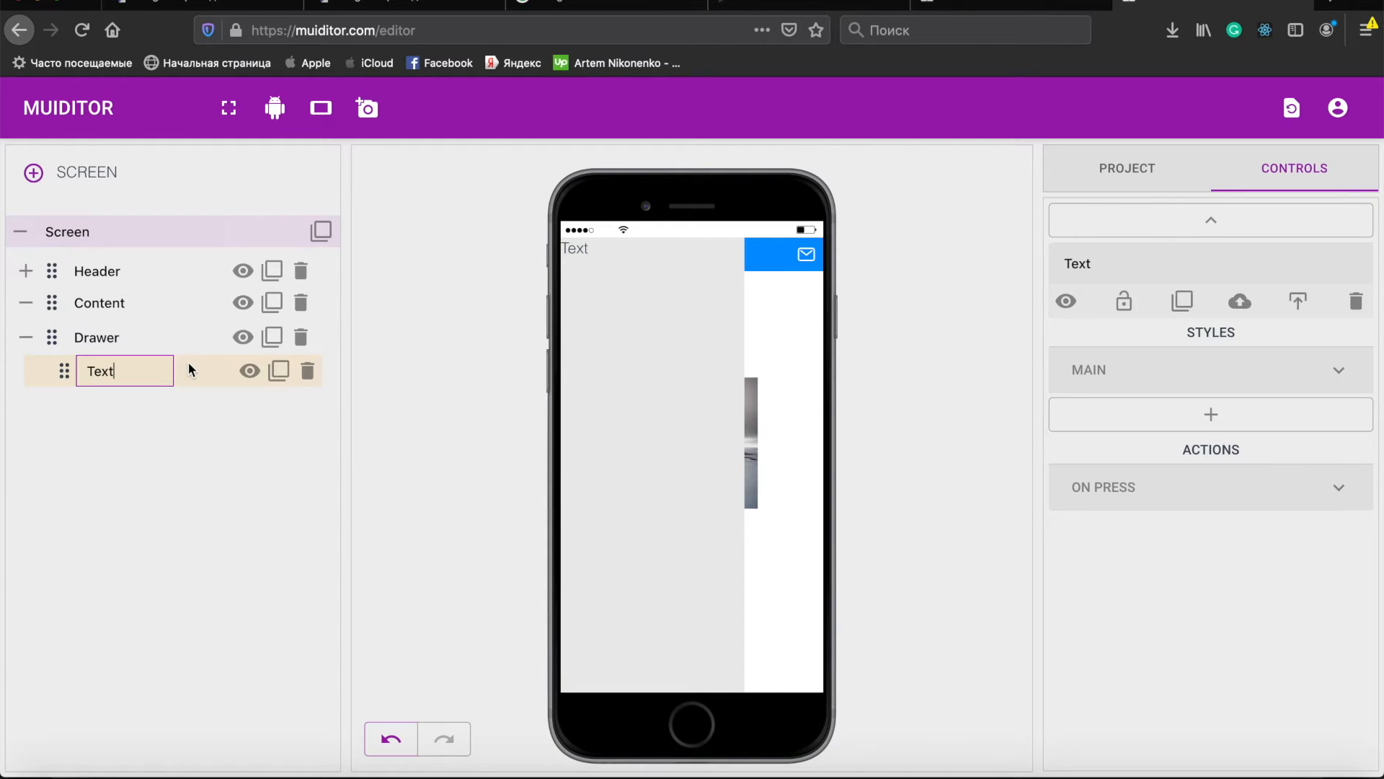
{"action": "key", "text": "BackSpace"}
{"action": "key", "text": "BackSpace"}
{"action": "key", "text": "BackSpace"}
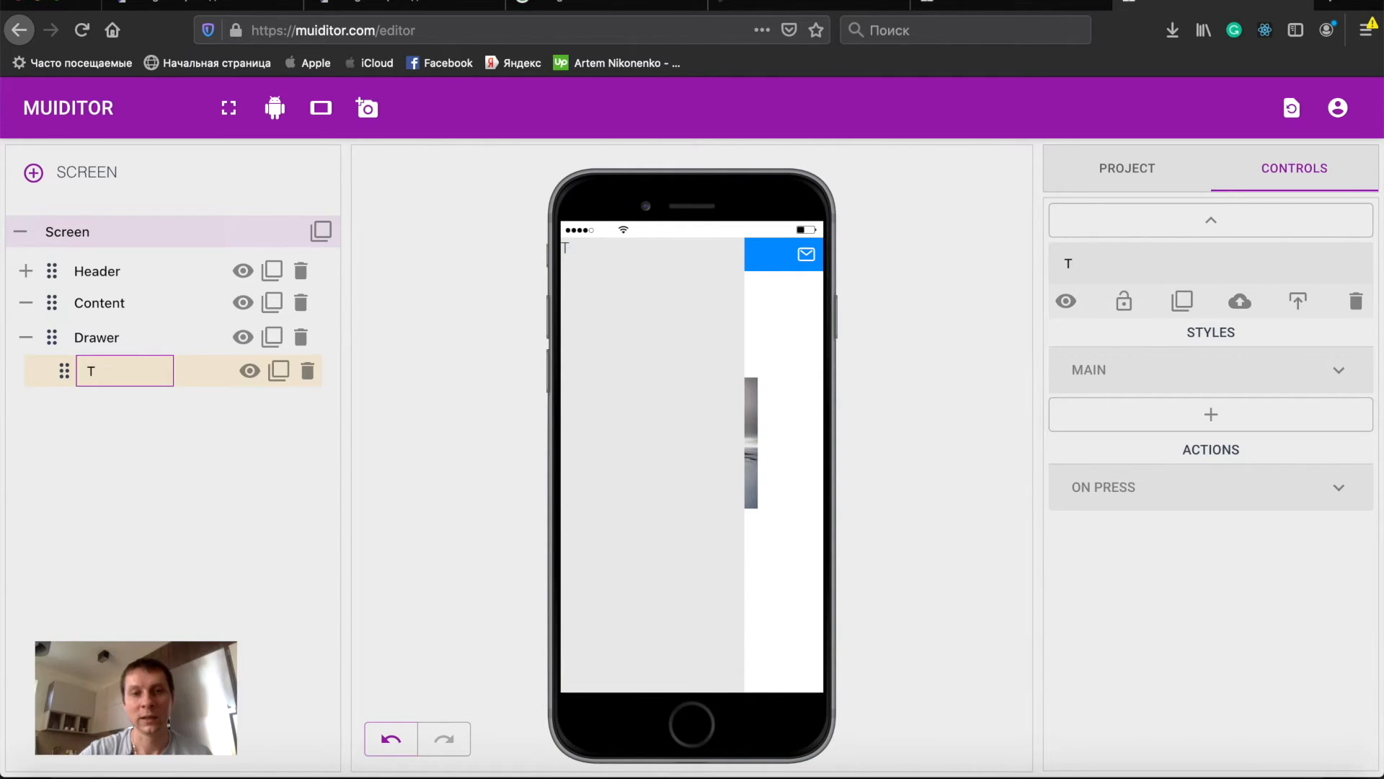
{"action": "type", "text": "itle"}
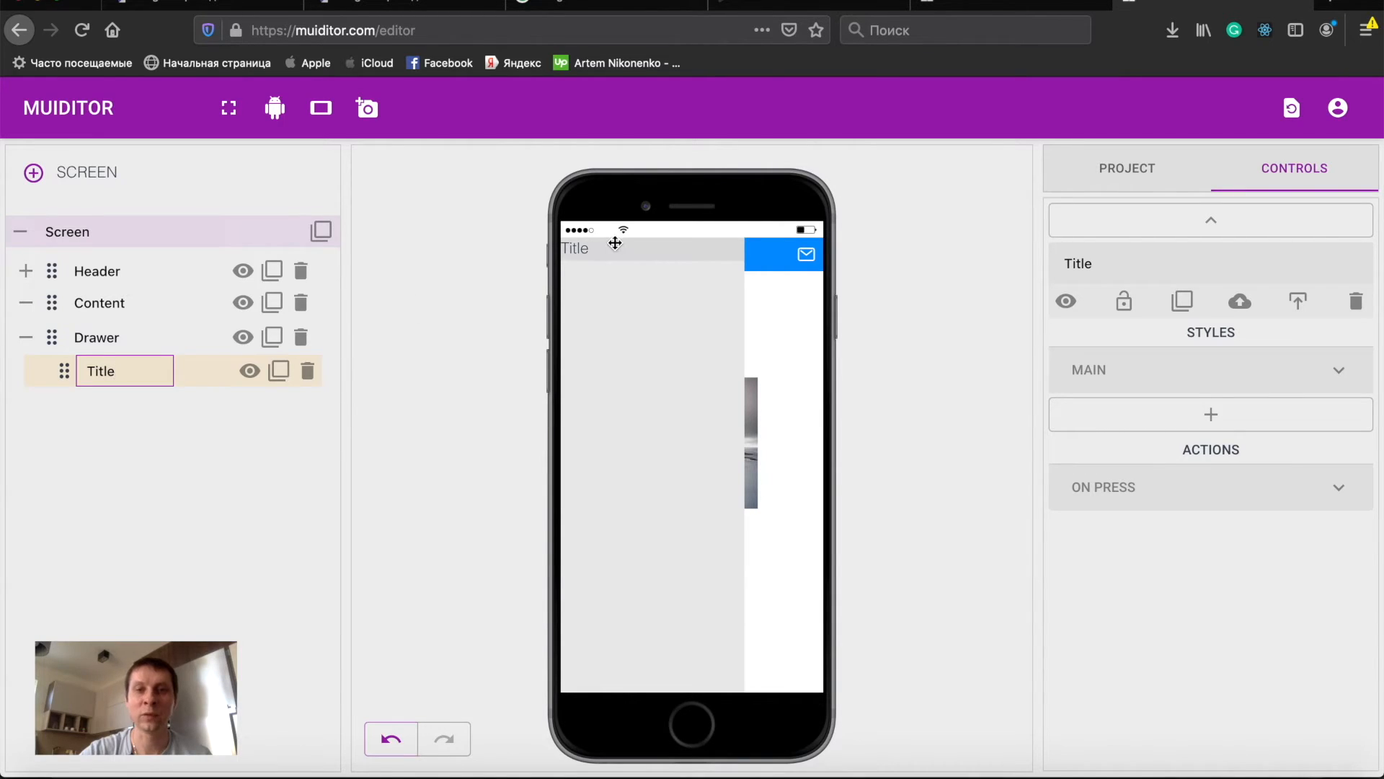
- Set the Title's font color to gray #a9a9a9
{"action": "left_click", "coordinate": [587, 250]}
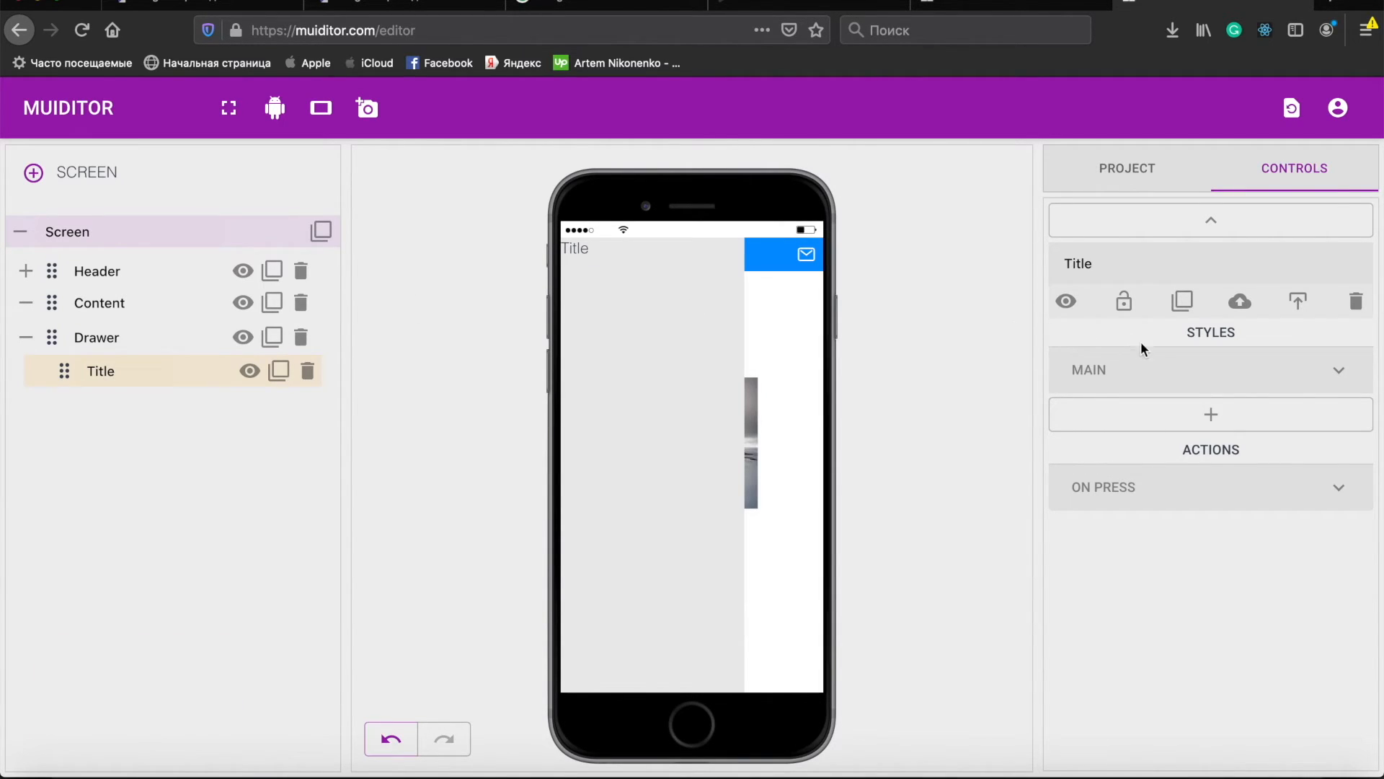
{"action": "left_click", "coordinate": [1157, 373]}
{"action": "left_click", "coordinate": [1137, 463]}
{"action": "scroll", "coordinate": [1208, 516], "scroll_direction": "down", "scroll_amount": 2}
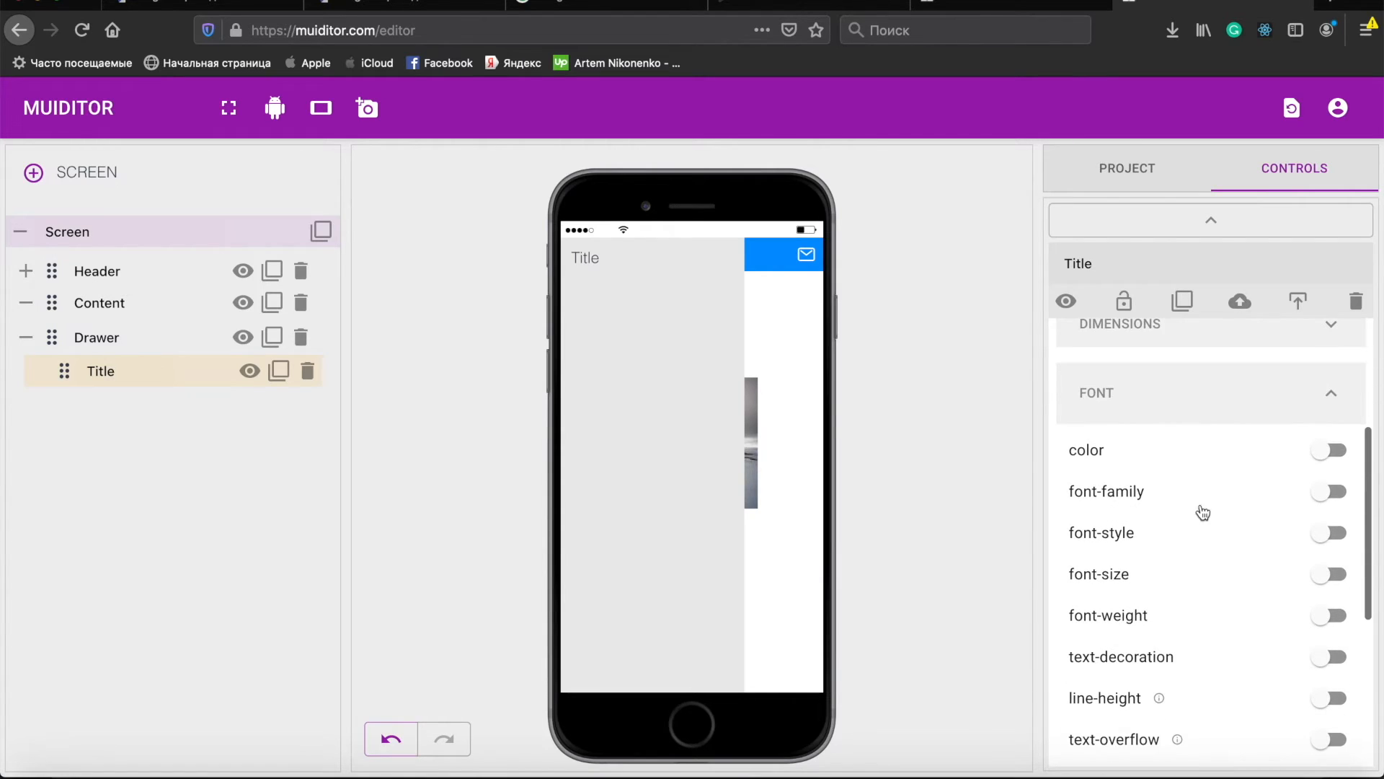
{"action": "left_click", "coordinate": [1128, 454]}
{"action": "left_click", "coordinate": [1101, 503]}
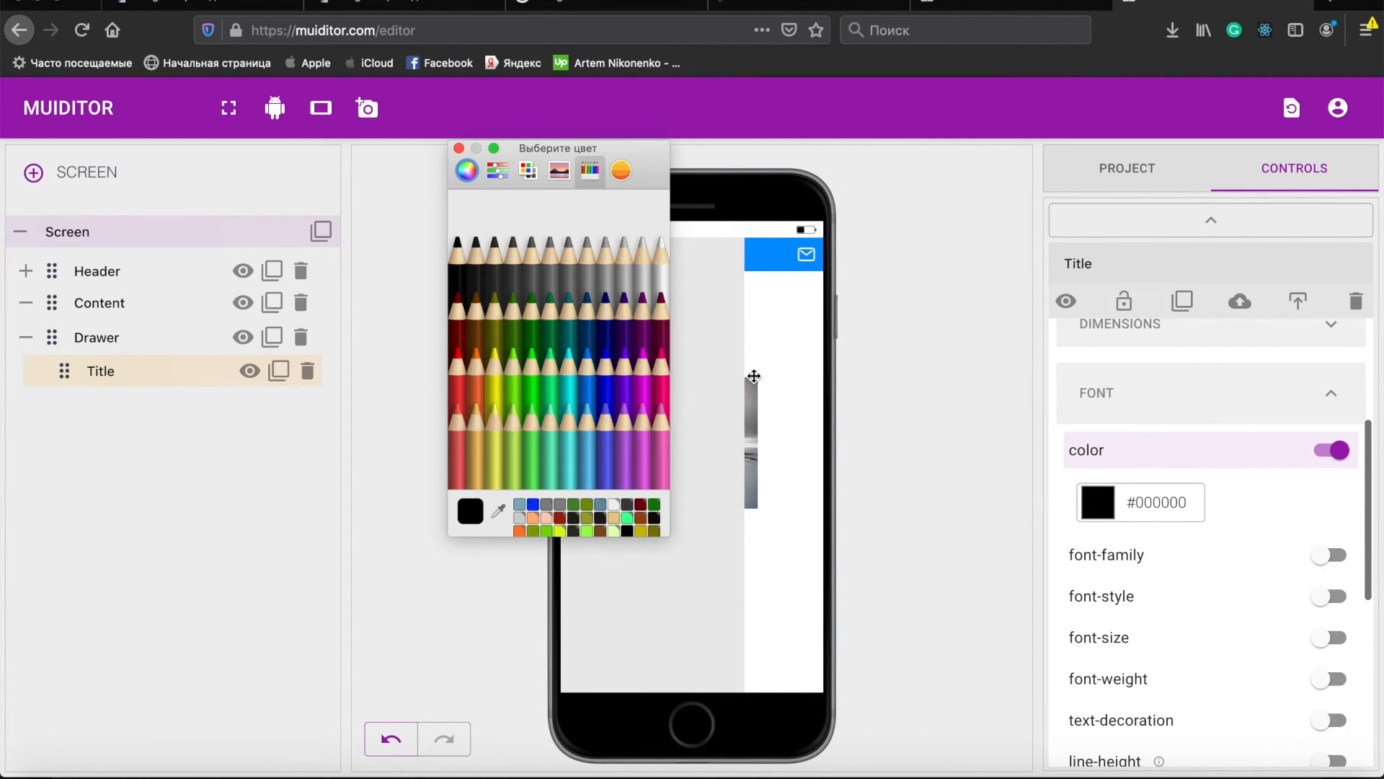
{"action": "left_click", "coordinate": [659, 253]}
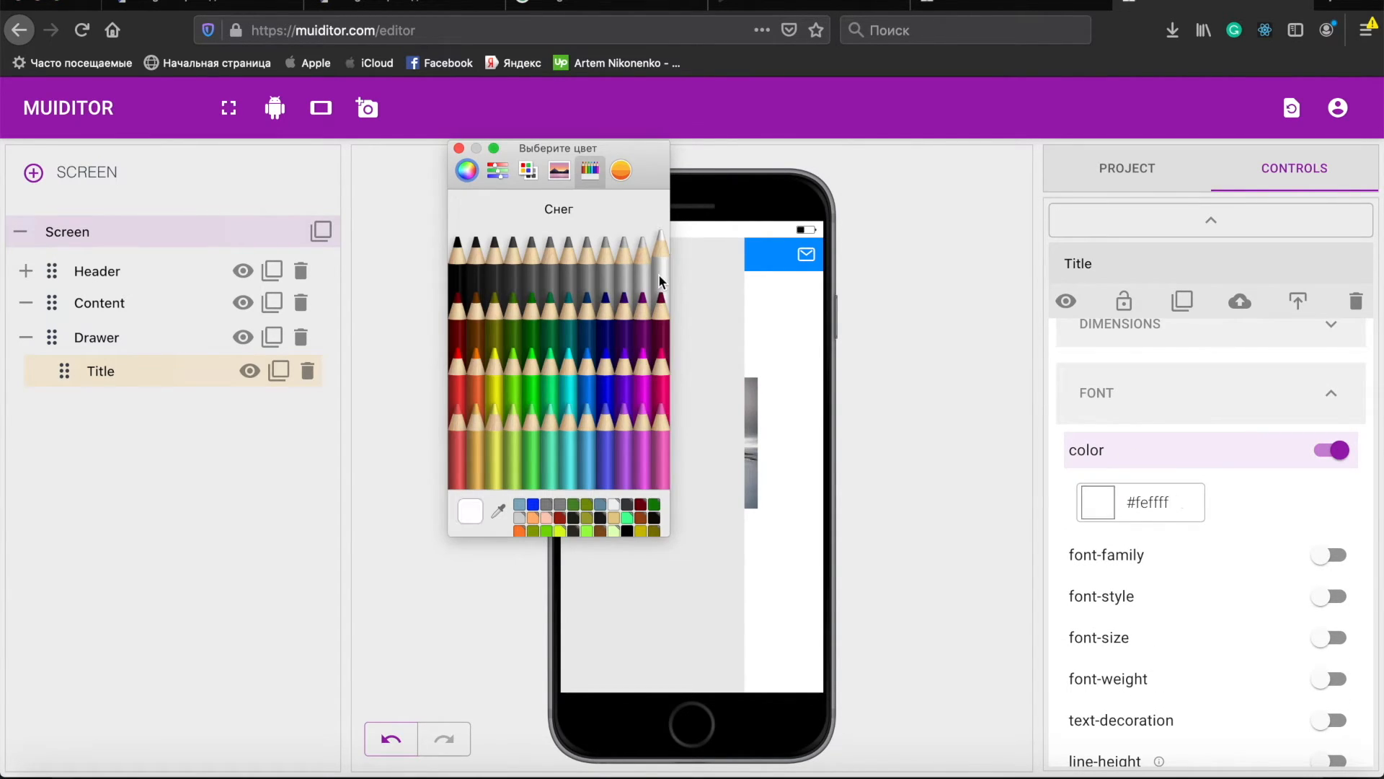
{"action": "left_click", "coordinate": [458, 149]}
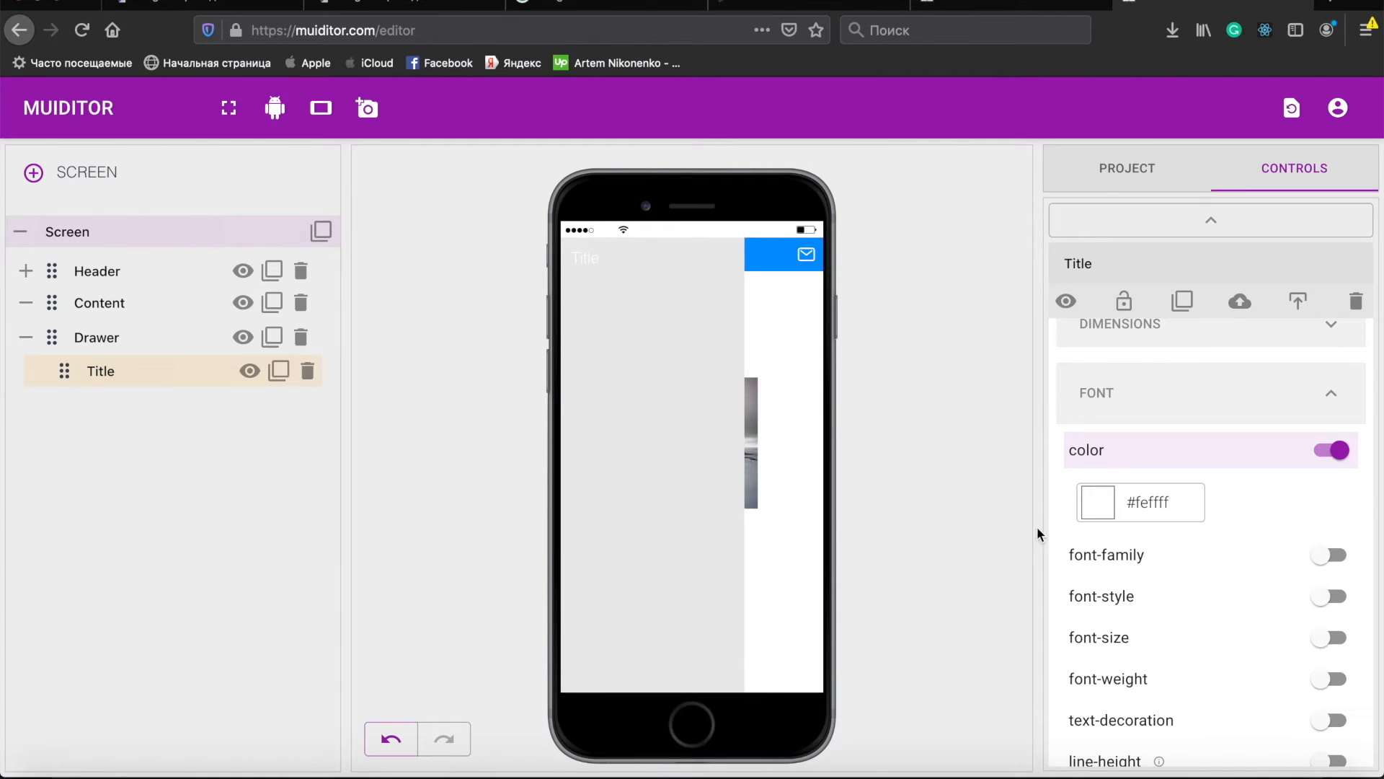
{"action": "left_click", "coordinate": [1101, 511]}
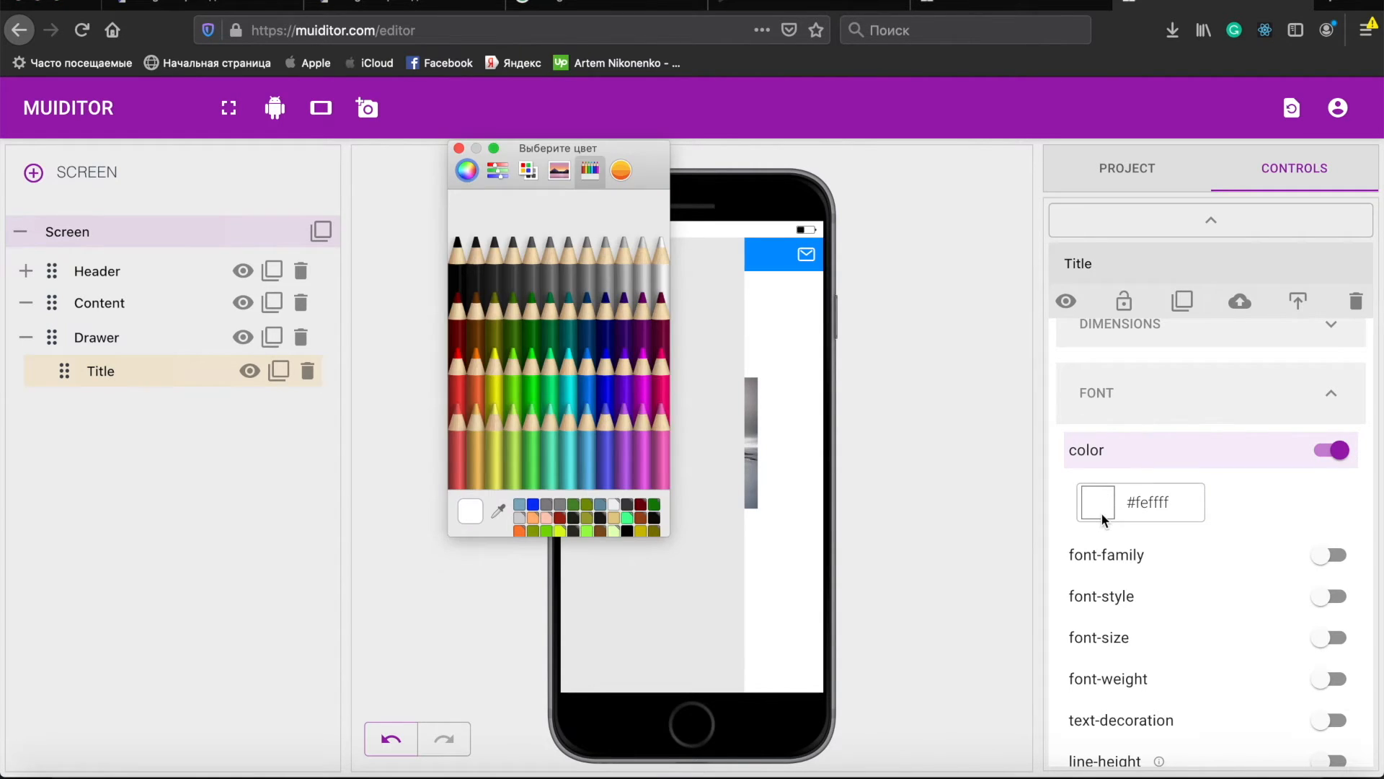
{"action": "left_click", "coordinate": [588, 281]}
{"action": "left_click", "coordinate": [458, 148]}
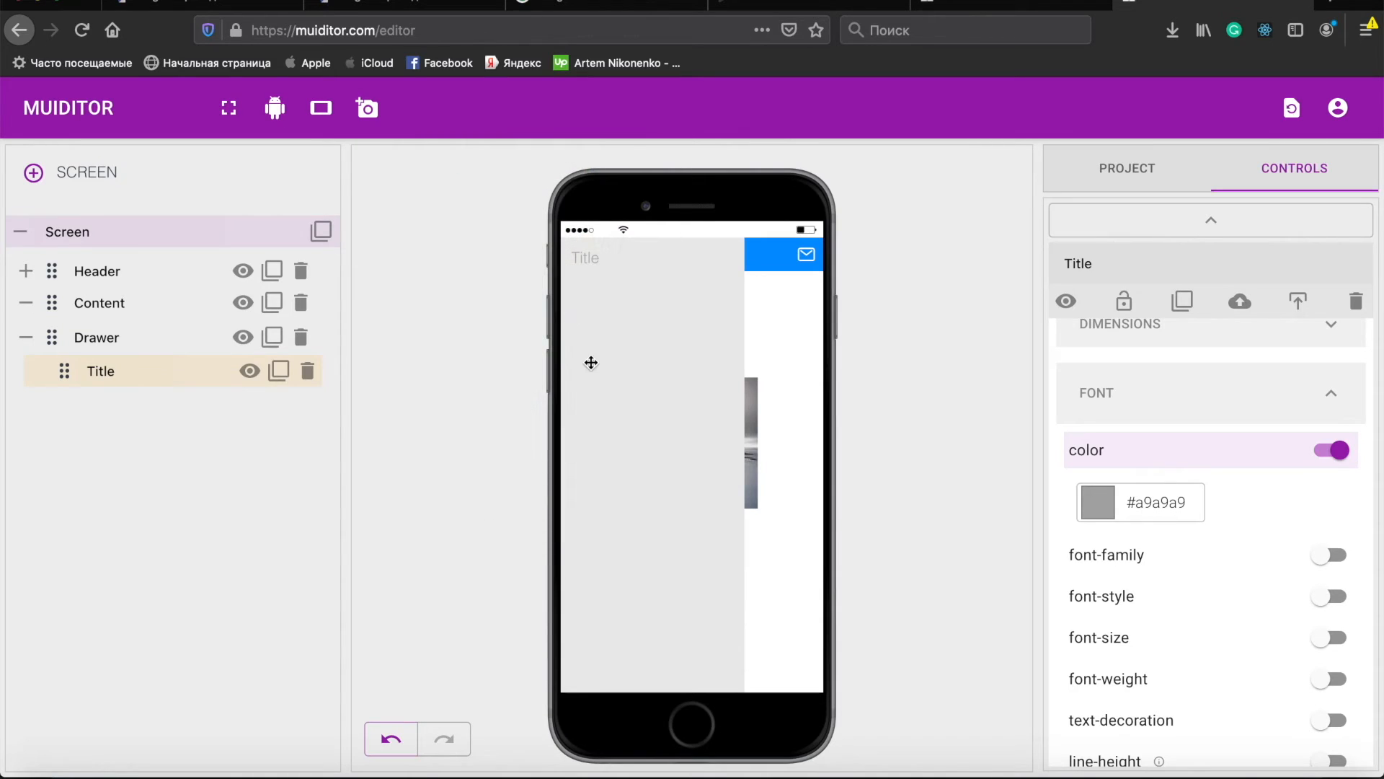
- Set the Title's font size to 21 px and its font weight to bold
{"action": "scroll", "coordinate": [1139, 620], "scroll_direction": "down", "scroll_amount": 3}
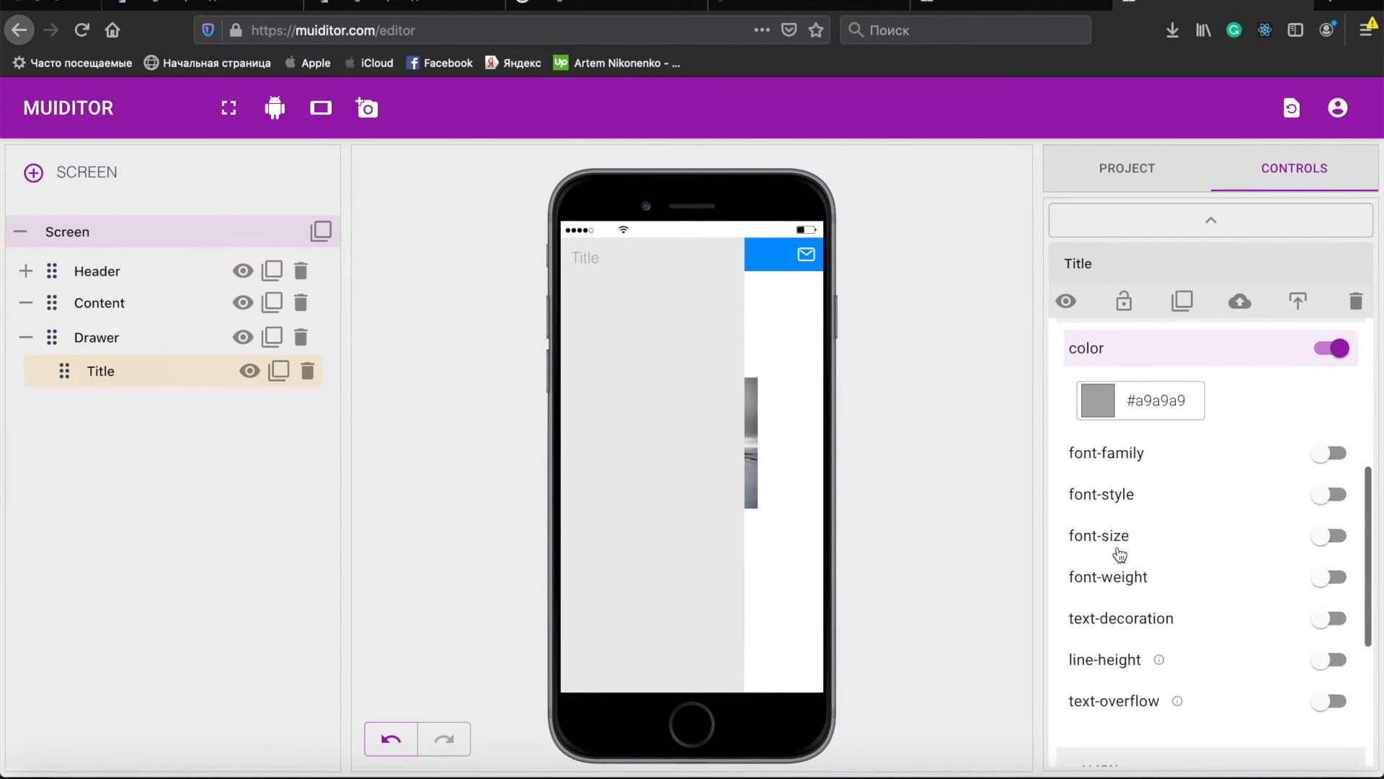
{"action": "left_click", "coordinate": [1100, 535]}
{"action": "scroll", "coordinate": [1196, 562], "scroll_direction": "down", "scroll_amount": 1}
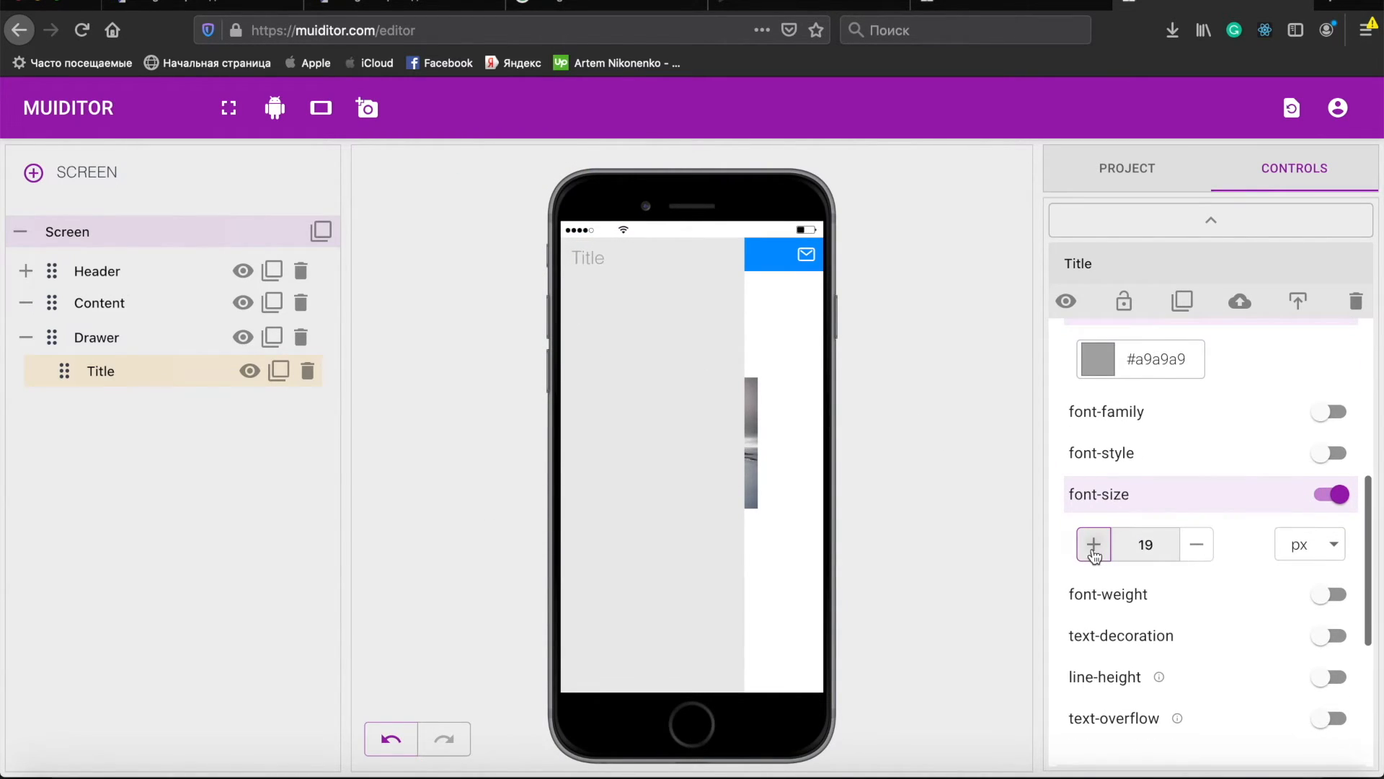
{"action": "left_click", "coordinate": [1094, 546]}
{"action": "left_click", "coordinate": [1094, 546]}
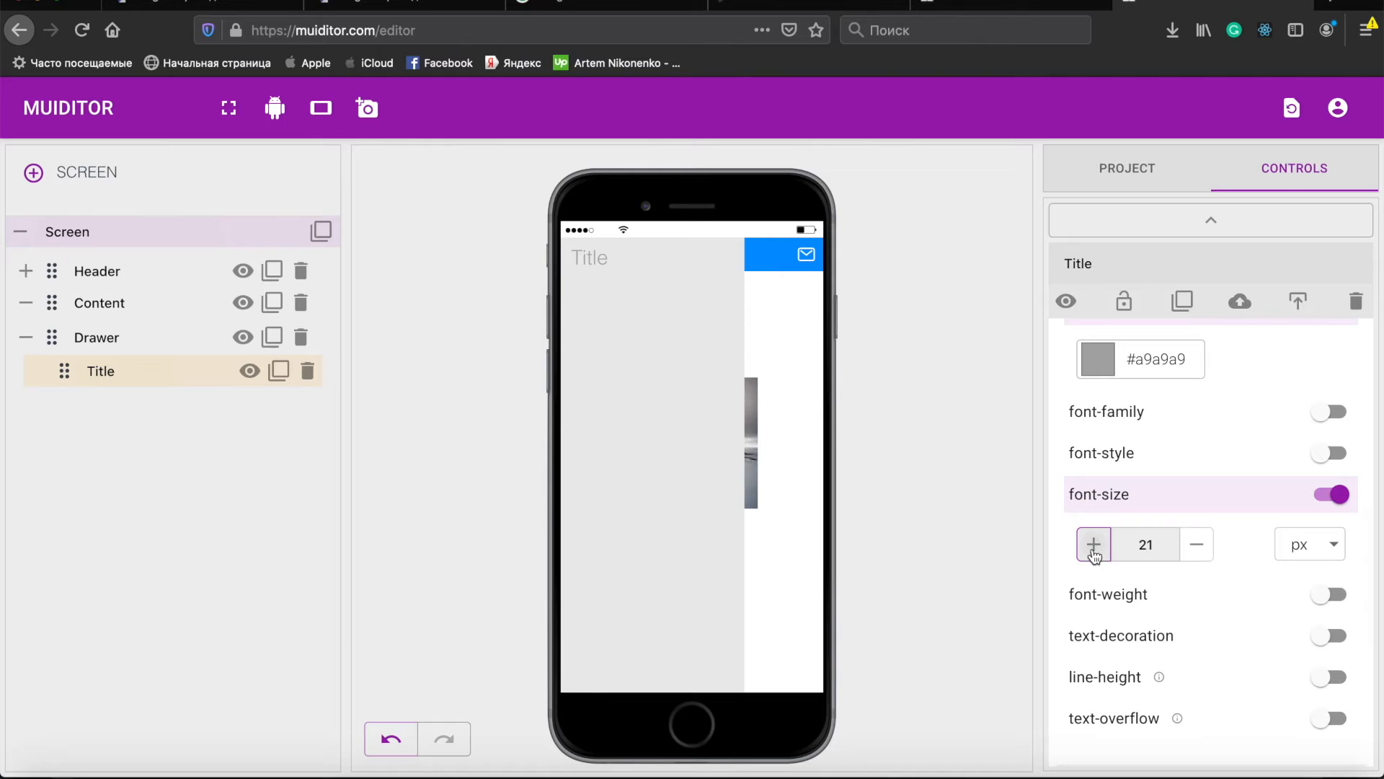
{"action": "left_click", "coordinate": [1142, 596]}
{"action": "scroll", "coordinate": [1230, 631], "scroll_direction": "down", "scroll_amount": 3}
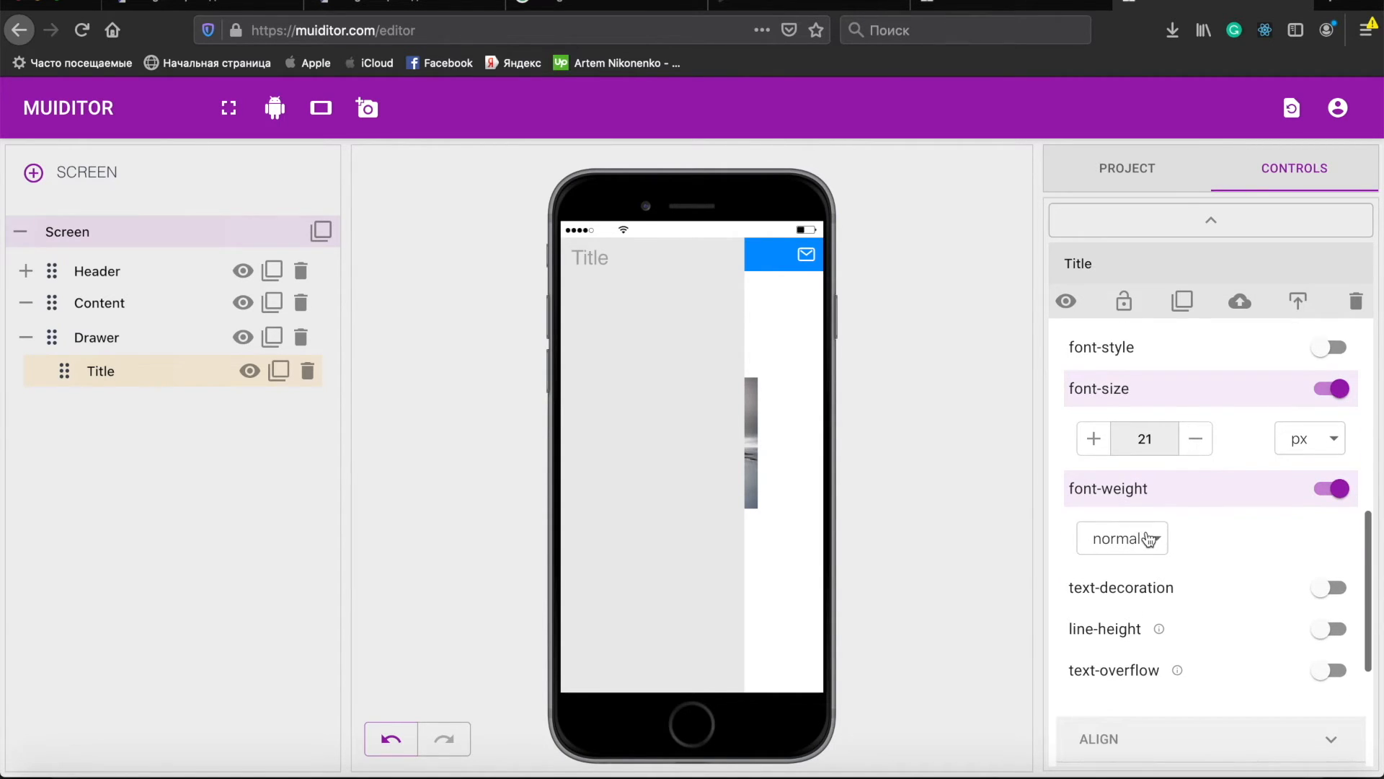
{"action": "left_click", "coordinate": [1149, 536]}
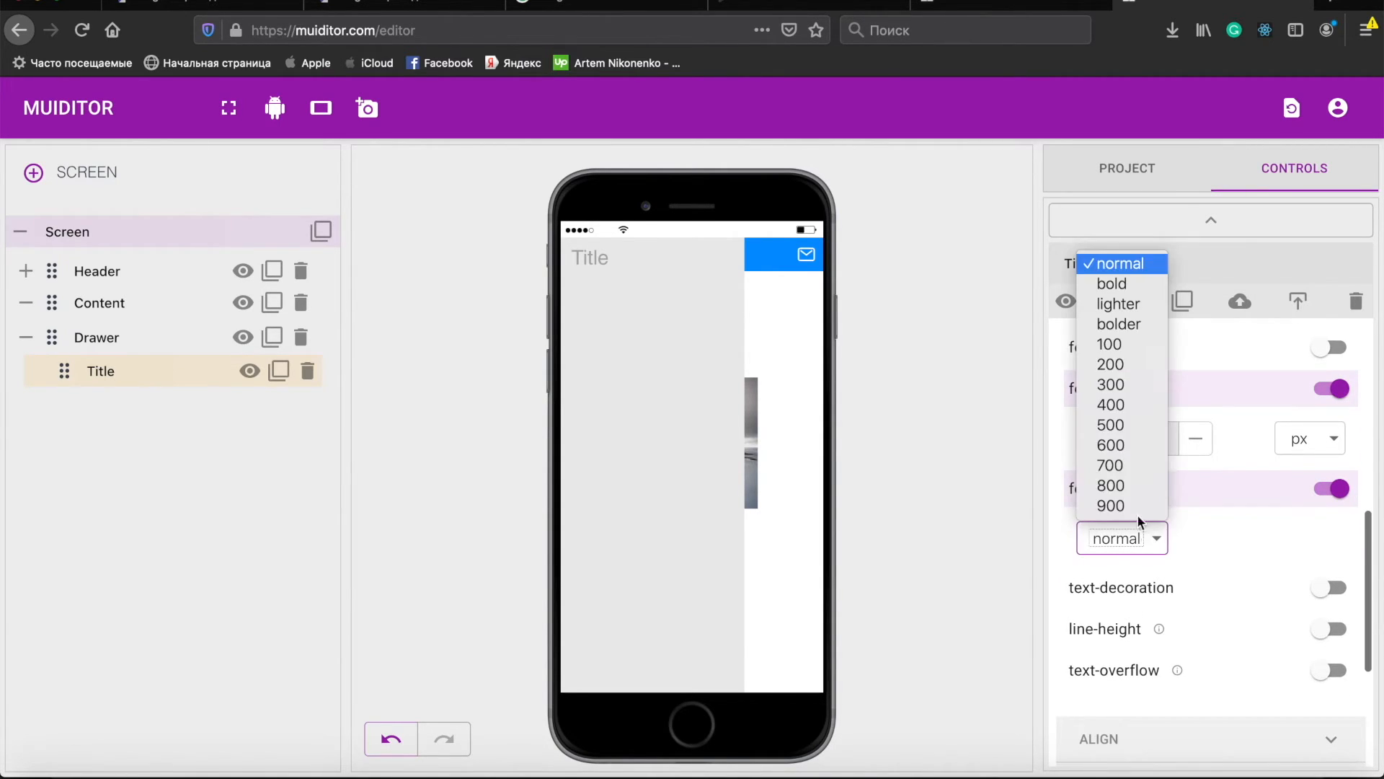
{"action": "left_click", "coordinate": [1115, 284]}
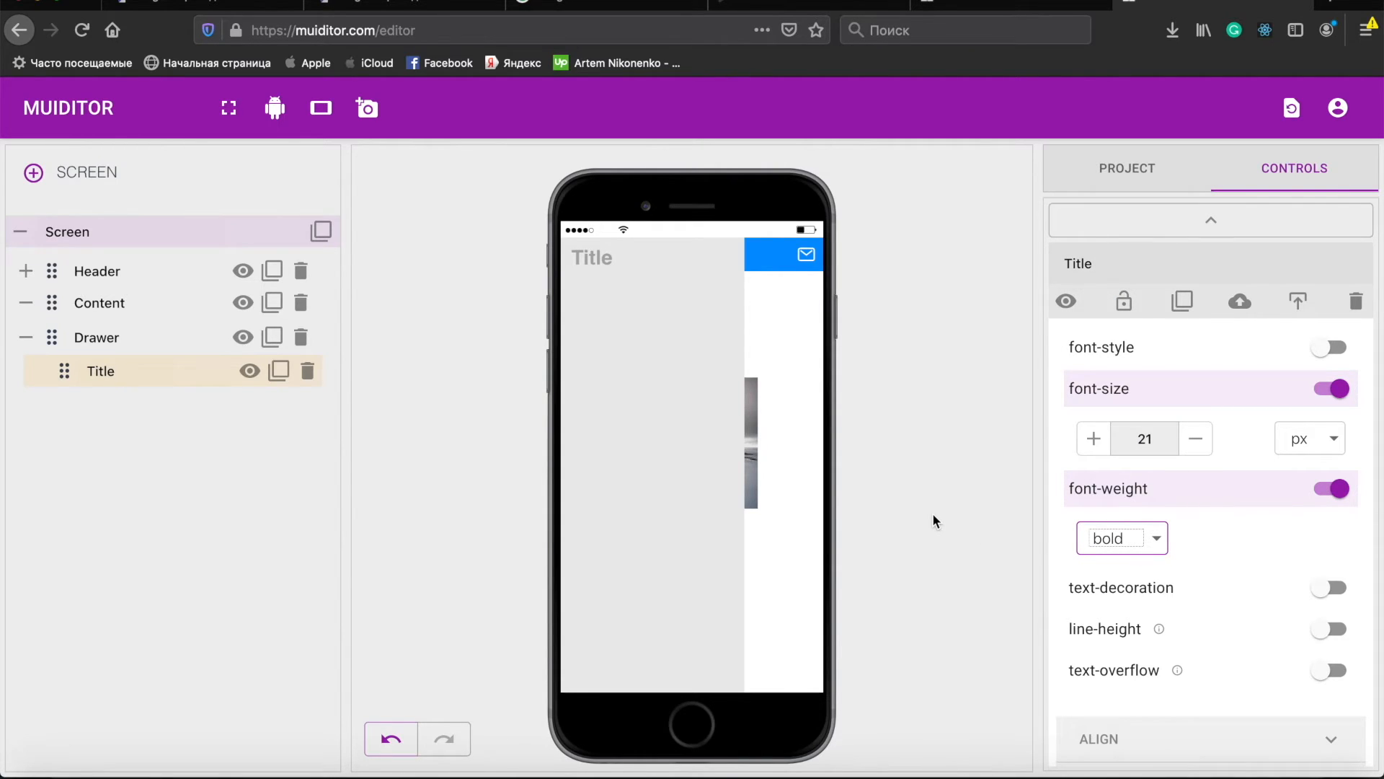
- Enable the Title's margin and set its text alignment to center
{"action": "scroll", "coordinate": [1234, 642], "scroll_direction": "up", "scroll_amount": 2}
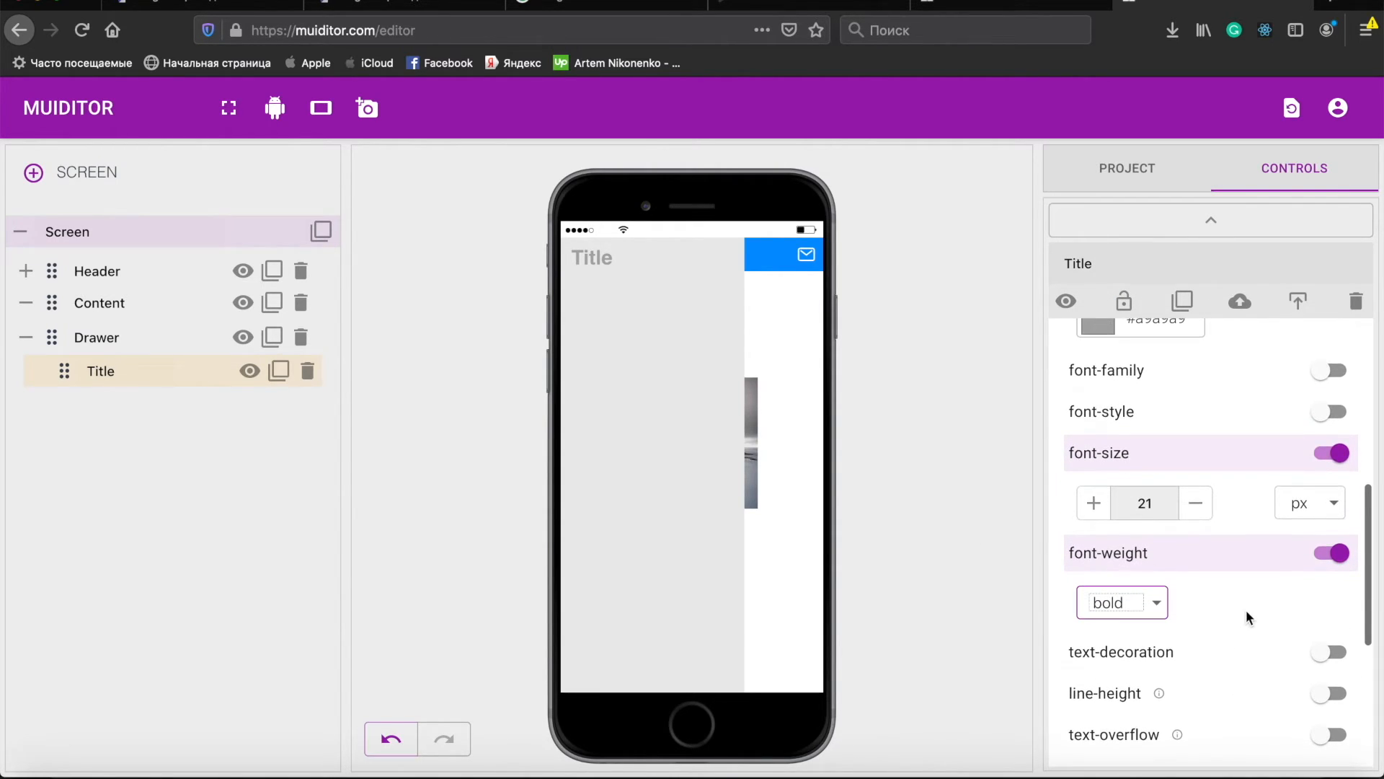
{"action": "scroll", "coordinate": [1250, 616], "scroll_direction": "down", "scroll_amount": 5}
{"action": "scroll", "coordinate": [1250, 617], "scroll_direction": "up", "scroll_amount": 6}
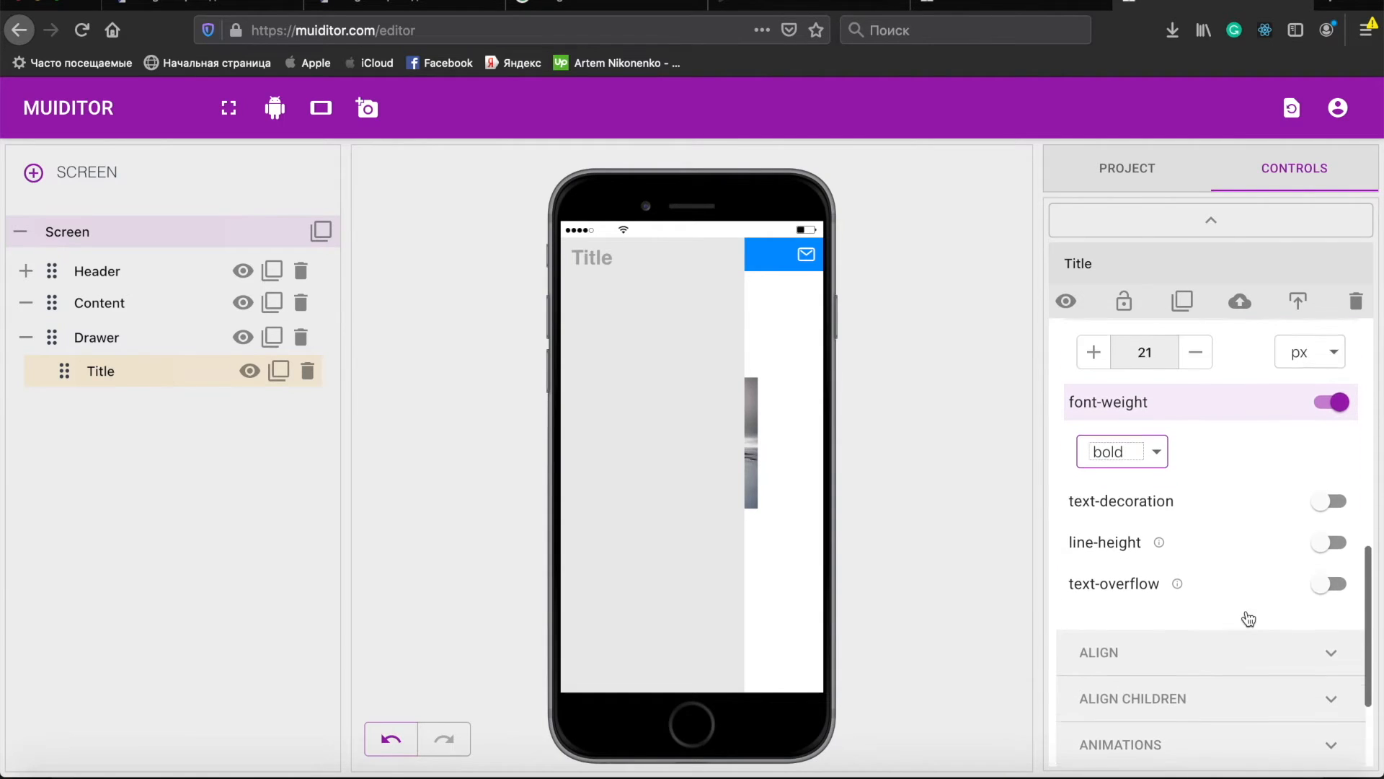
{"action": "scroll", "coordinate": [1247, 613], "scroll_direction": "up", "scroll_amount": 5}
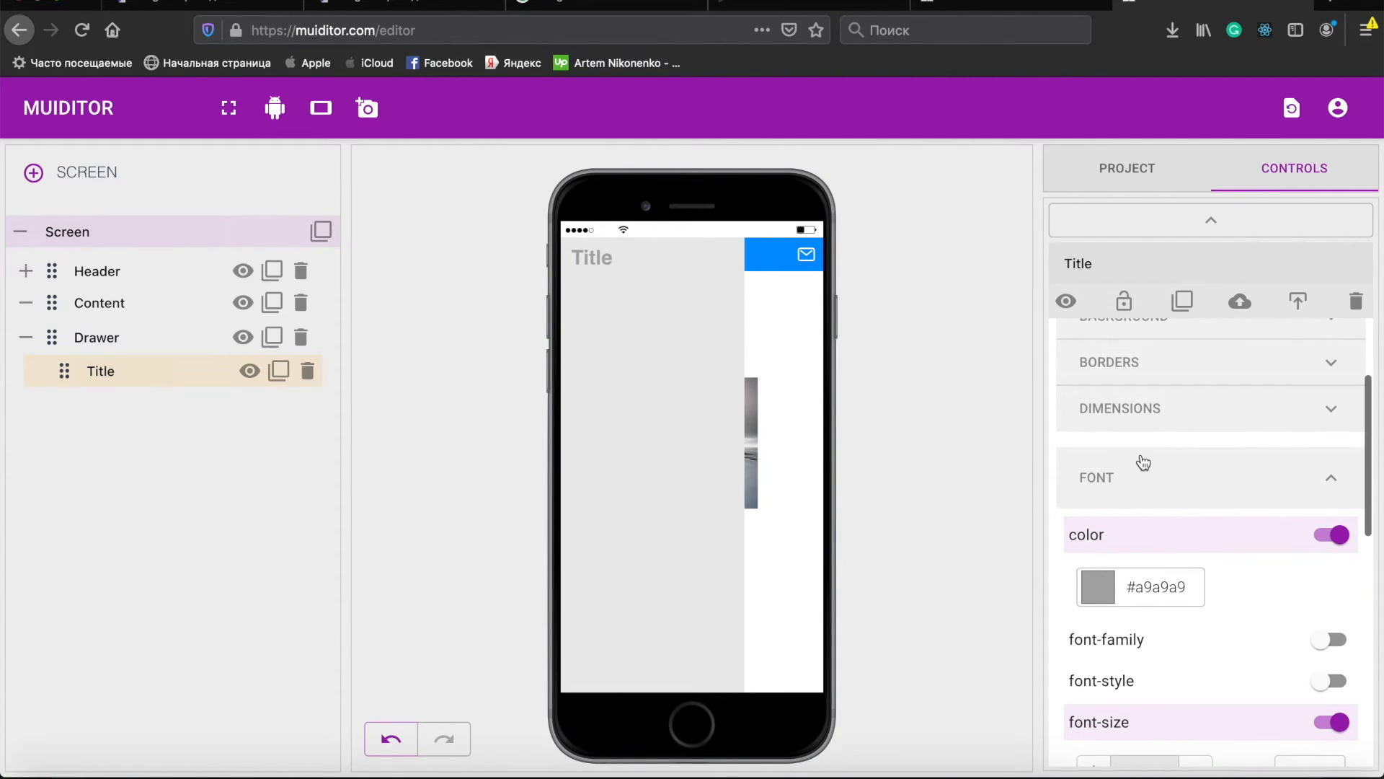
{"action": "left_click", "coordinate": [1183, 480]}
{"action": "left_click", "coordinate": [1162, 511]}
{"action": "scroll", "coordinate": [1166, 513], "scroll_direction": "down", "scroll_amount": 3}
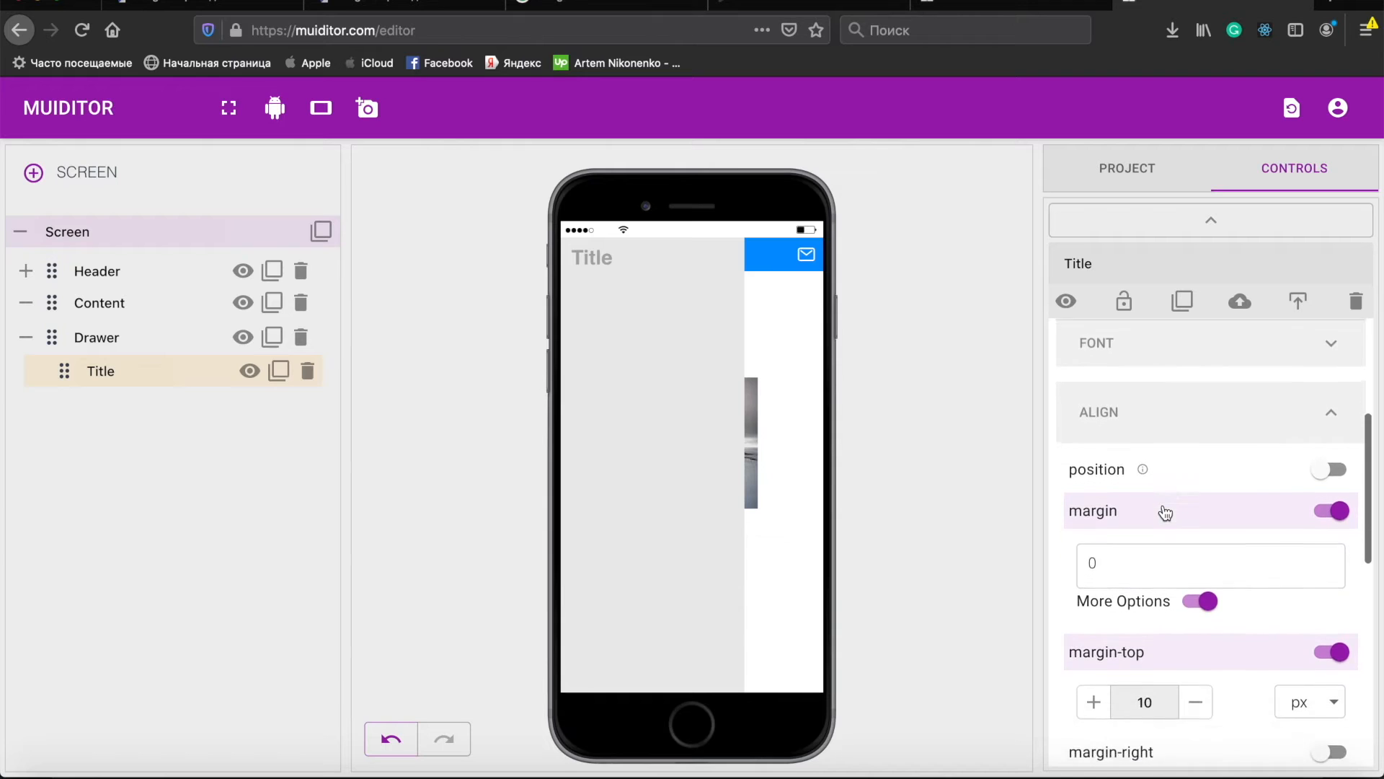
{"action": "scroll", "coordinate": [1153, 516], "scroll_direction": "down", "scroll_amount": 5}
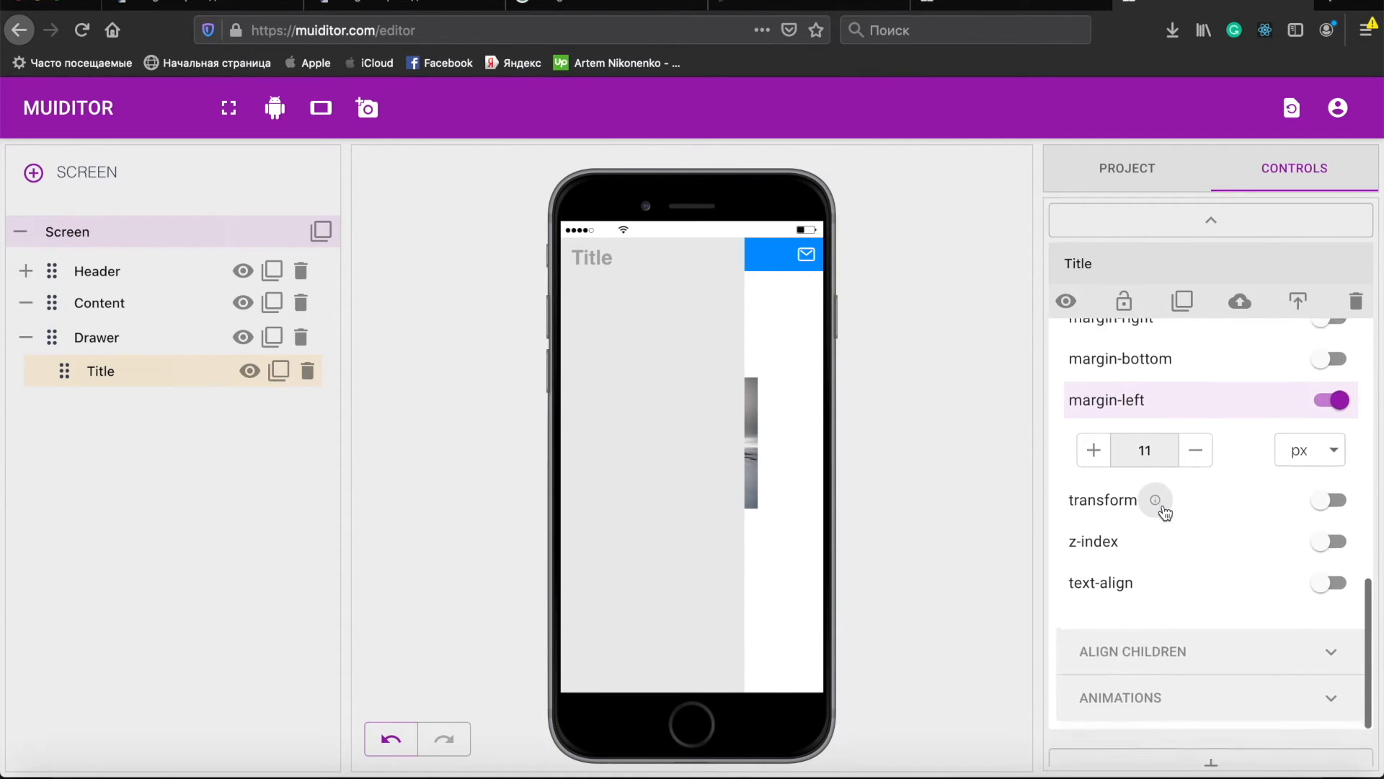
{"action": "left_click", "coordinate": [1138, 519]}
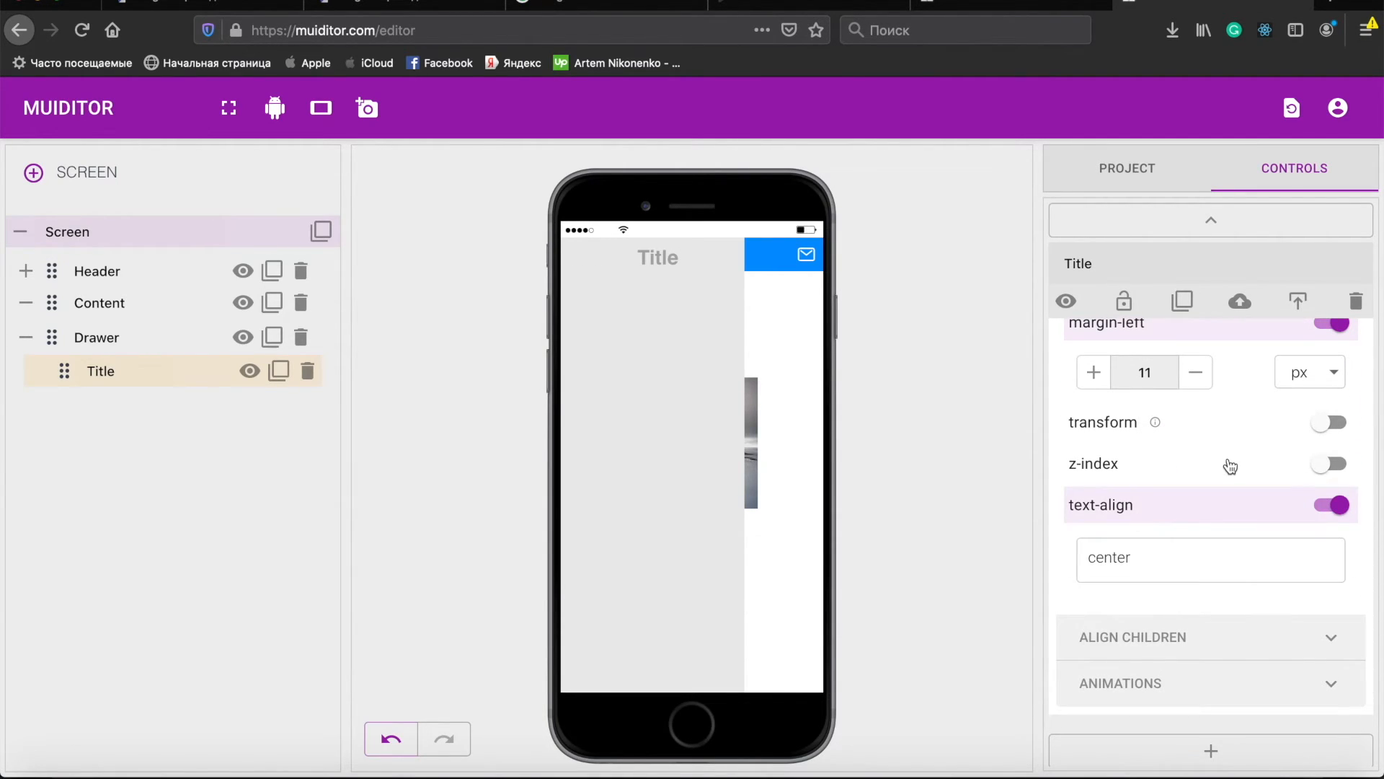
{"action": "scroll", "coordinate": [1230, 466], "scroll_direction": "up", "scroll_amount": 10}
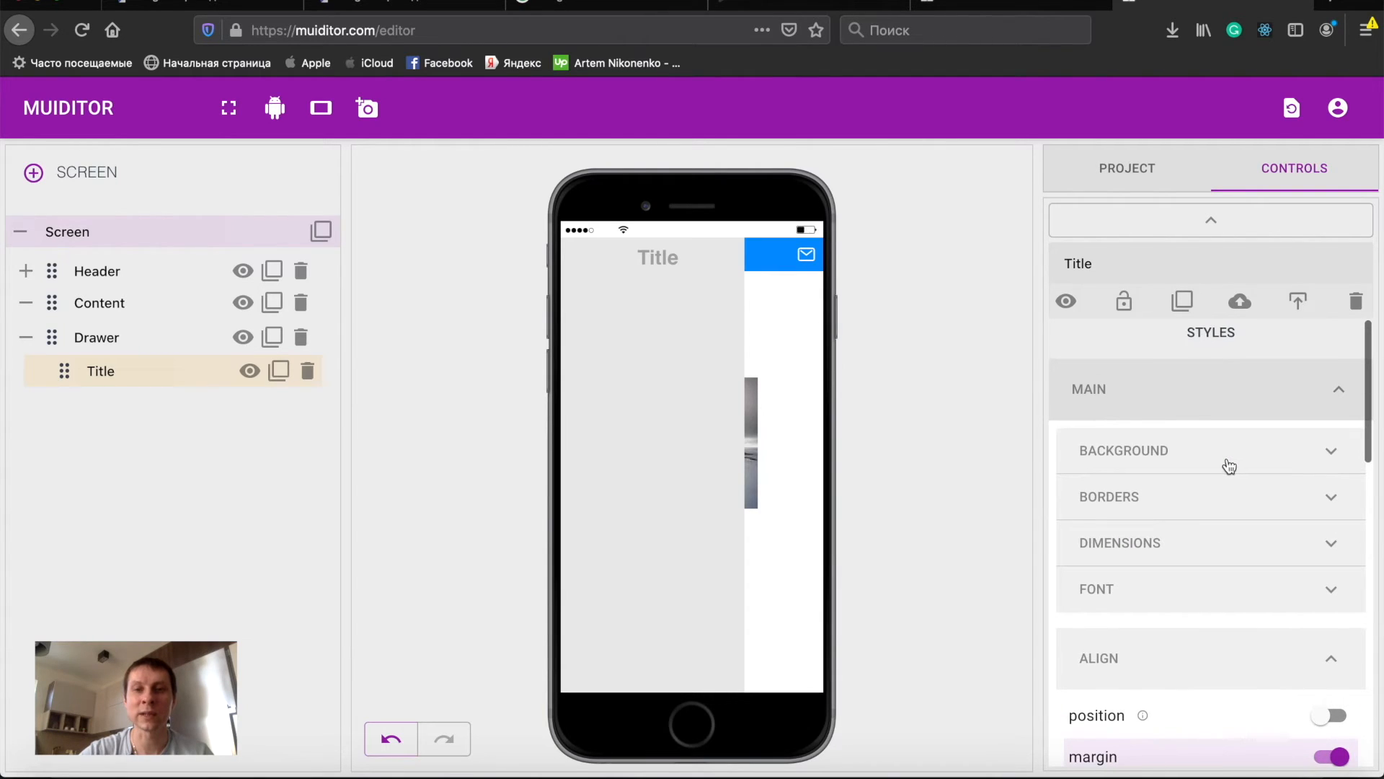
{"action": "left_click", "coordinate": [1169, 397]}
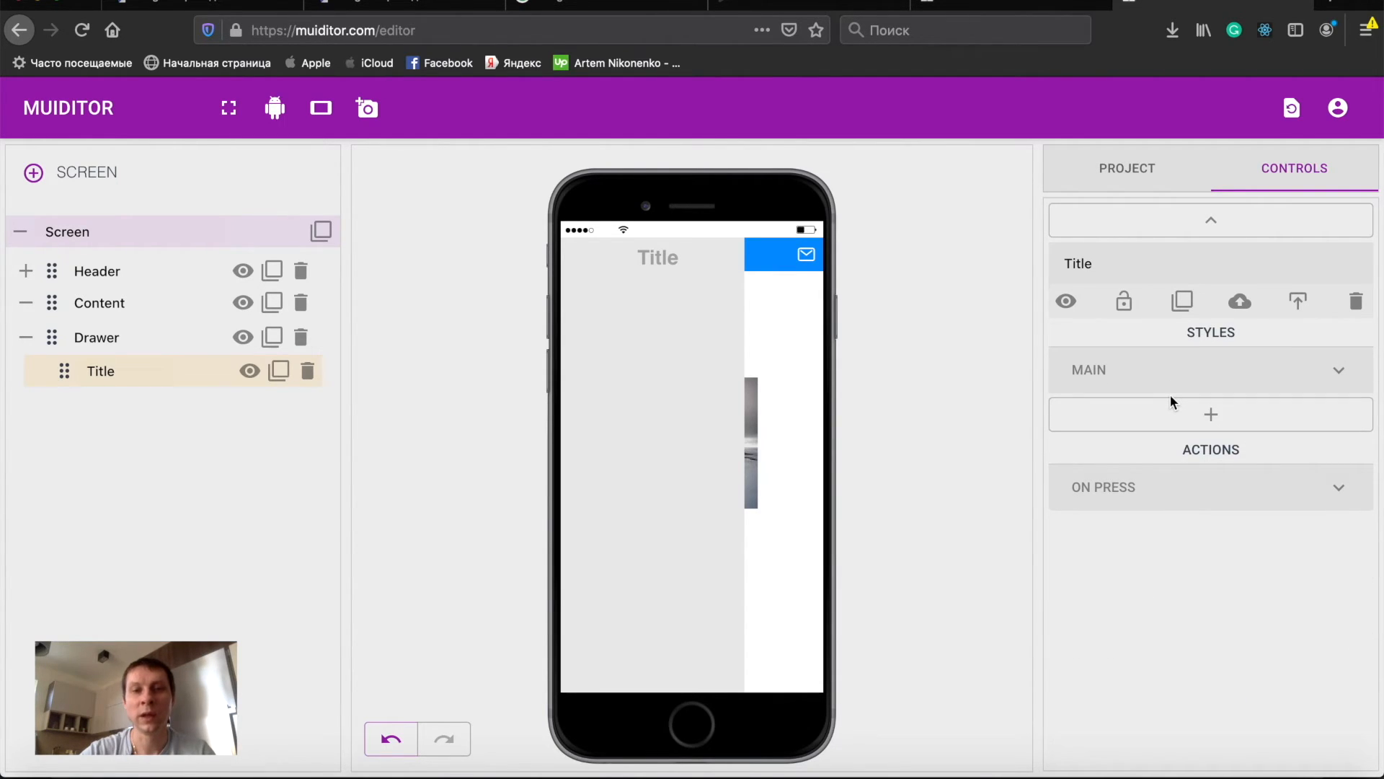
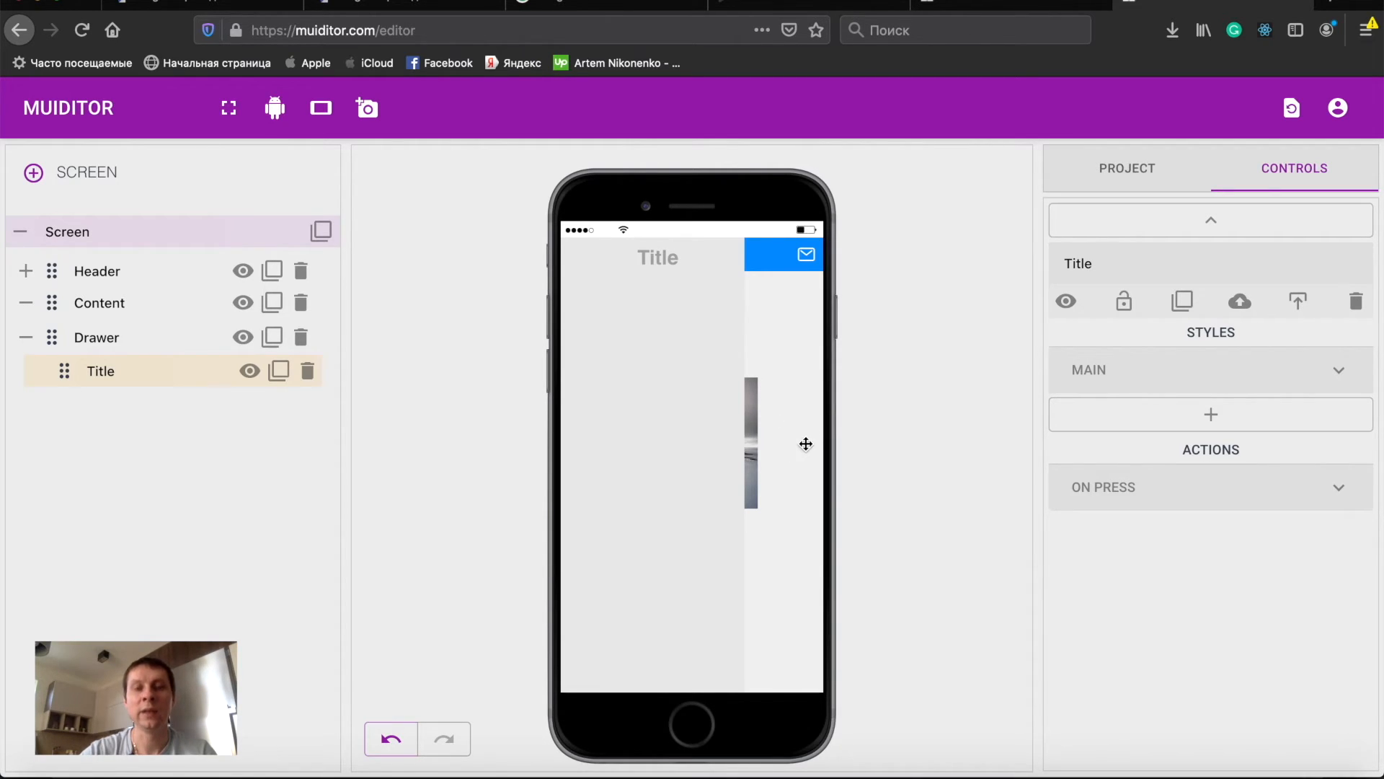
- Add an on-press action to Content that disables the Drawer's DrawerActive style, and test it in the preview
{"action": "left_click", "coordinate": [799, 447]}
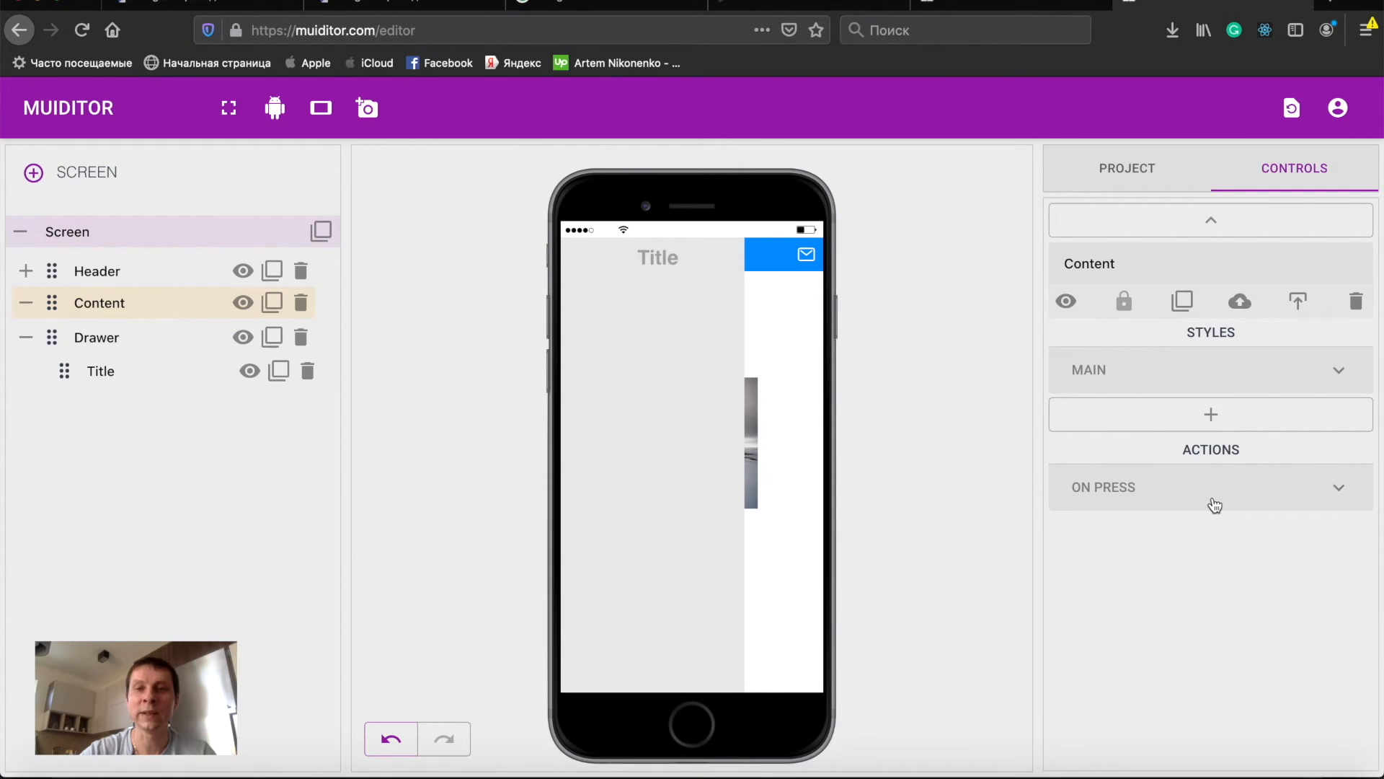
{"action": "left_click", "coordinate": [1238, 499]}
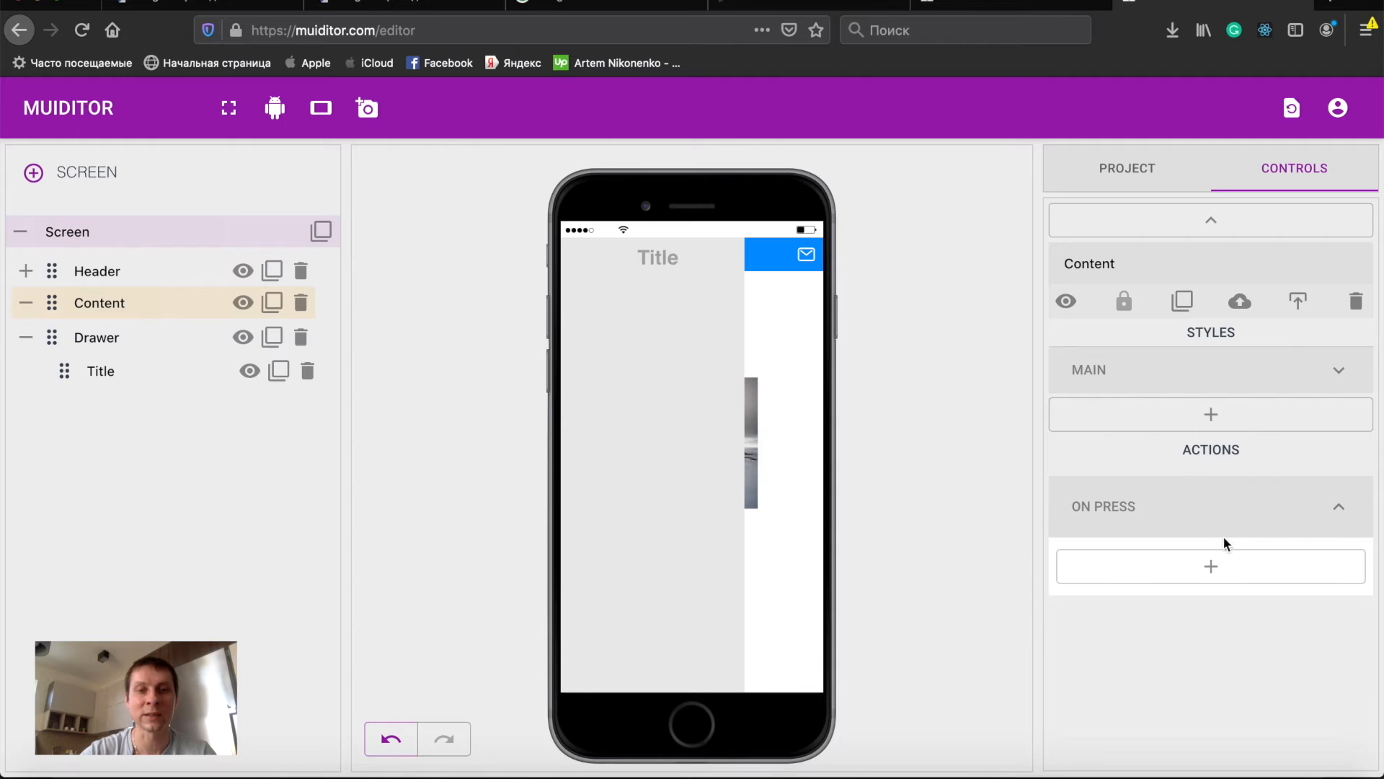
{"action": "left_click", "coordinate": [1217, 569]}
{"action": "left_click", "coordinate": [1164, 573]}
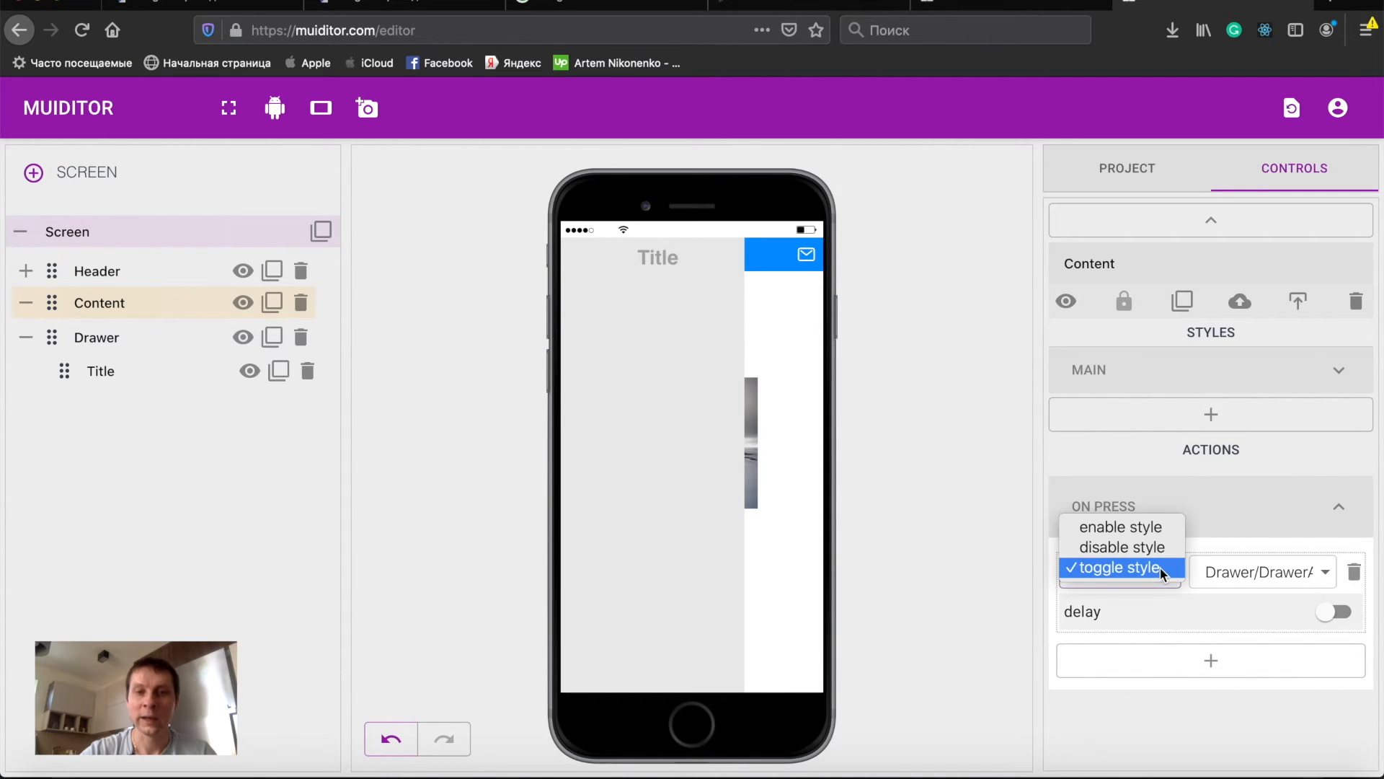
{"action": "left_click", "coordinate": [1115, 547]}
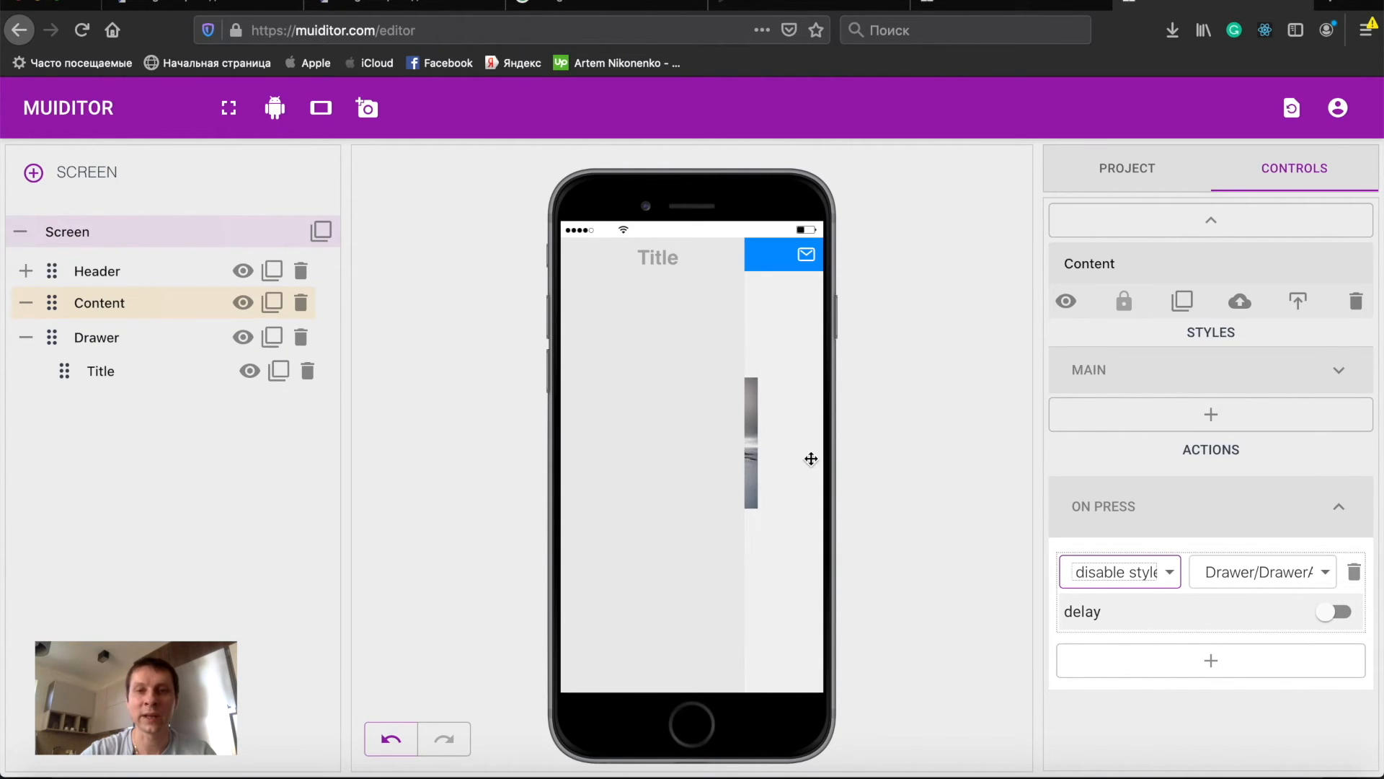
{"action": "left_click", "coordinate": [793, 444]}
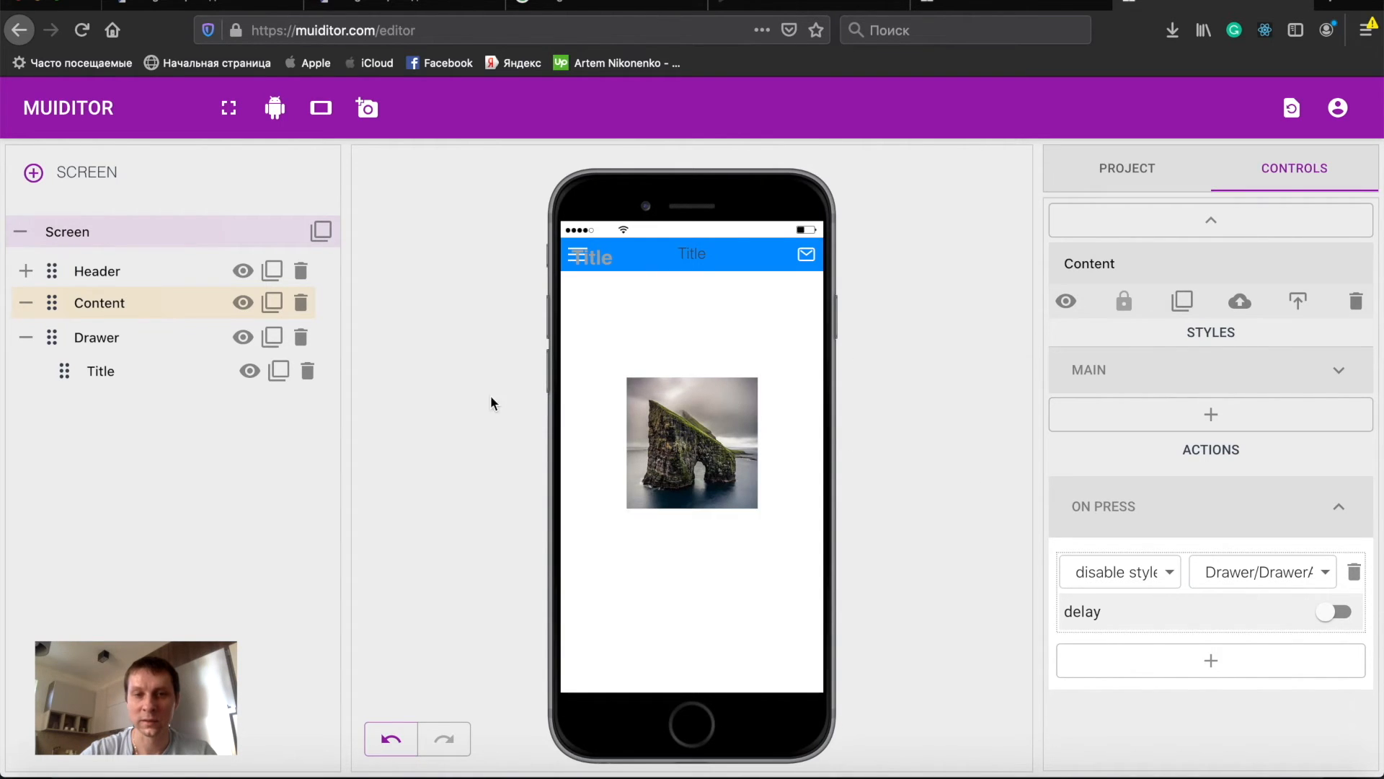
- Enable overflow with auto in the Drawer's main style under Align Children
{"action": "double_click", "coordinate": [108, 337]}
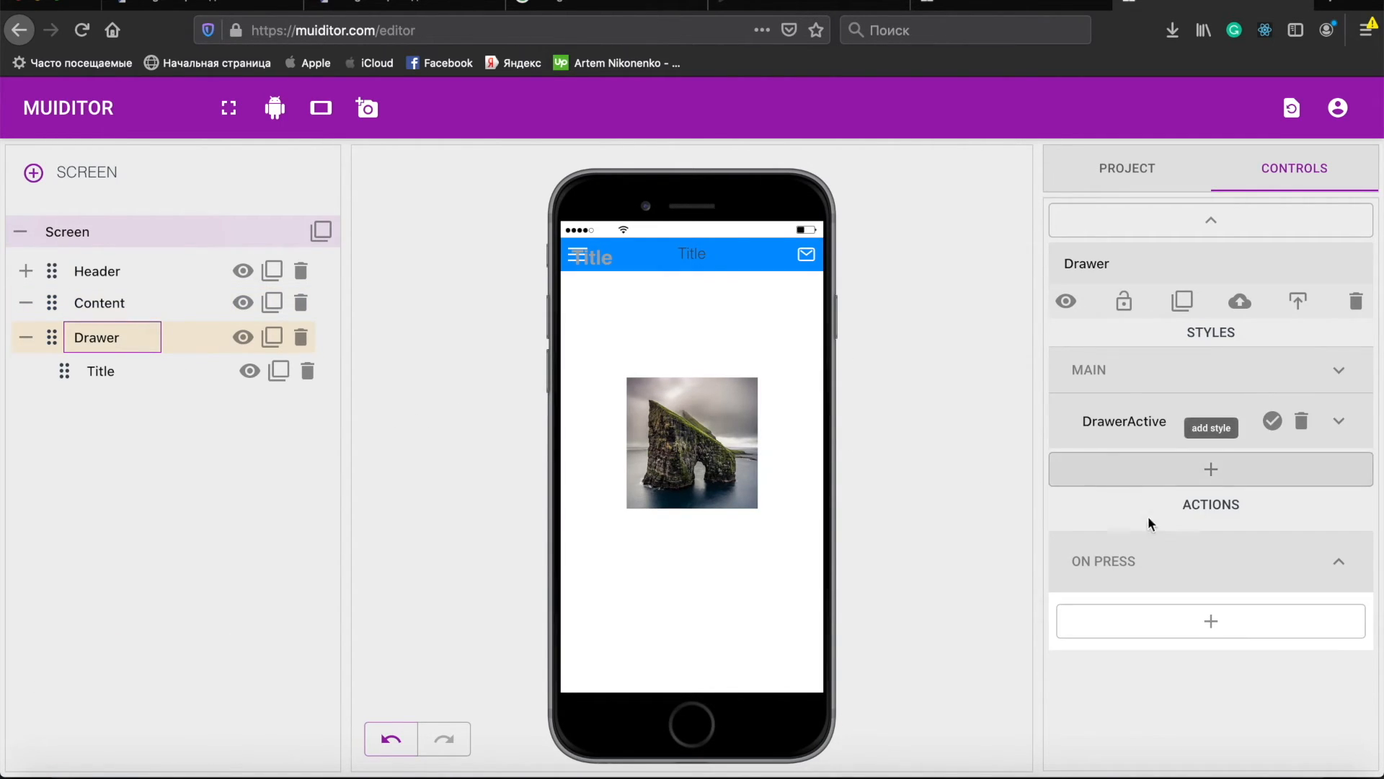
{"action": "left_click", "coordinate": [1232, 378]}
{"action": "scroll", "coordinate": [1255, 537], "scroll_direction": "down", "scroll_amount": 2}
{"action": "scroll", "coordinate": [1255, 538], "scroll_direction": "down", "scroll_amount": 4}
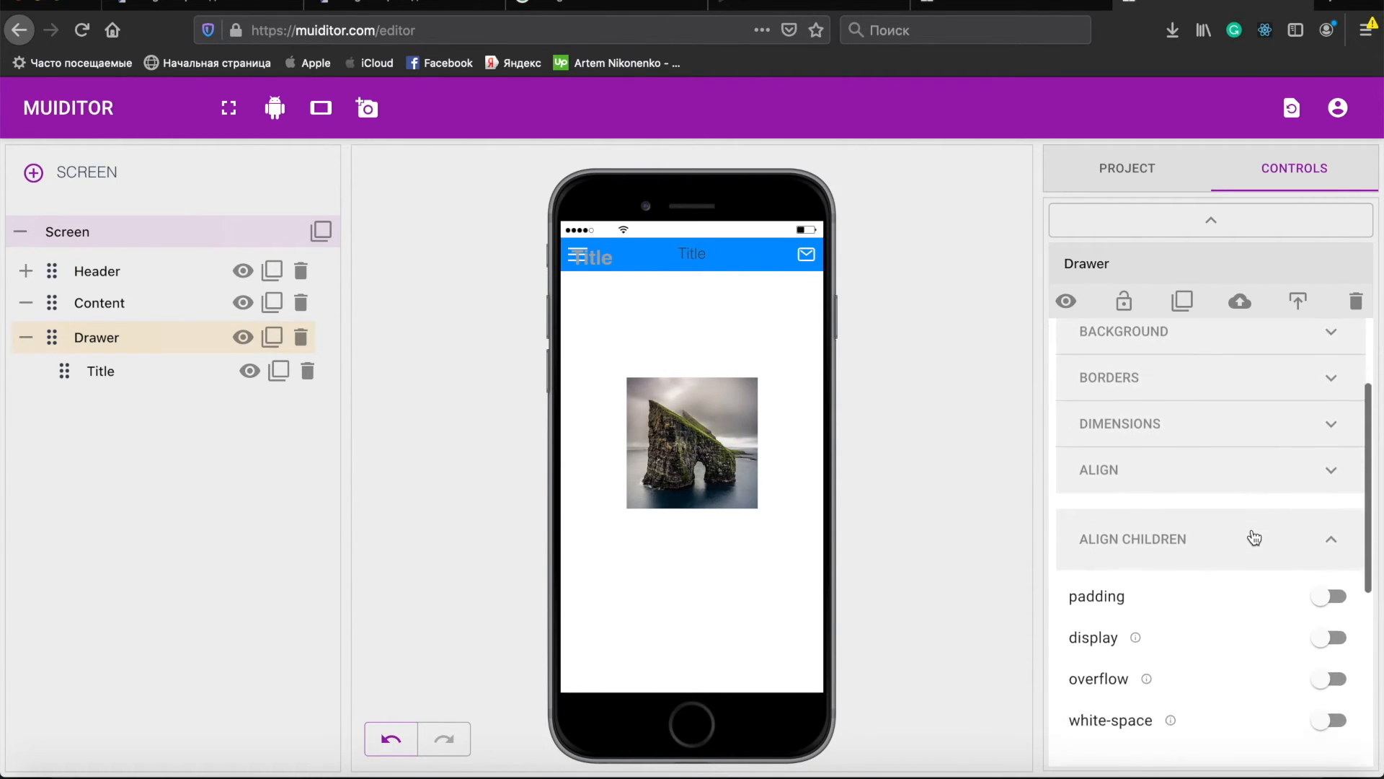
{"action": "scroll", "coordinate": [1254, 537], "scroll_direction": "up", "scroll_amount": 2}
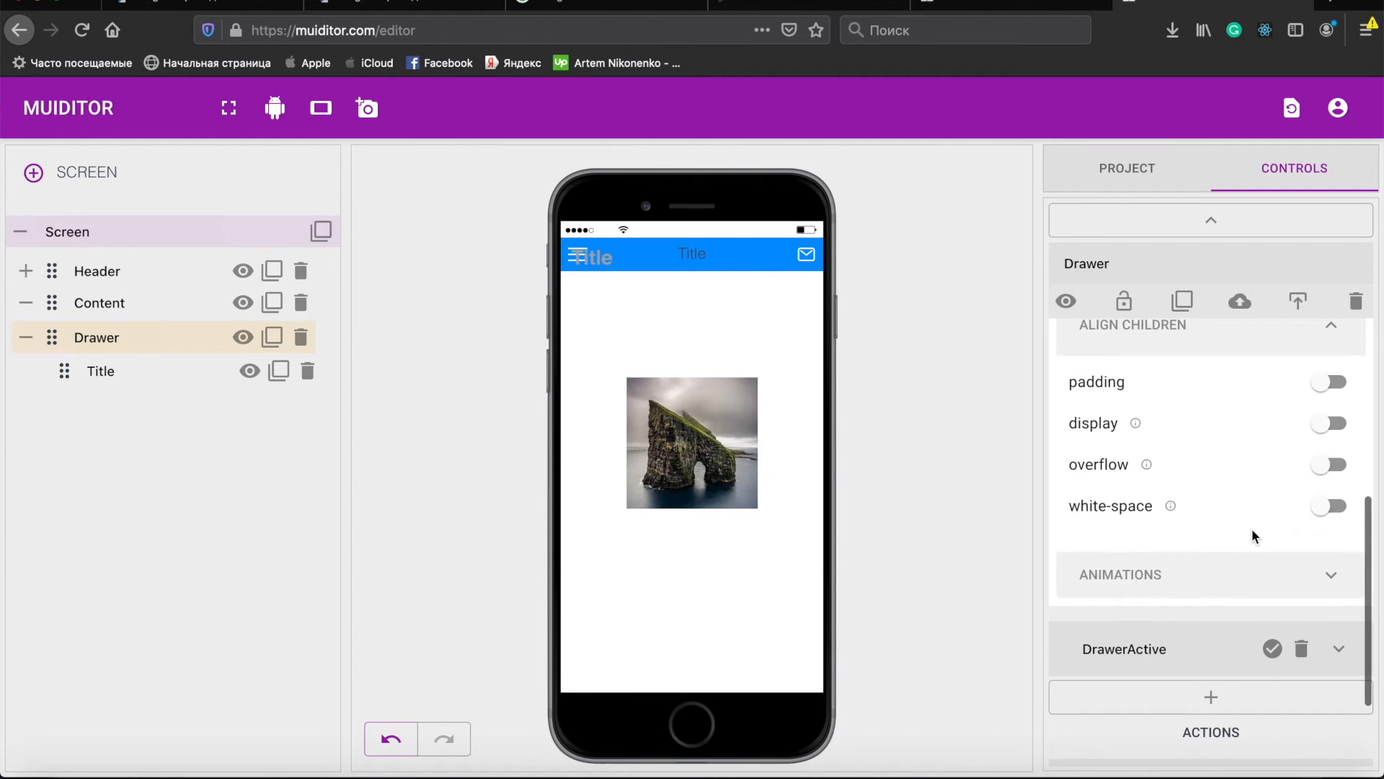
{"action": "left_click", "coordinate": [1236, 517]}
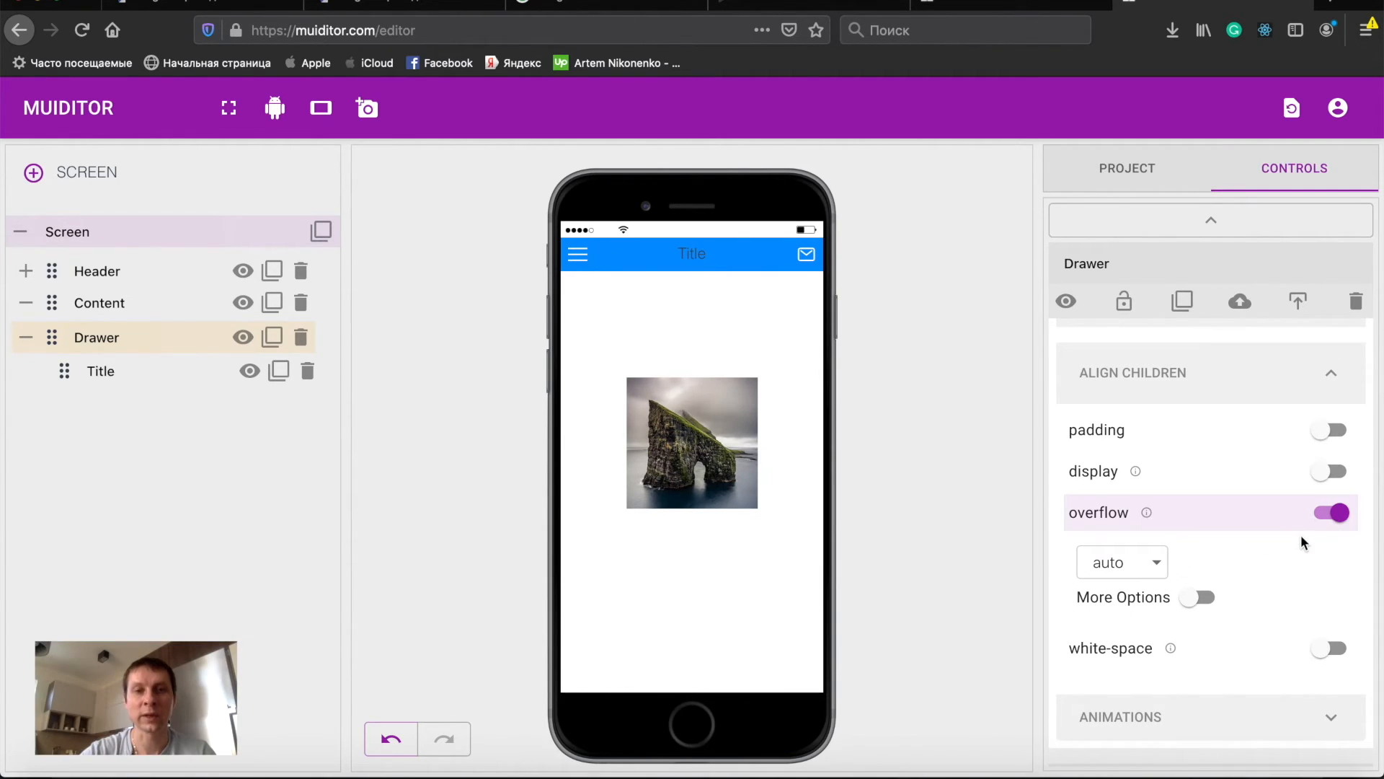
- Change the Menu icon's on-press action from toggle style to enable style for Drawer/DrawerActive
{"action": "scroll", "coordinate": [1253, 541], "scroll_direction": "up", "scroll_amount": 4}
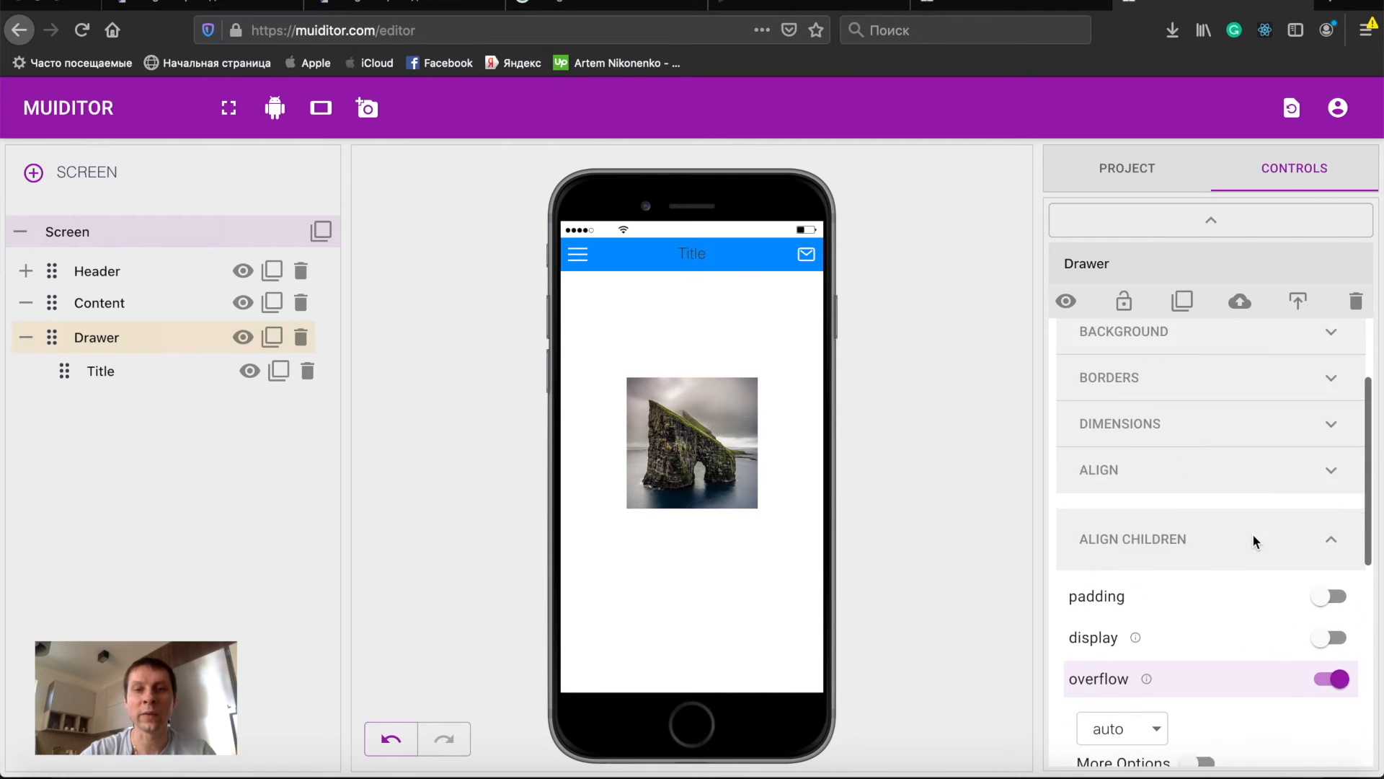
{"action": "scroll", "coordinate": [1253, 540], "scroll_direction": "up", "scroll_amount": 3}
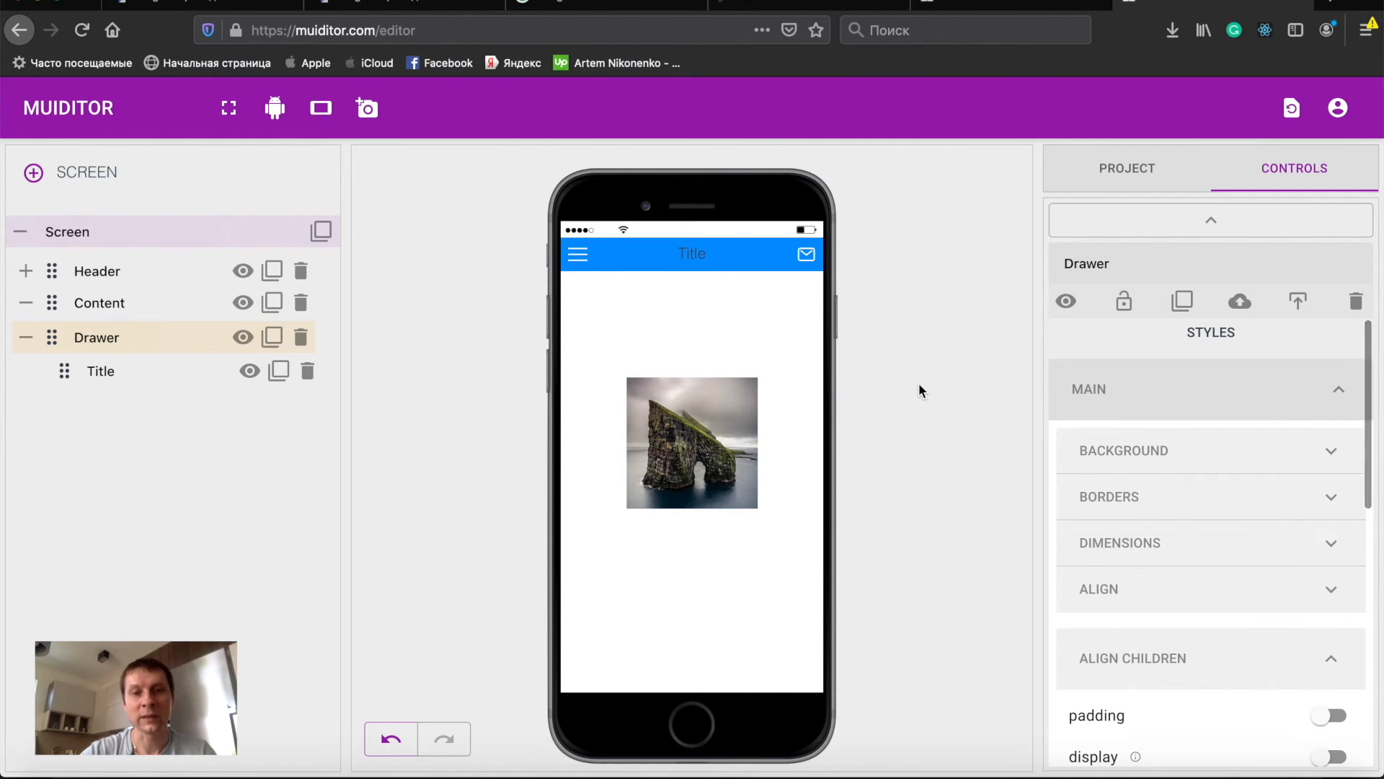
{"action": "left_click", "coordinate": [578, 257]}
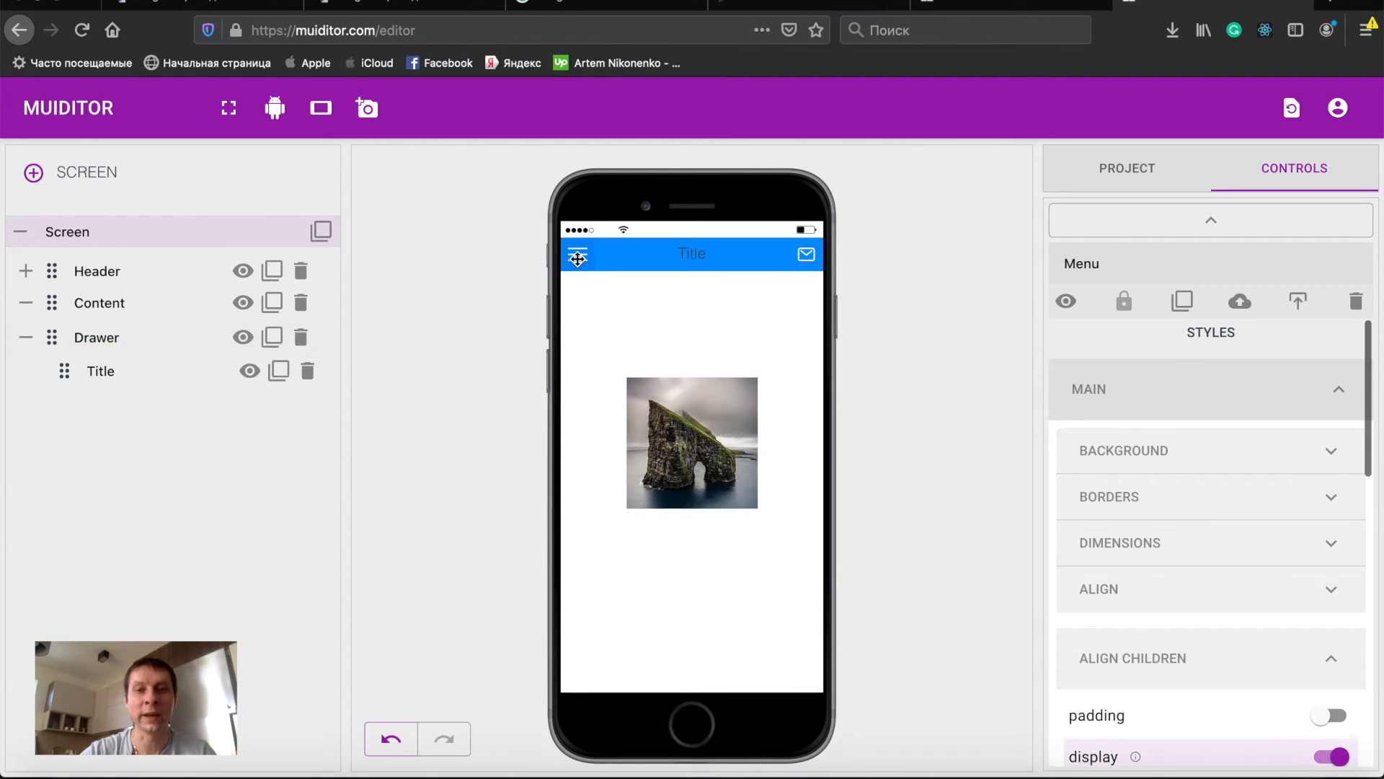
{"action": "scroll", "coordinate": [1230, 540], "scroll_direction": "down", "scroll_amount": 10}
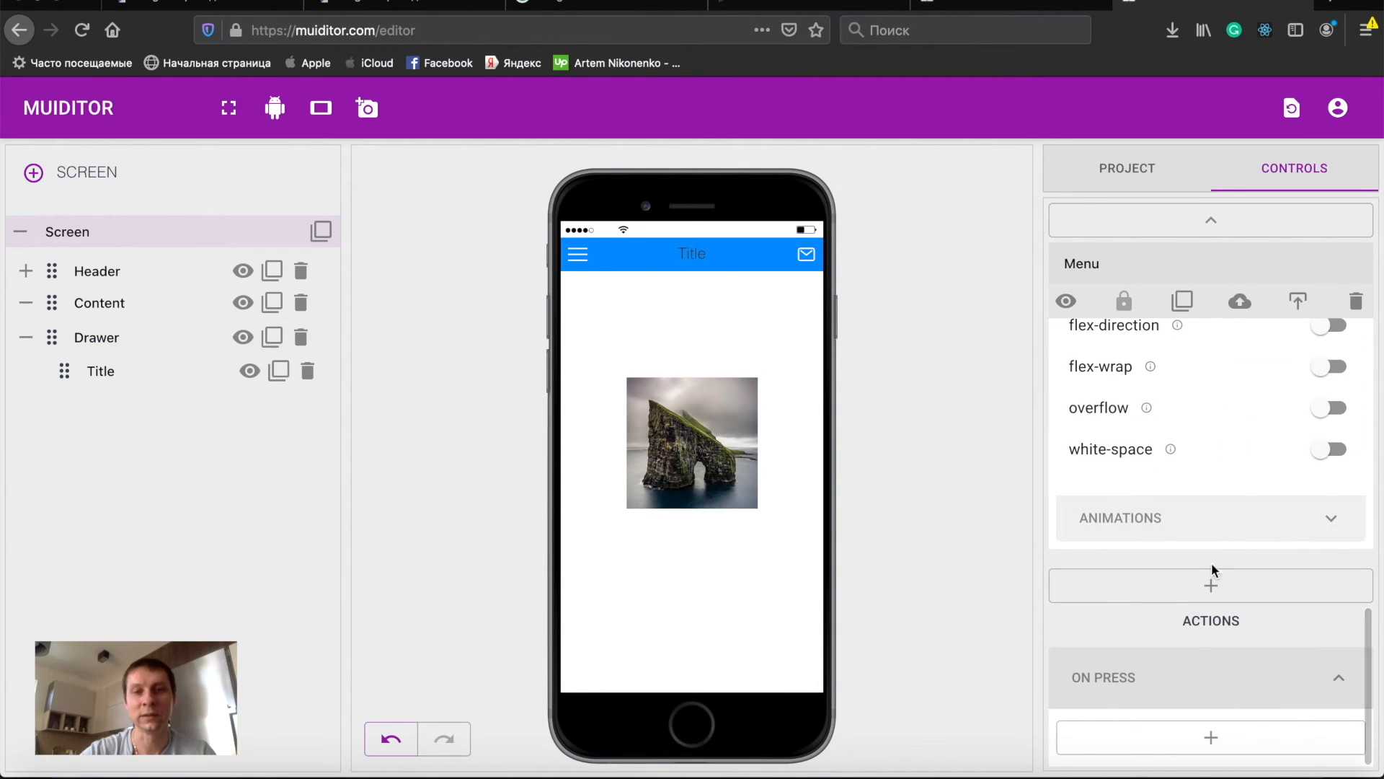
{"action": "left_click", "coordinate": [1230, 736]}
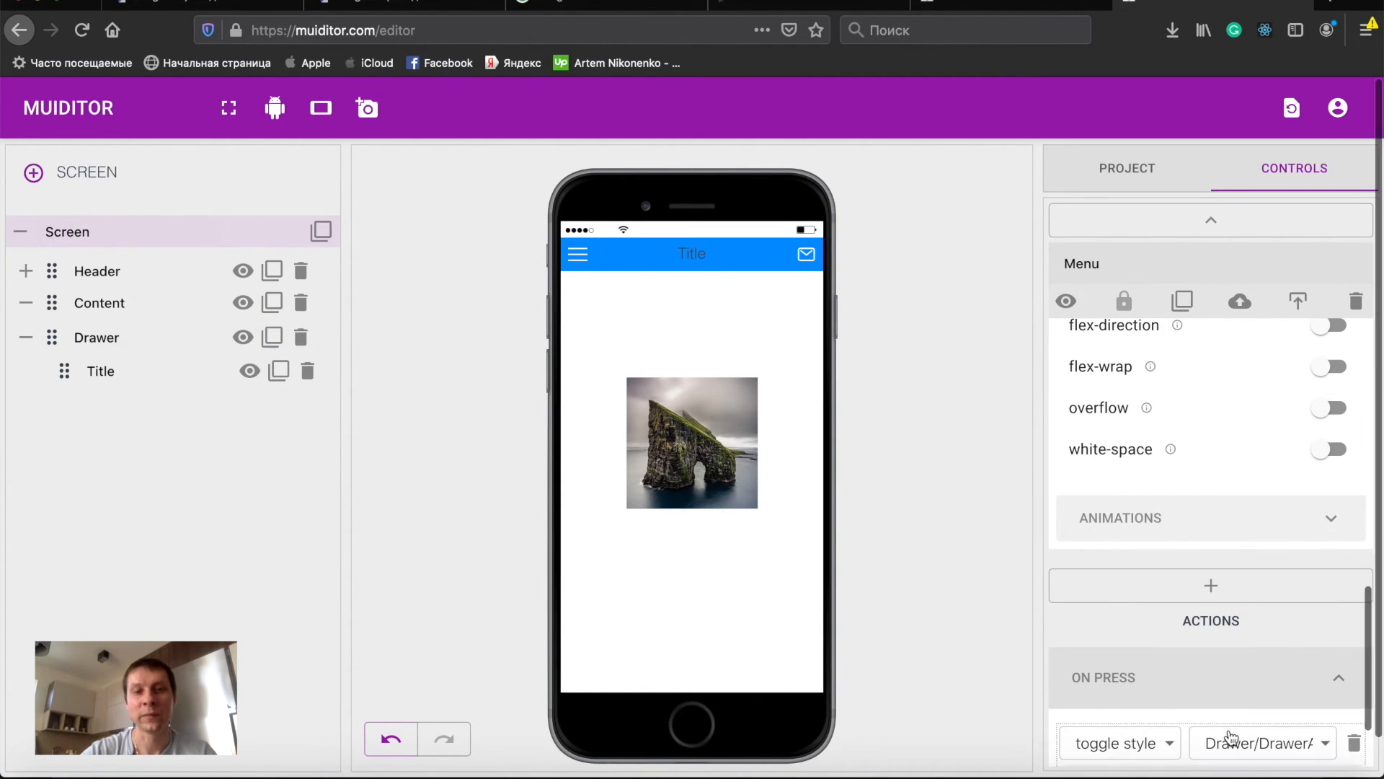
{"action": "scroll", "coordinate": [1231, 739], "scroll_direction": "down", "scroll_amount": 2}
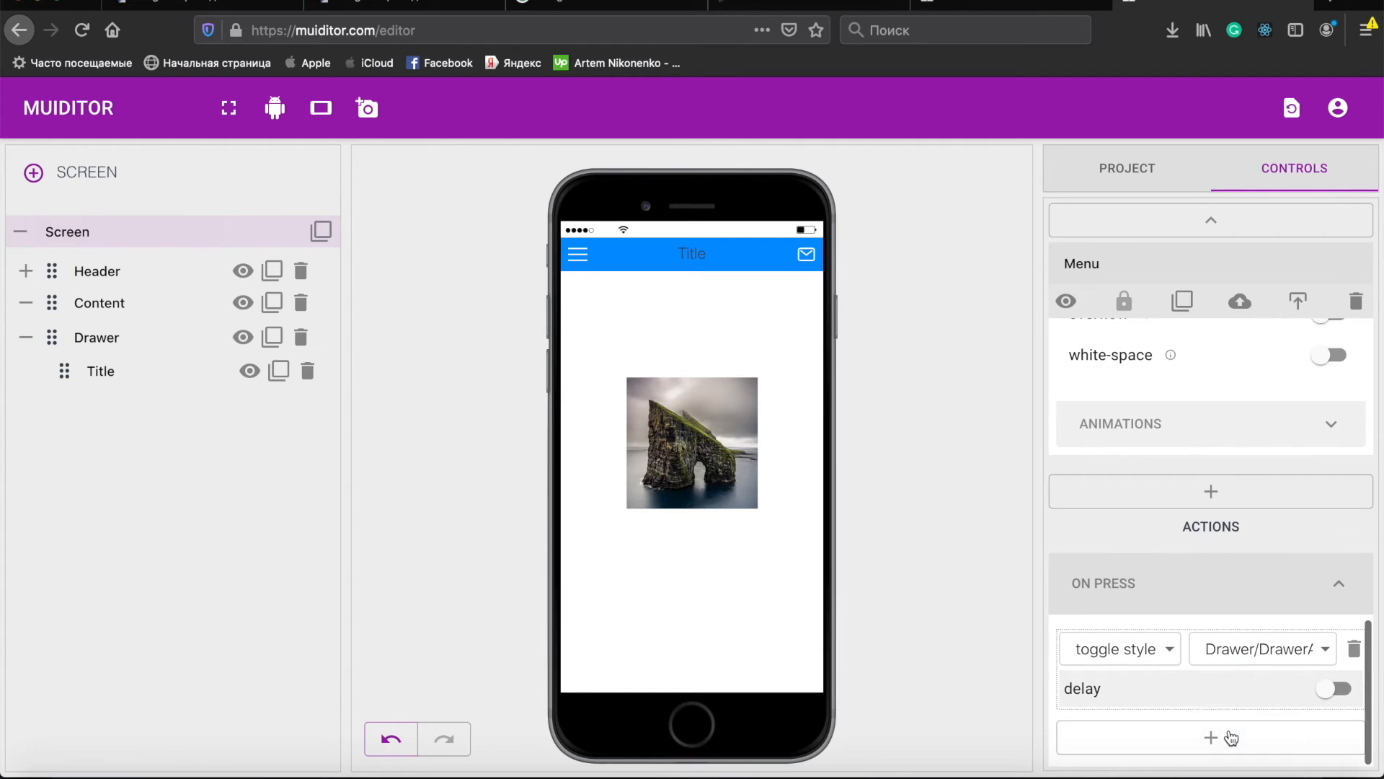
{"action": "left_click", "coordinate": [1154, 654]}
{"action": "left_click", "coordinate": [1121, 610]}
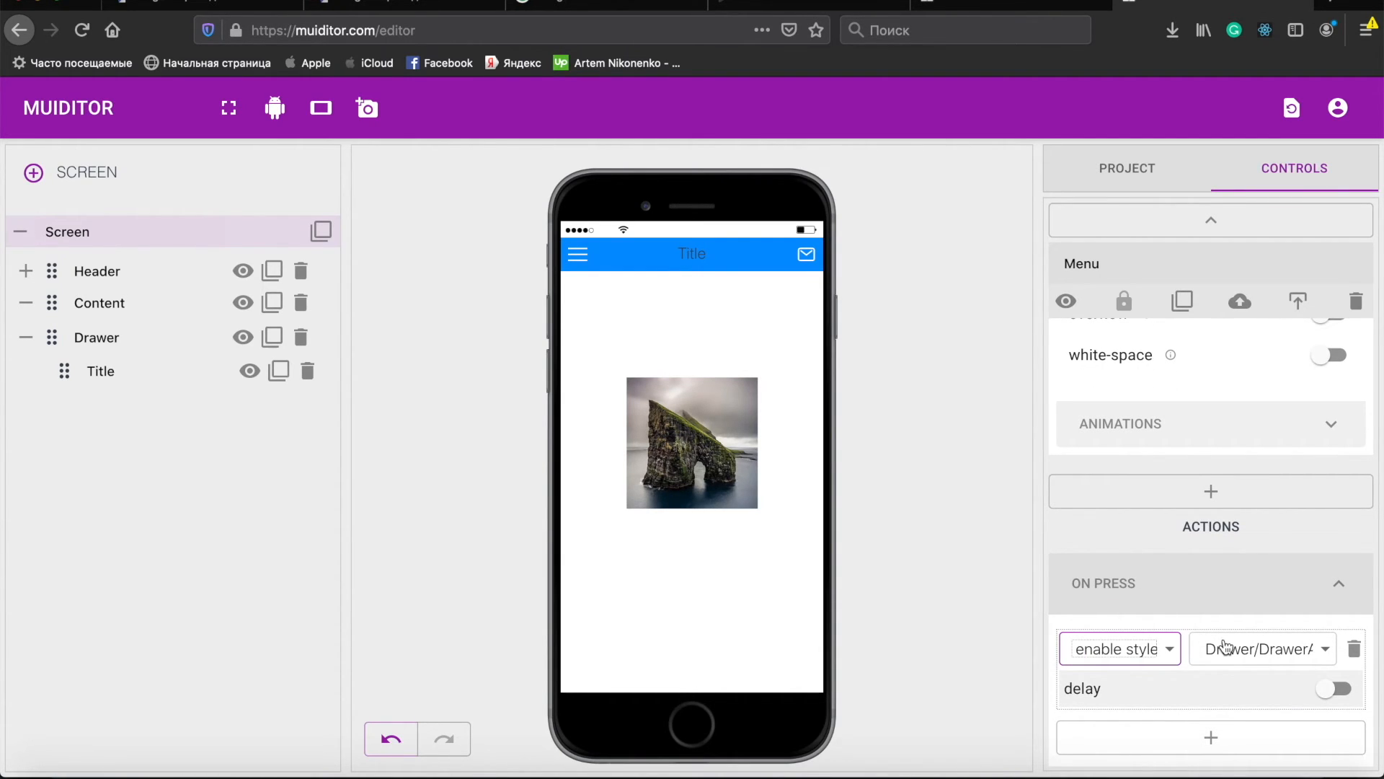
- Test the drawer by opening it with the menu icon and closing it by tapping the Content, several times
{"action": "left_click", "coordinate": [577, 254]}
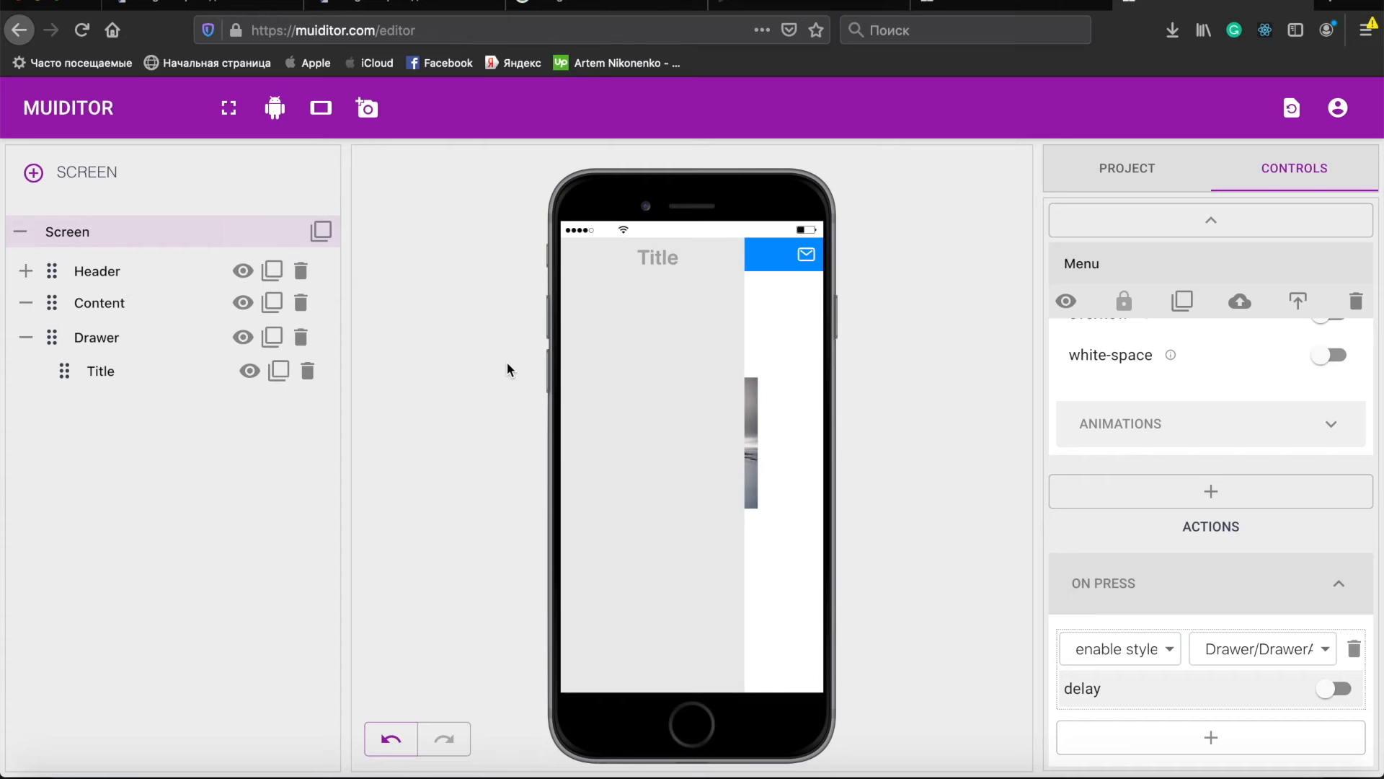
{"action": "left_click", "coordinate": [773, 354]}
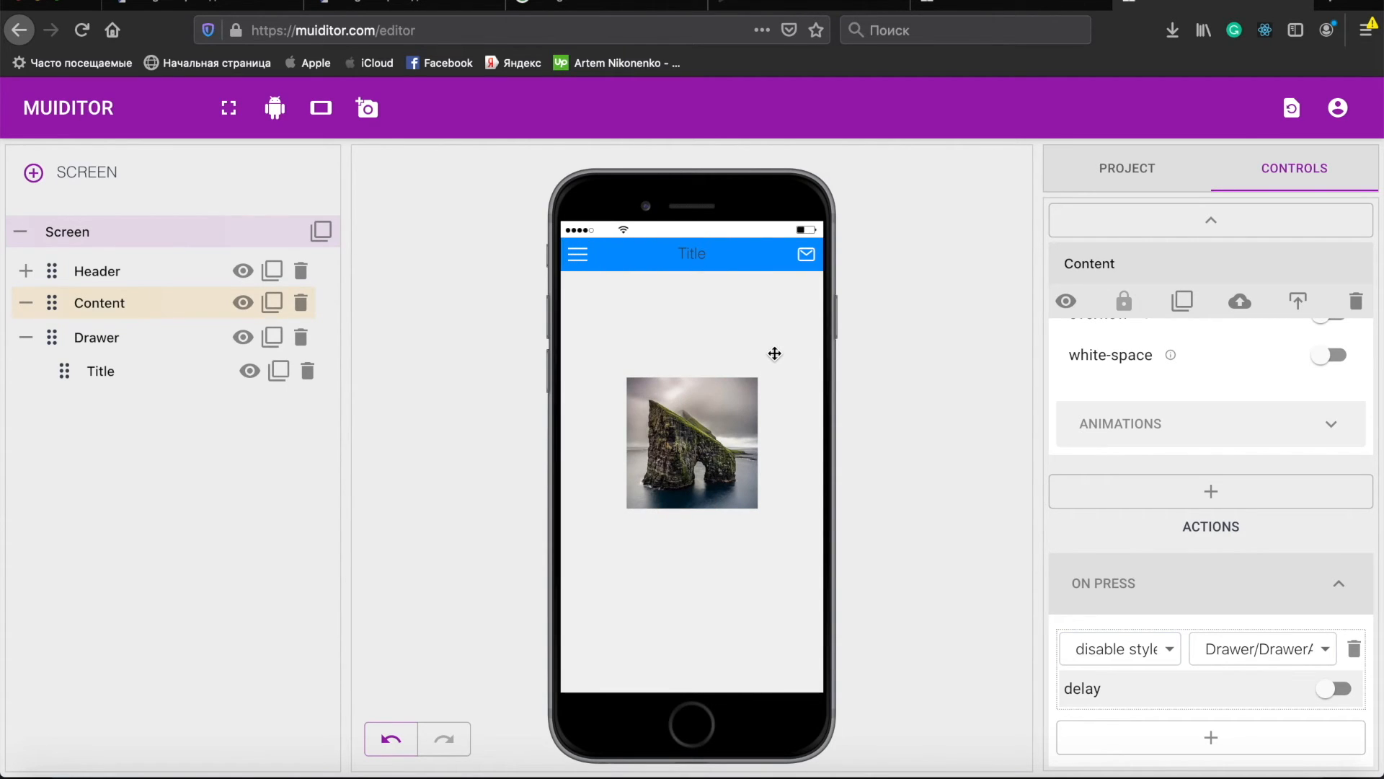
{"action": "left_click", "coordinate": [577, 253]}
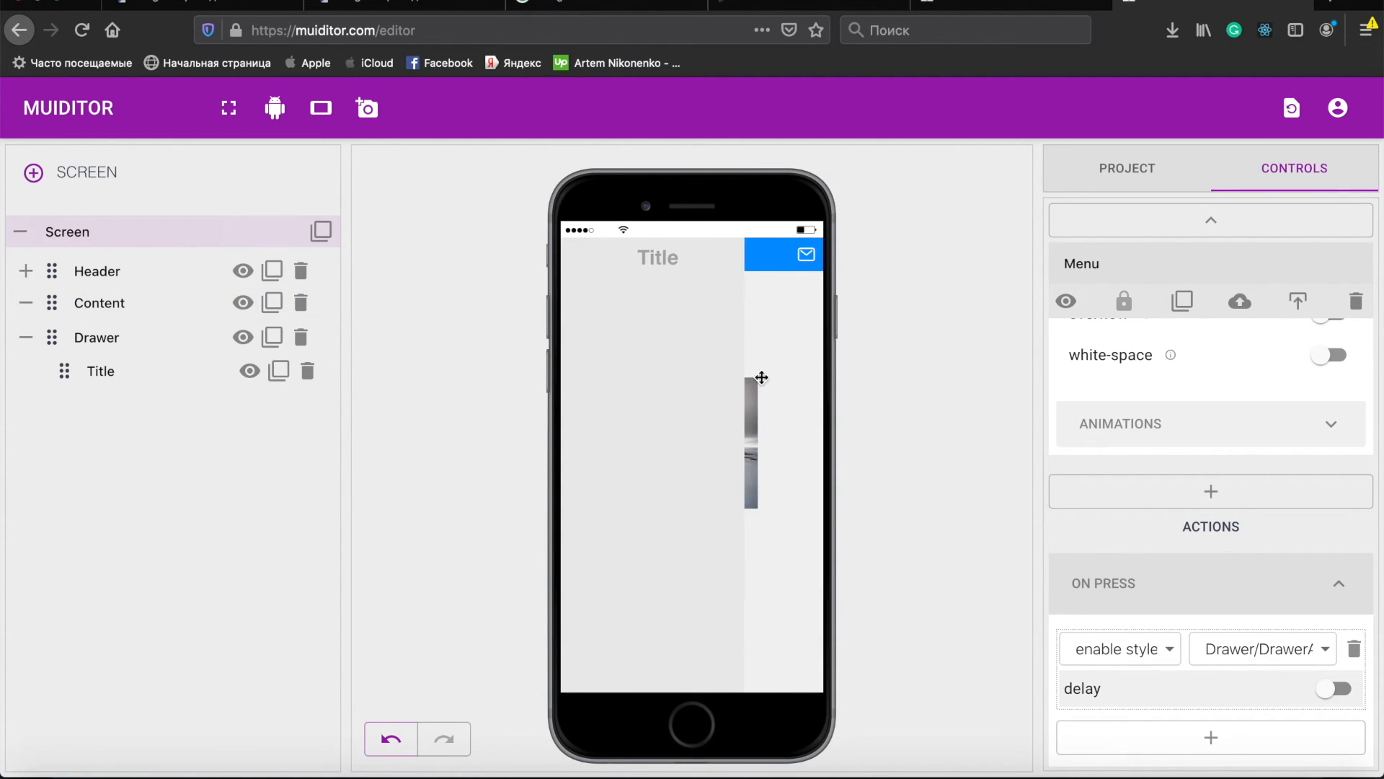
{"action": "left_click", "coordinate": [794, 378]}
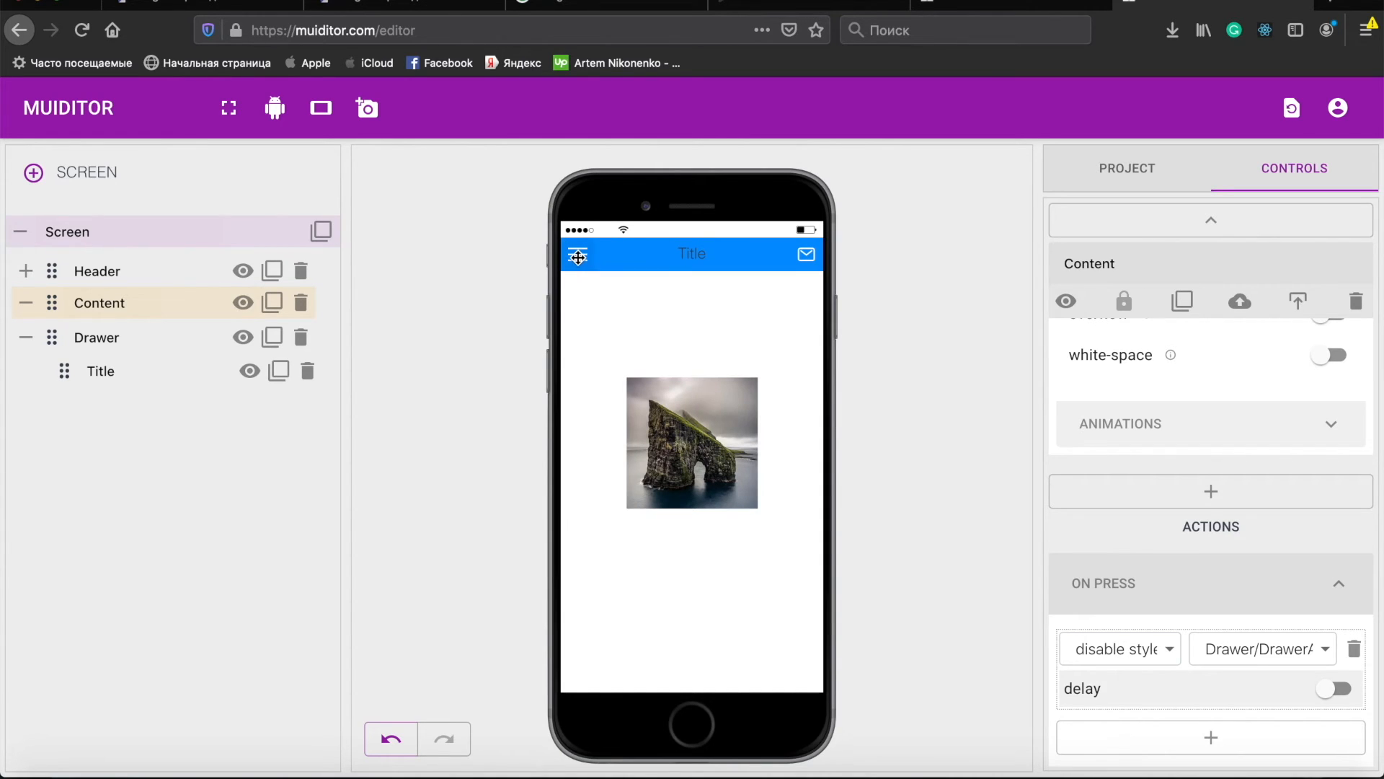
{"action": "left_click", "coordinate": [588, 256]}
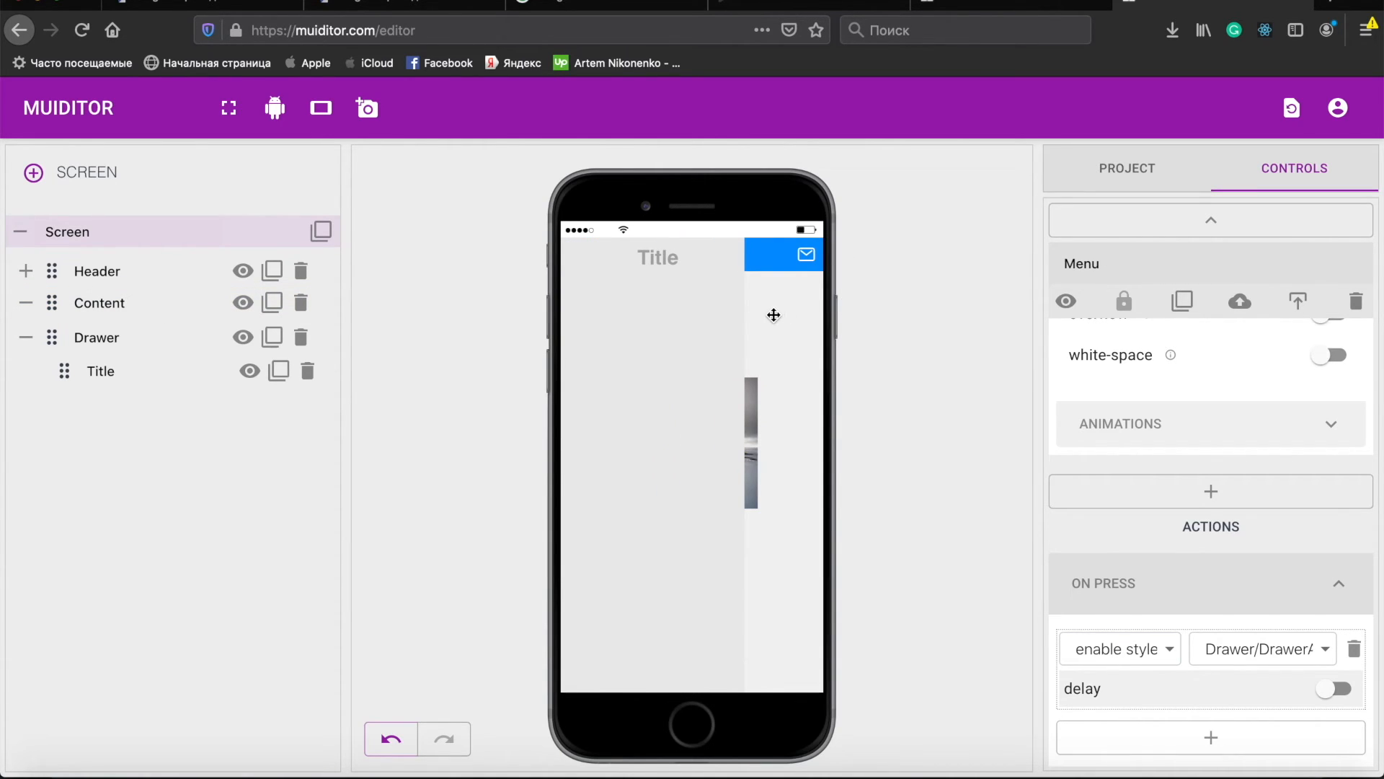
{"action": "left_click", "coordinate": [773, 314]}
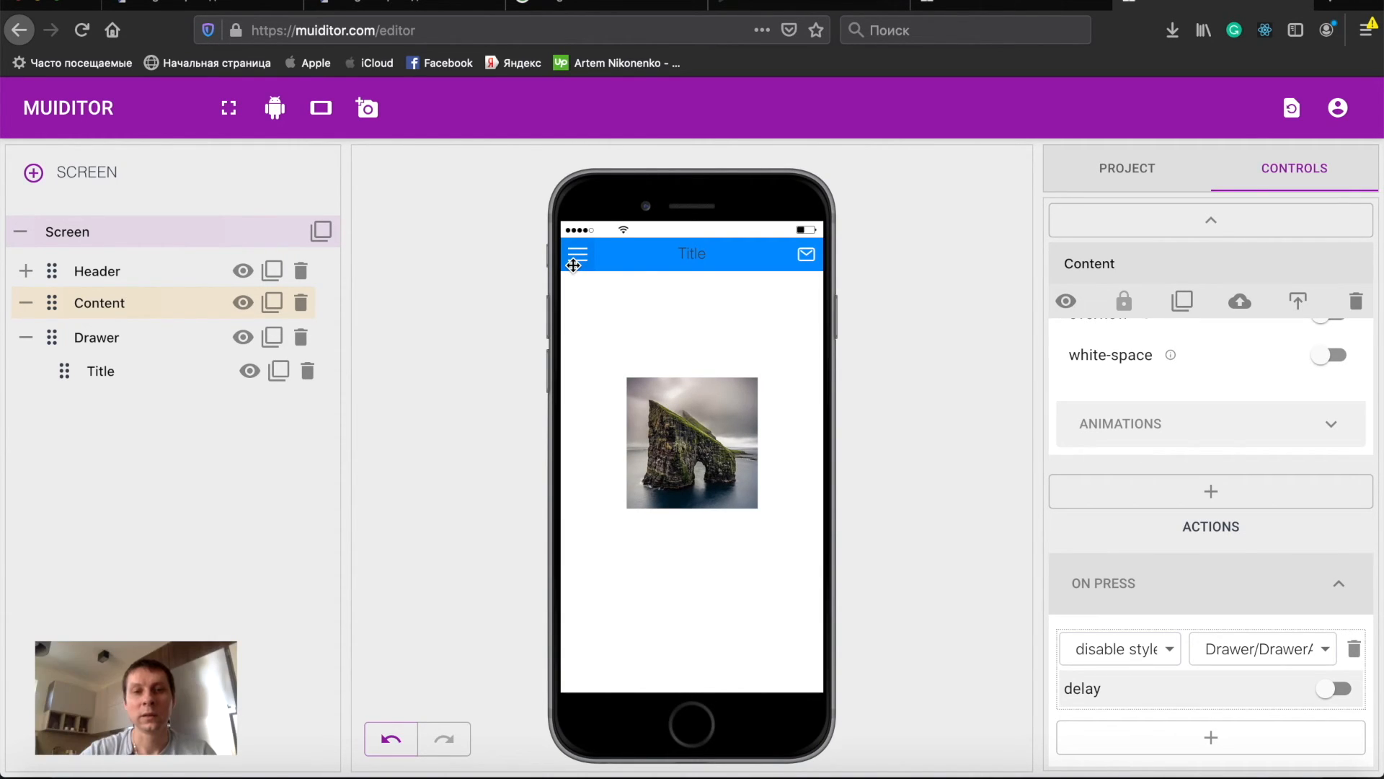
{"action": "left_click", "coordinate": [573, 265]}
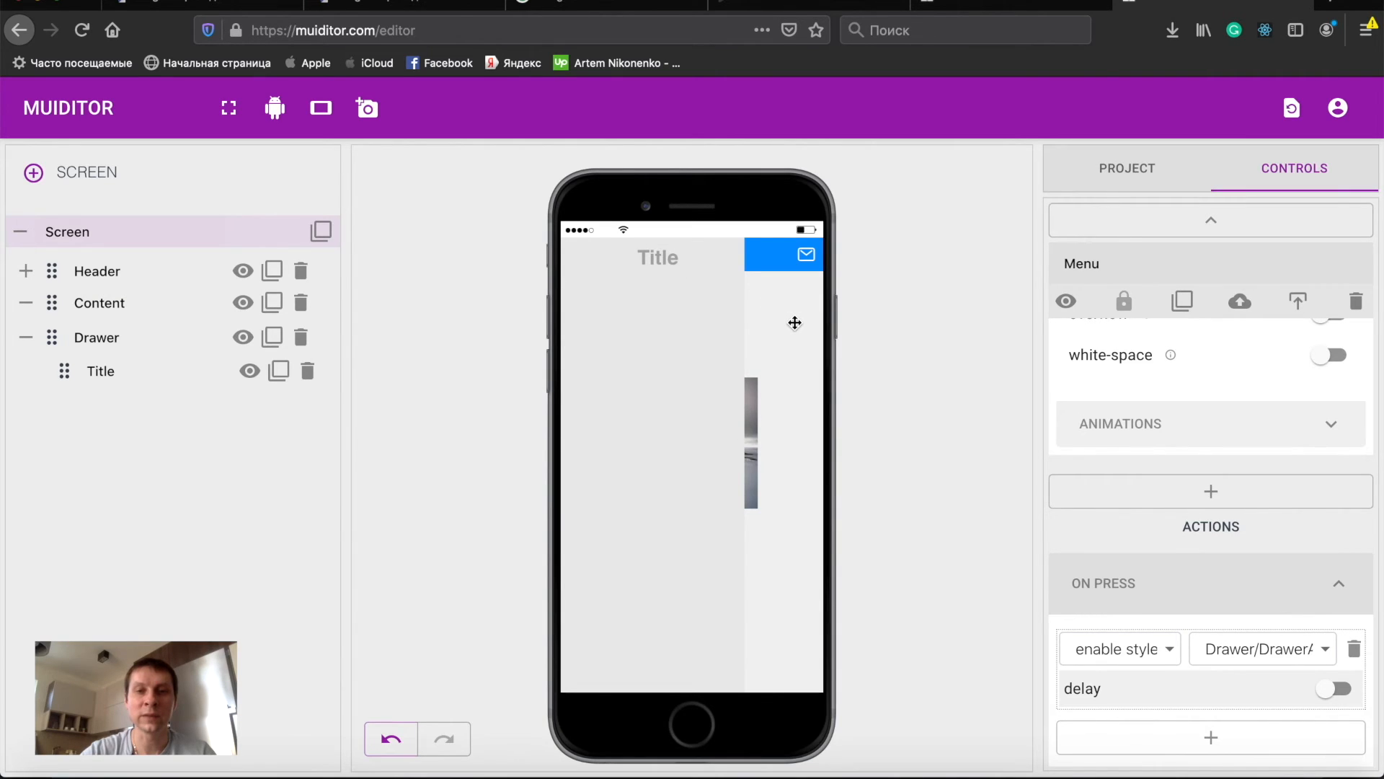
{"action": "left_click", "coordinate": [798, 322]}
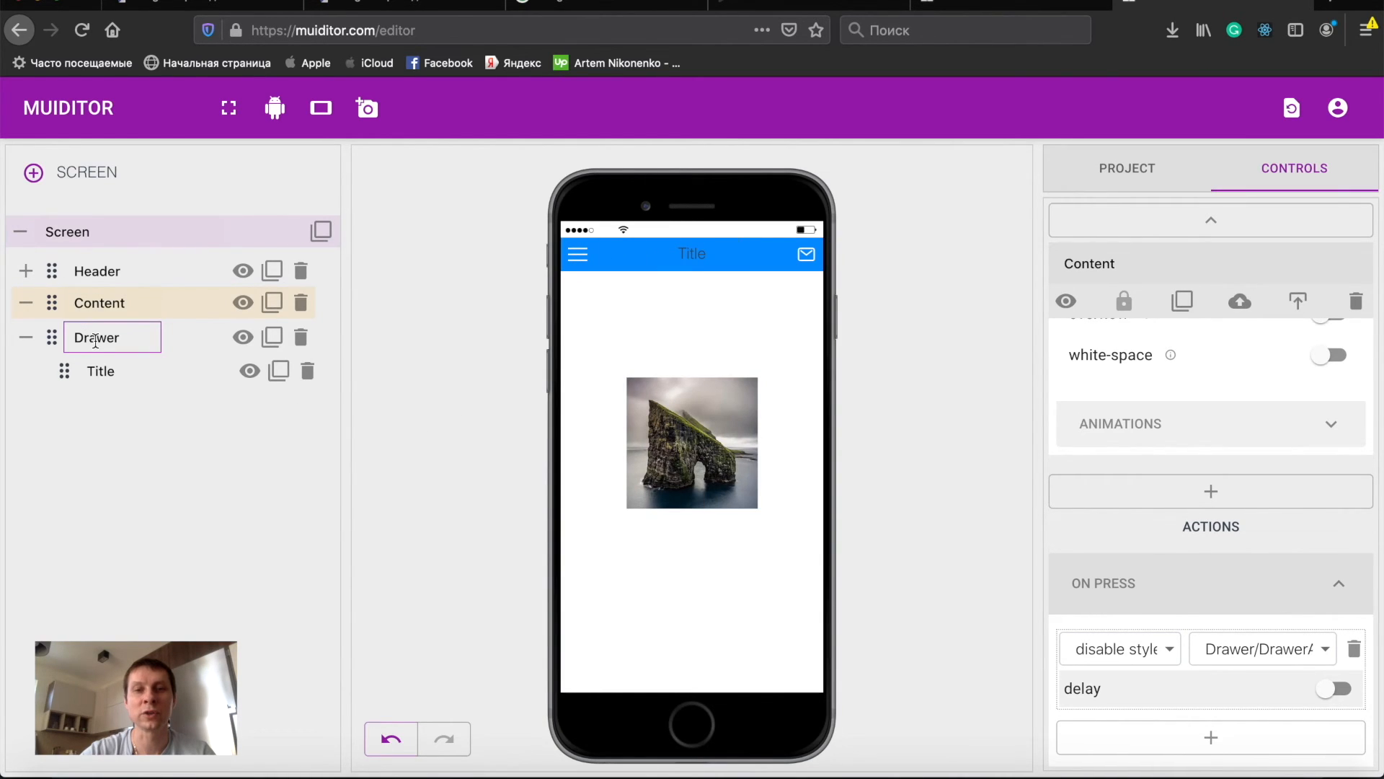
- Lock the Drawer's children, then open and close the drawer in the preview
{"action": "left_click", "coordinate": [95, 339]}
{"action": "left_click", "coordinate": [1130, 314]}
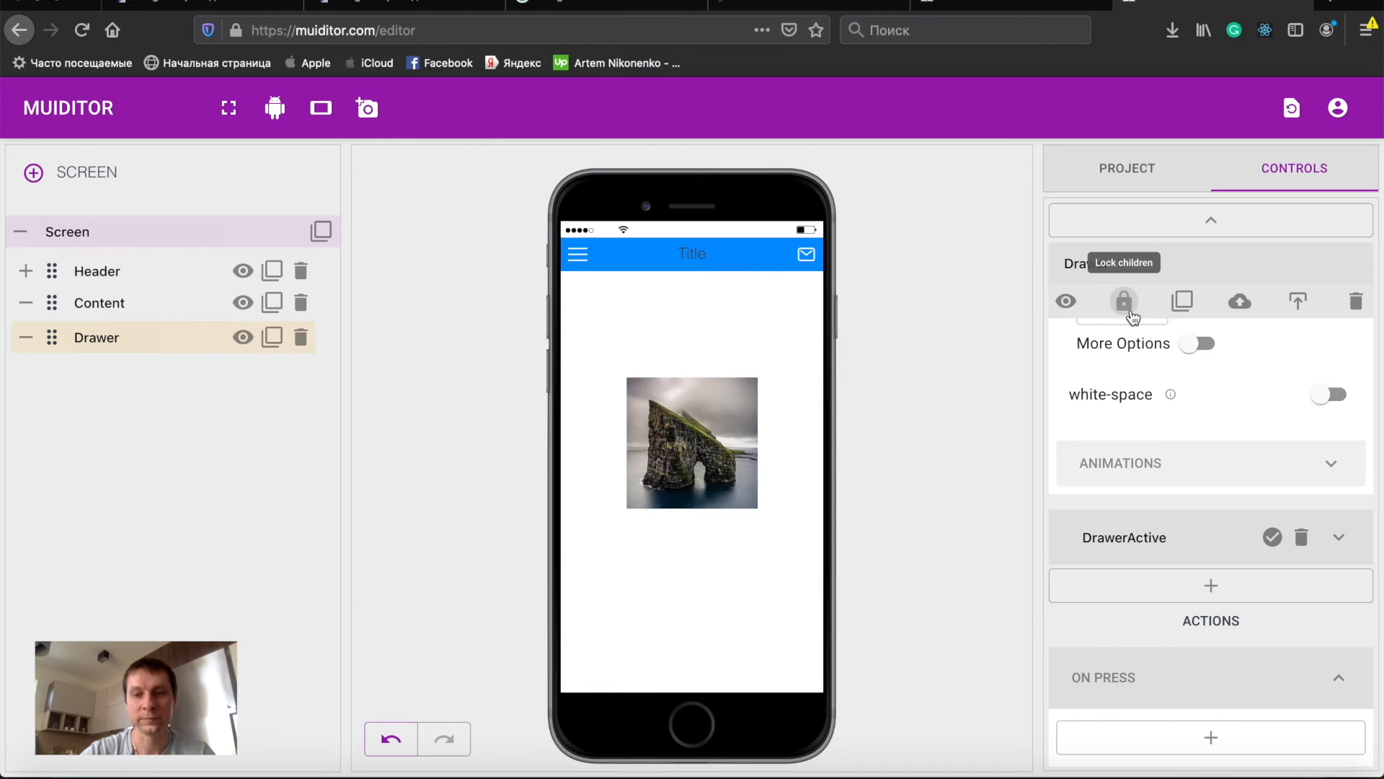
{"action": "left_click", "coordinate": [578, 255]}
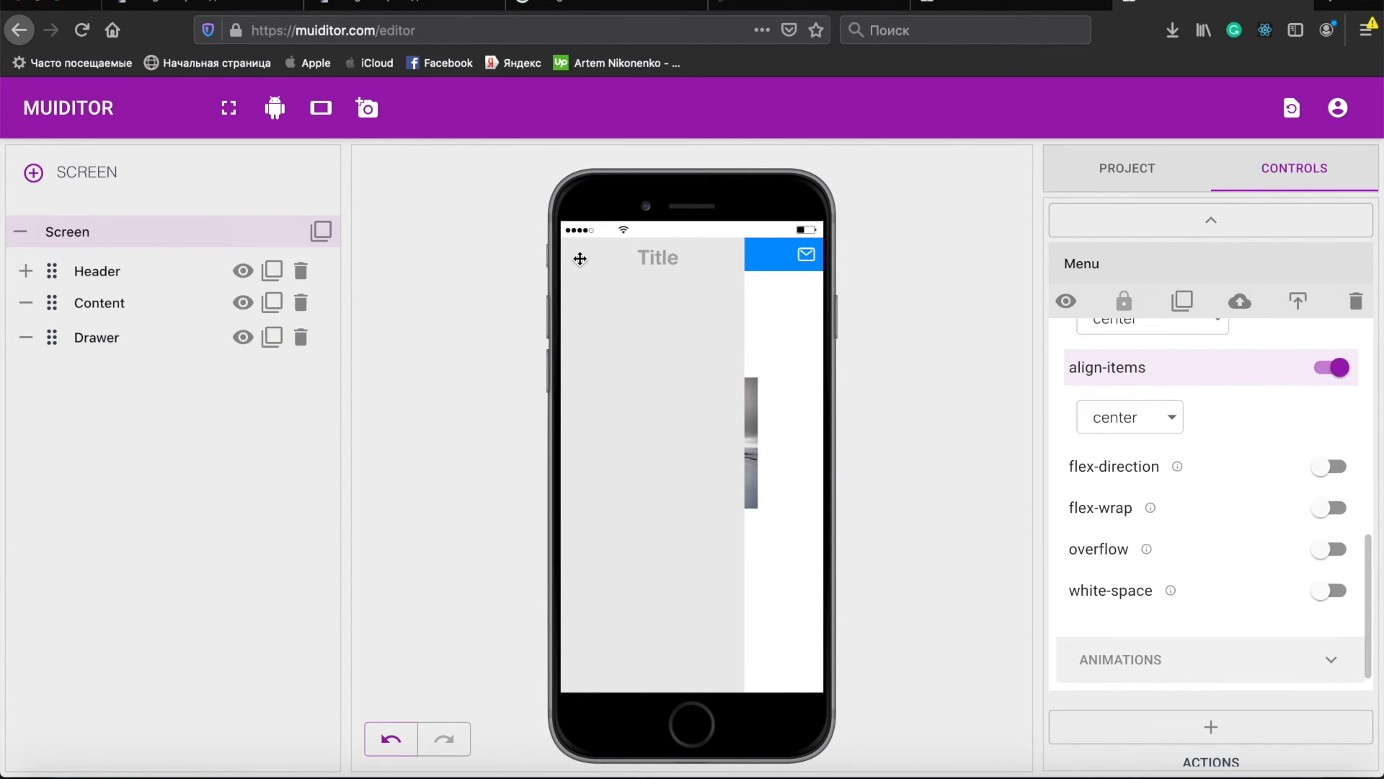
{"action": "left_click", "coordinate": [803, 294]}
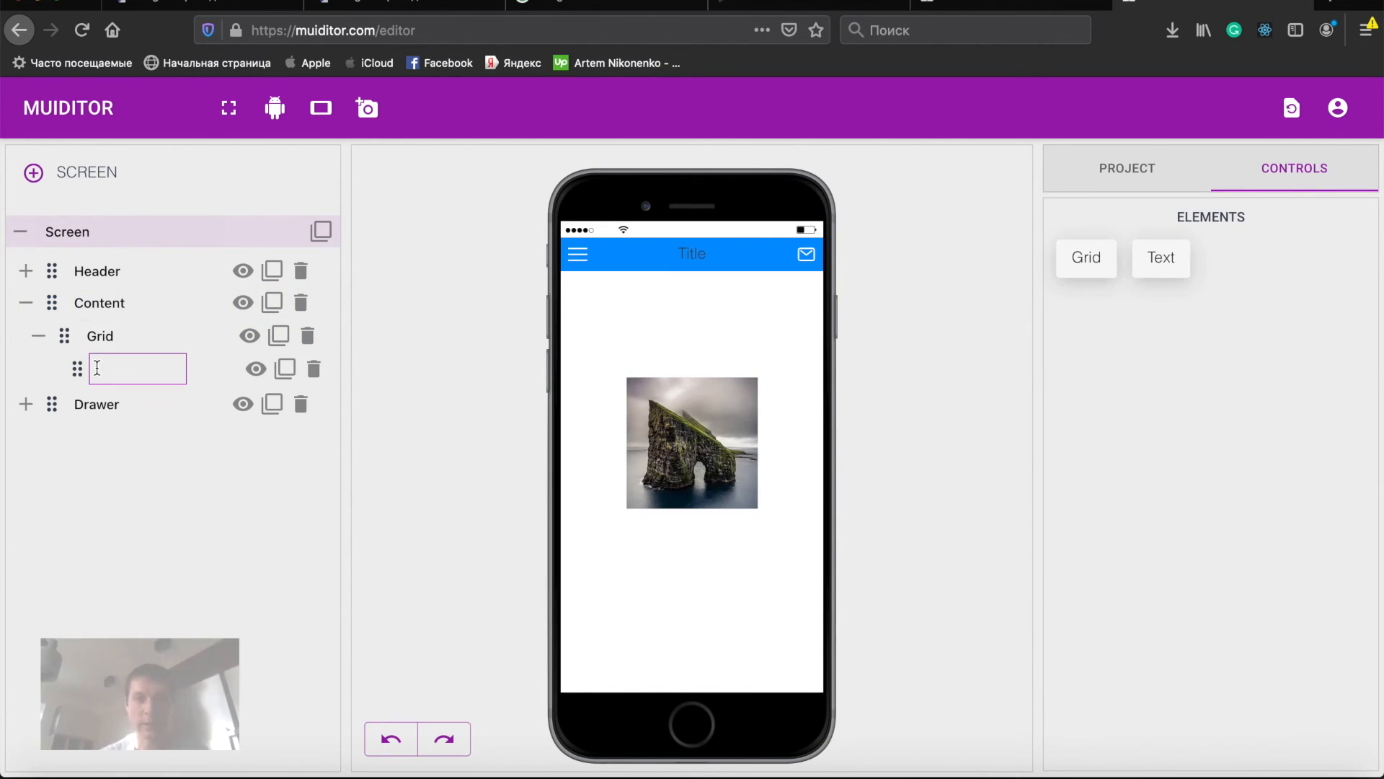
- On the Grid inside Content, copy the background-image URL and turn off background-image, background-size and background-repeat
{"action": "left_click", "coordinate": [102, 337]}
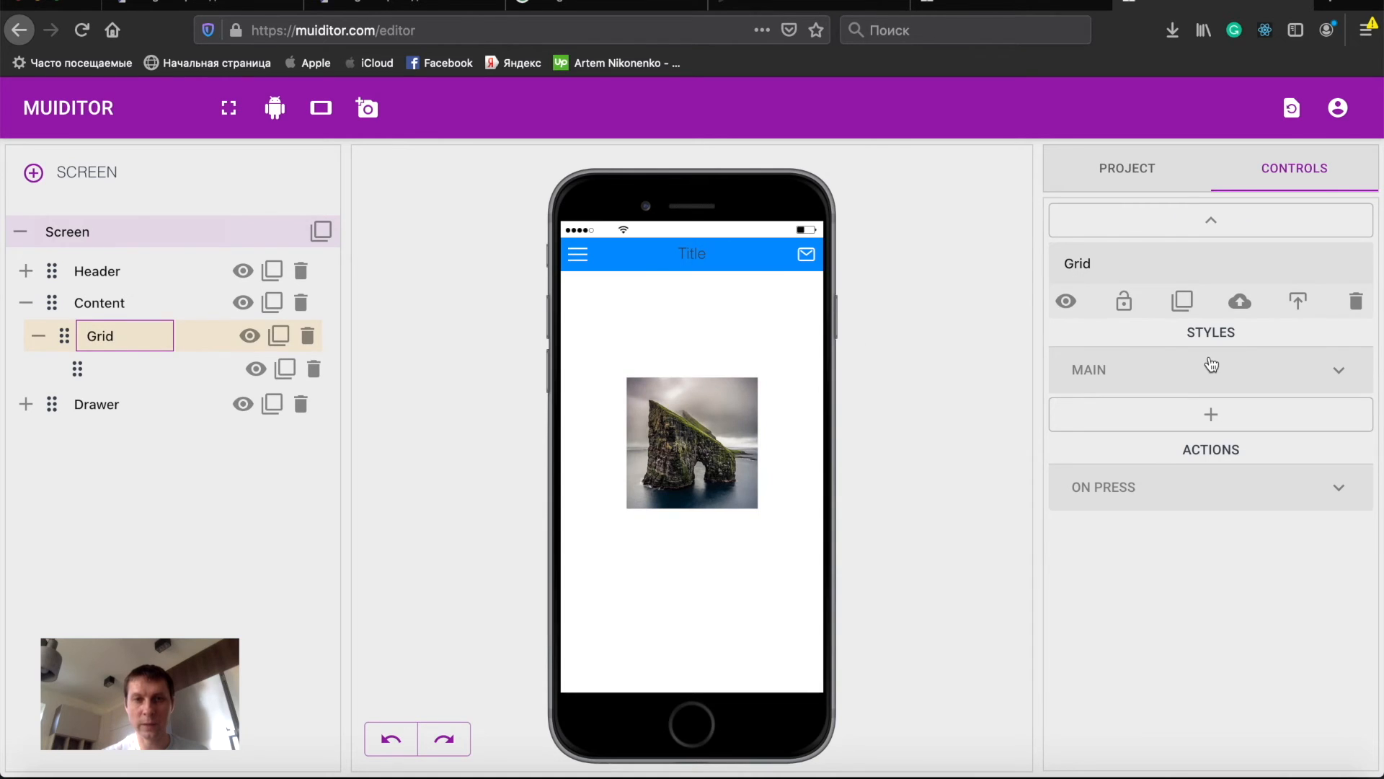
{"action": "left_click", "coordinate": [1230, 380]}
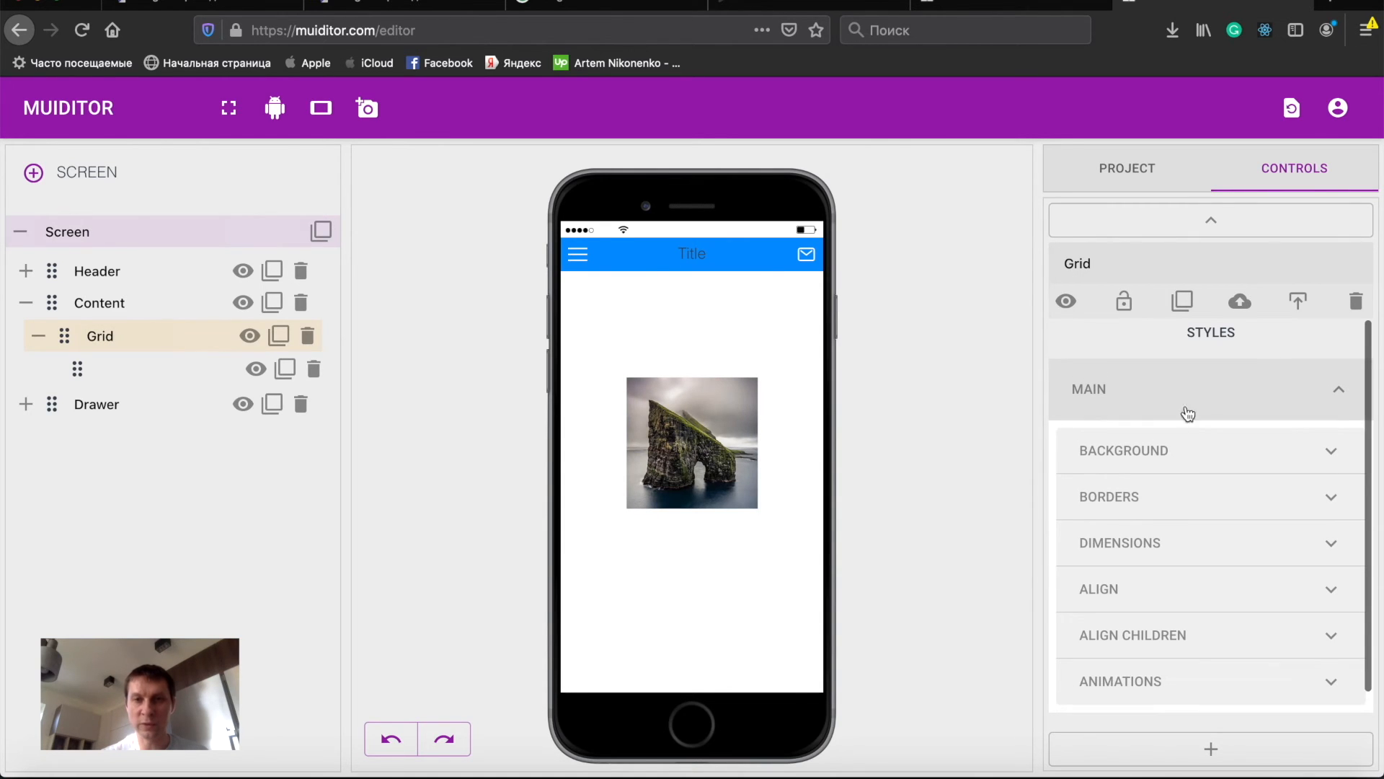
{"action": "left_click", "coordinate": [1166, 453]}
{"action": "scroll", "coordinate": [1168, 462], "scroll_direction": "down", "scroll_amount": 2}
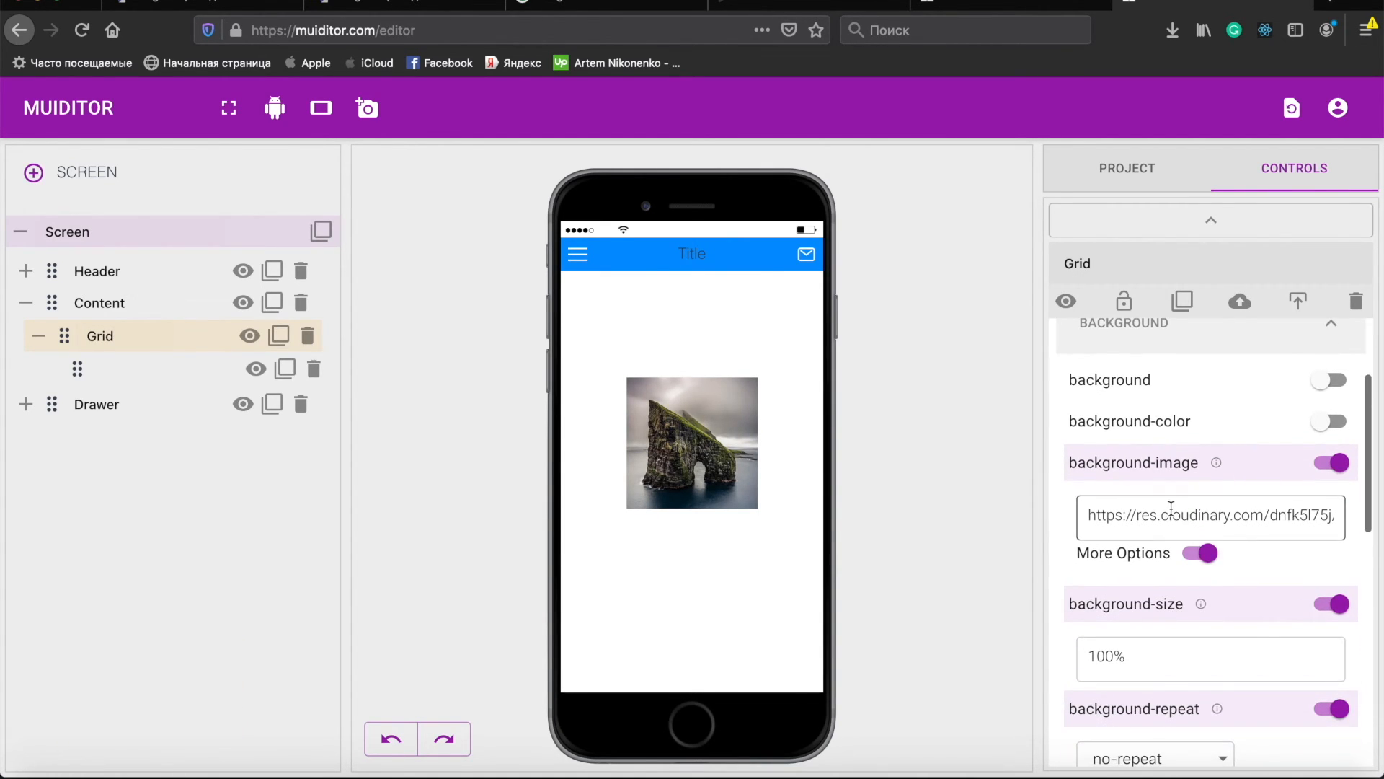
{"action": "triple_click", "coordinate": [1171, 509]}
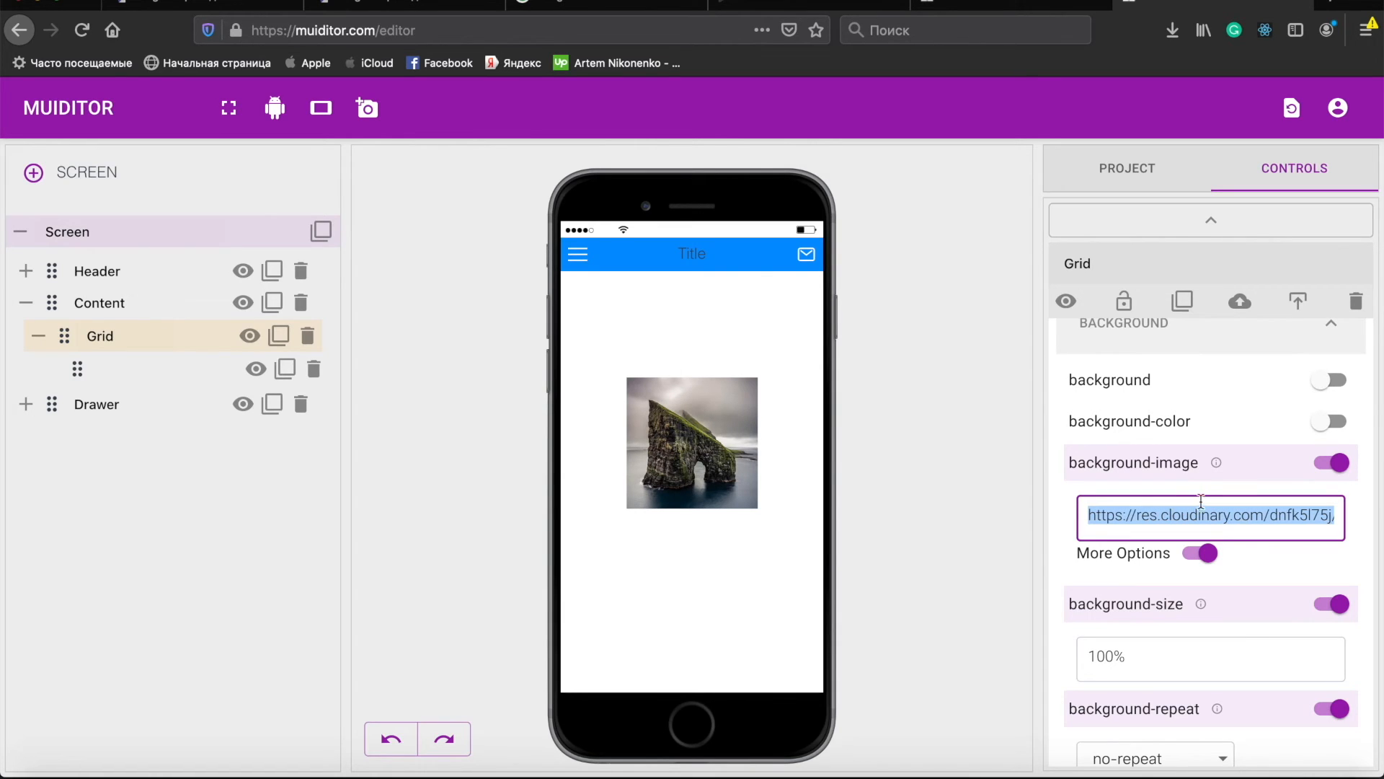
{"action": "left_click", "coordinate": [1249, 476]}
{"action": "left_click", "coordinate": [1142, 511]}
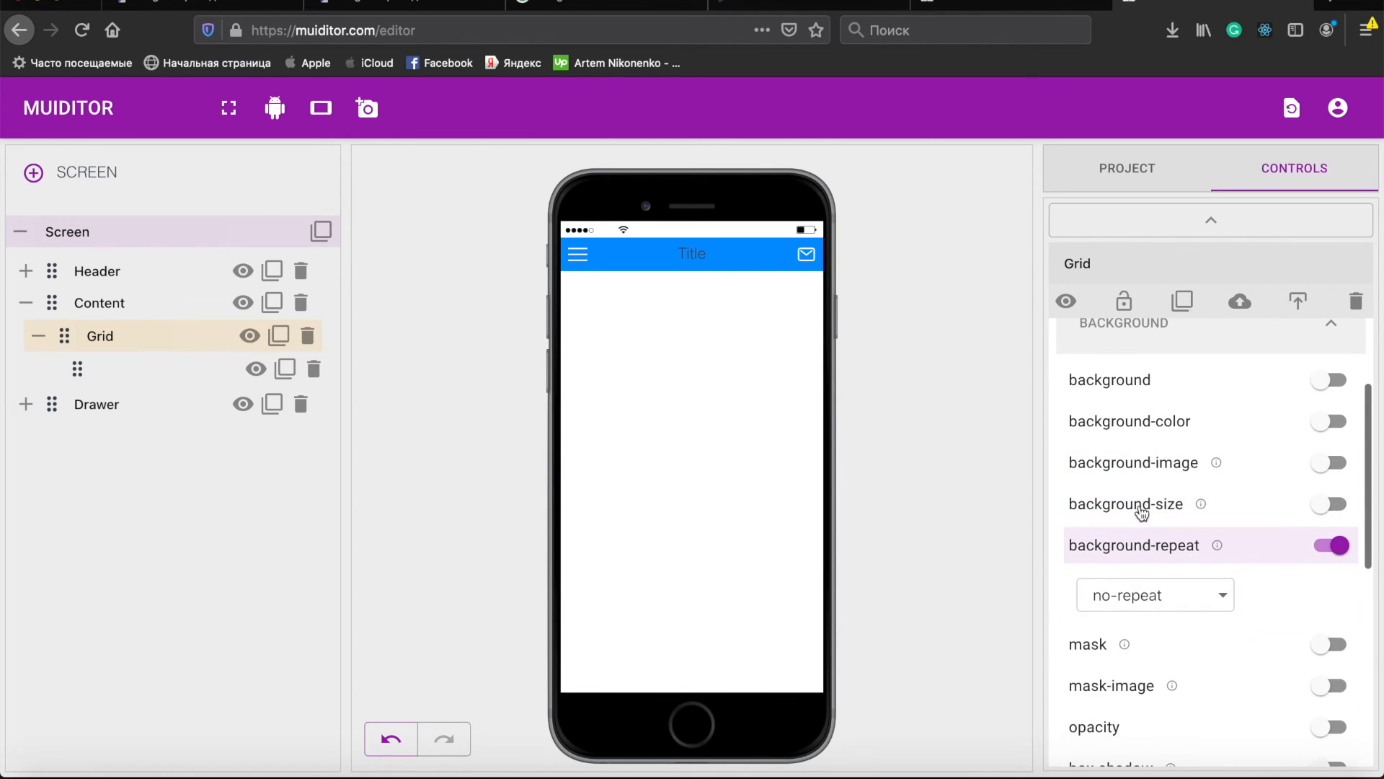
{"action": "left_click", "coordinate": [1121, 549]}
- On the Grid's child element, turn on background-image with the pasted image URL, plus background-size and background-repeat
{"action": "left_click", "coordinate": [111, 365]}
{"action": "left_click", "coordinate": [111, 365]}
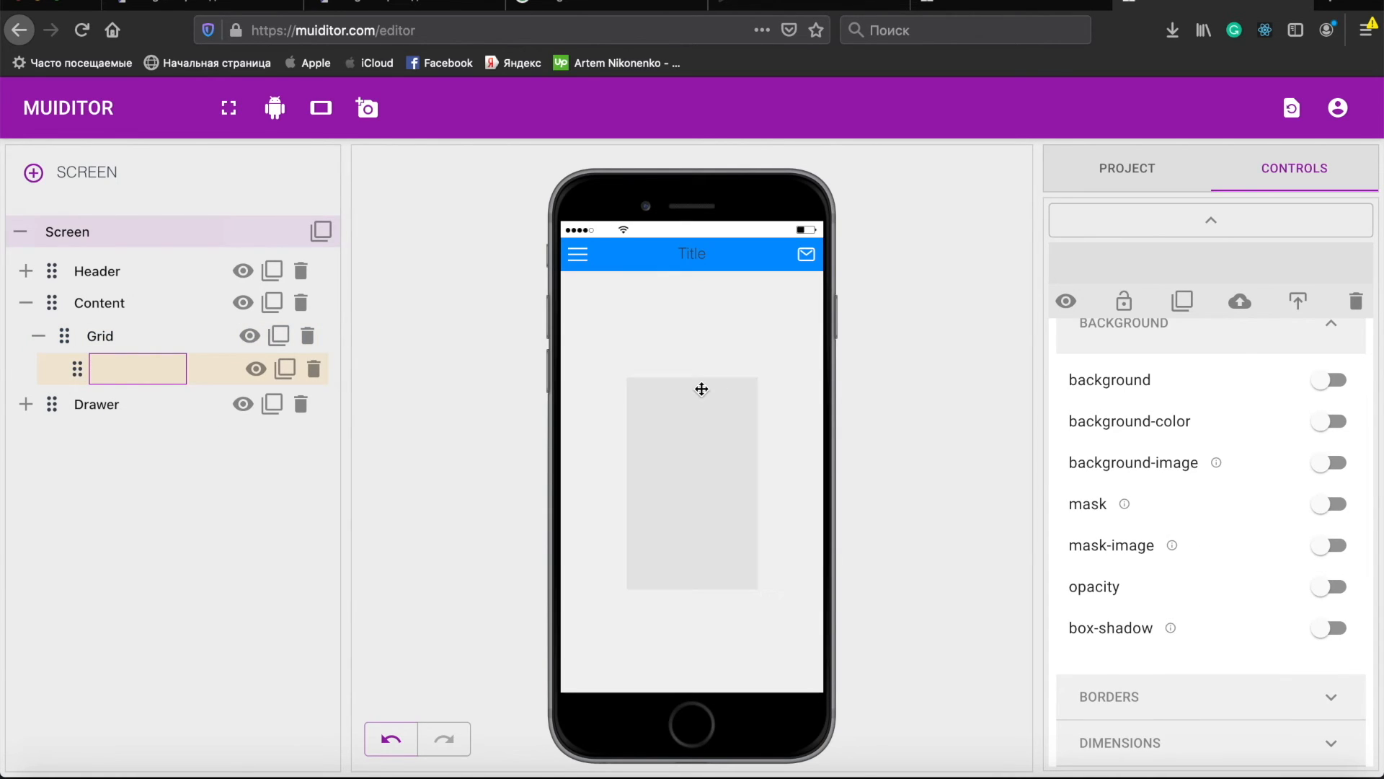
{"action": "left_click", "coordinate": [1145, 472]}
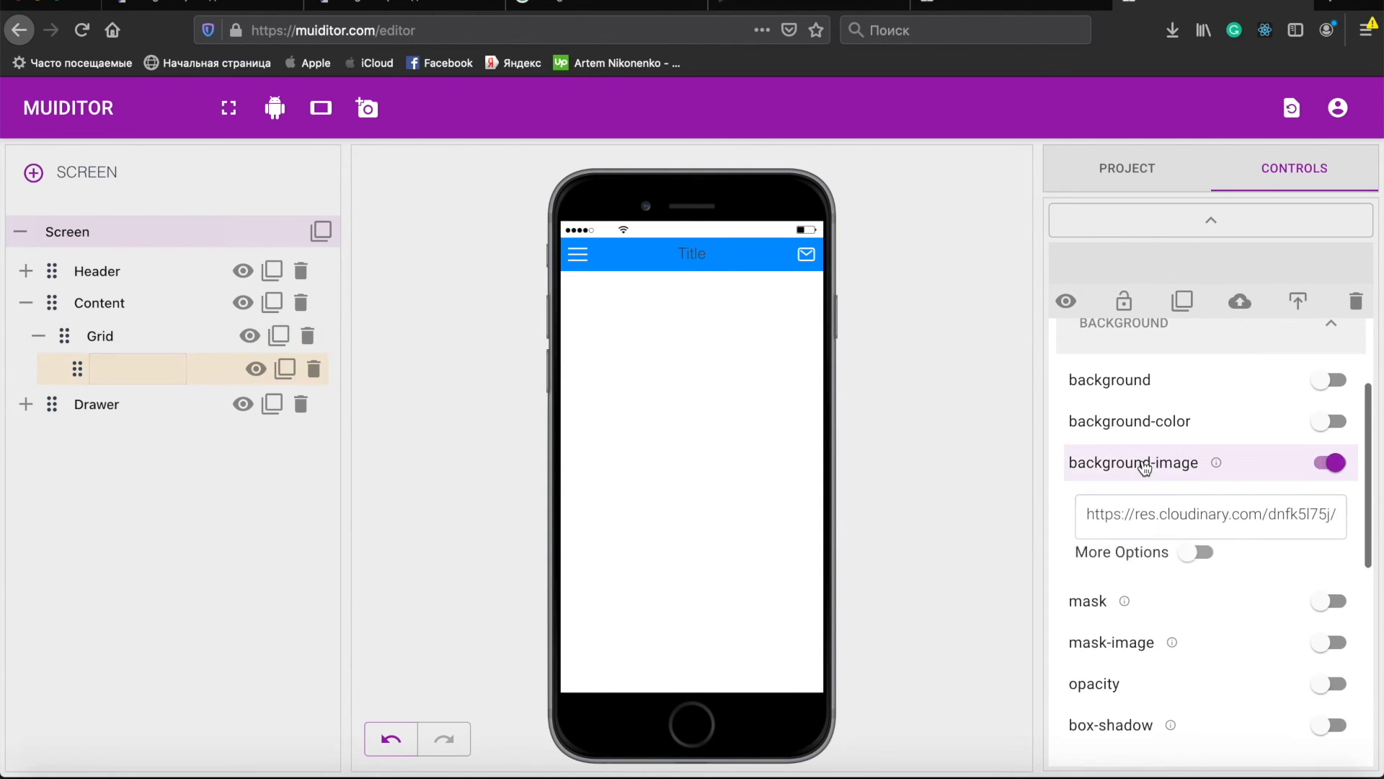
{"action": "triple_click", "coordinate": [1139, 513]}
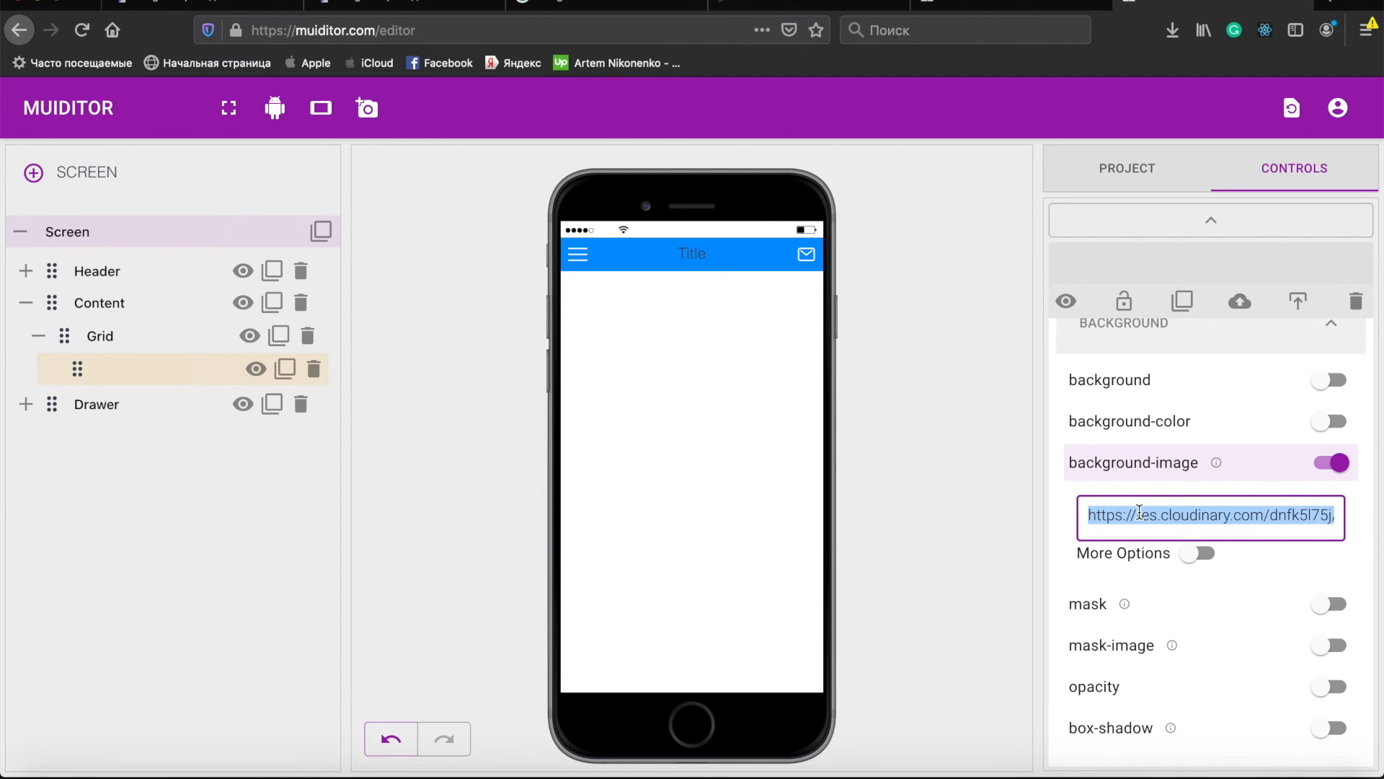
{"action": "key", "text": "super+v"}
{"action": "triple_click", "coordinate": [1150, 473]}
{"action": "key", "text": "super+v"}
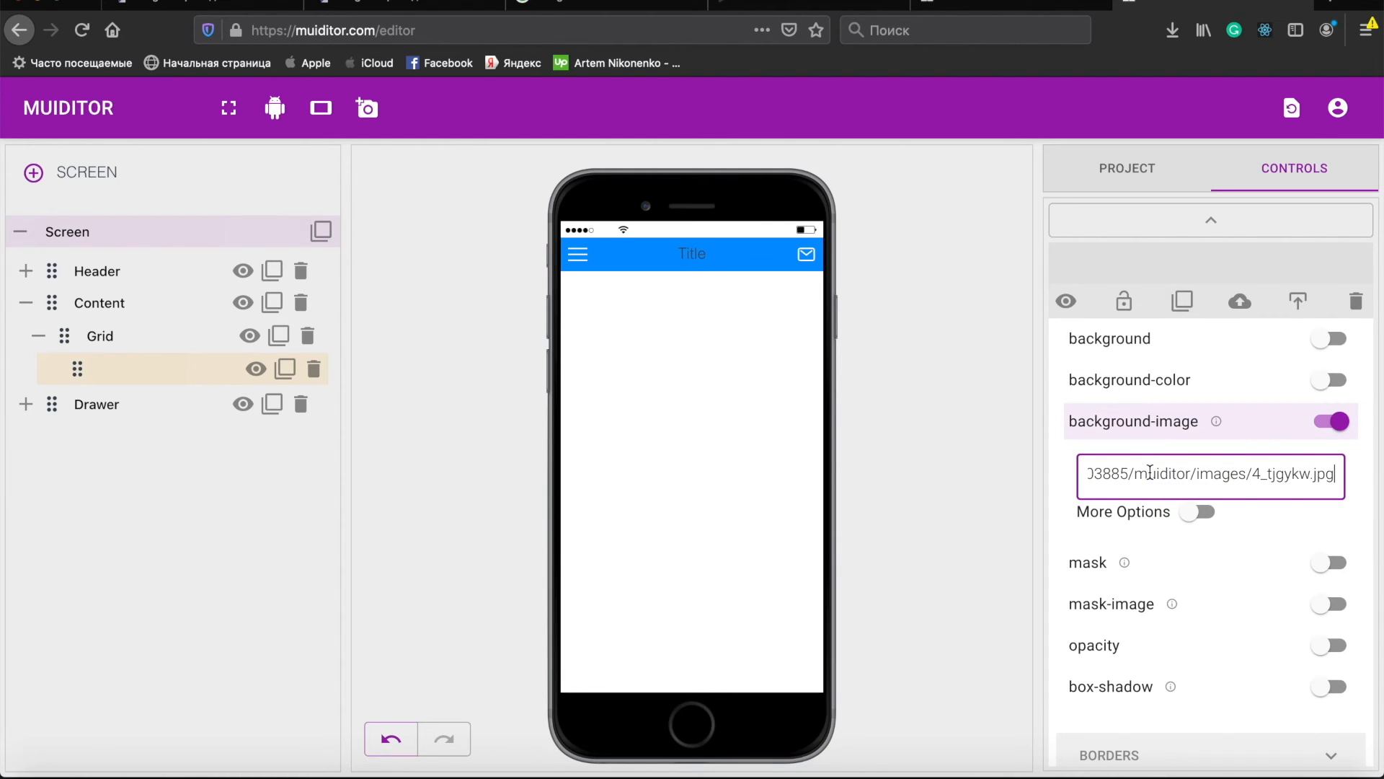
{"action": "left_click", "coordinate": [1137, 515]}
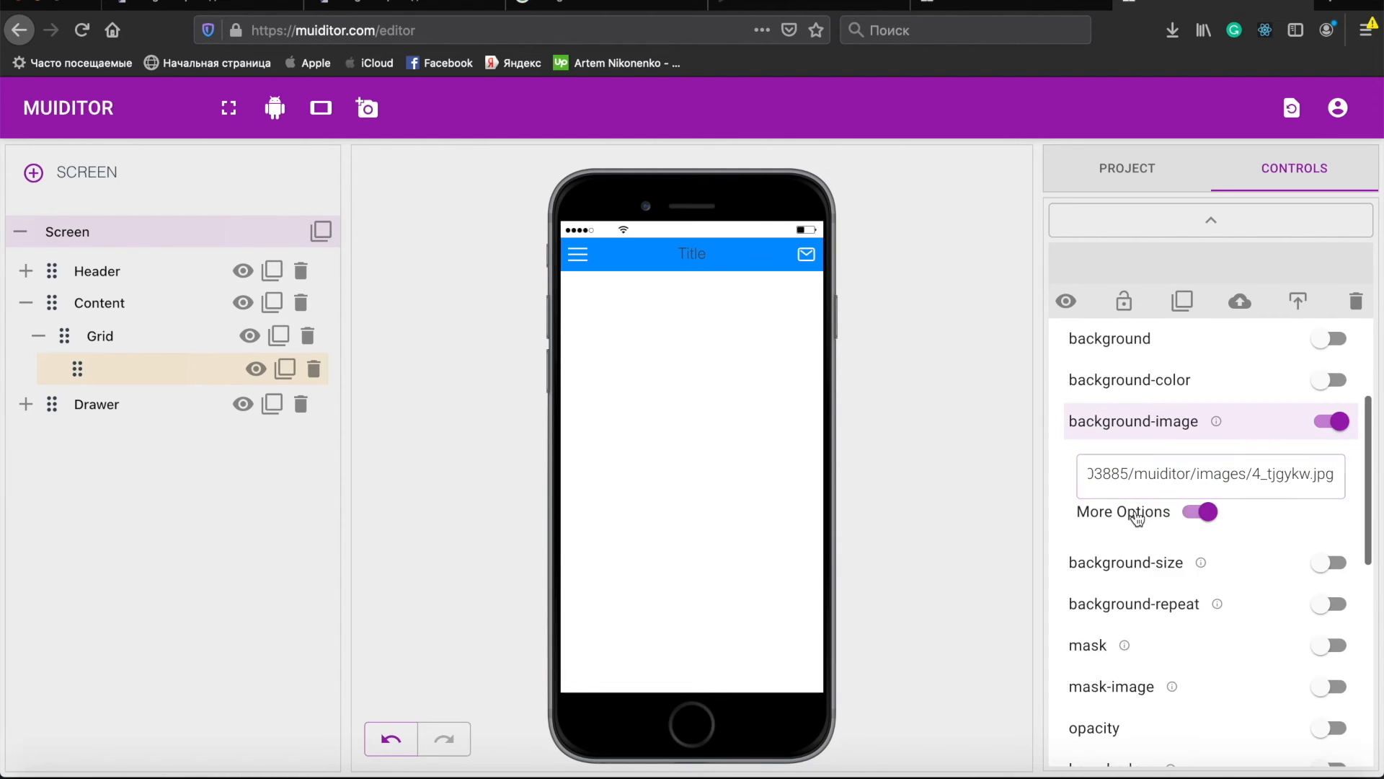
{"action": "left_click", "coordinate": [1134, 571]}
{"action": "left_click", "coordinate": [1129, 671]}
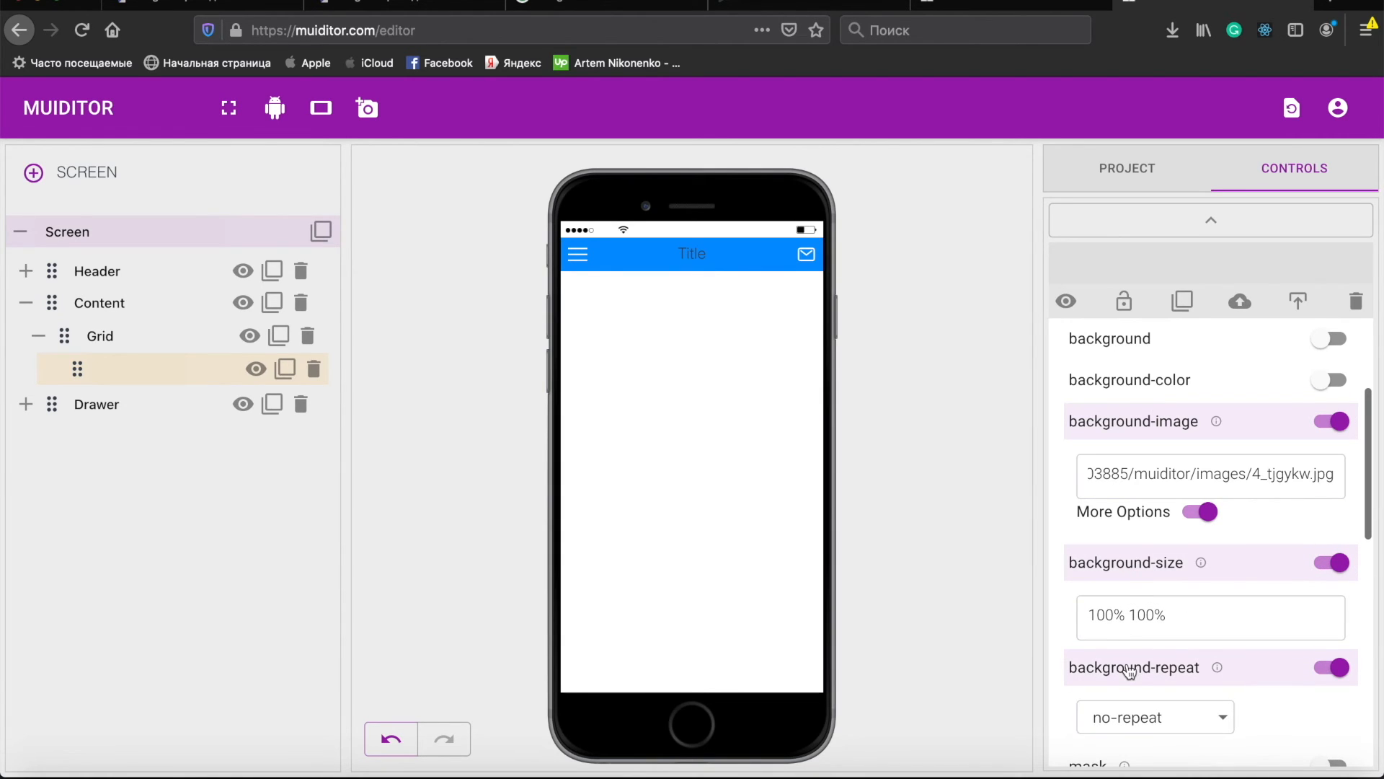
- Turn off the Grid's width and height under Dimensions
{"action": "double_click", "coordinate": [101, 336]}
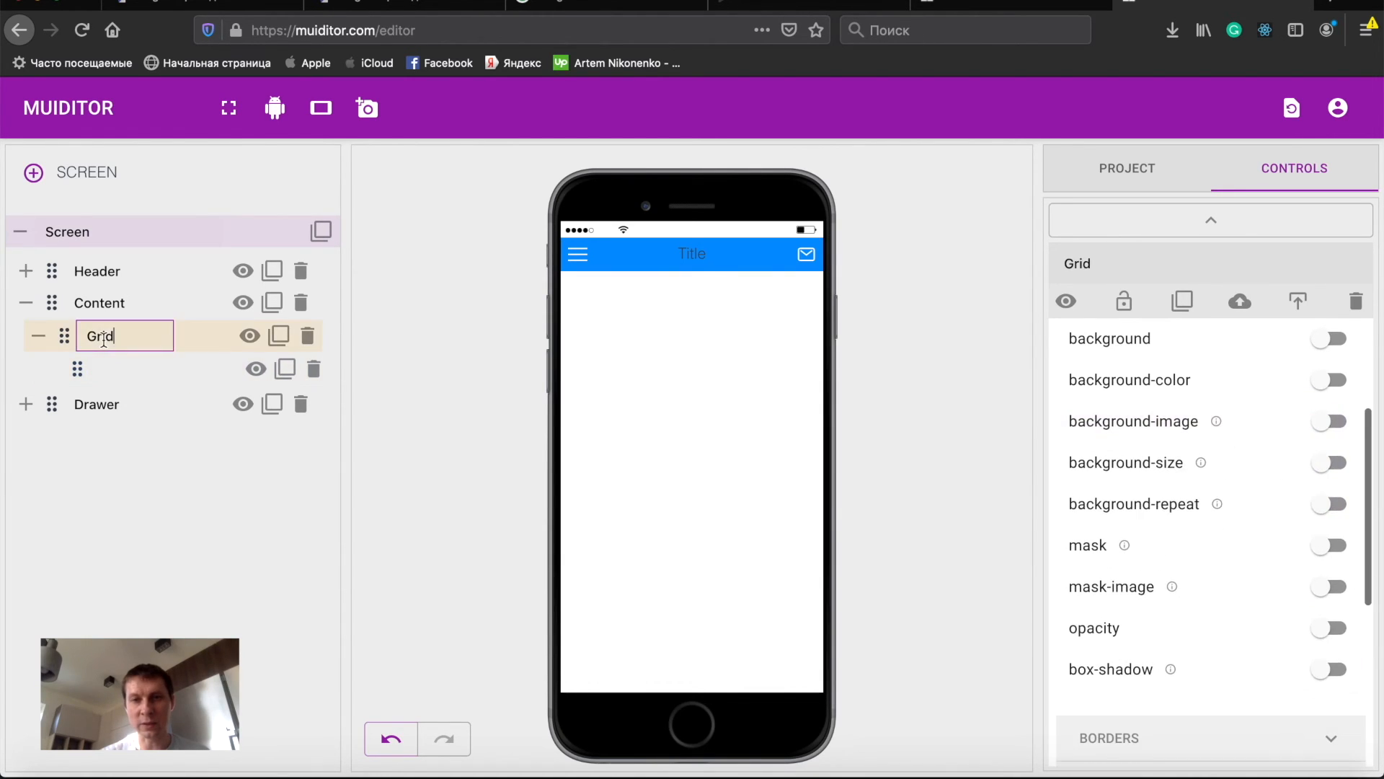
{"action": "double_click", "coordinate": [105, 368]}
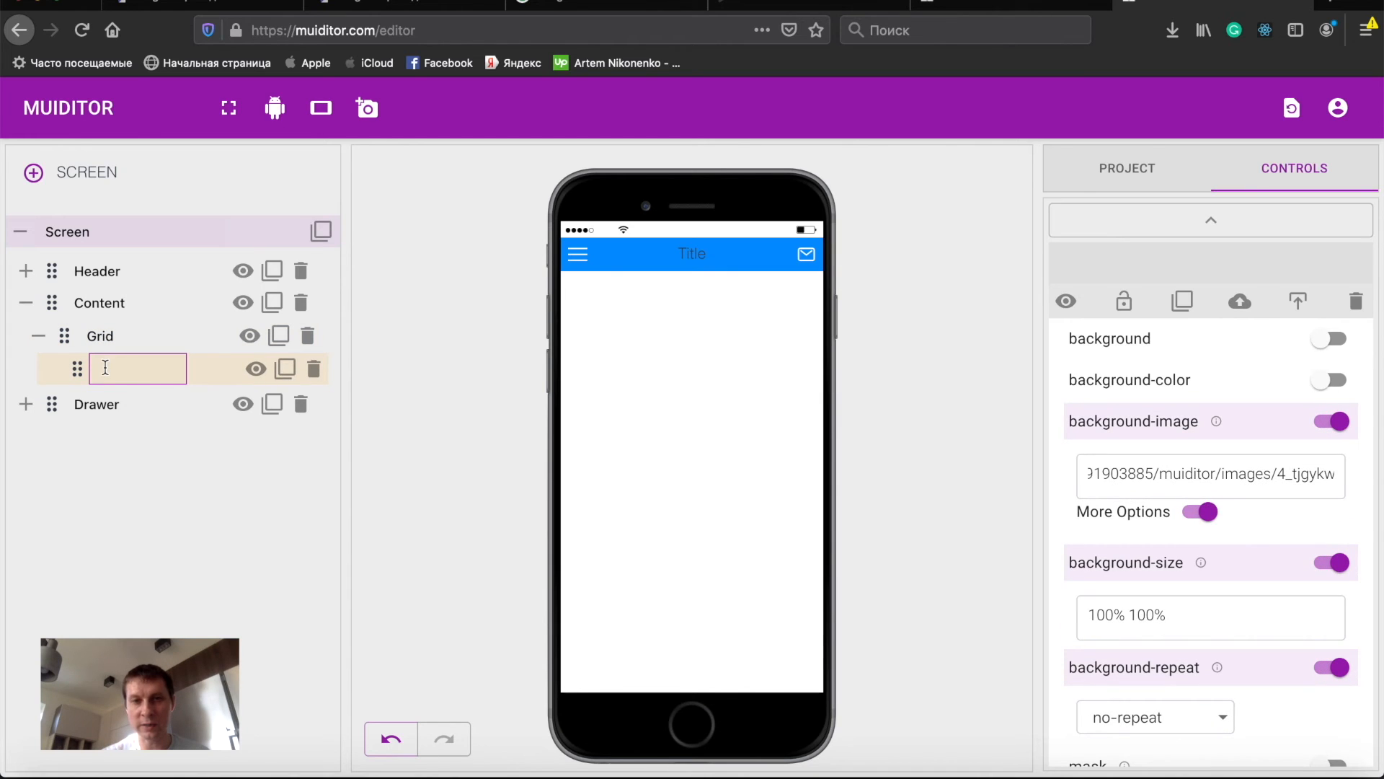
{"action": "double_click", "coordinate": [101, 336]}
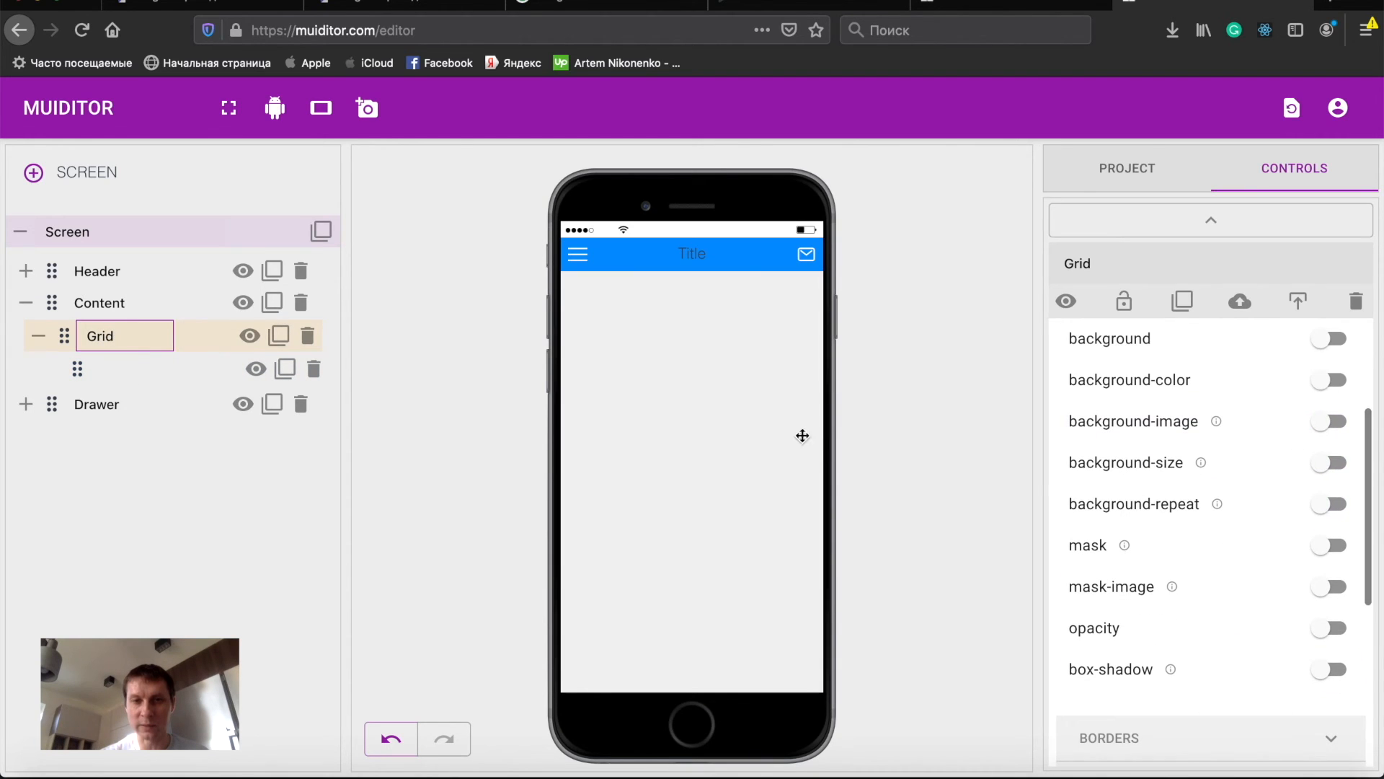
{"action": "scroll", "coordinate": [1200, 555], "scroll_direction": "down", "scroll_amount": 5}
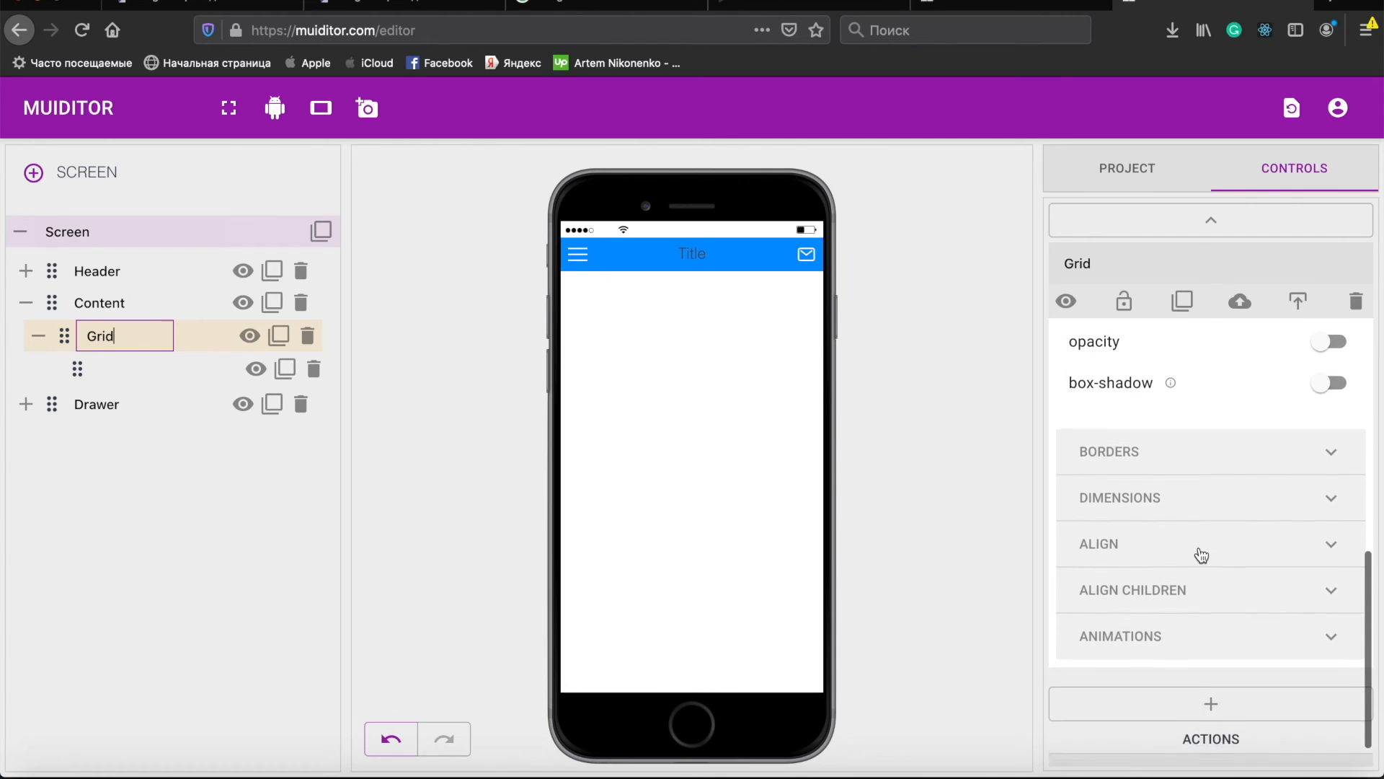
{"action": "left_click", "coordinate": [1156, 484]}
{"action": "scroll", "coordinate": [1152, 493], "scroll_direction": "down", "scroll_amount": 2}
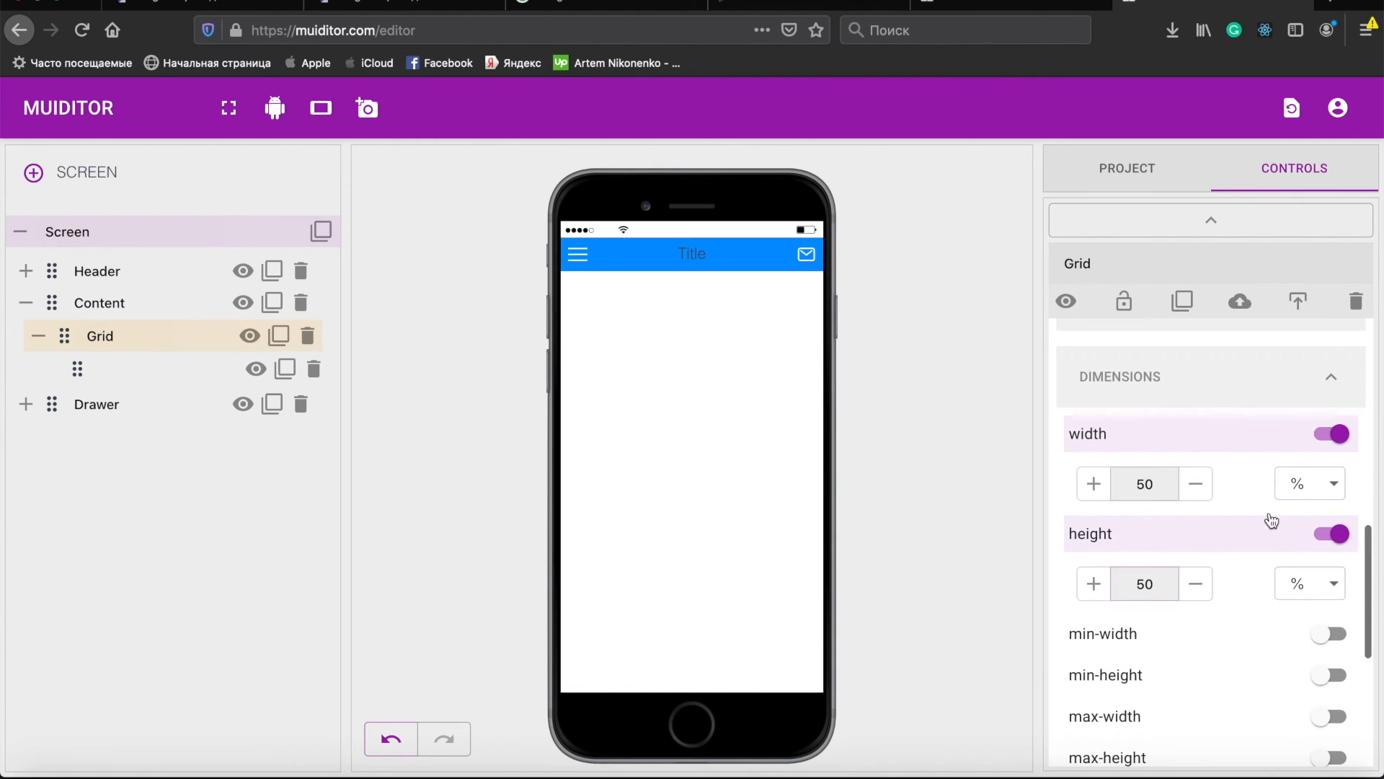
{"action": "left_click", "coordinate": [1205, 442]}
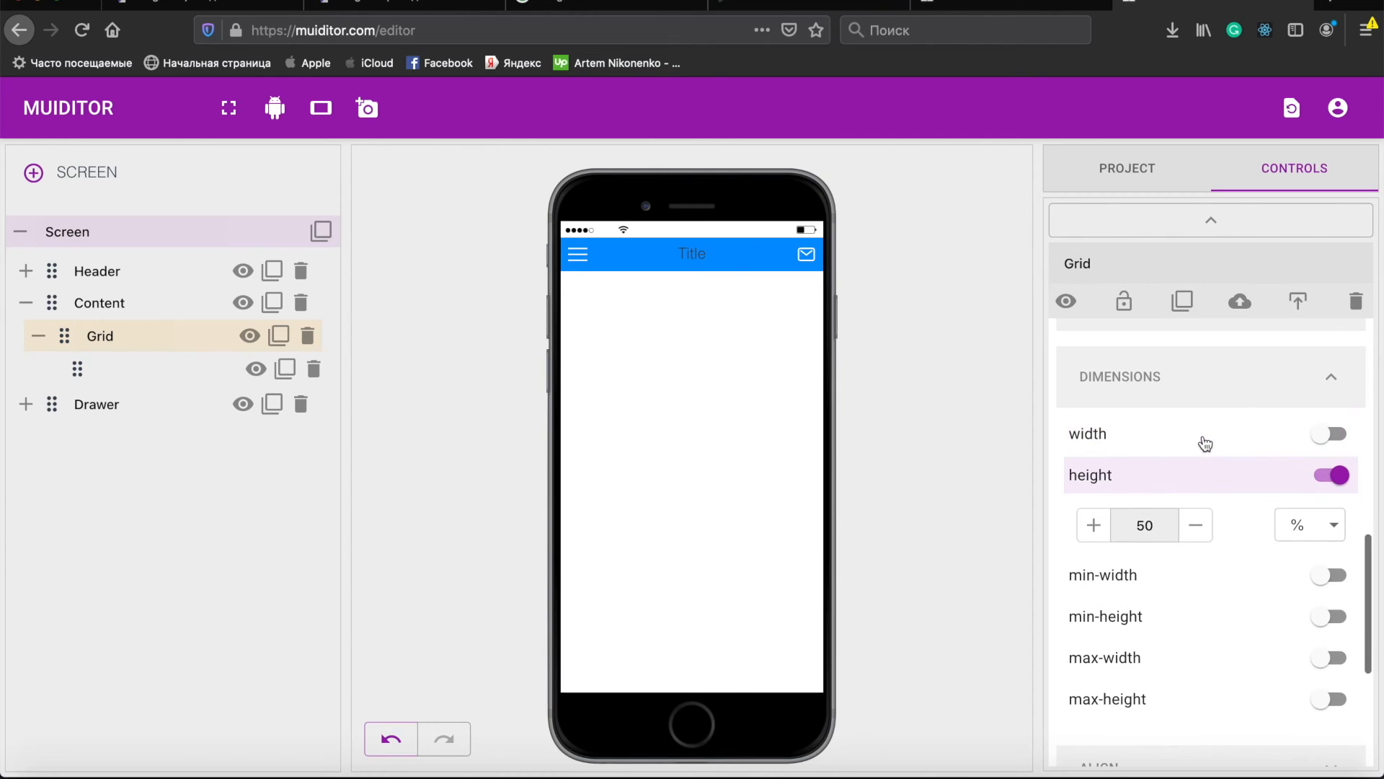
{"action": "left_click", "coordinate": [1199, 481]}
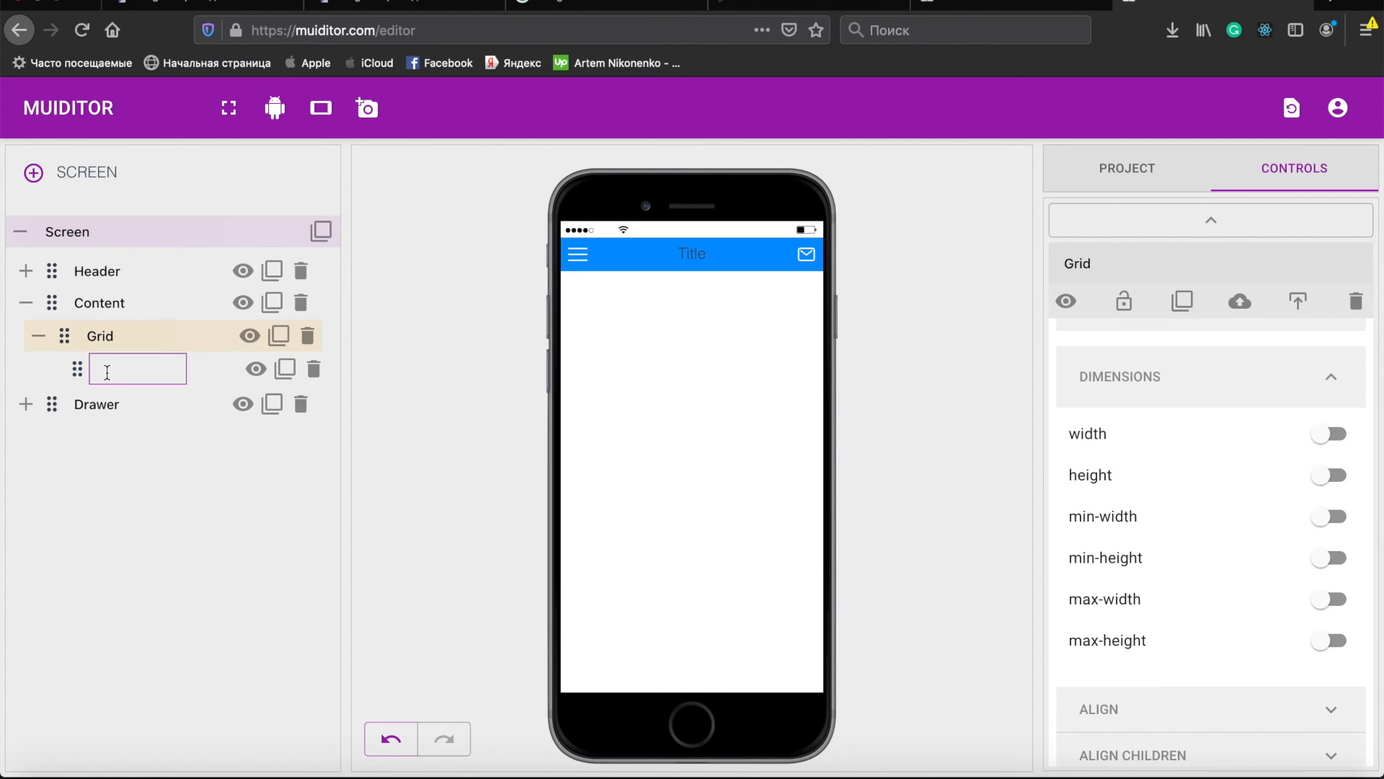
- Turn on the Grid child's width and height and set both to 100 px
{"action": "left_click", "coordinate": [108, 370]}
{"action": "left_click", "coordinate": [1116, 435]}
{"action": "left_click", "coordinate": [1152, 480]}
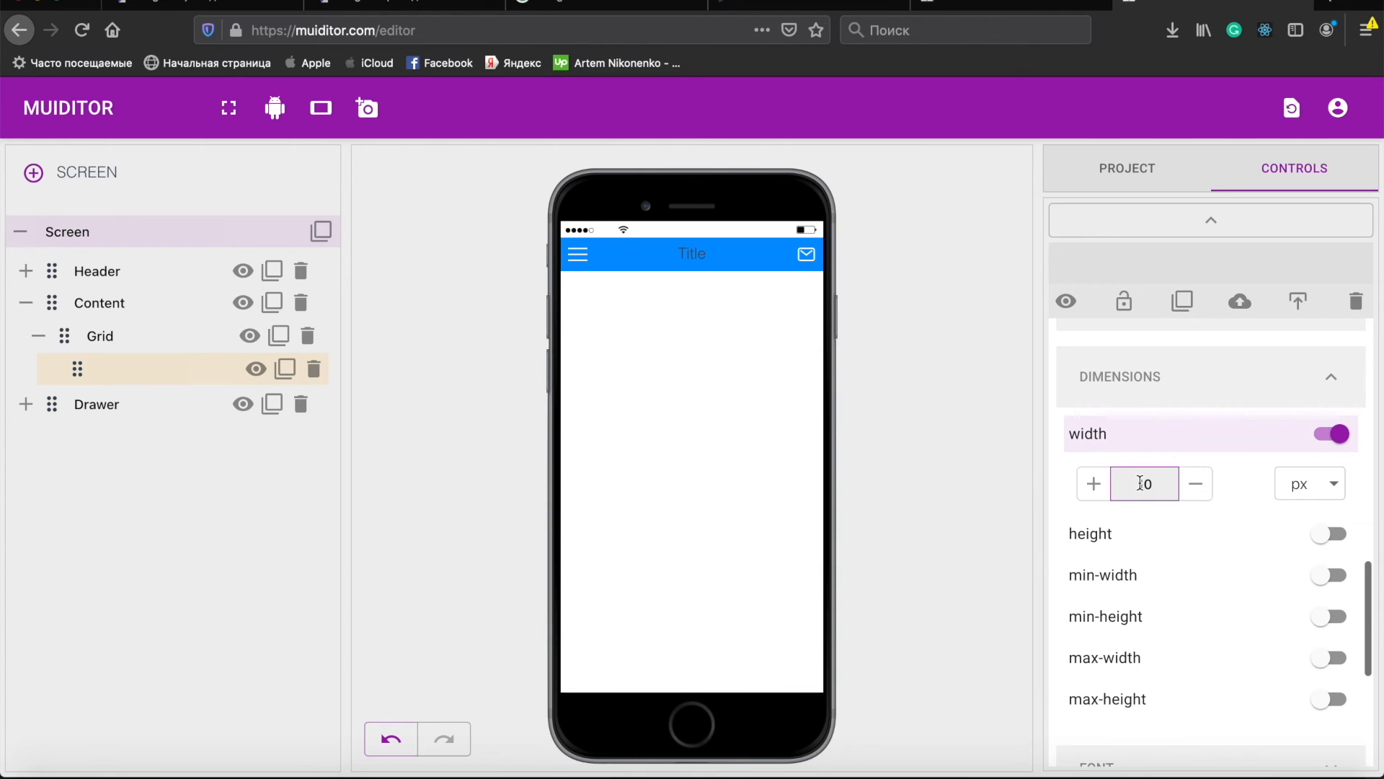
{"action": "type", "text": "00"}
{"action": "left_click", "coordinate": [1127, 532]}
{"action": "left_click", "coordinate": [1152, 581]}
{"action": "type", "text": "0"}
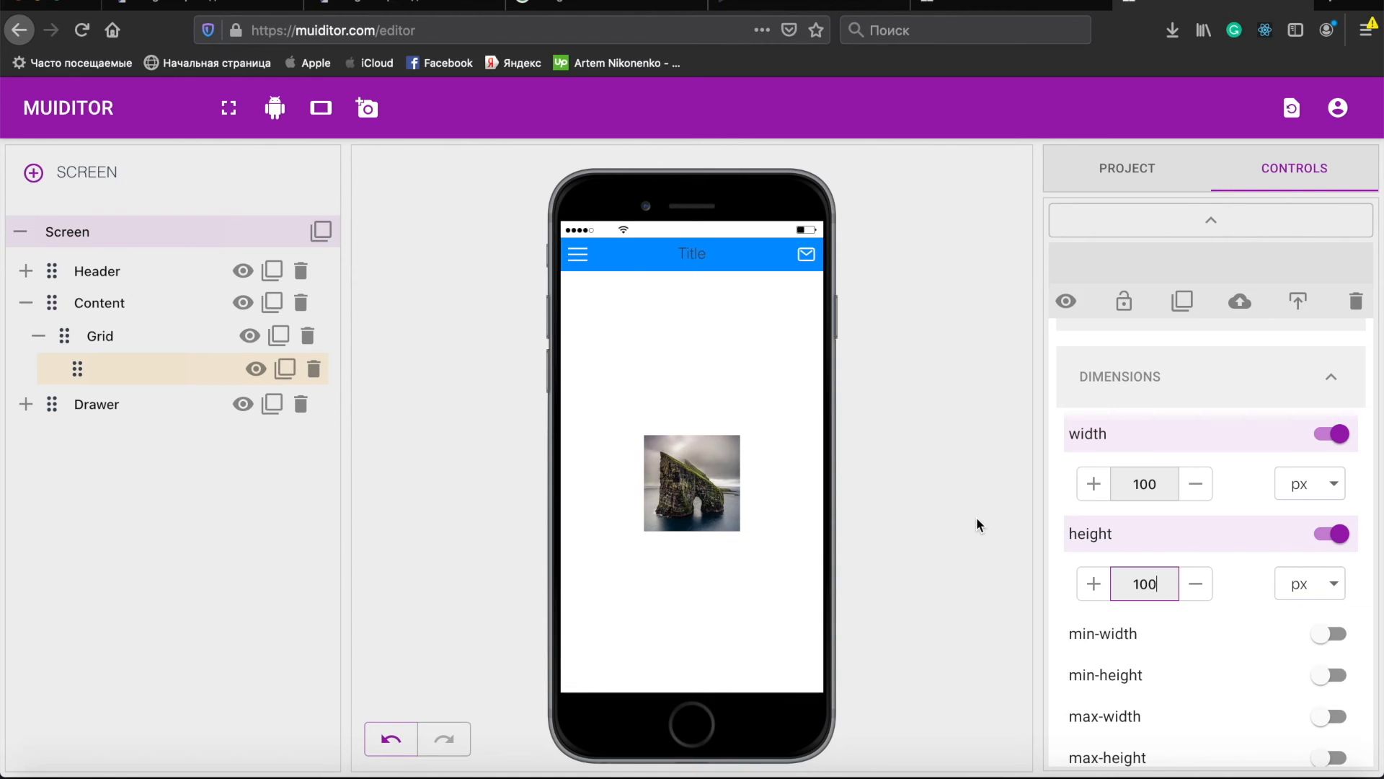
- Turn the Grid's width and height back on at 50%
{"action": "left_click", "coordinate": [101, 335]}
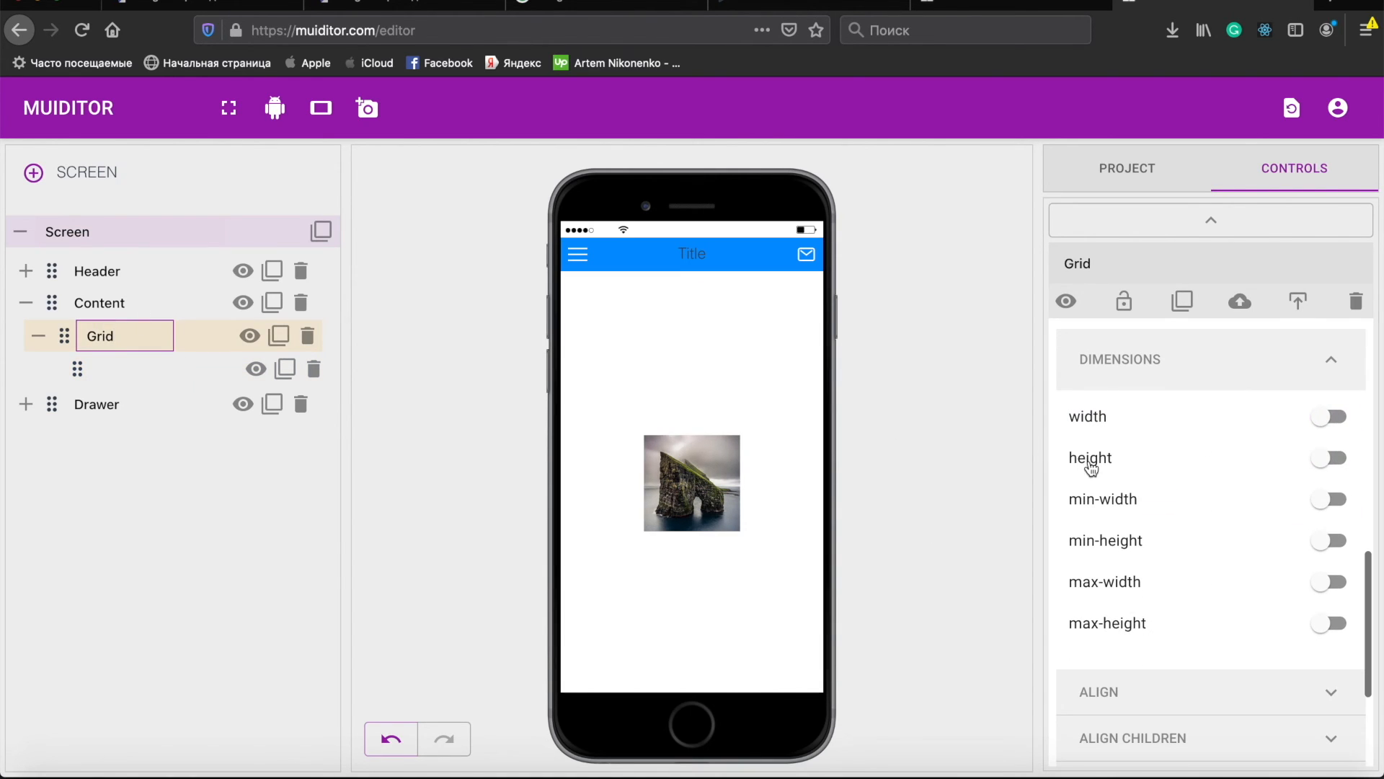
{"action": "left_click", "coordinate": [1090, 427]}
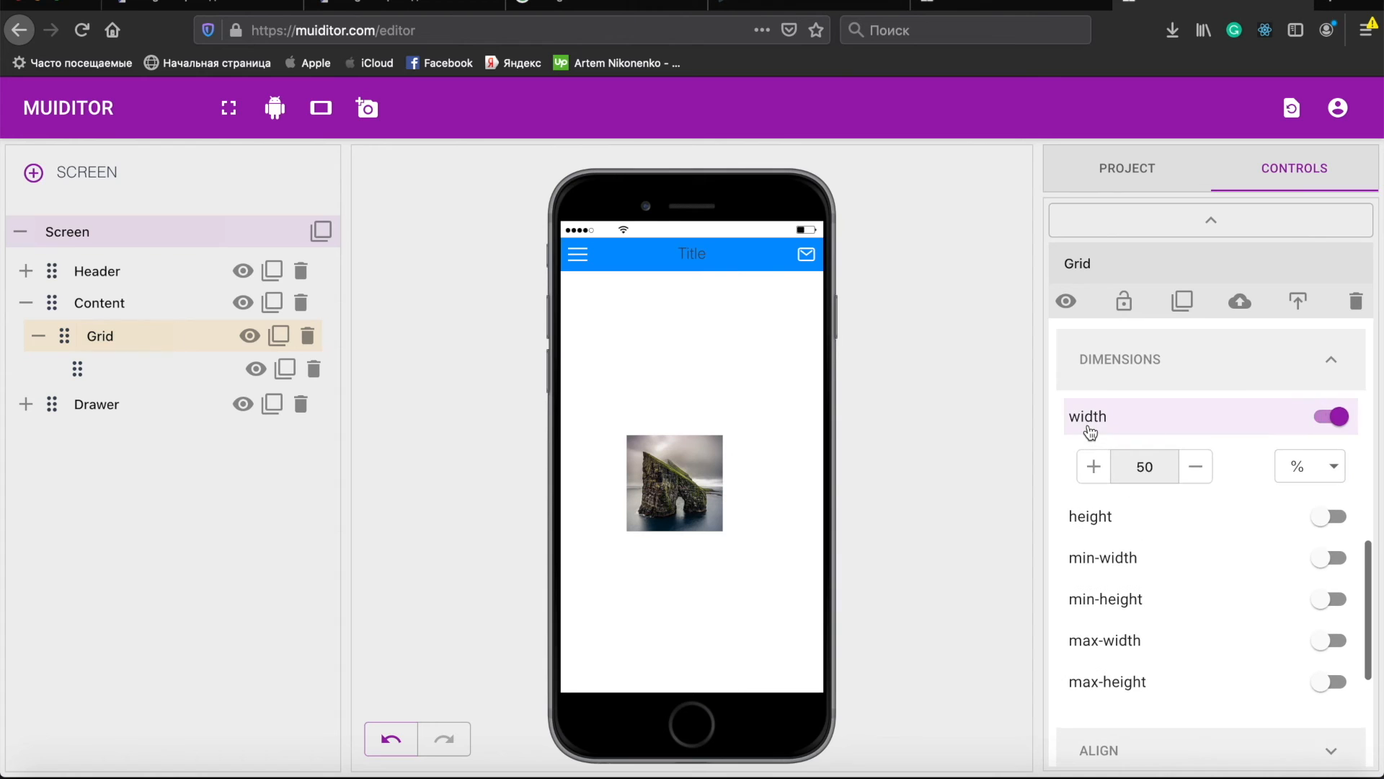
{"action": "left_click", "coordinate": [1097, 518]}
- Switch the Grid child's width and height units from px to %
{"action": "left_click", "coordinate": [114, 367]}
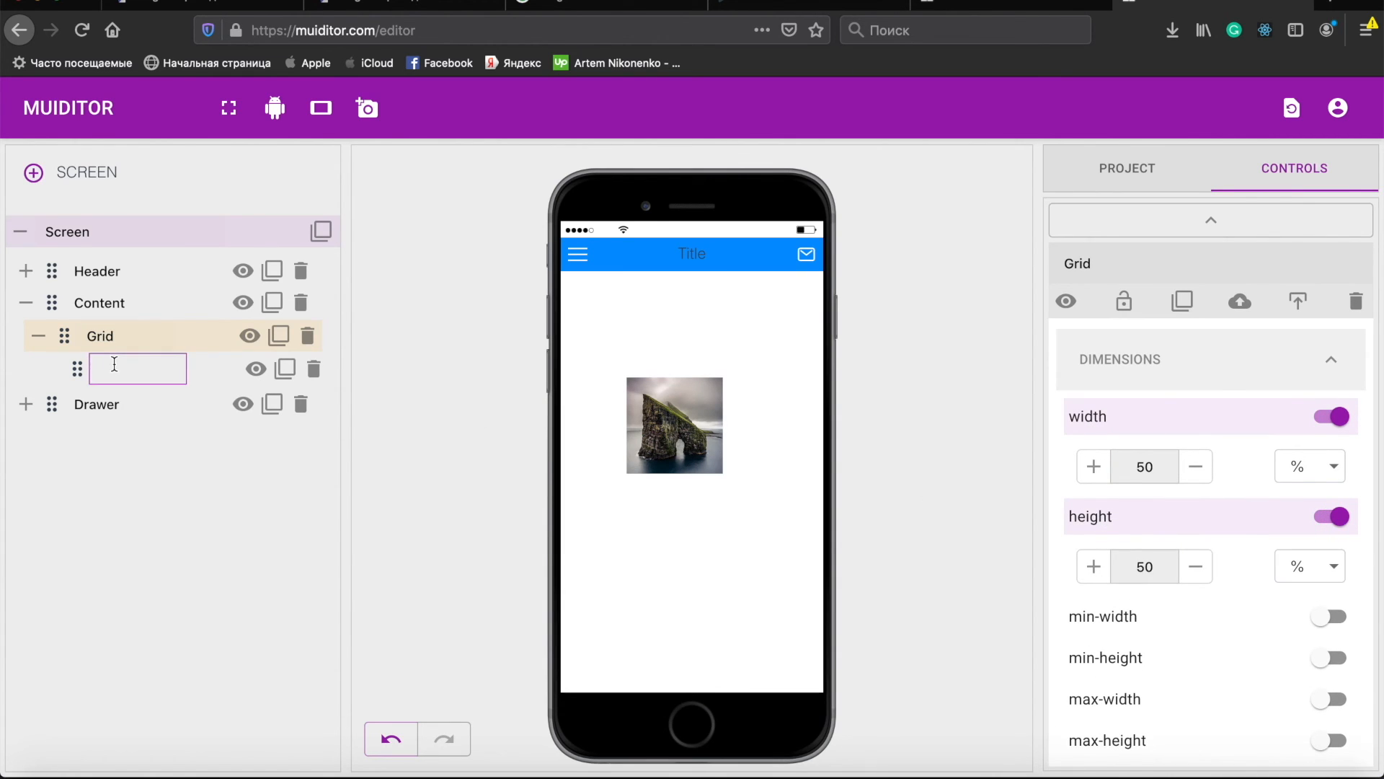
{"action": "scroll", "coordinate": [1199, 618], "scroll_direction": "down", "scroll_amount": 3}
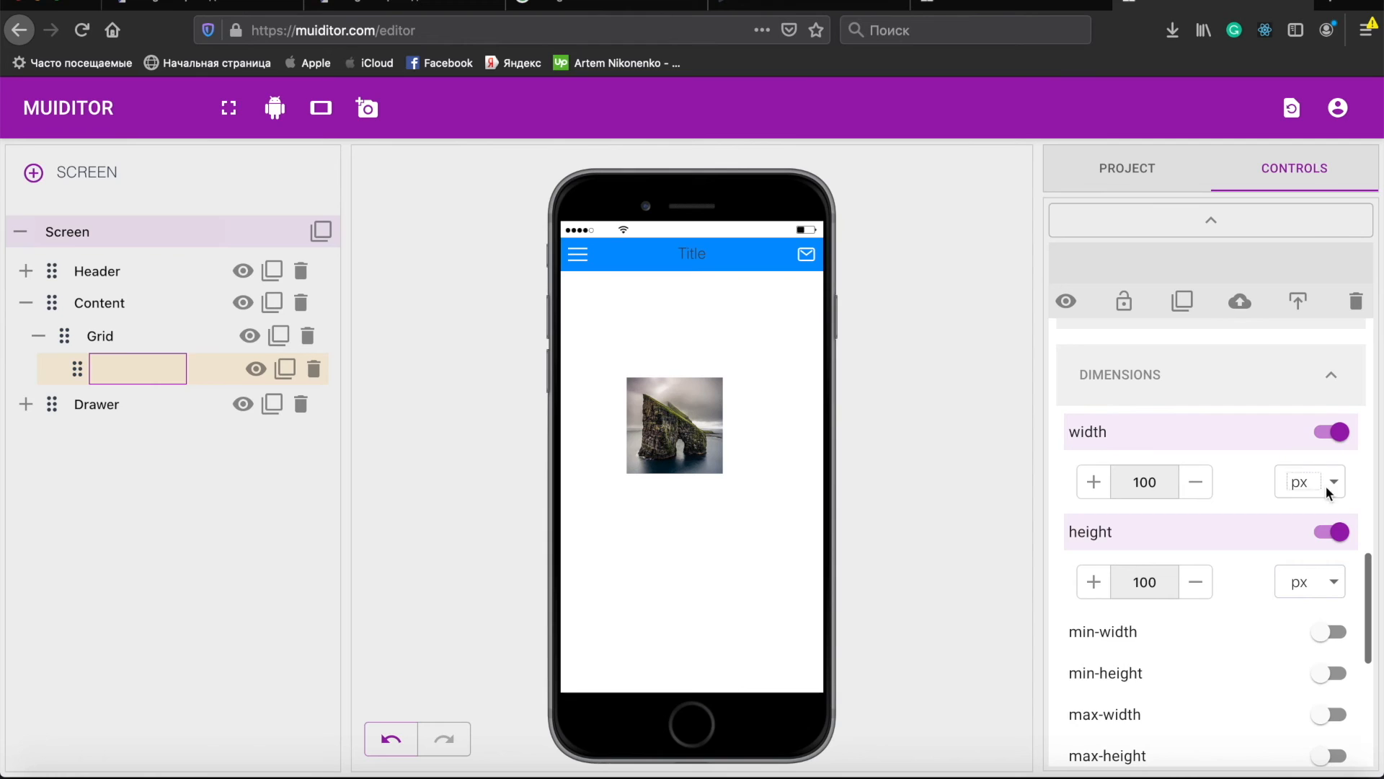
{"action": "left_click", "coordinate": [1328, 485]}
{"action": "left_click", "coordinate": [1306, 497]}
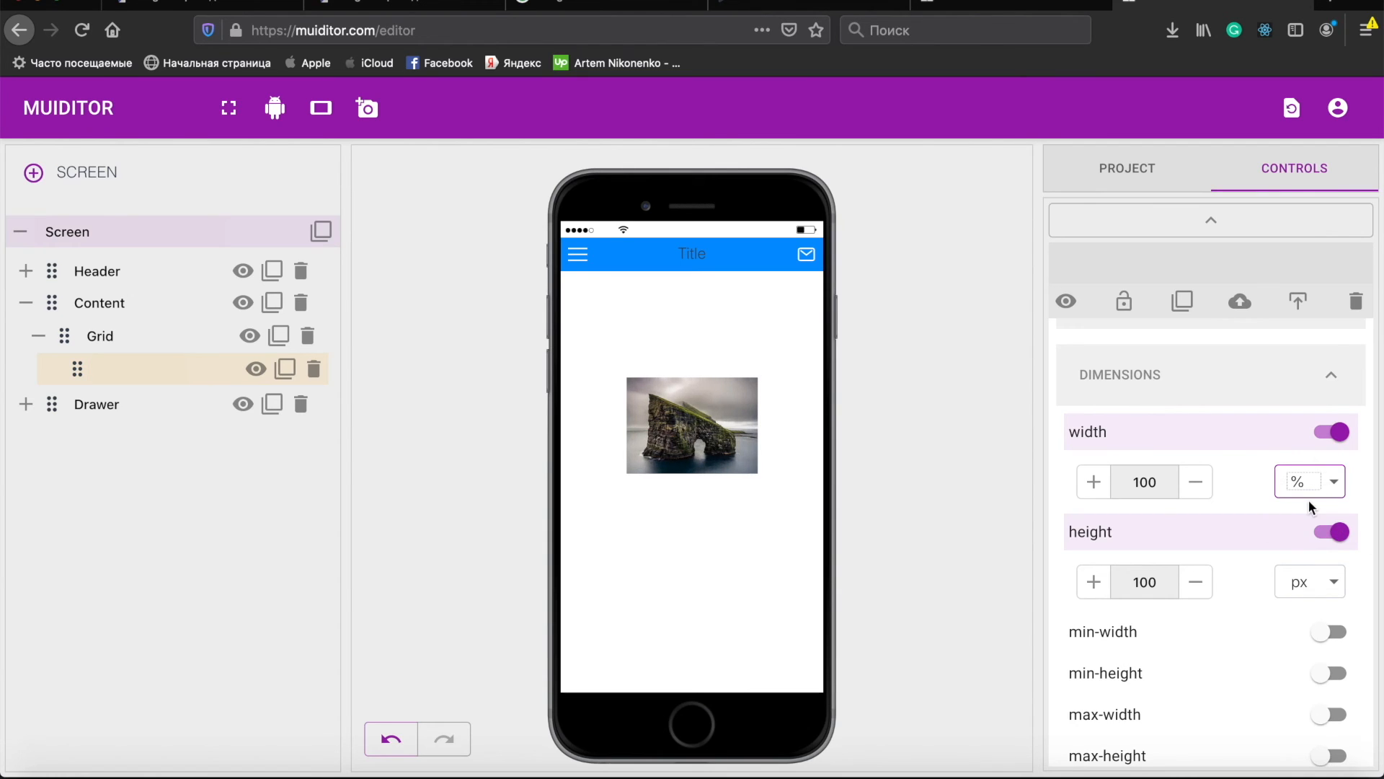
{"action": "left_click", "coordinate": [1327, 588]}
{"action": "left_click", "coordinate": [1316, 599]}
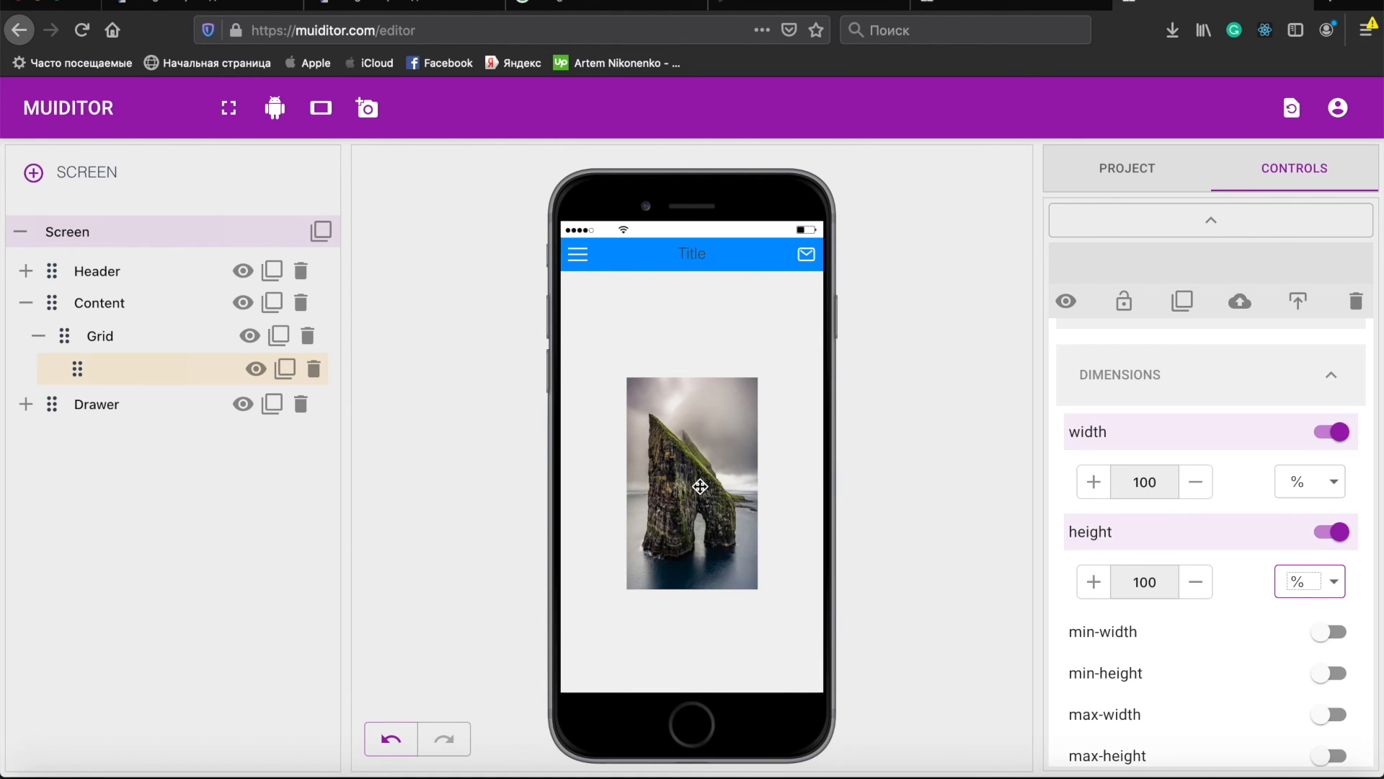
- Set the child's background-size to 100%
{"action": "scroll", "coordinate": [1167, 499], "scroll_direction": "up", "scroll_amount": 3}
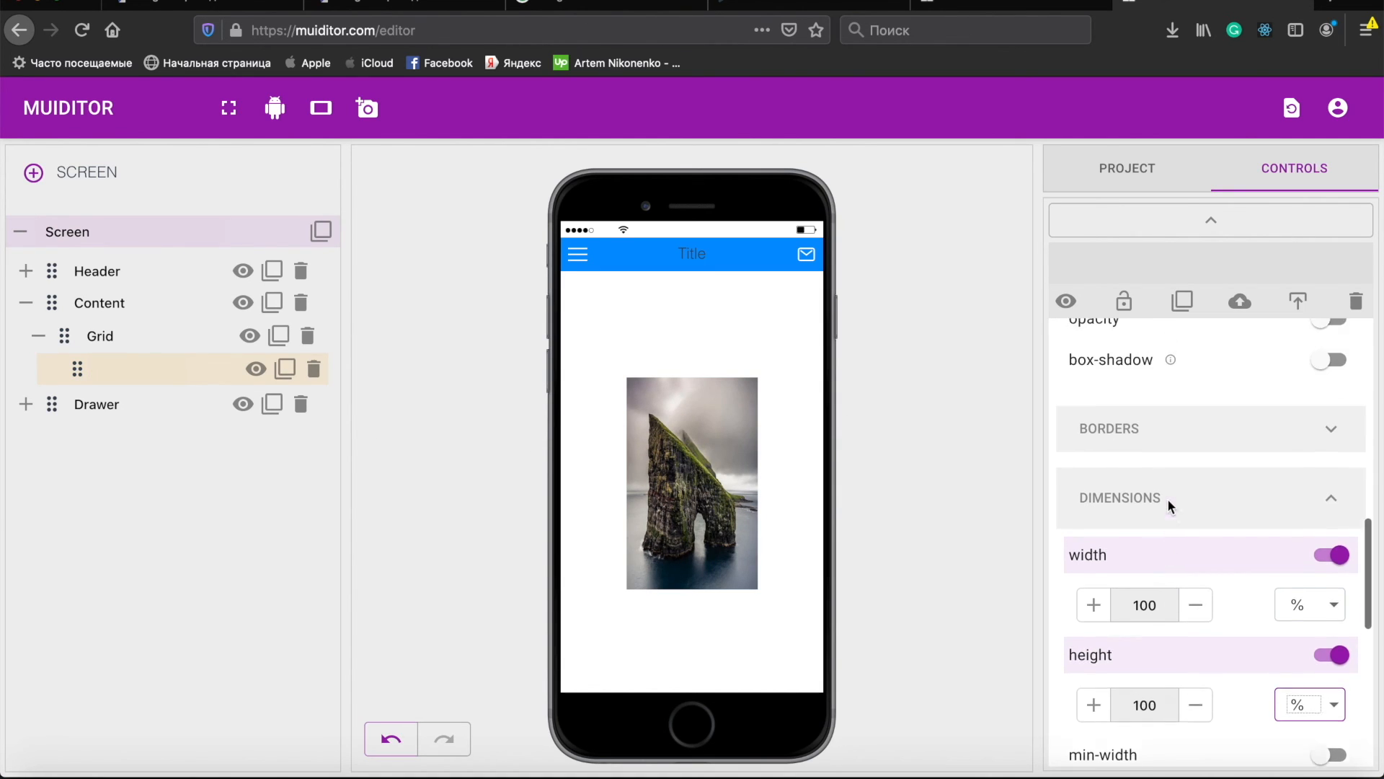
{"action": "scroll", "coordinate": [1166, 499], "scroll_direction": "up", "scroll_amount": 5}
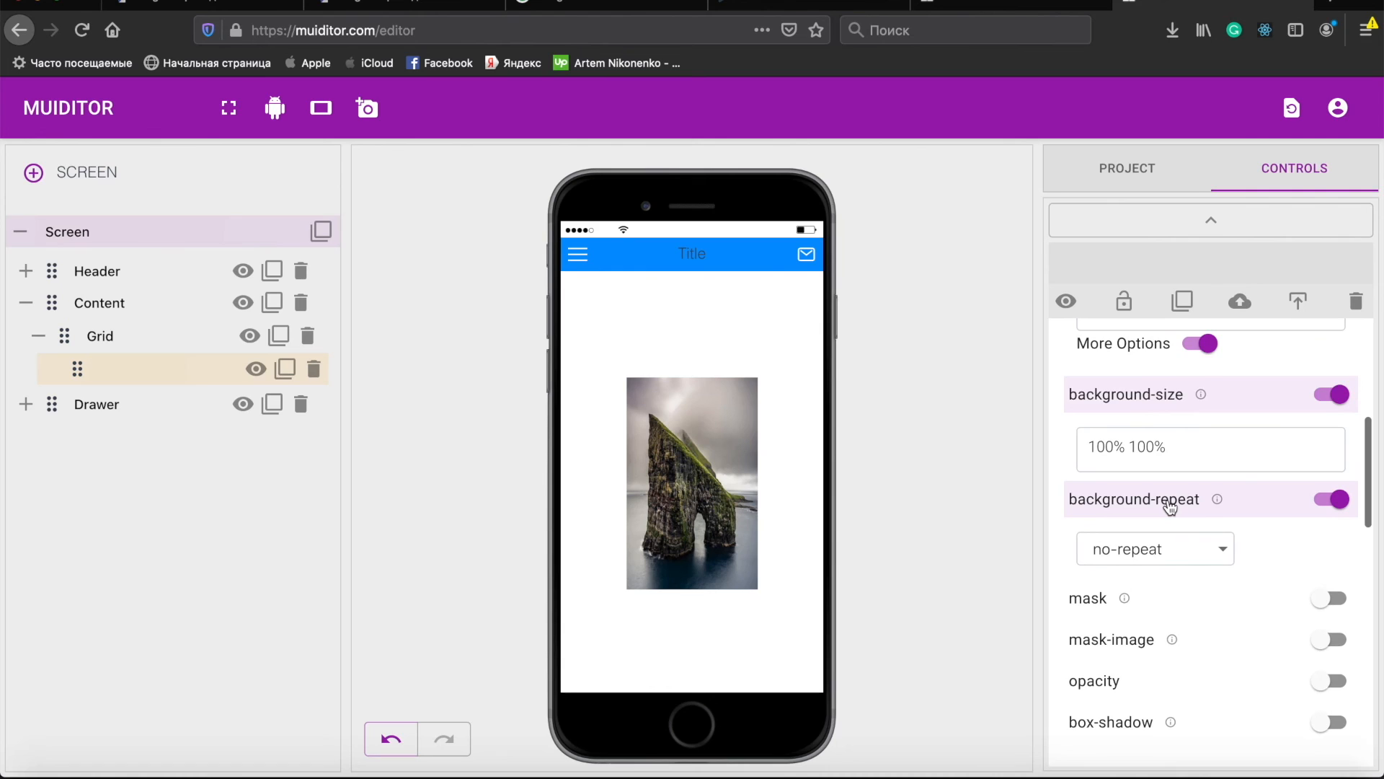
{"action": "scroll", "coordinate": [1169, 507], "scroll_direction": "up", "scroll_amount": 1}
{"action": "left_click", "coordinate": [1186, 476]}
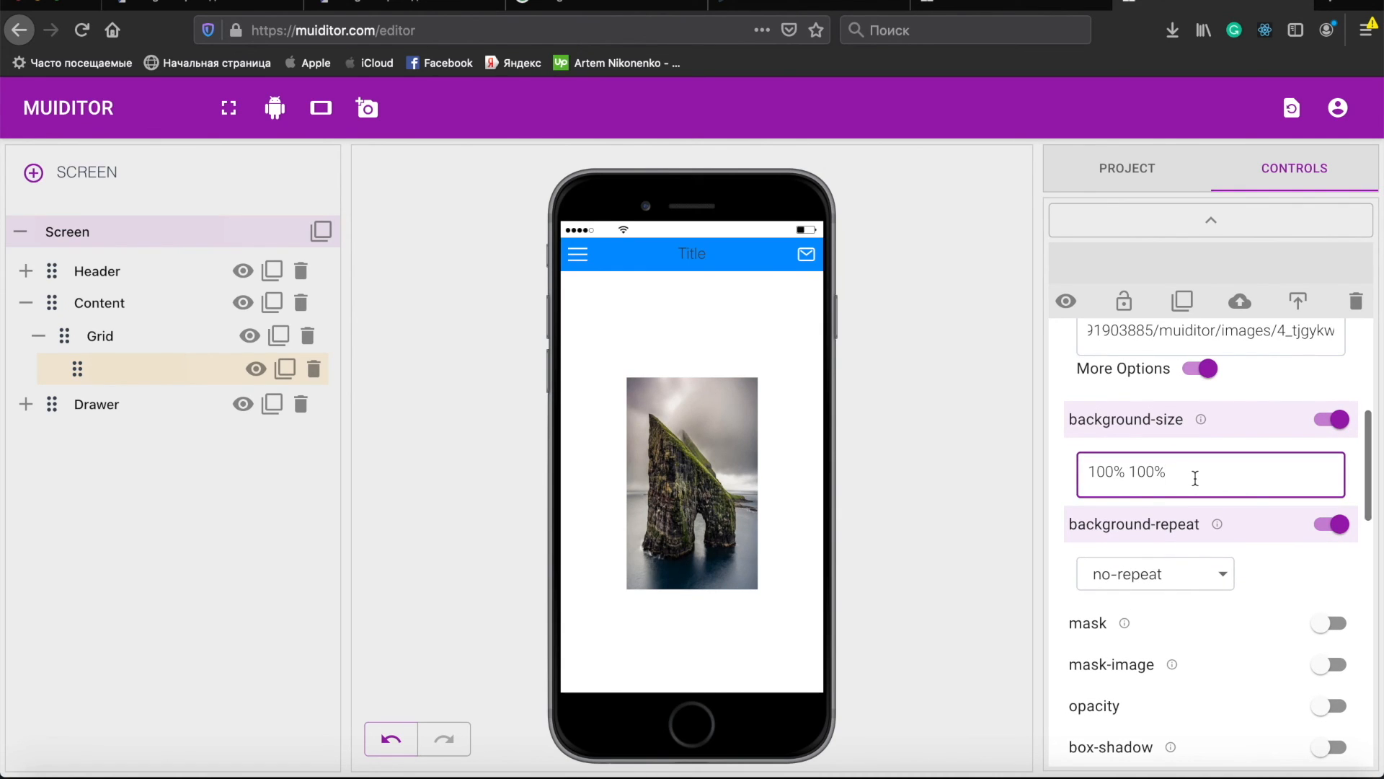
{"action": "key", "text": "BackSpace"}
{"action": "key", "text": "BackSpace"}
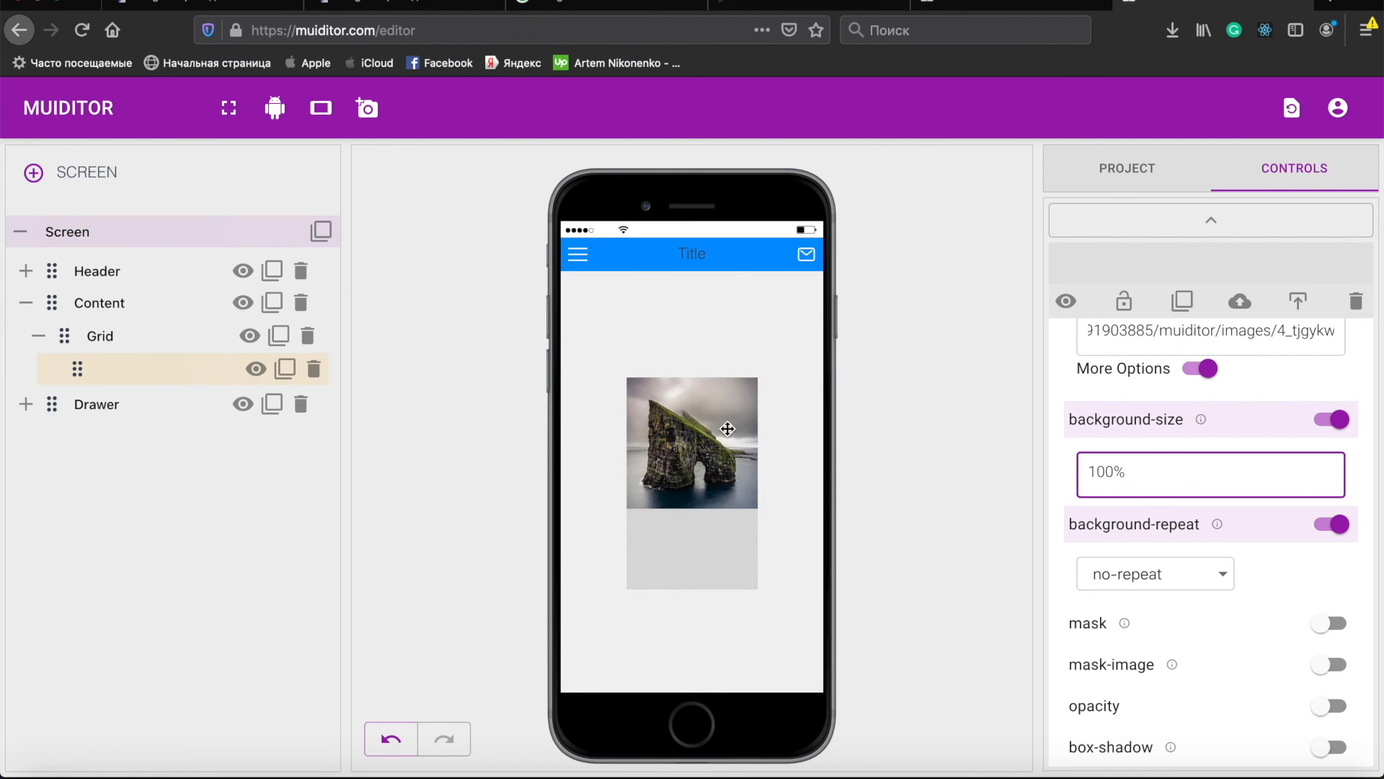
- Select the header Title and turn on its font color, picking white (#feffff)
{"action": "left_click", "coordinate": [688, 256]}
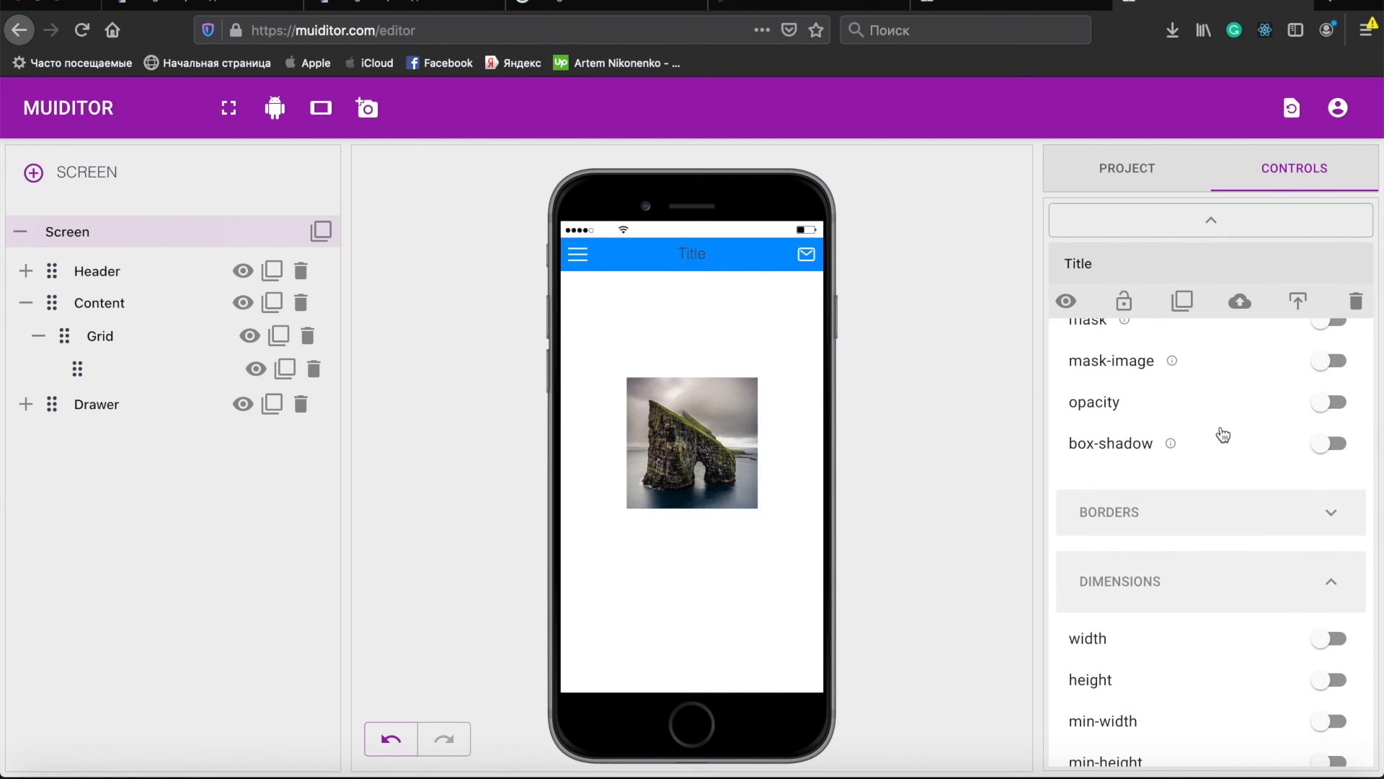
{"action": "scroll", "coordinate": [1236, 454], "scroll_direction": "up", "scroll_amount": 5}
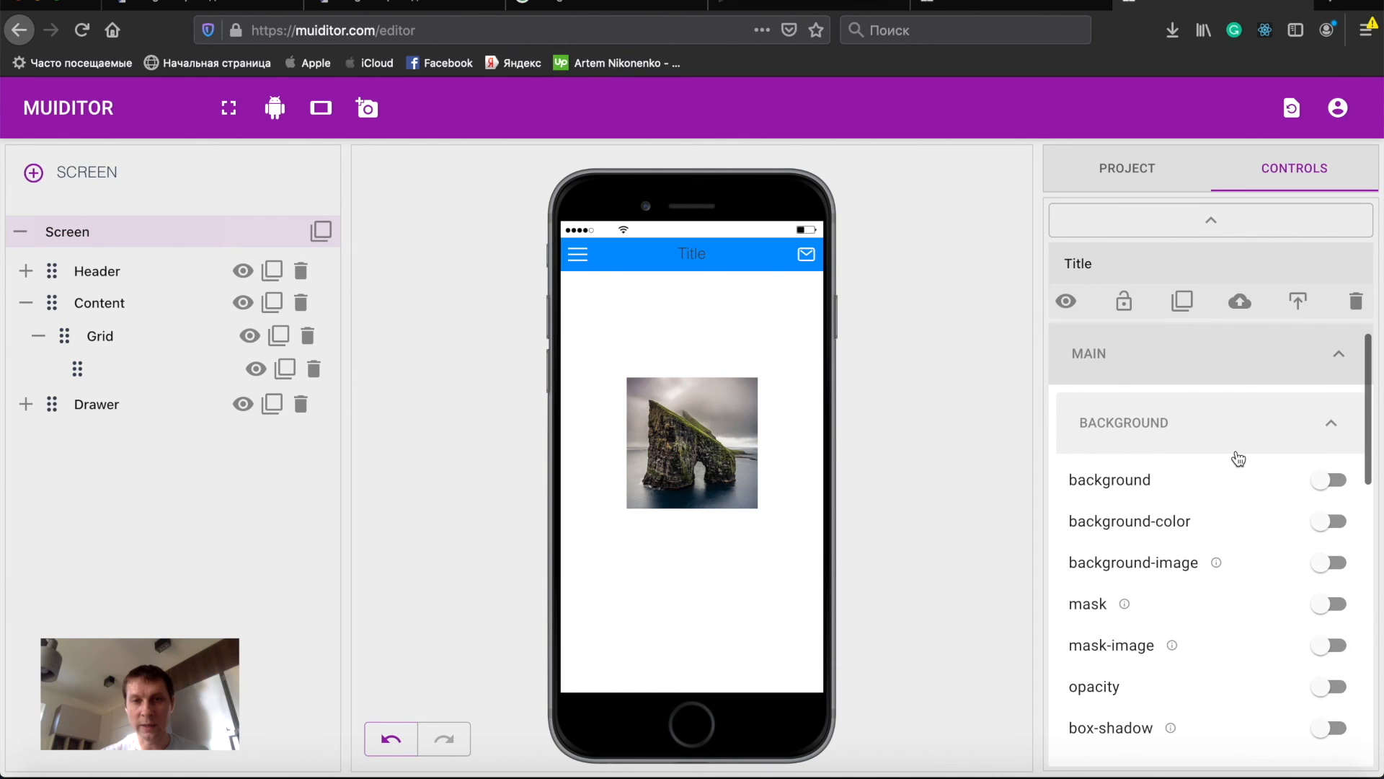
{"action": "left_click", "coordinate": [1198, 439]}
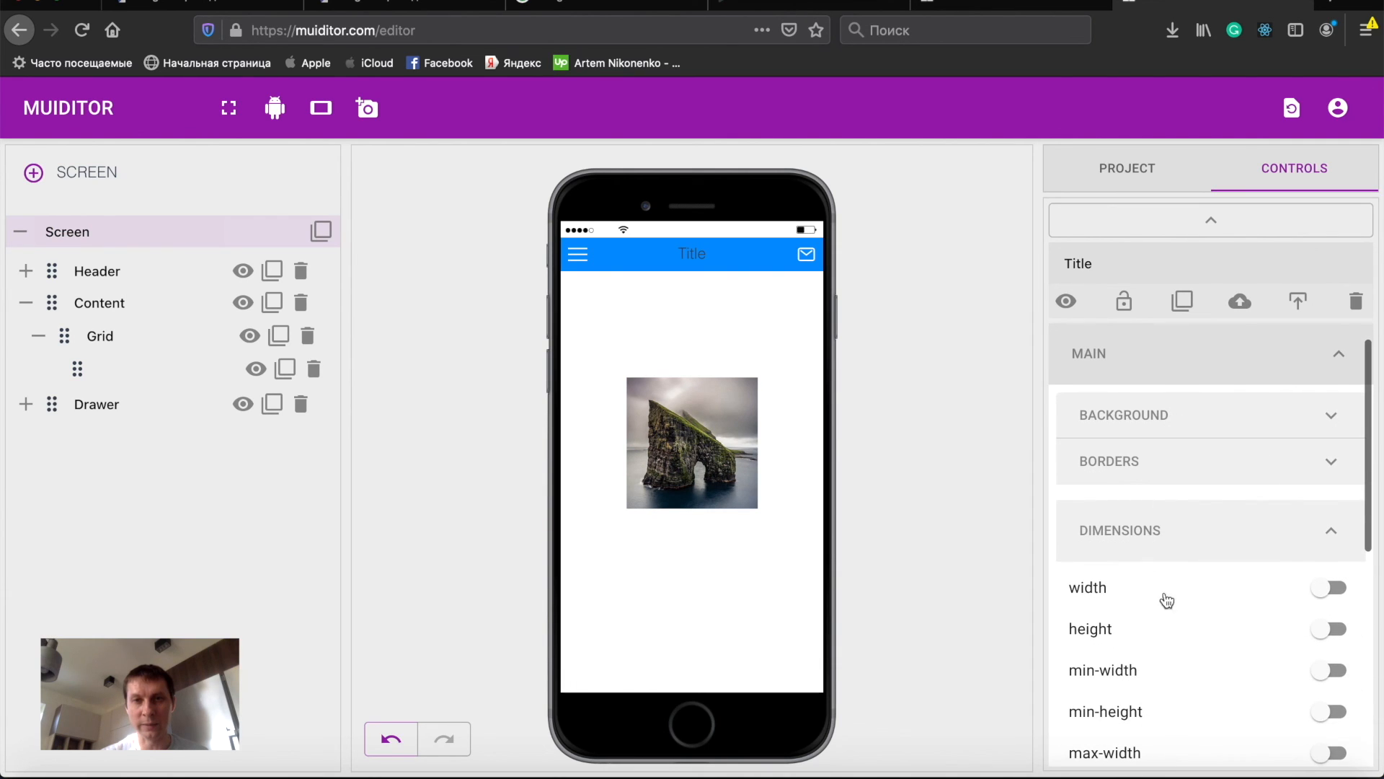
{"action": "left_click", "coordinate": [1157, 535]}
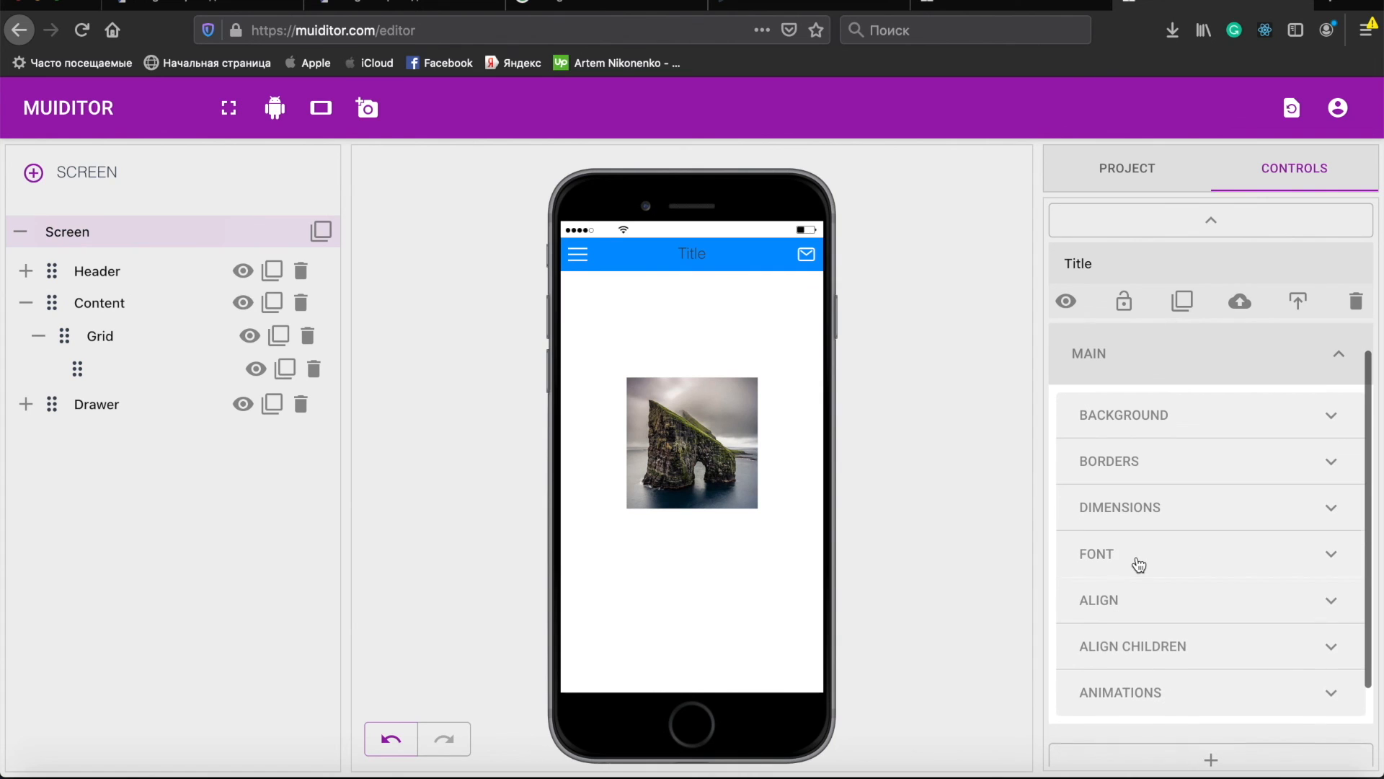
{"action": "left_click", "coordinate": [1137, 556]}
{"action": "scroll", "coordinate": [1190, 577], "scroll_direction": "down", "scroll_amount": 2}
{"action": "left_click", "coordinate": [1149, 546]}
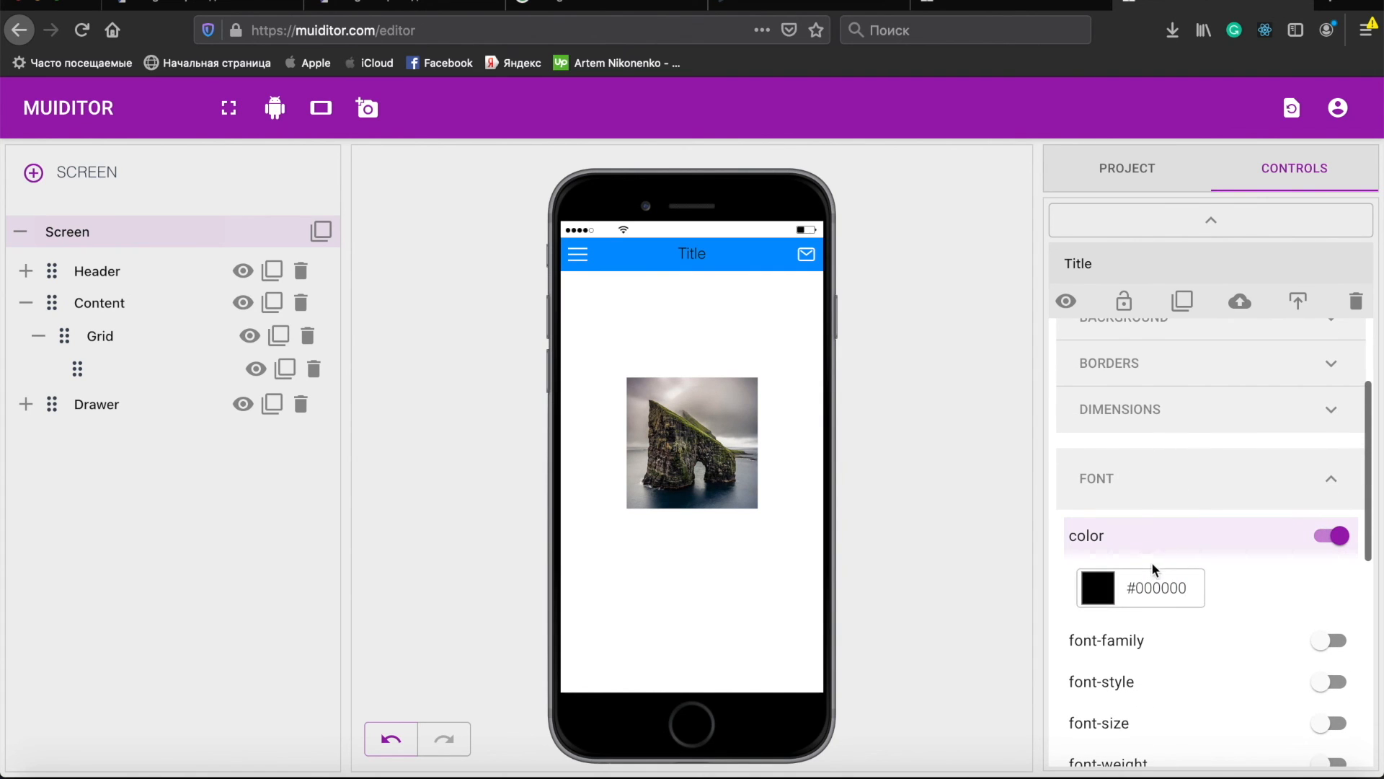
{"action": "left_click", "coordinate": [1105, 587]}
{"action": "left_click", "coordinate": [656, 268]}
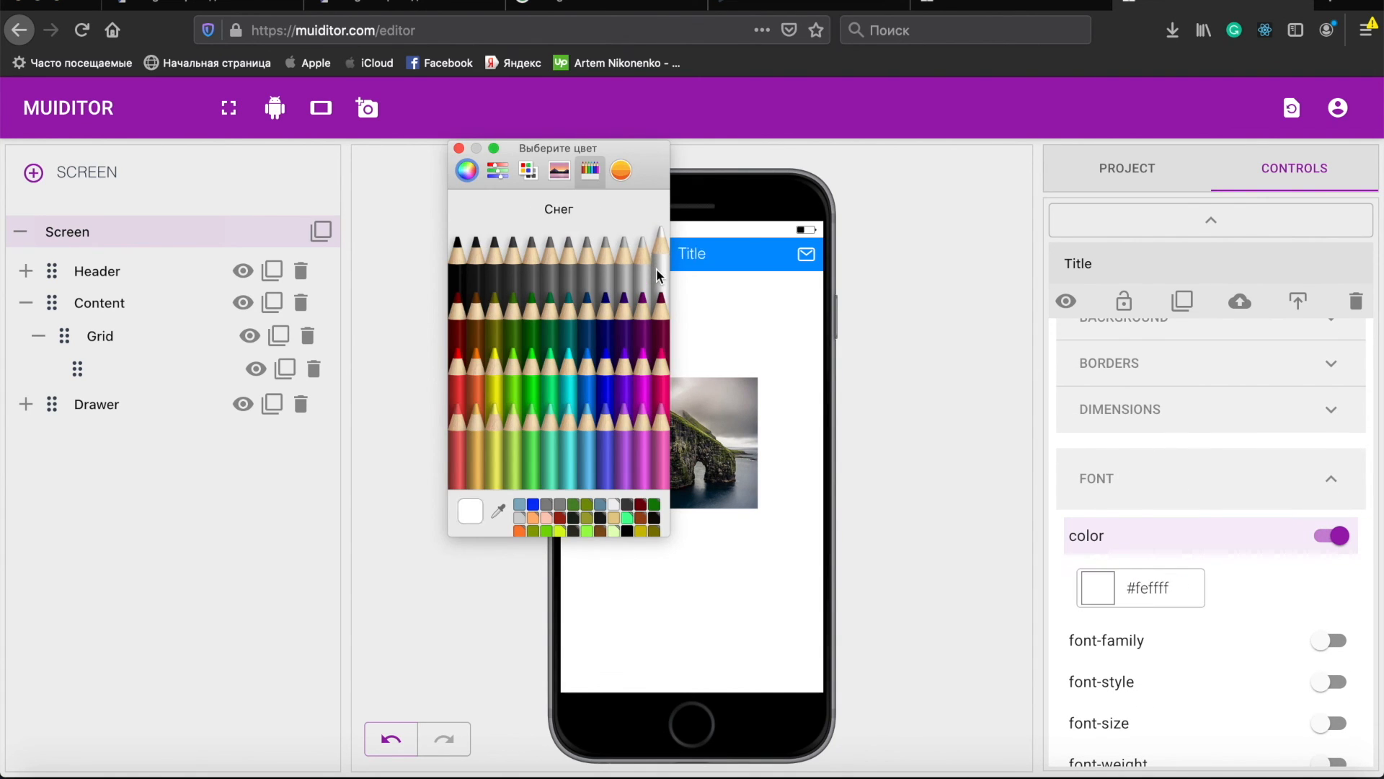
{"action": "left_click", "coordinate": [459, 148]}
- Turn on the Title's font-weight and set it to bold
{"action": "scroll", "coordinate": [1175, 662], "scroll_direction": "down", "scroll_amount": 4}
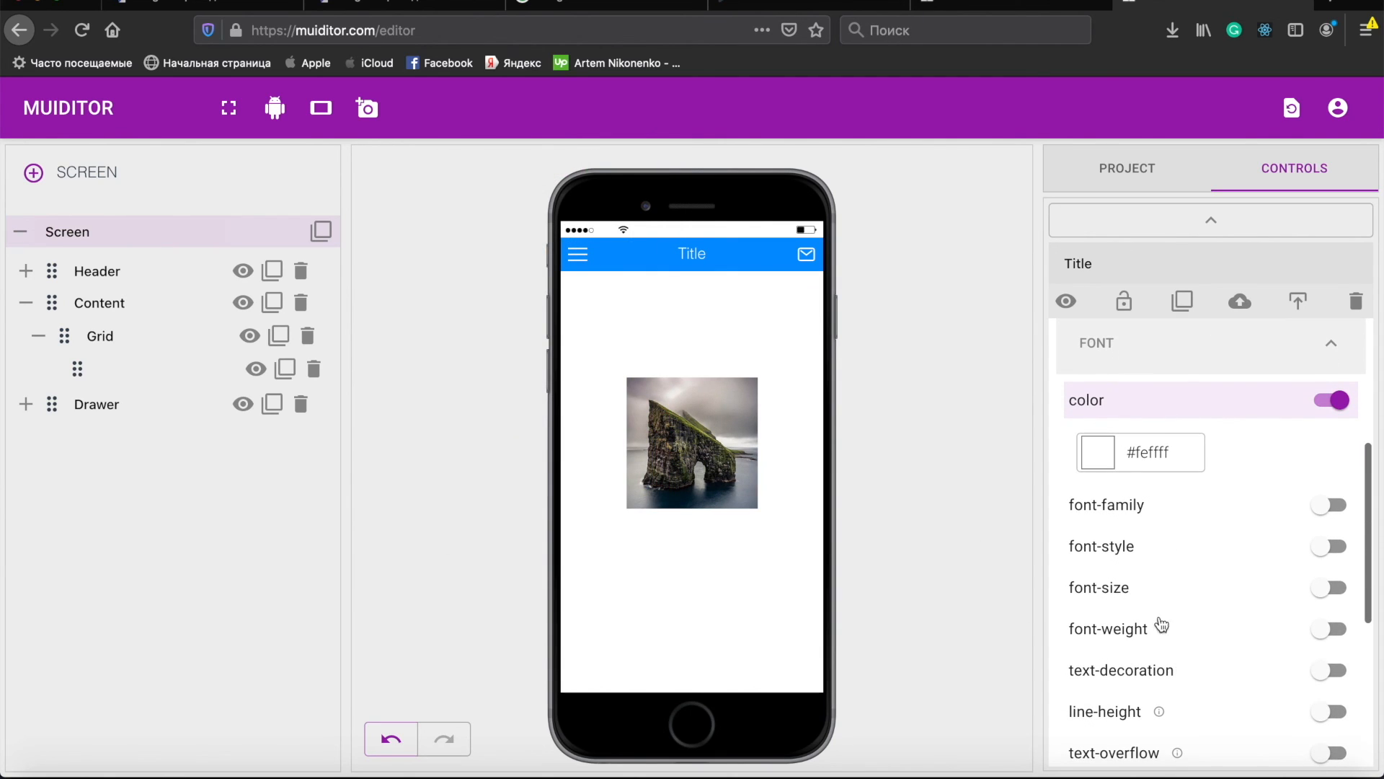
{"action": "left_click", "coordinate": [1124, 634]}
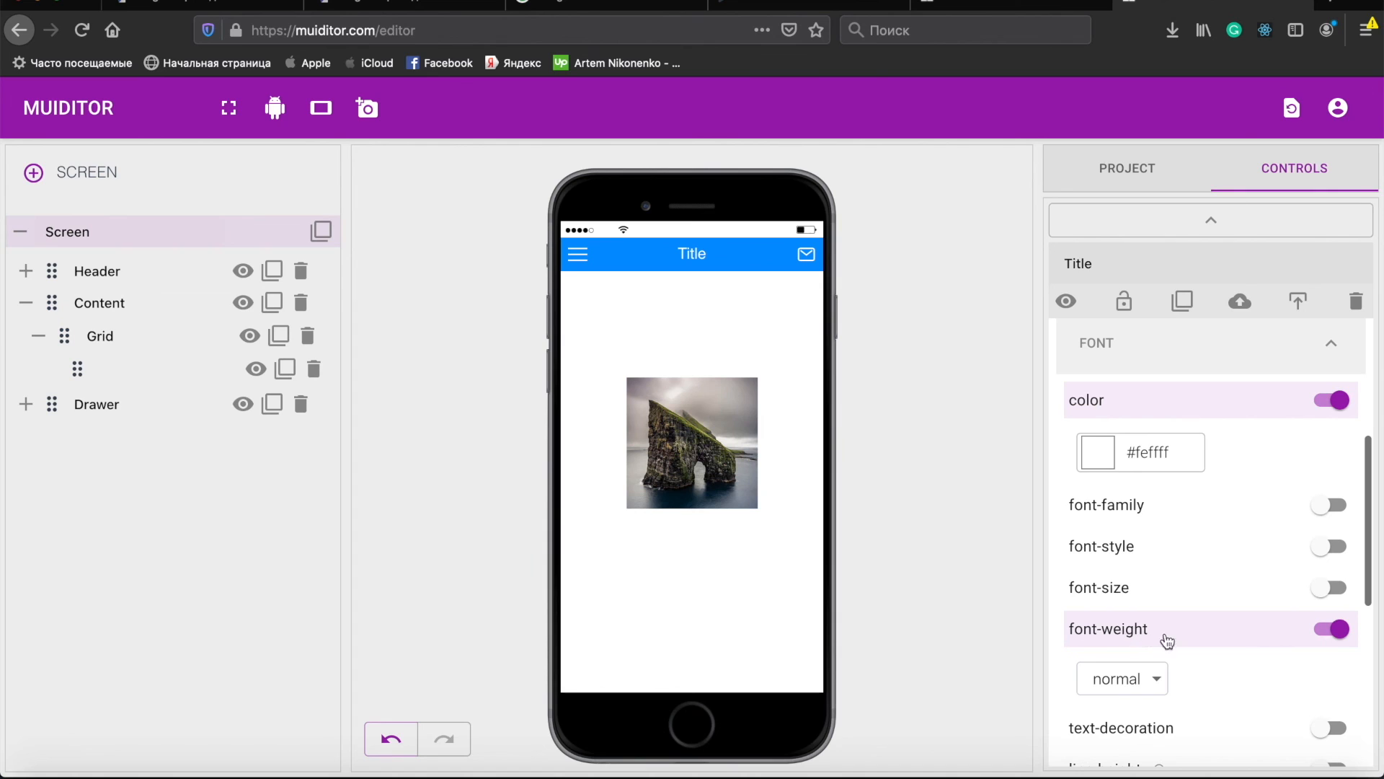
{"action": "left_click", "coordinate": [1154, 682]}
{"action": "left_click", "coordinate": [1108, 430]}
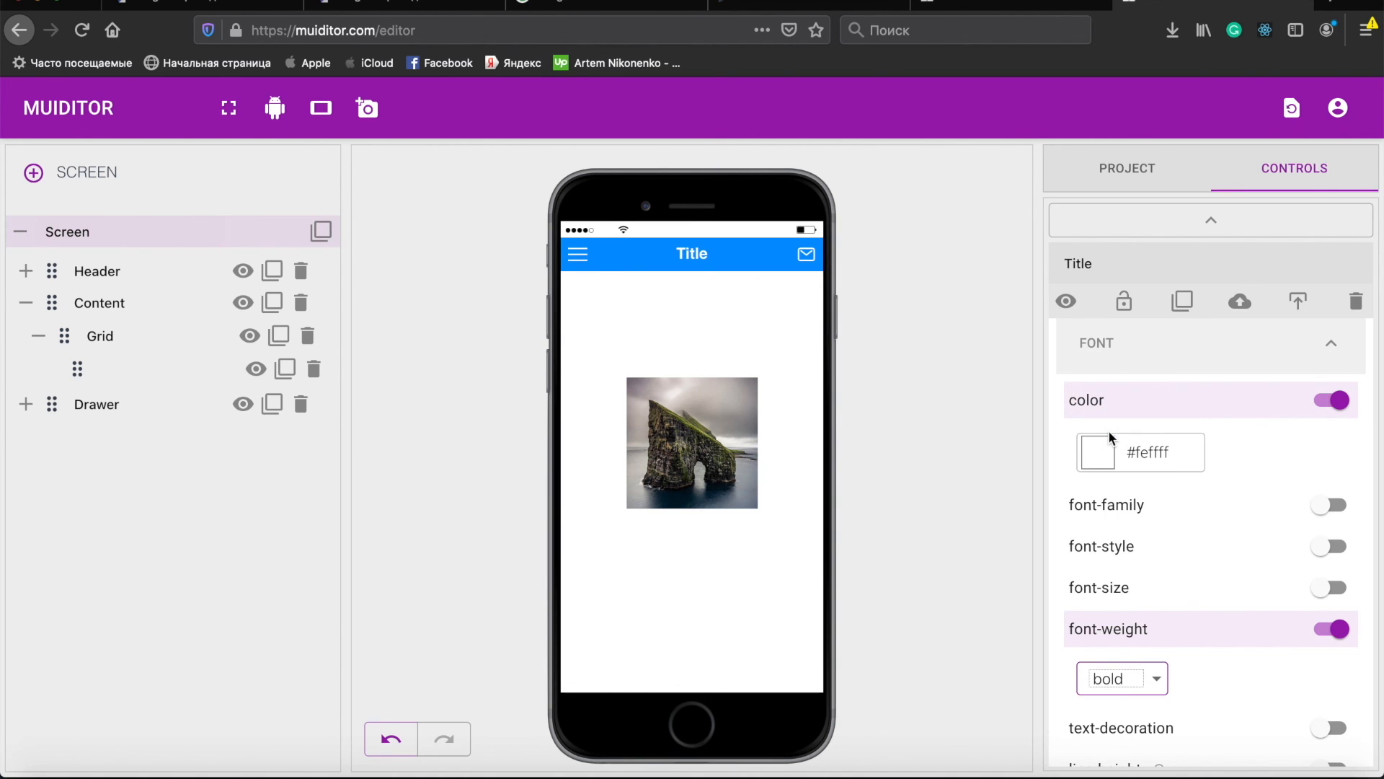
- Select the Email icon's inner element and try several background colours in the colour picker, ending on white (#feffff)
{"action": "left_click", "coordinate": [806, 255]}
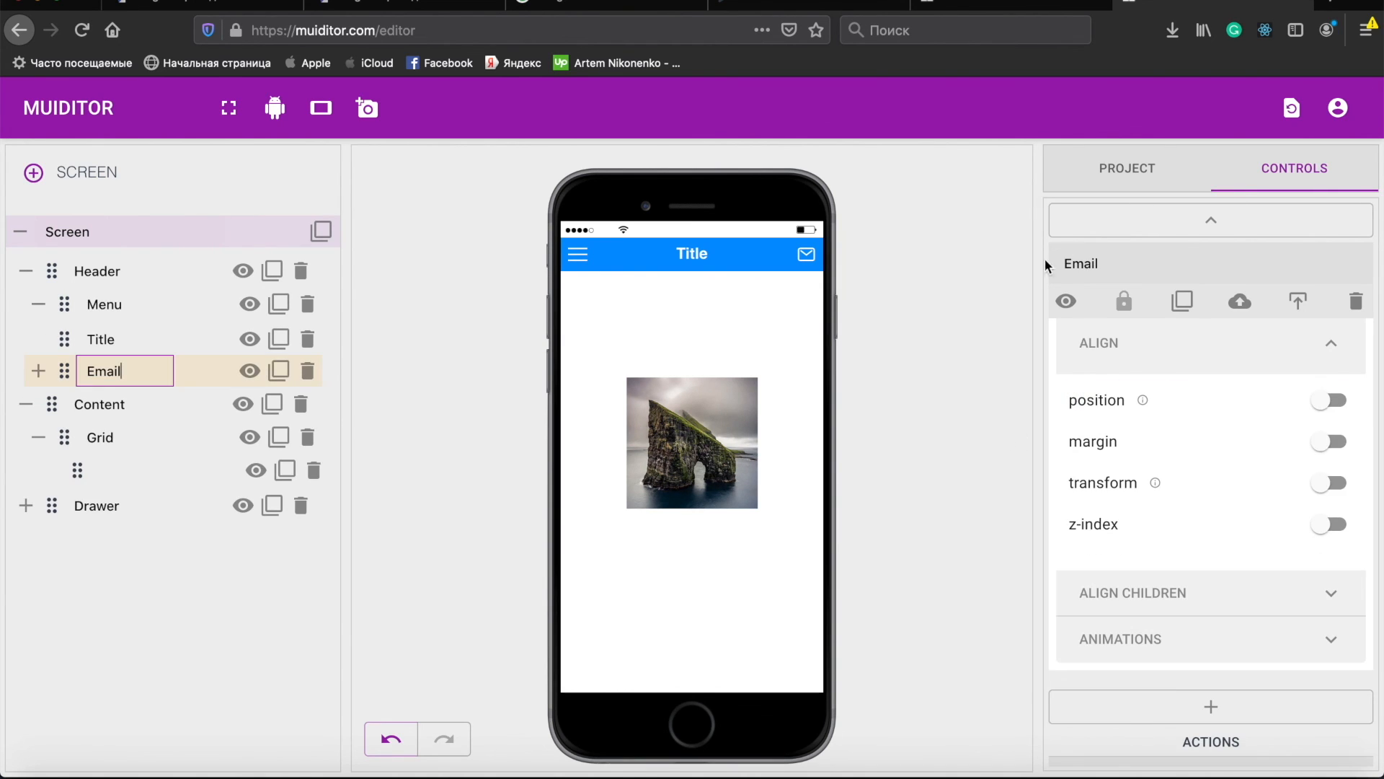
{"action": "left_click", "coordinate": [42, 373]}
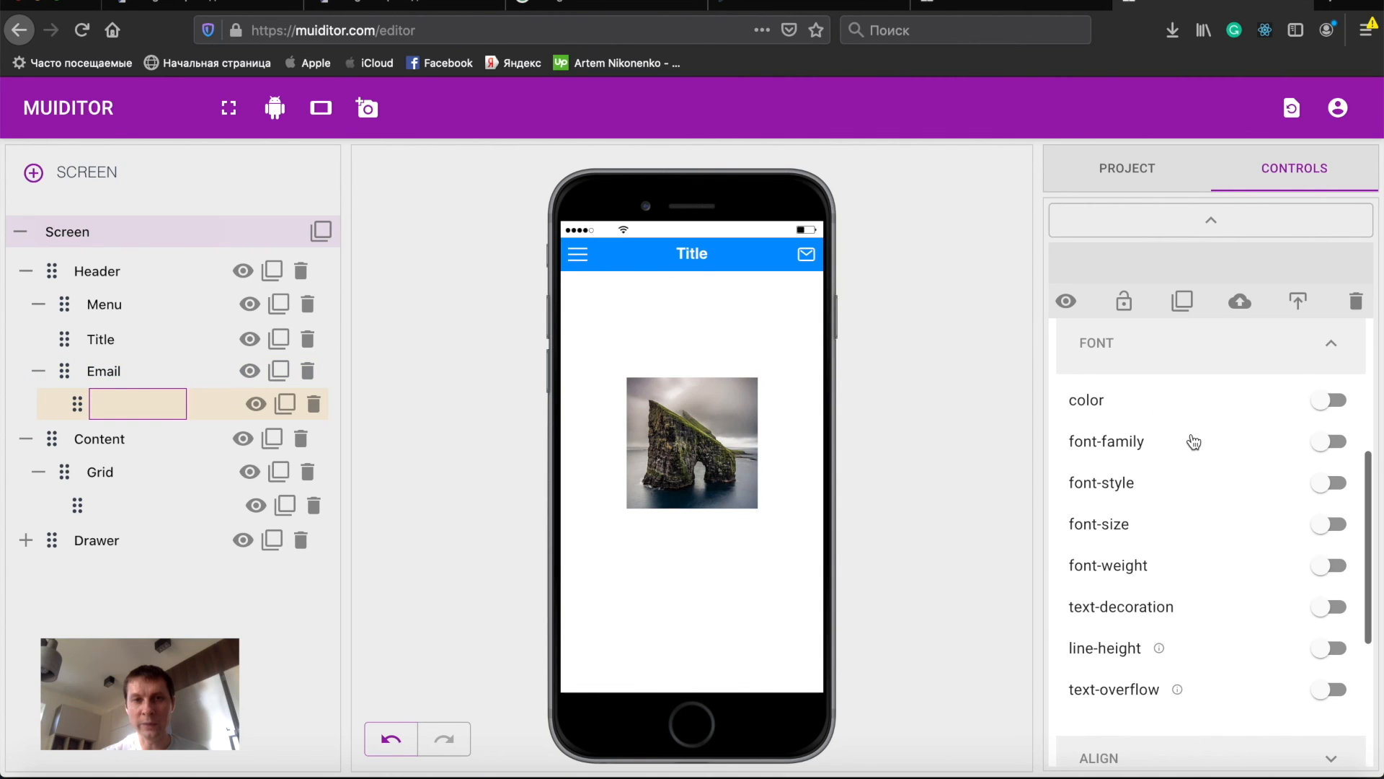
{"action": "scroll", "coordinate": [1194, 442], "scroll_direction": "up", "scroll_amount": 4}
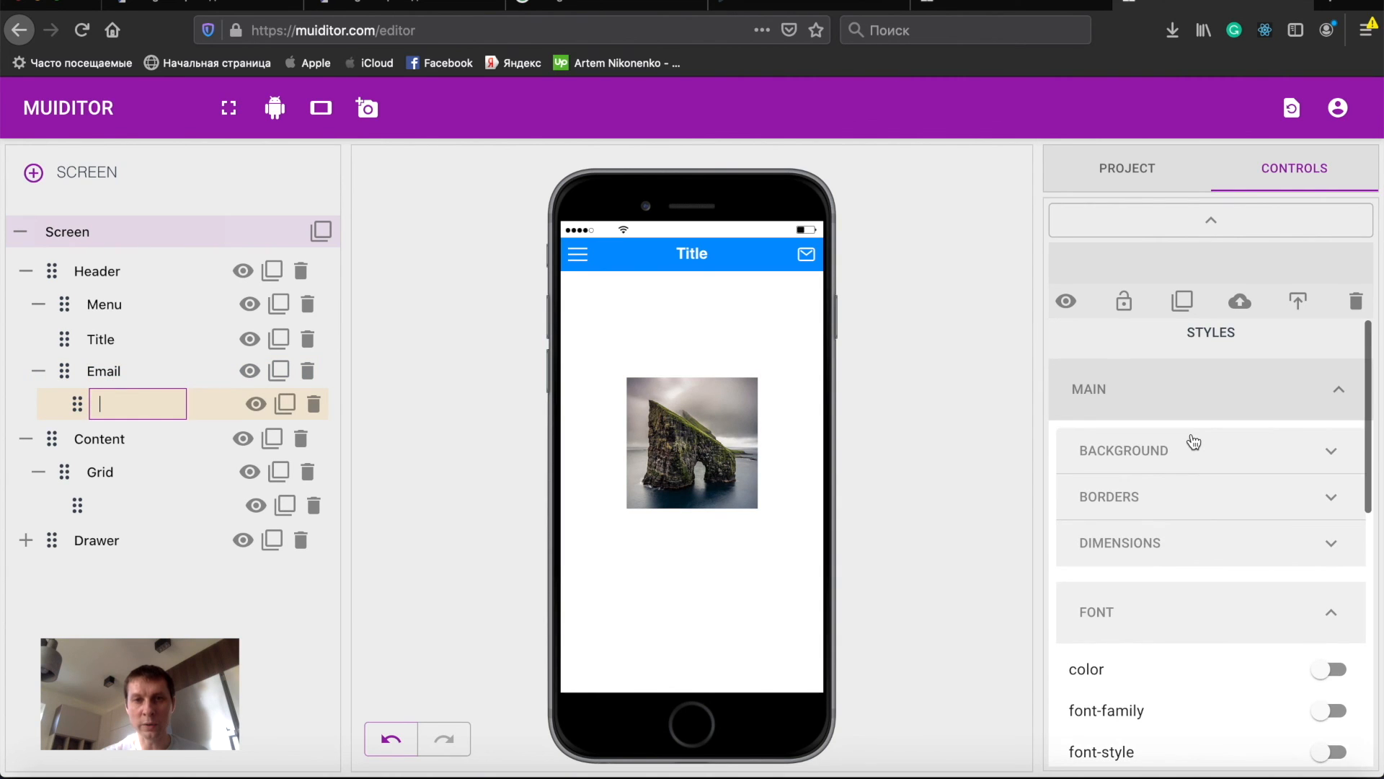
{"action": "left_click", "coordinate": [1152, 467]}
{"action": "scroll", "coordinate": [1190, 504], "scroll_direction": "down", "scroll_amount": 3}
{"action": "left_click", "coordinate": [1098, 389]}
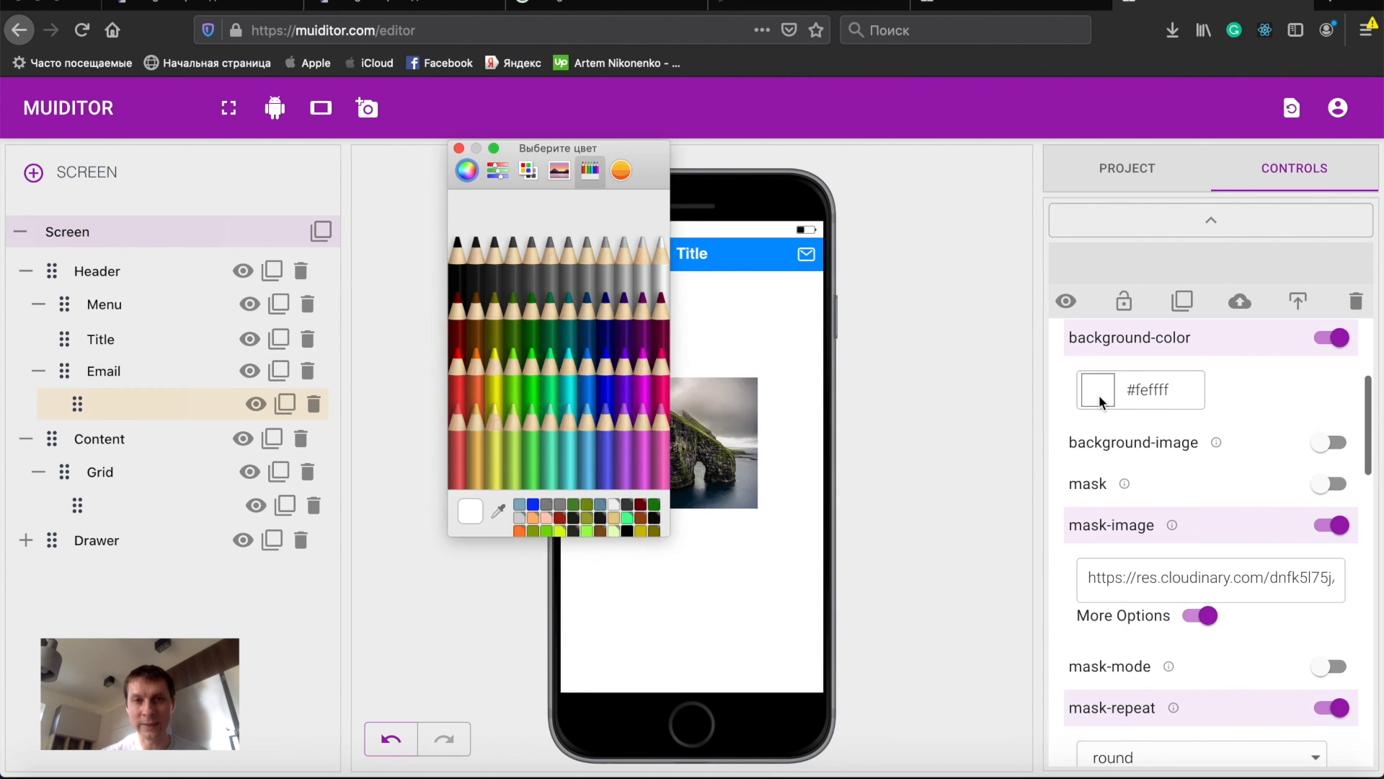
{"action": "left_click", "coordinate": [624, 336]}
{"action": "left_click", "coordinate": [643, 336]}
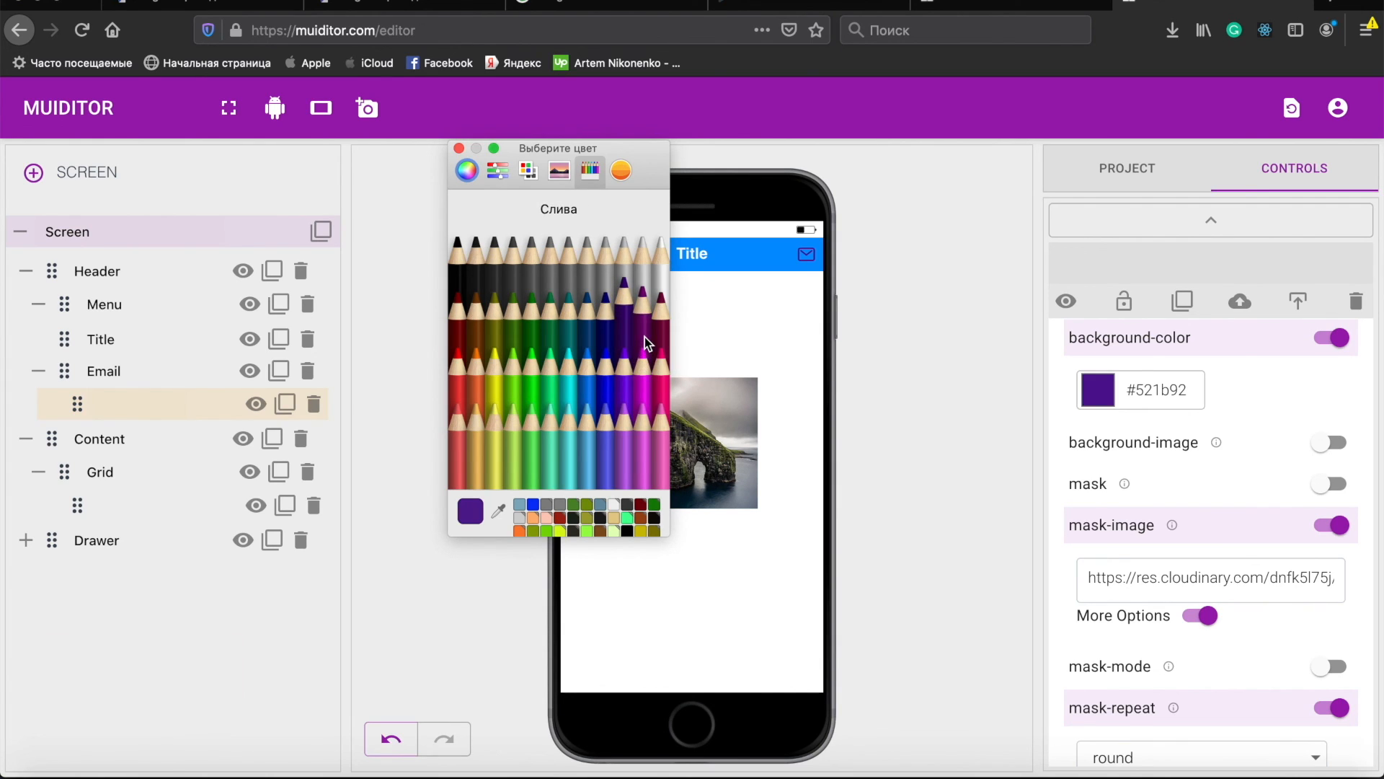
{"action": "left_click", "coordinate": [659, 415]}
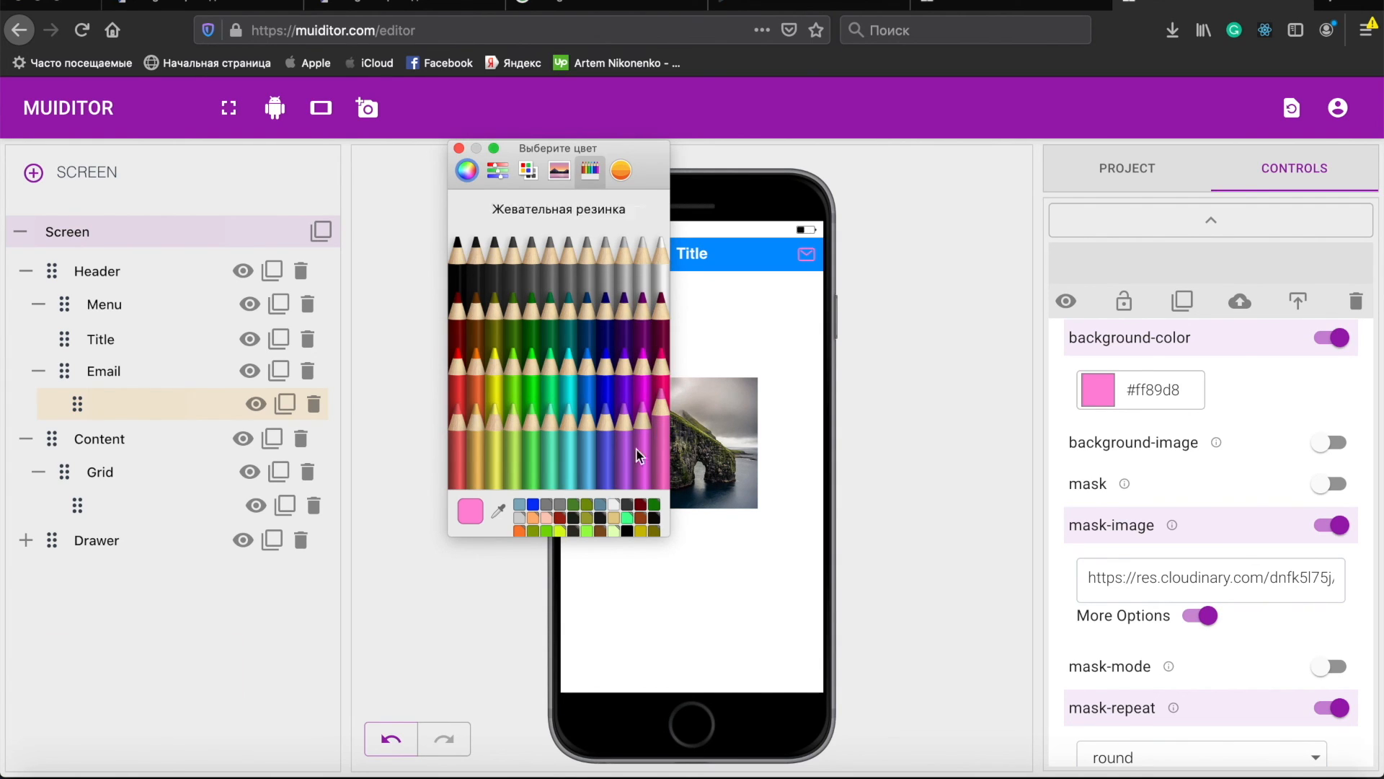
{"action": "left_click", "coordinate": [584, 470]}
{"action": "left_click", "coordinate": [491, 458]}
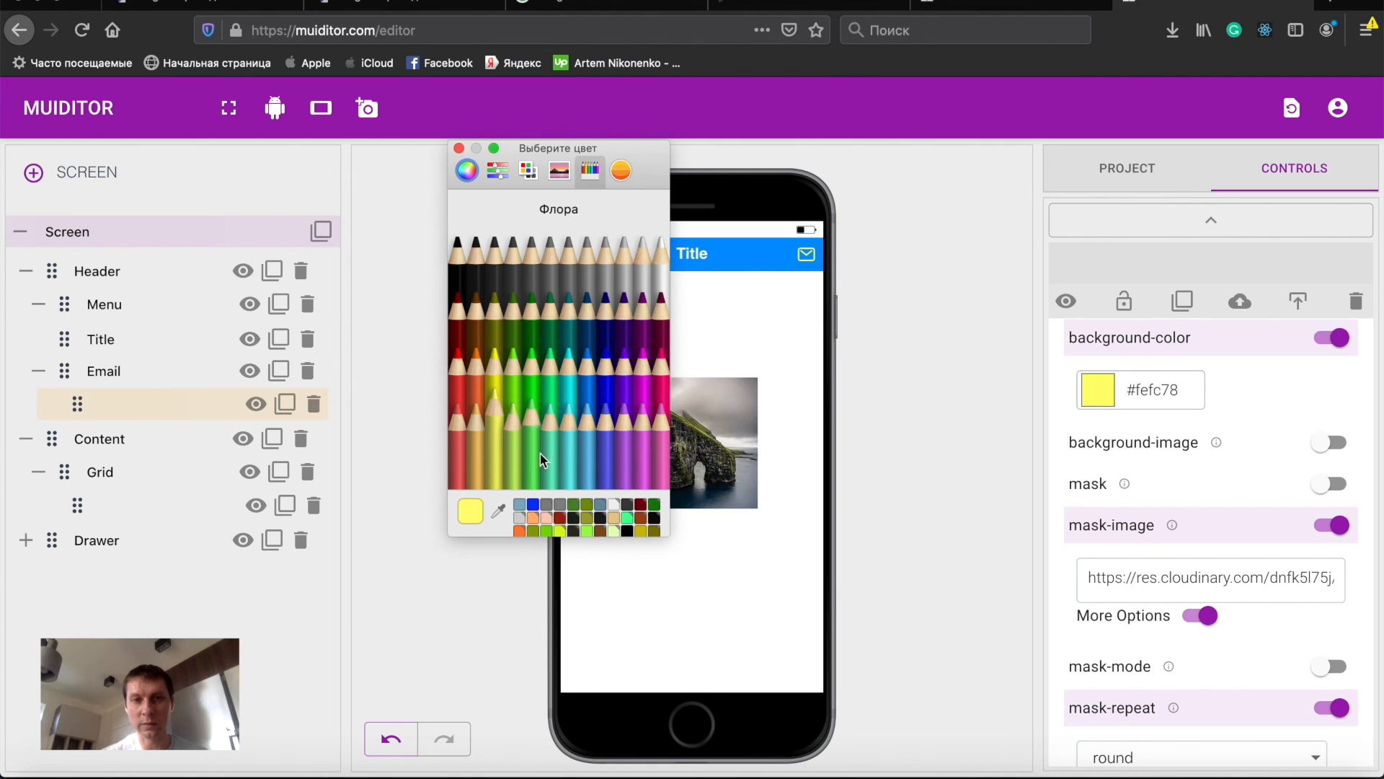
{"action": "left_click", "coordinate": [475, 440]}
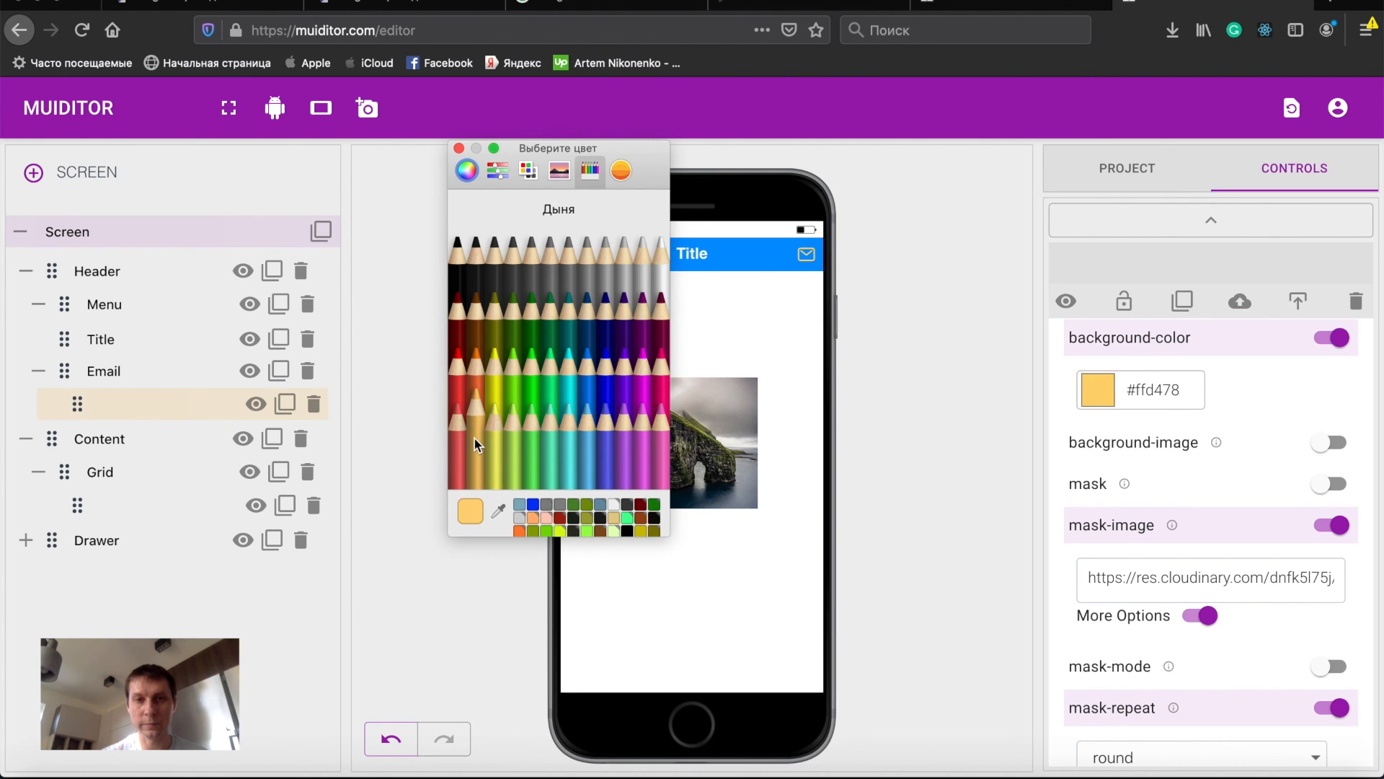
{"action": "left_click", "coordinate": [664, 275]}
{"action": "left_click", "coordinate": [458, 149]}
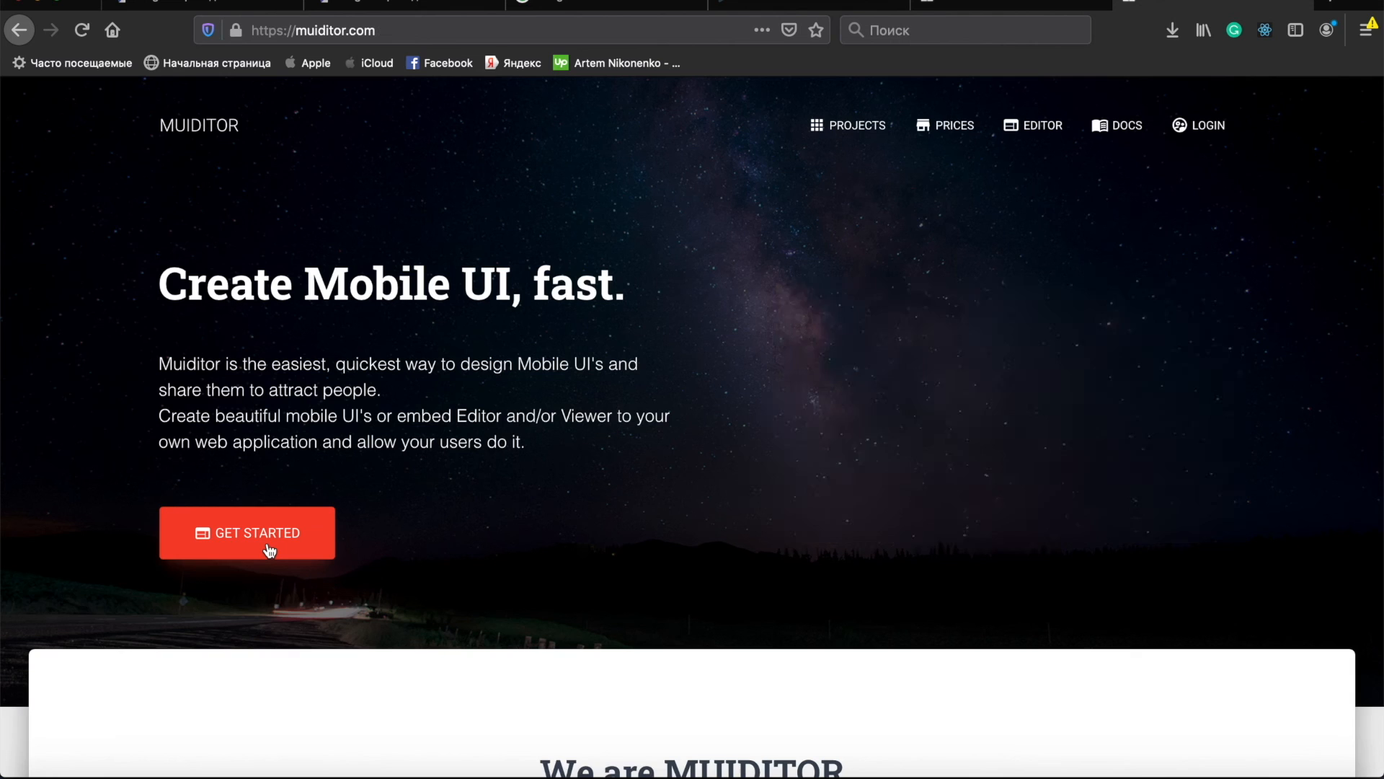
- Open the editor from the MUIDITOR home page with Get Started
{"action": "left_click", "coordinate": [269, 548]}
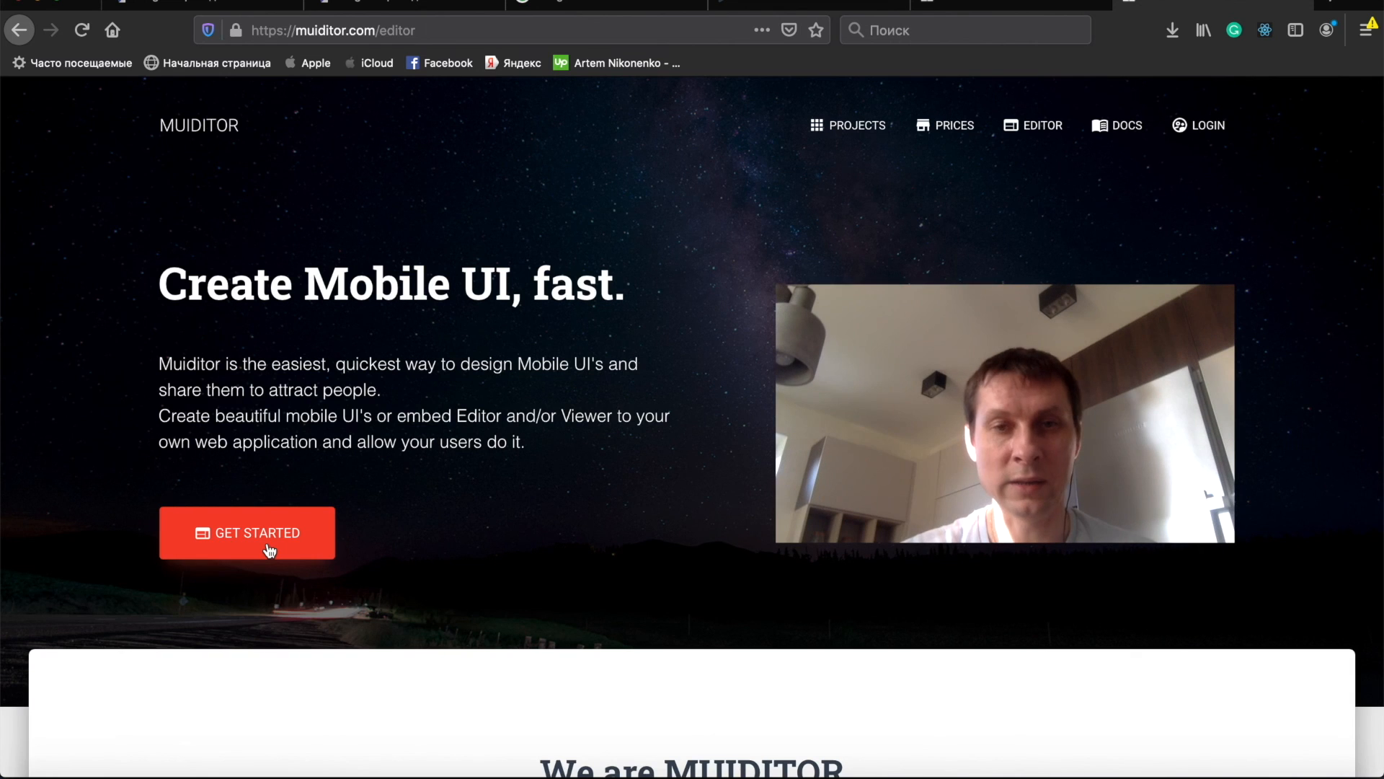